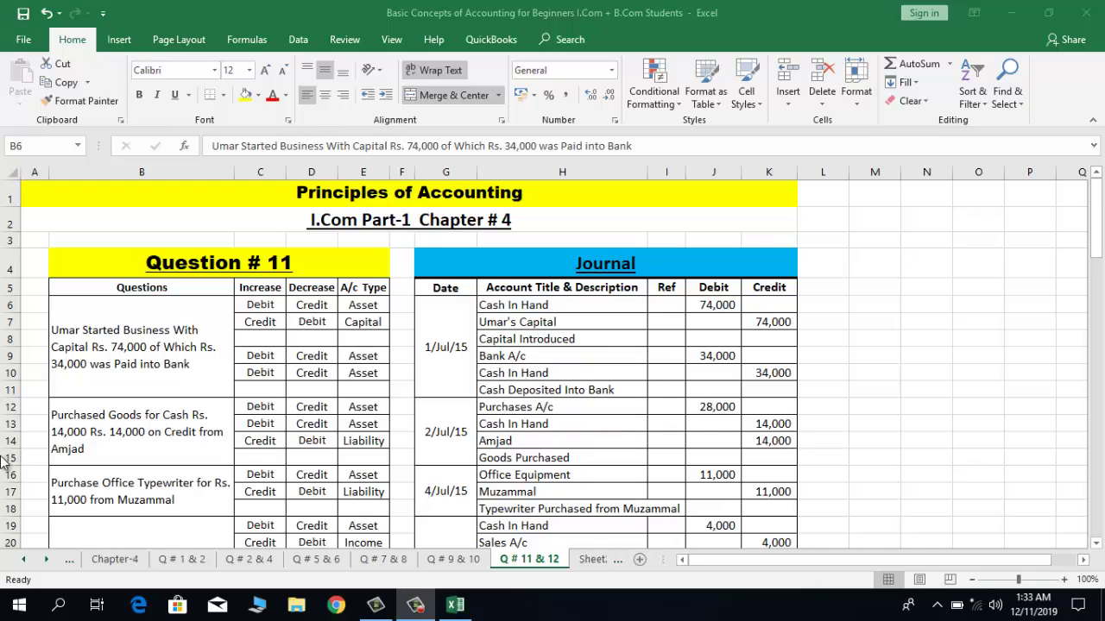
# Examine the layout of Question # 11: the Questions, Increase, Decrease and A/c Type columns and the Journal with its first date
pyautogui.click(109, 358)
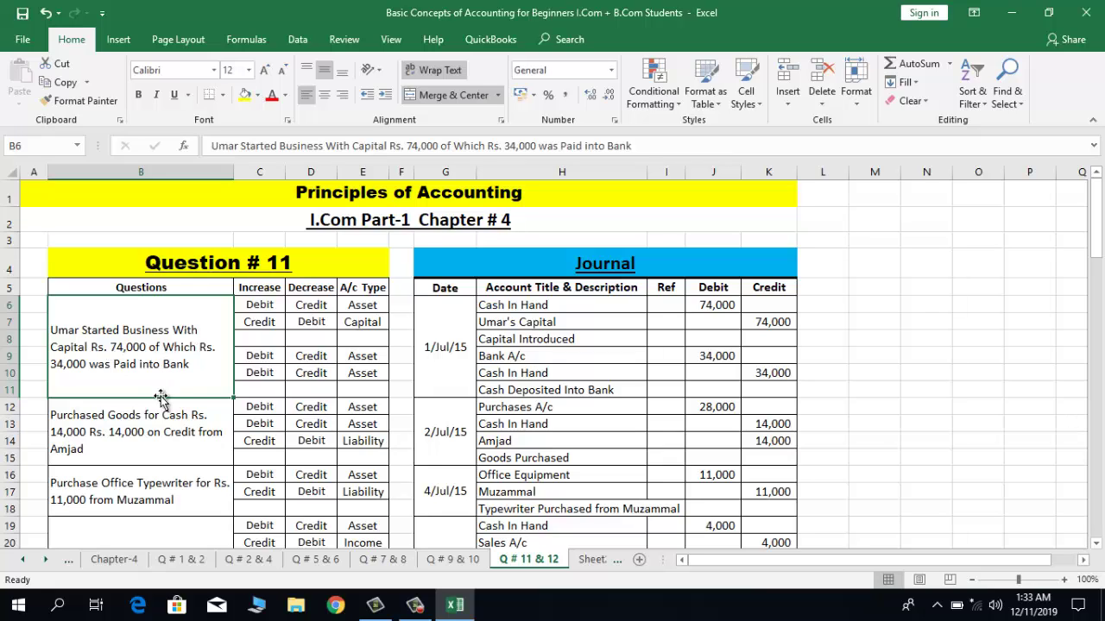
pyautogui.click(572, 265)
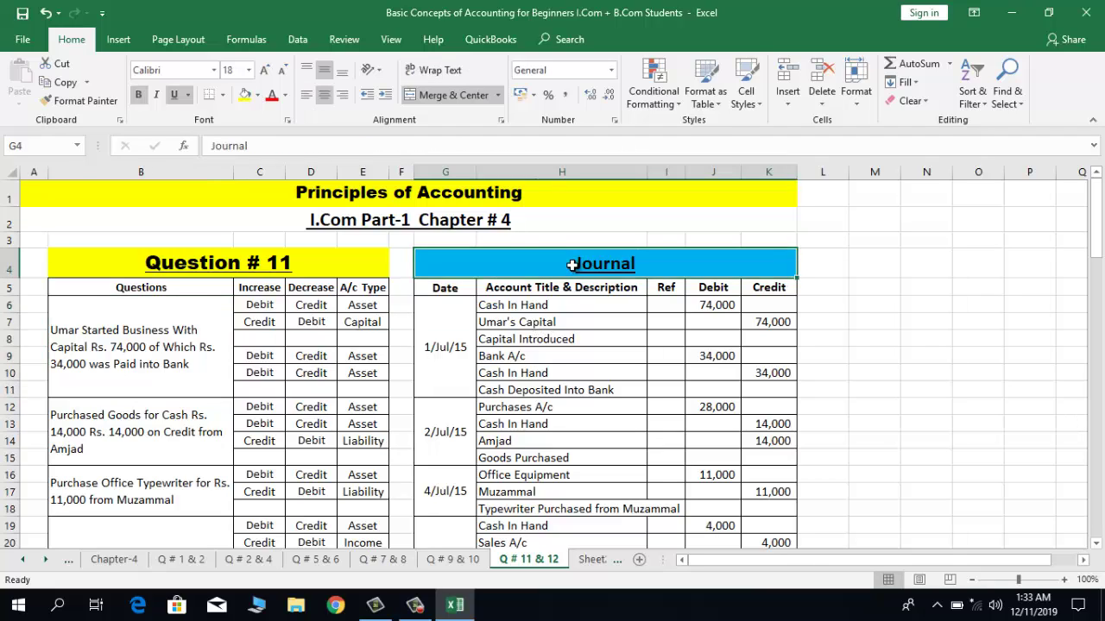
pyautogui.click(442, 346)
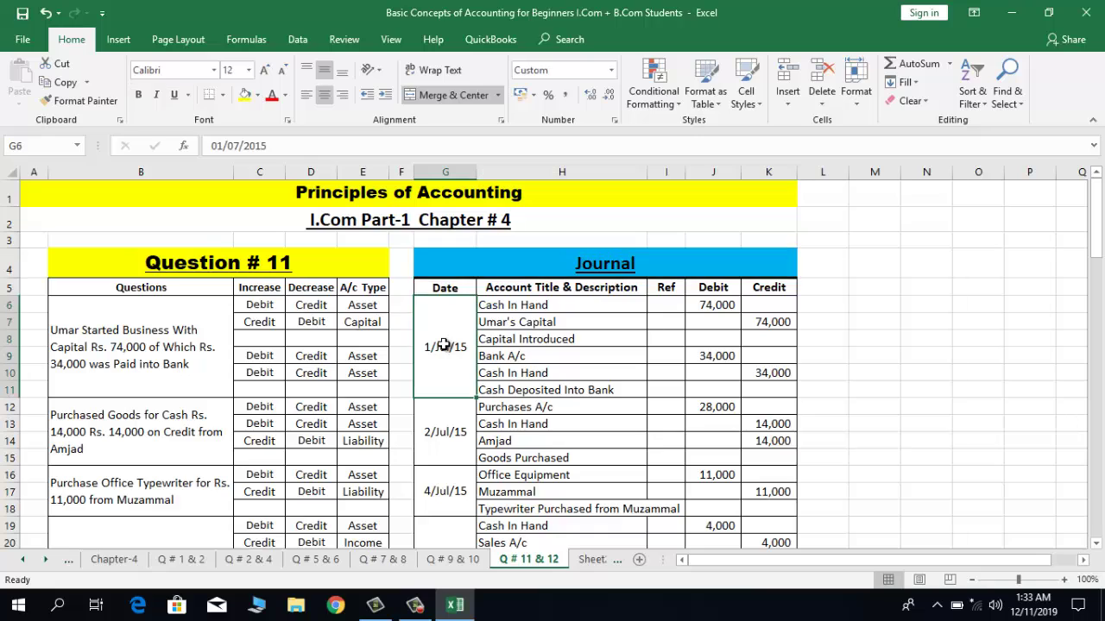
pyautogui.click(161, 291)
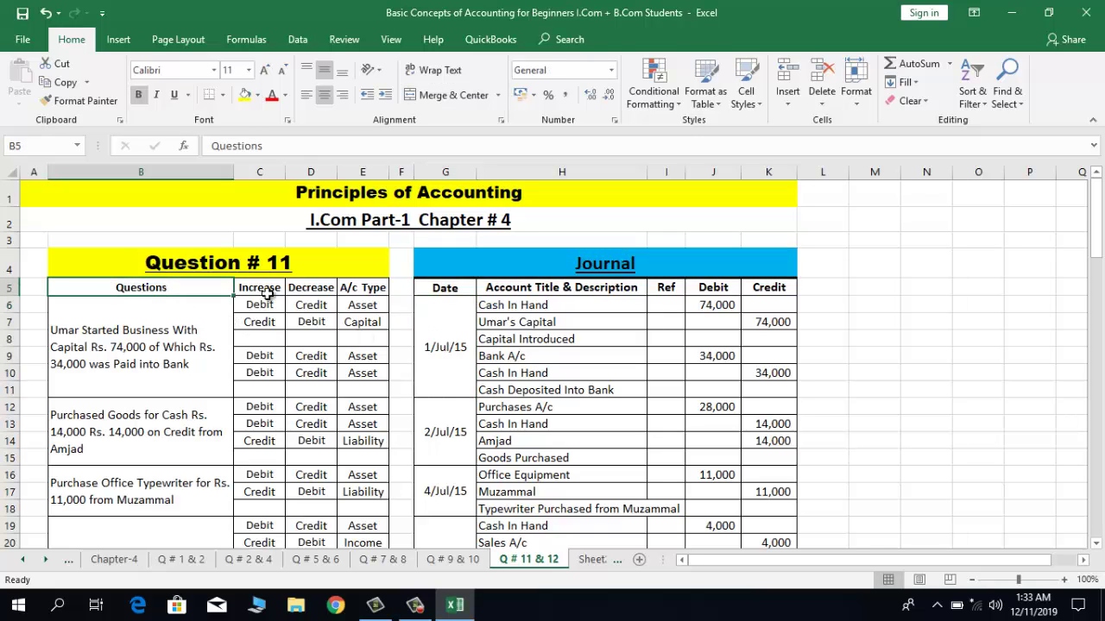
pyautogui.click(373, 289)
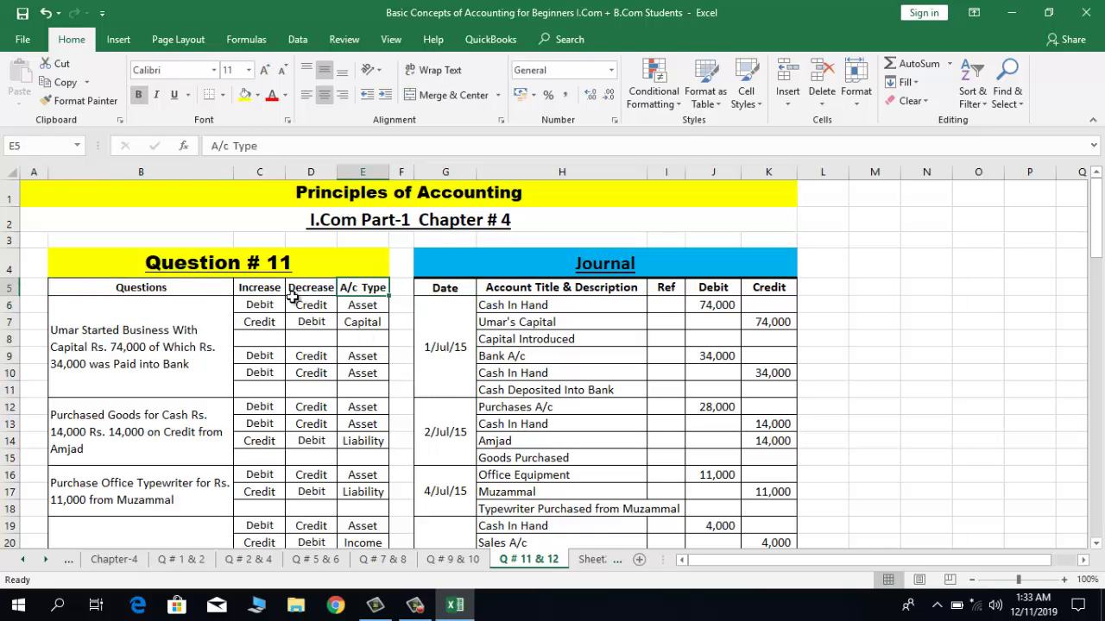
pyautogui.click(239, 288)
pyautogui.click(311, 291)
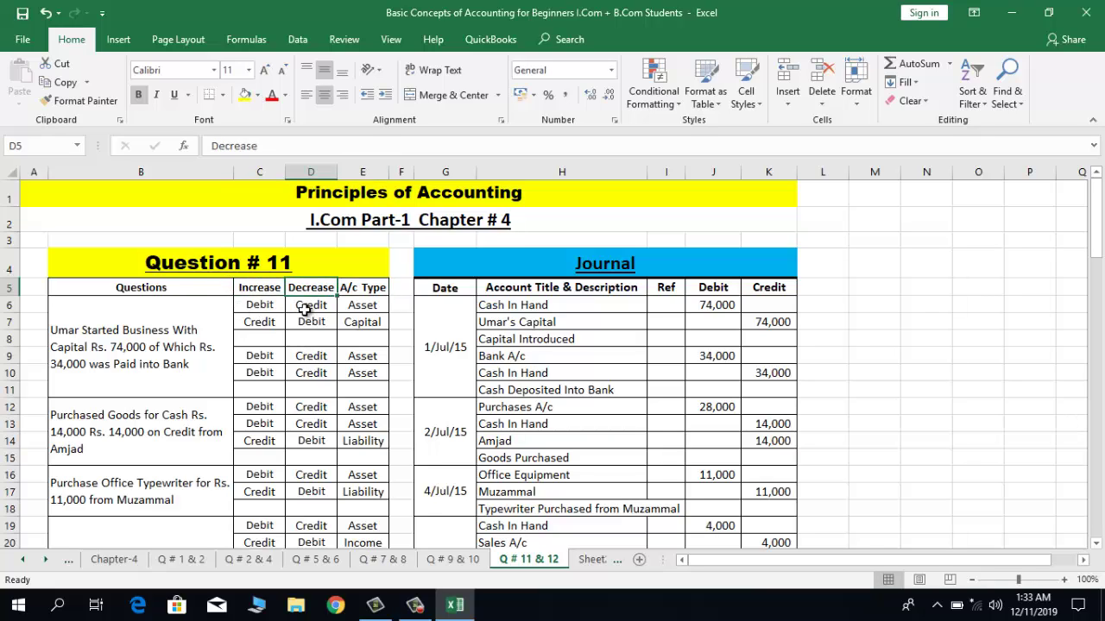
pyautogui.click(441, 369)
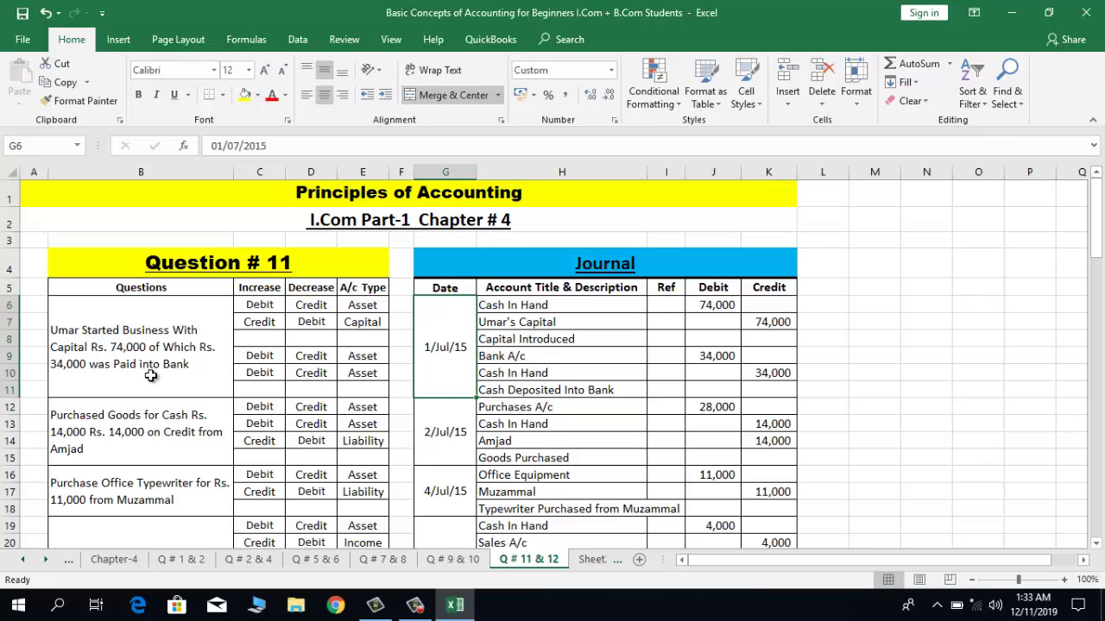
# Compare the first transaction's wording with its capital entry in the Journal: cash debit, owner's capital credit and the narration line
pyautogui.click(78, 345)
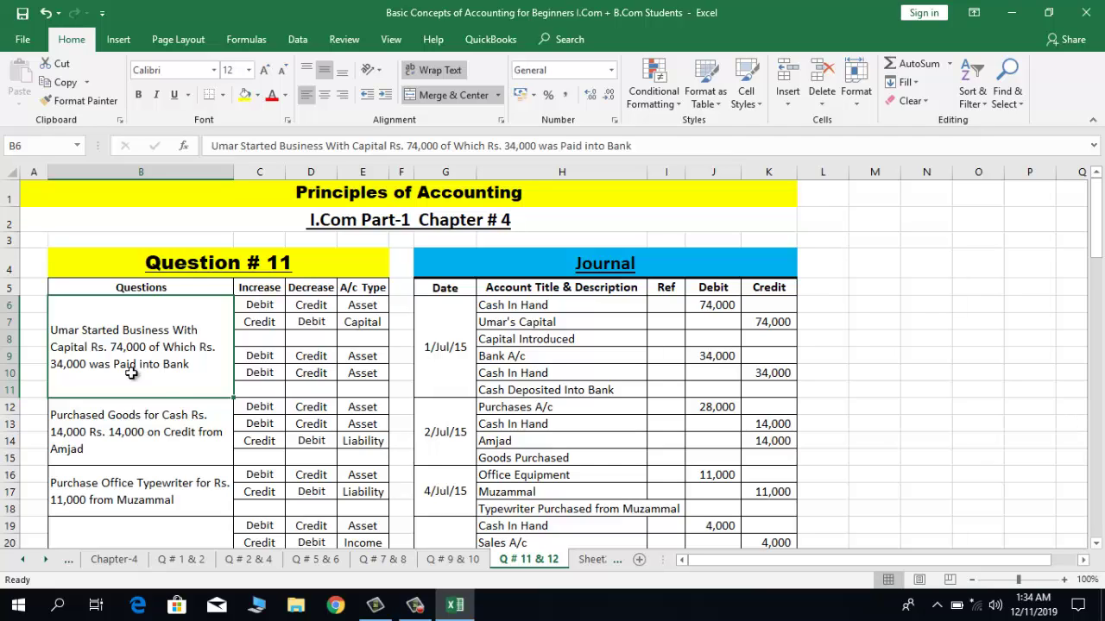
pyautogui.click(120, 405)
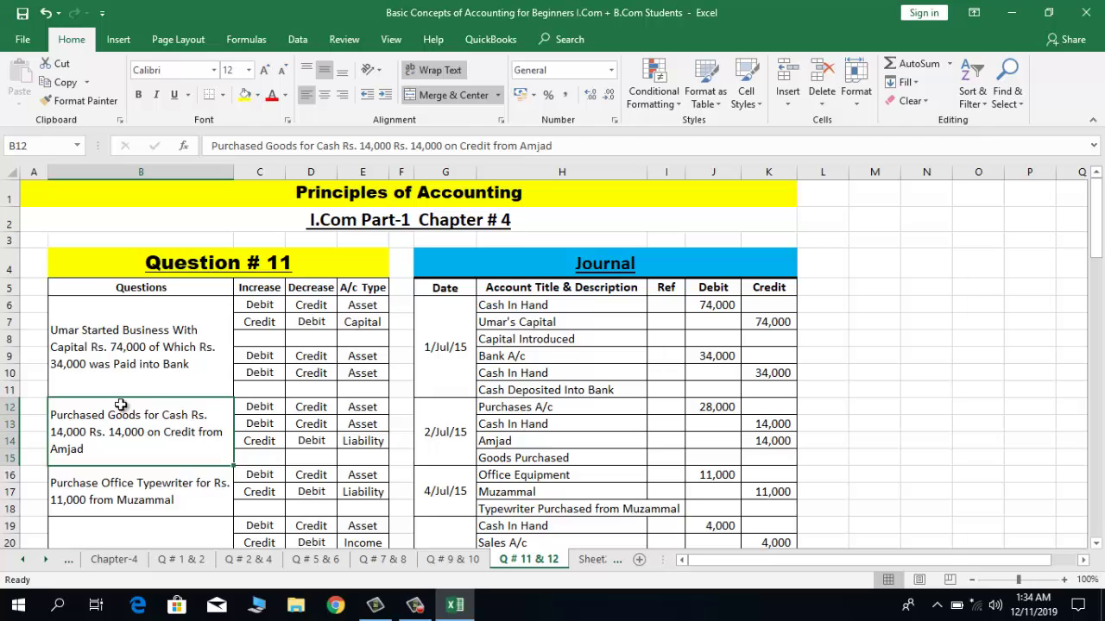
pyautogui.click(148, 379)
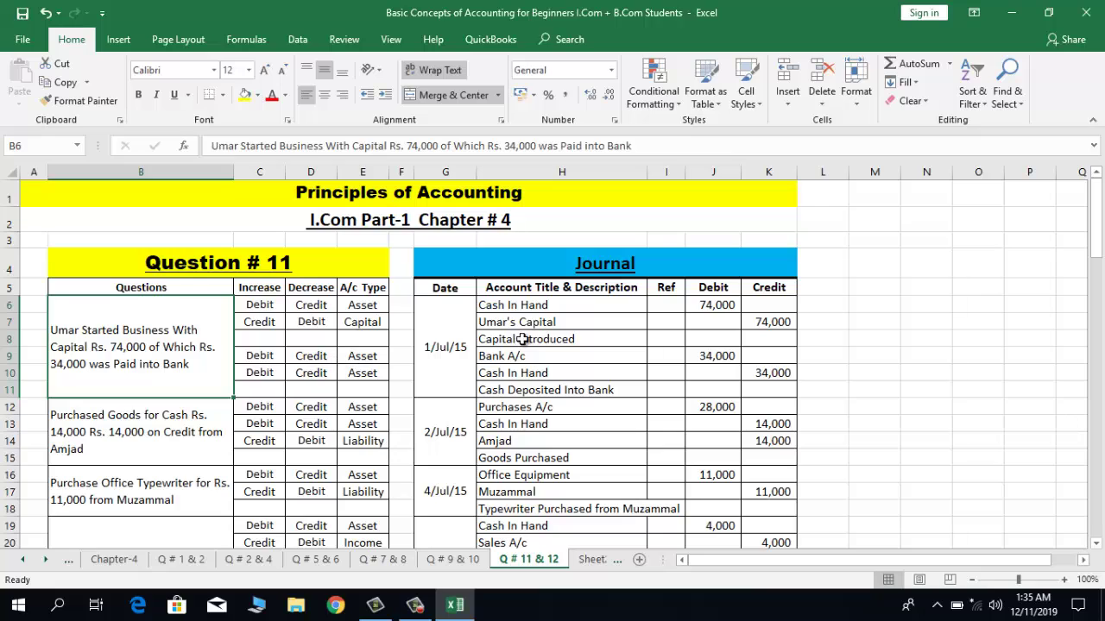
pyautogui.click(584, 307)
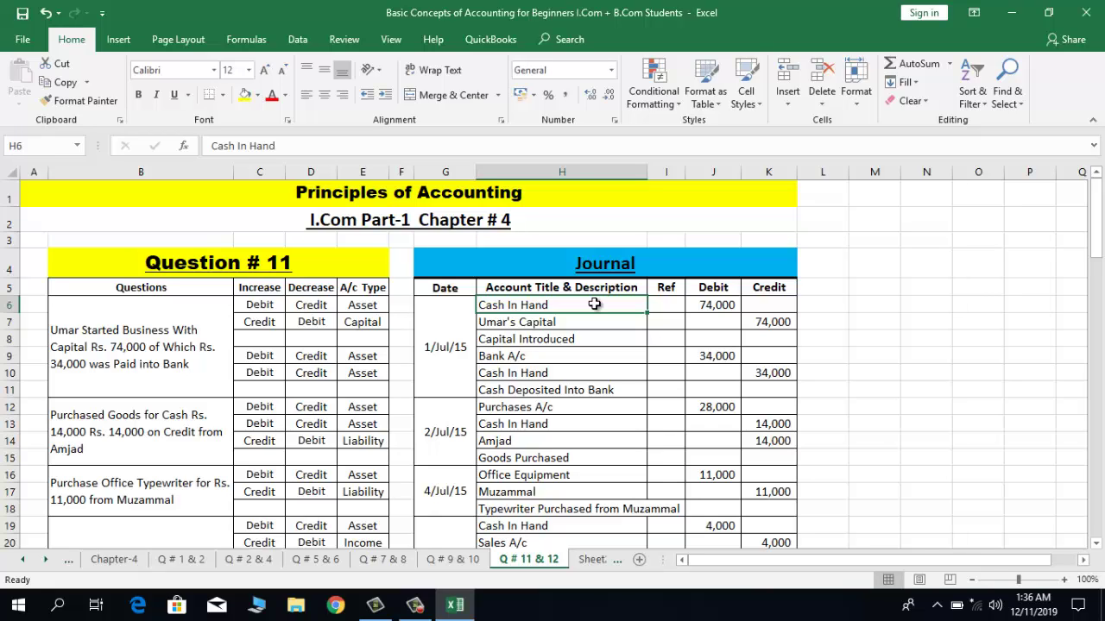
pyautogui.click(710, 307)
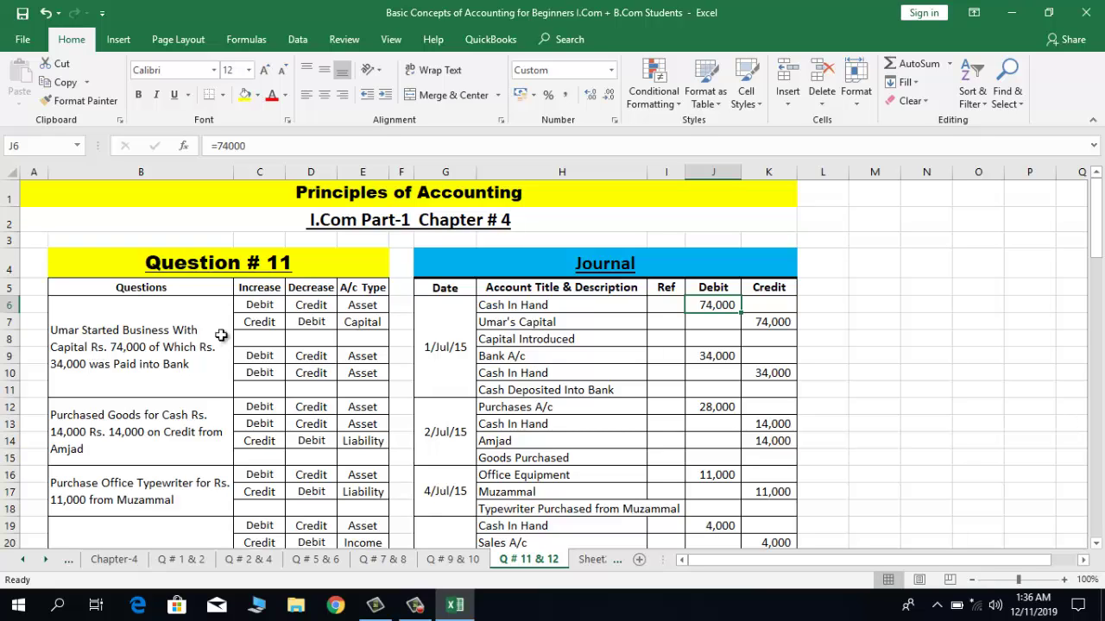
pyautogui.click(249, 324)
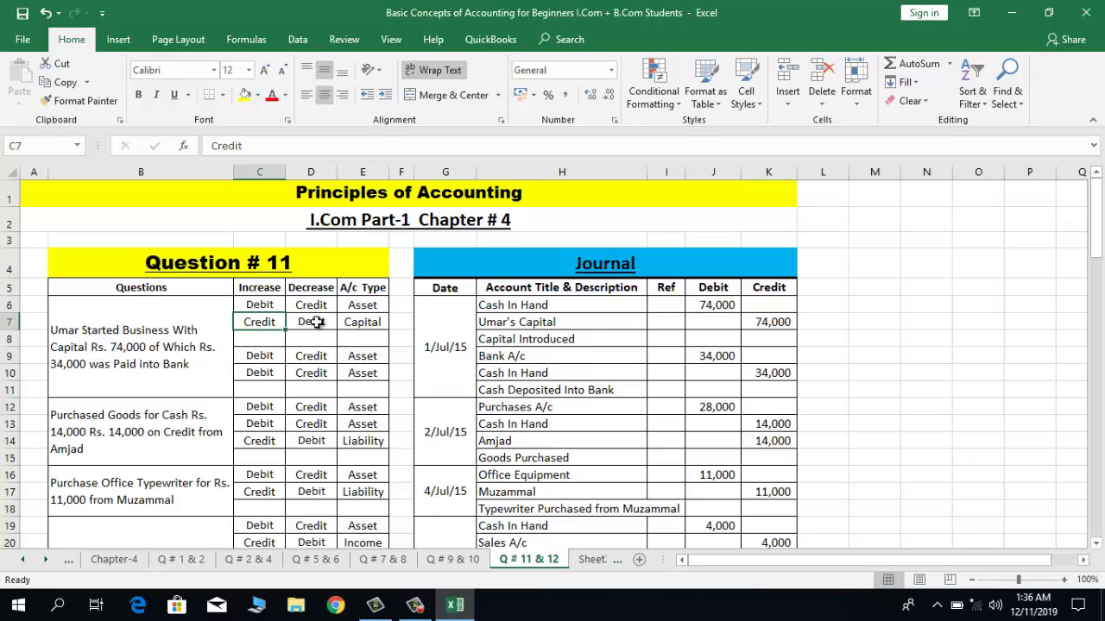
pyautogui.click(600, 321)
pyautogui.click(770, 322)
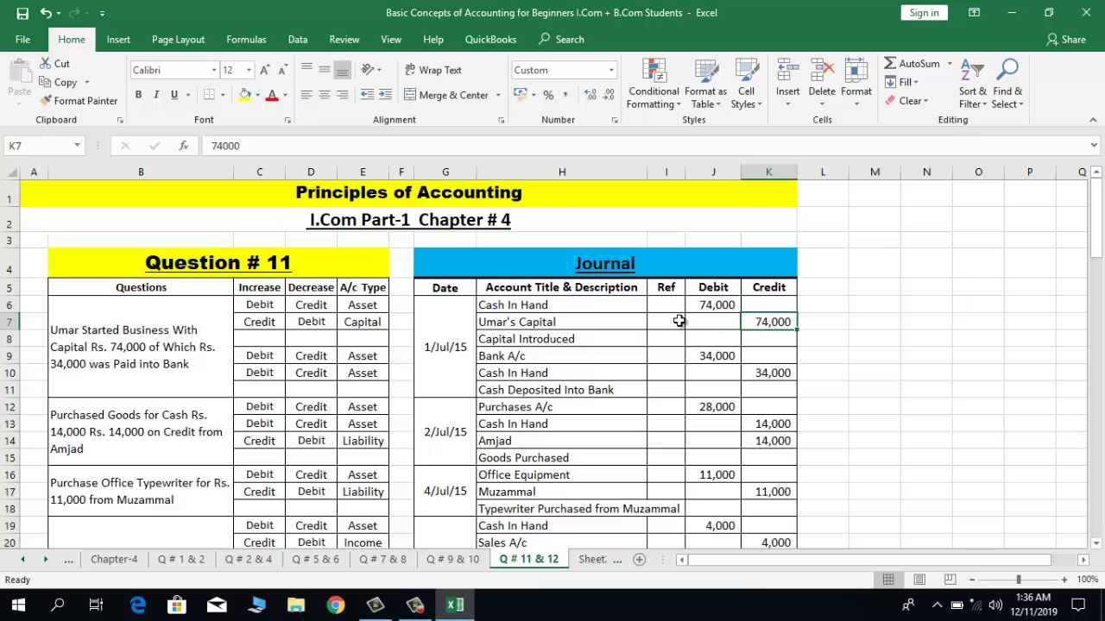
pyautogui.click(579, 339)
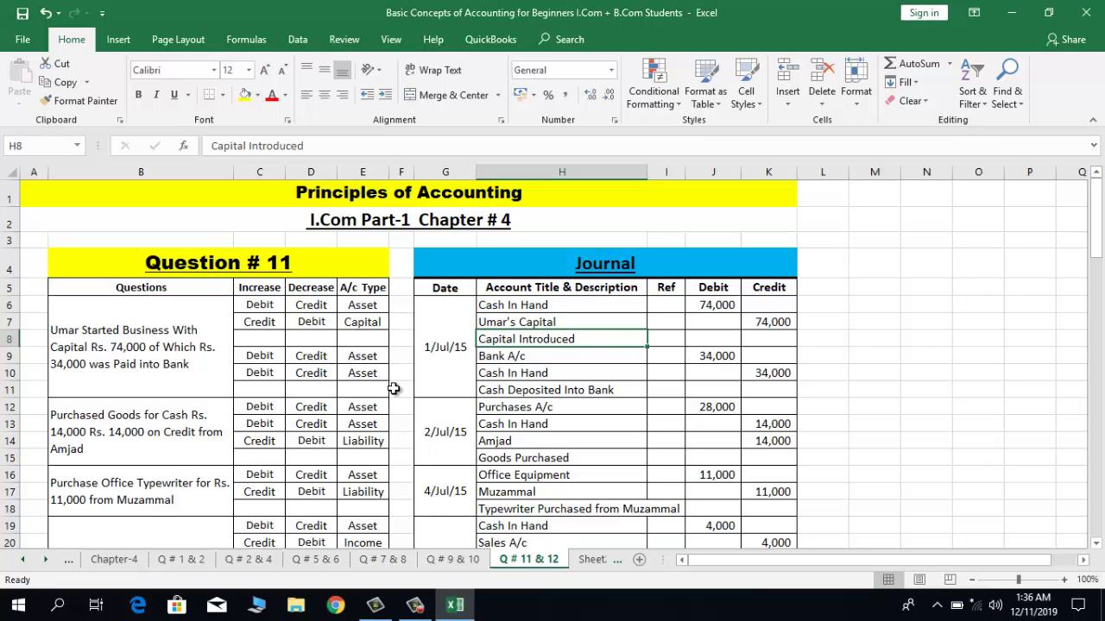
pyautogui.click(443, 369)
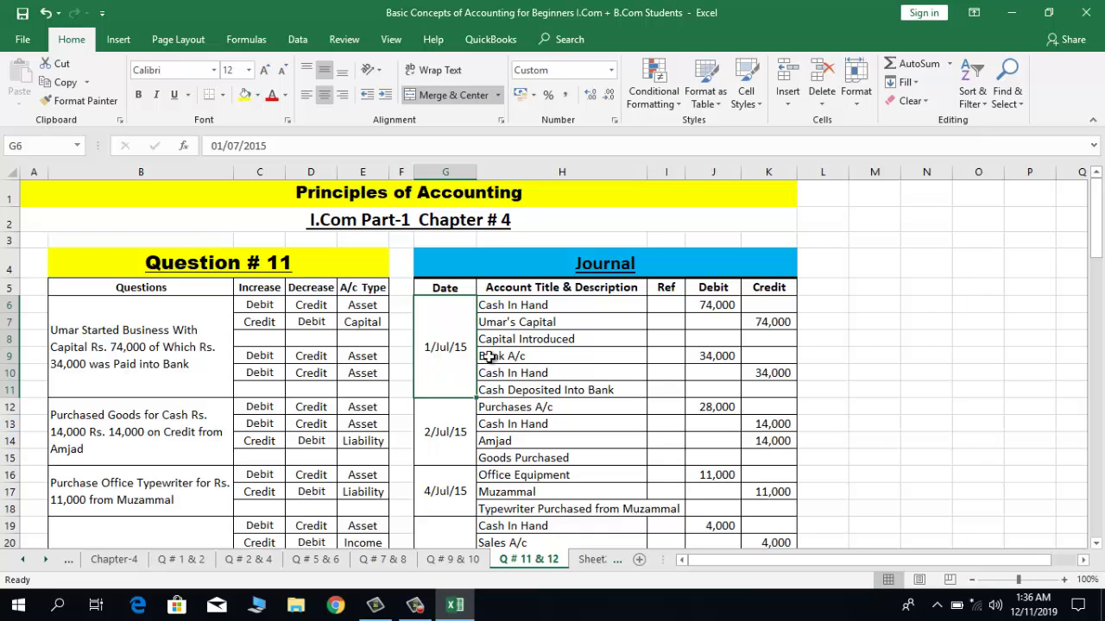
pyautogui.click(697, 303)
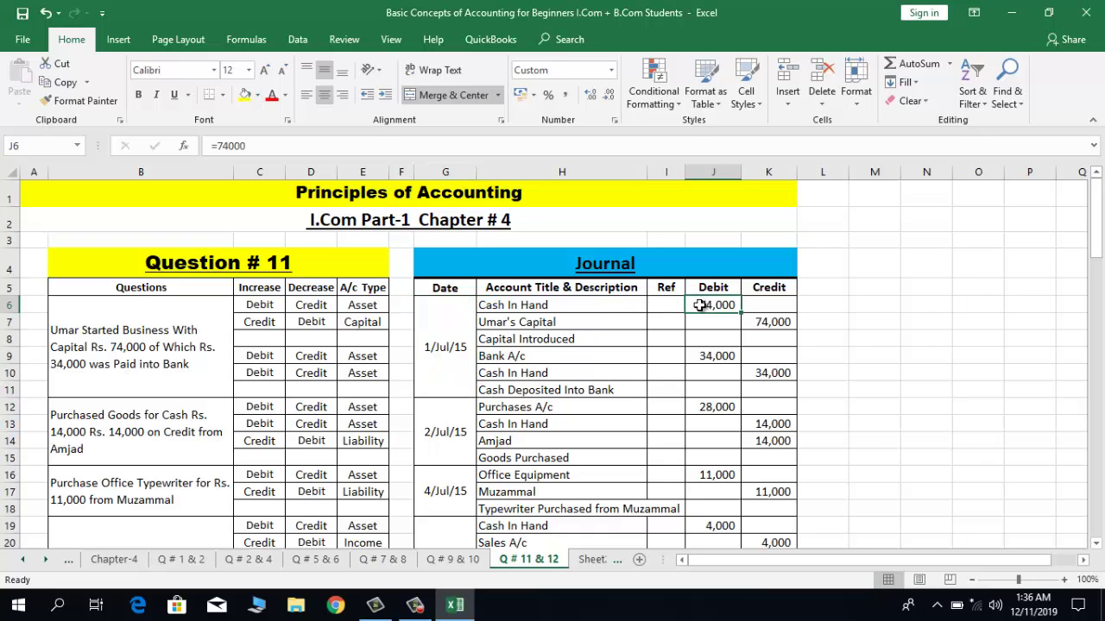
pyautogui.click(602, 325)
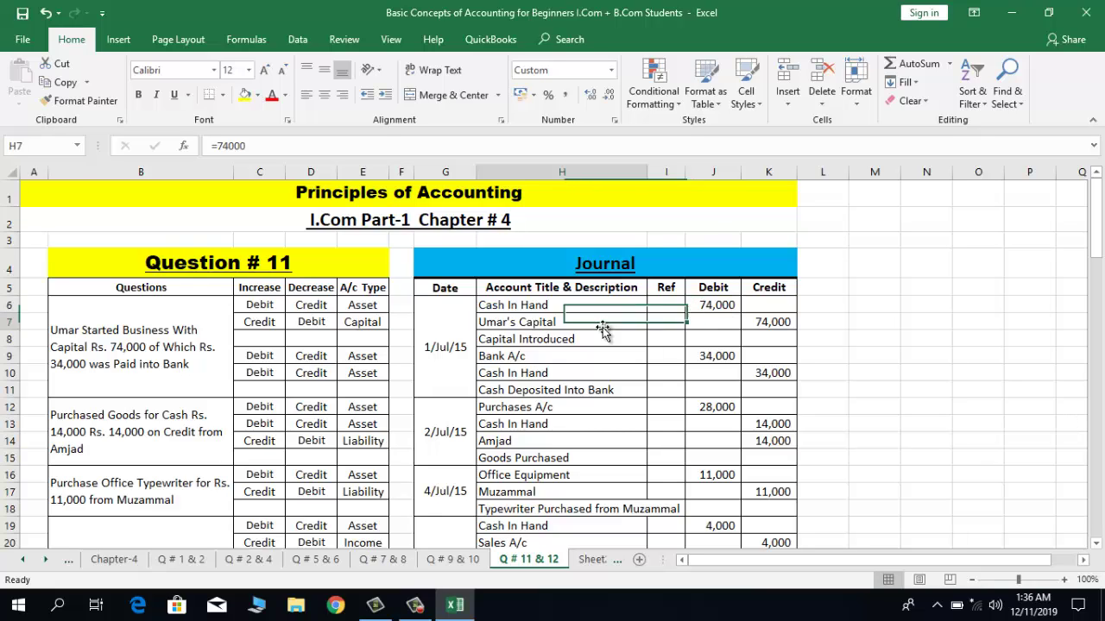
pyautogui.click(748, 323)
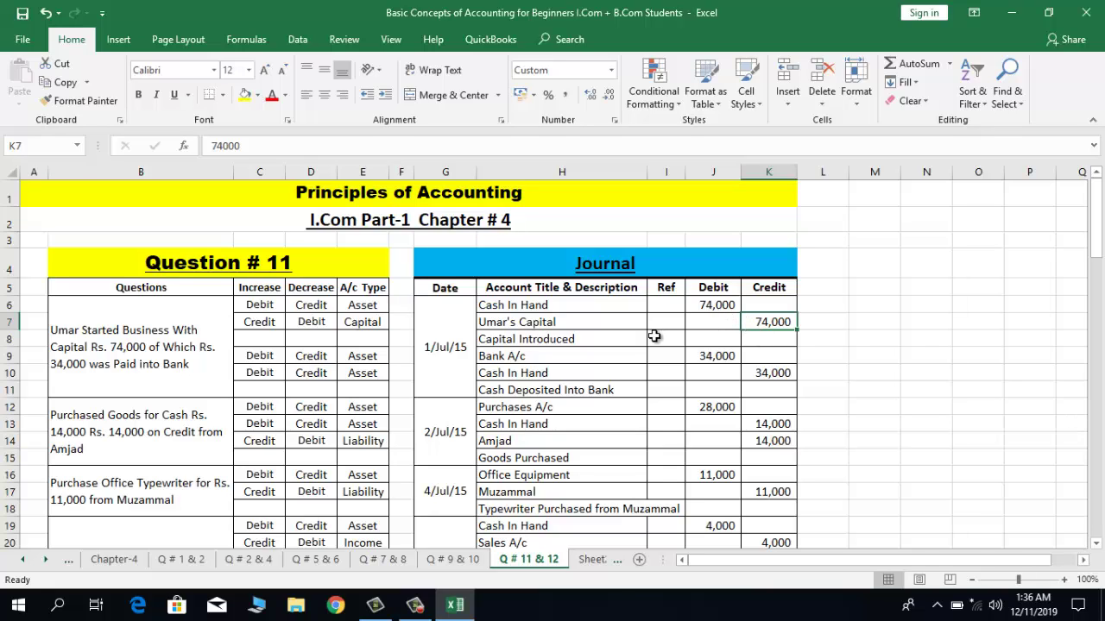
pyautogui.click(600, 339)
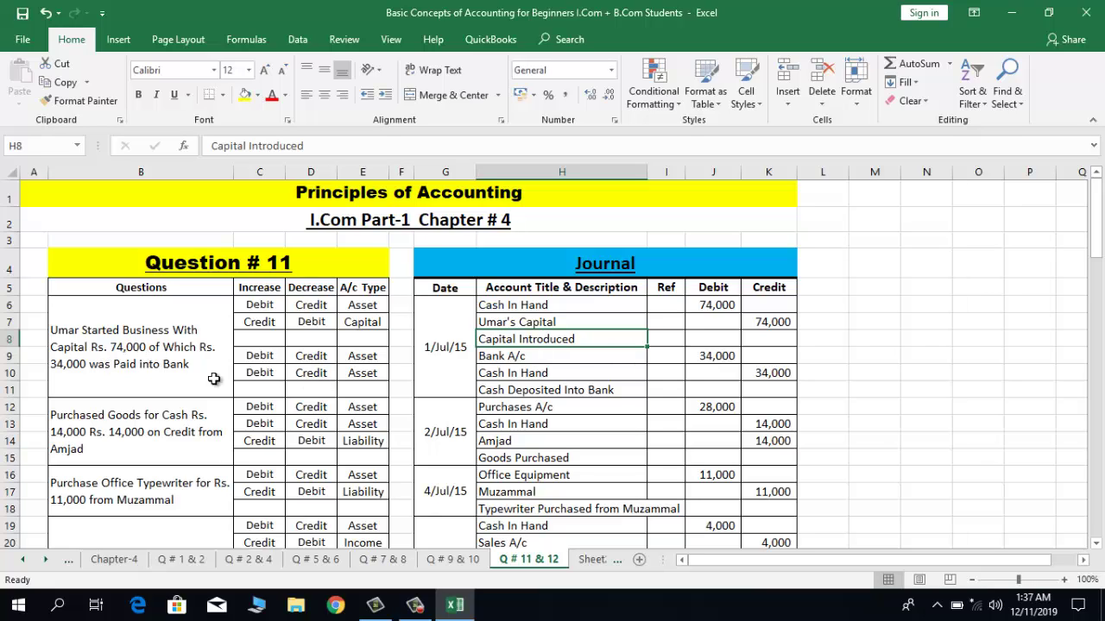
# Trace the bank deposit part of the first transaction through its Journal entry: Bank A/c debit, Cash In Hand credit and narration
pyautogui.click(185, 378)
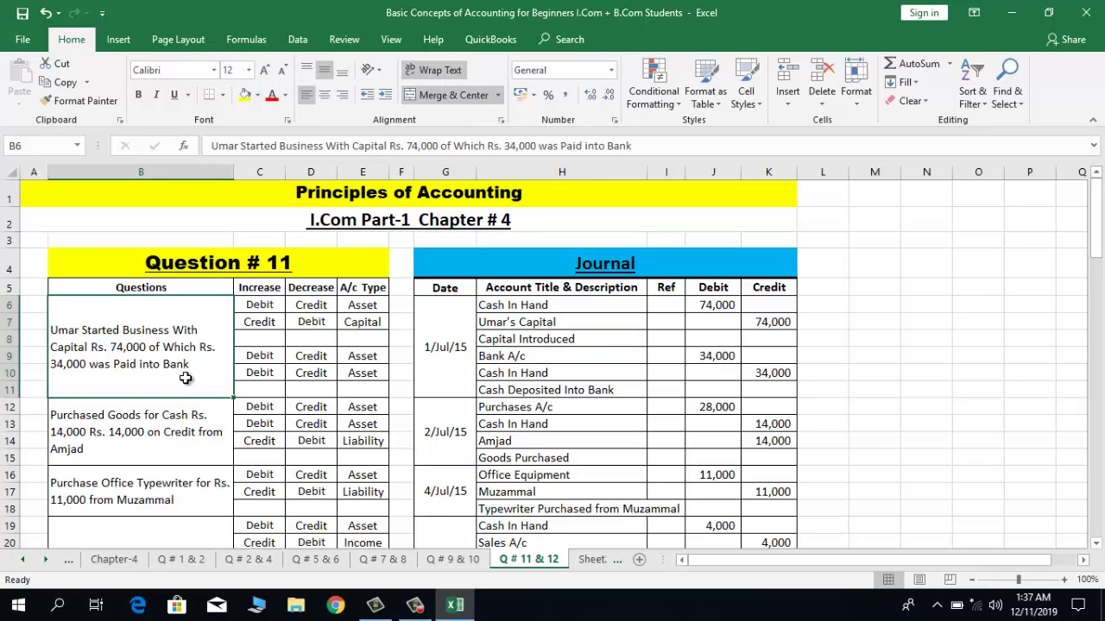
pyautogui.click(609, 358)
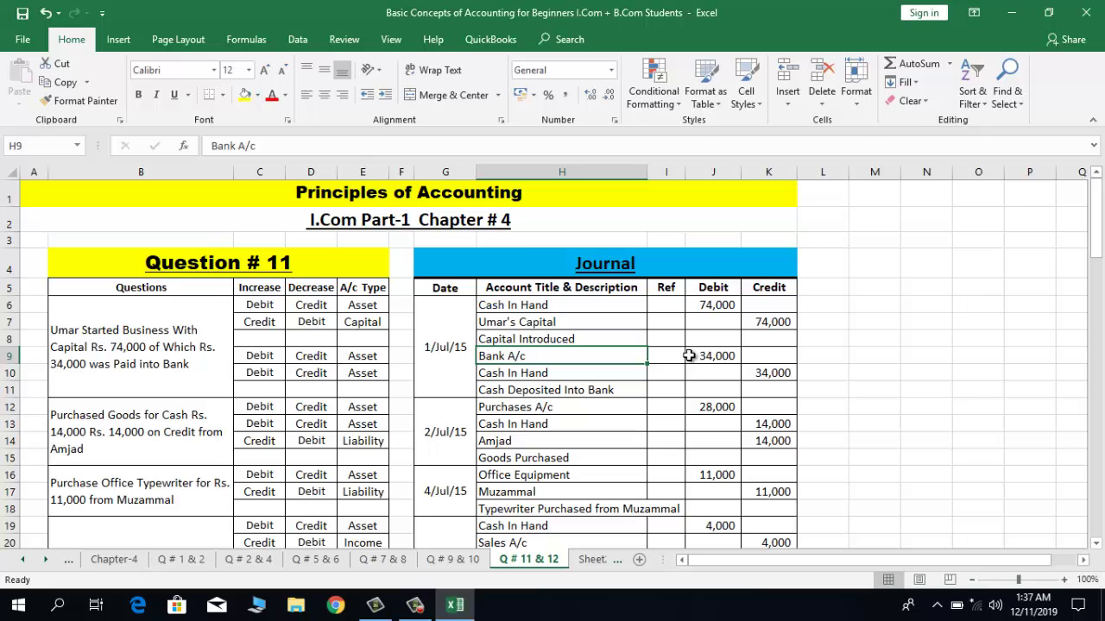
pyautogui.click(582, 380)
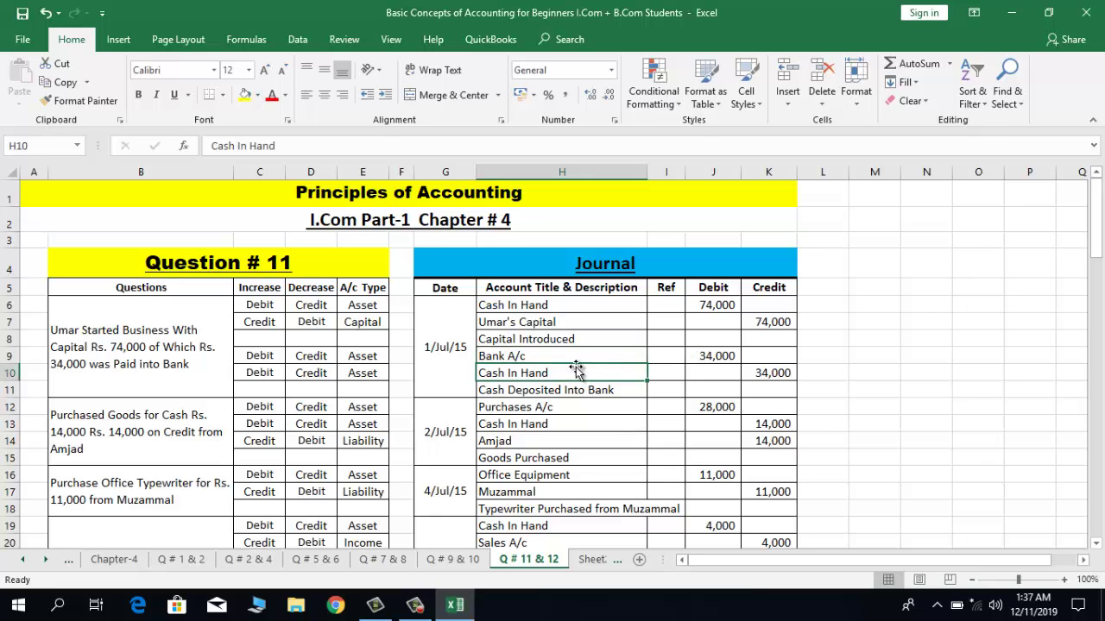
pyautogui.click(569, 359)
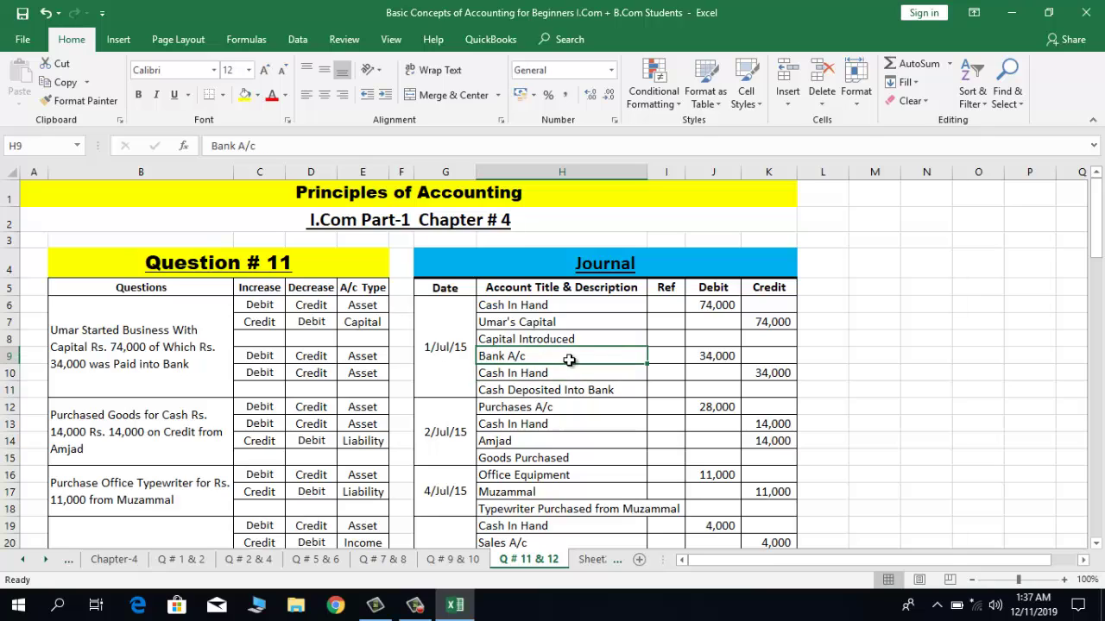
pyautogui.click(704, 356)
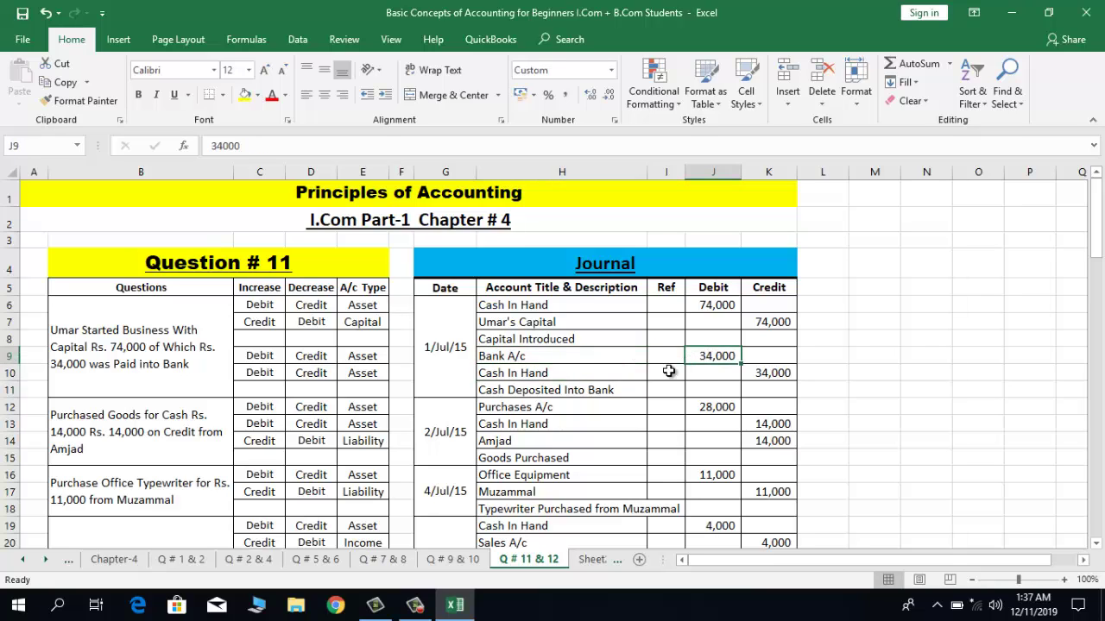
pyautogui.click(580, 378)
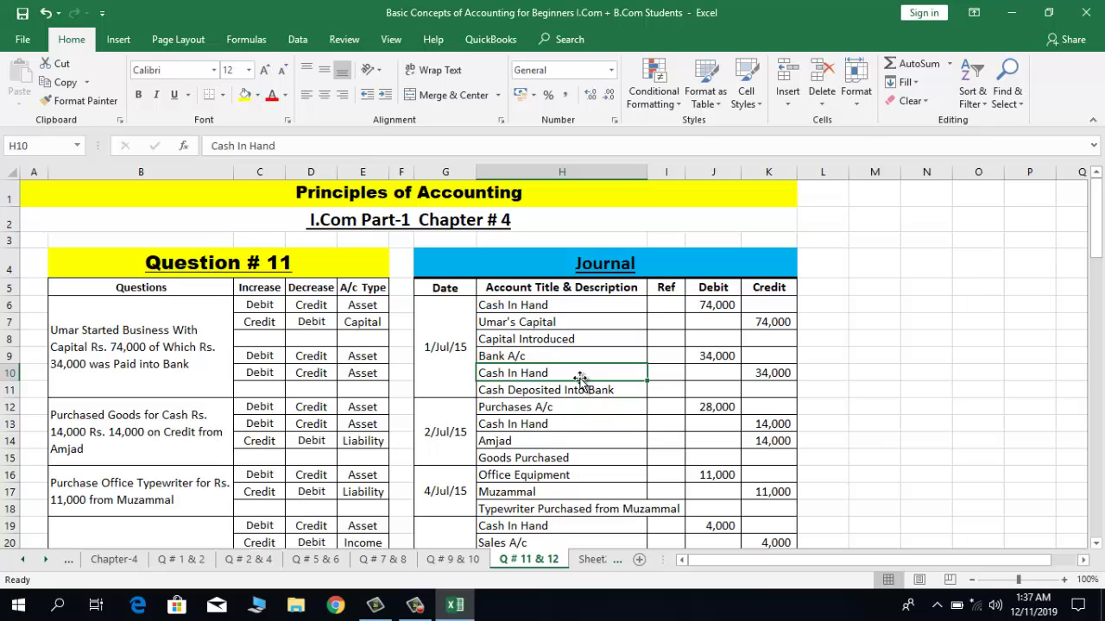
pyautogui.click(749, 373)
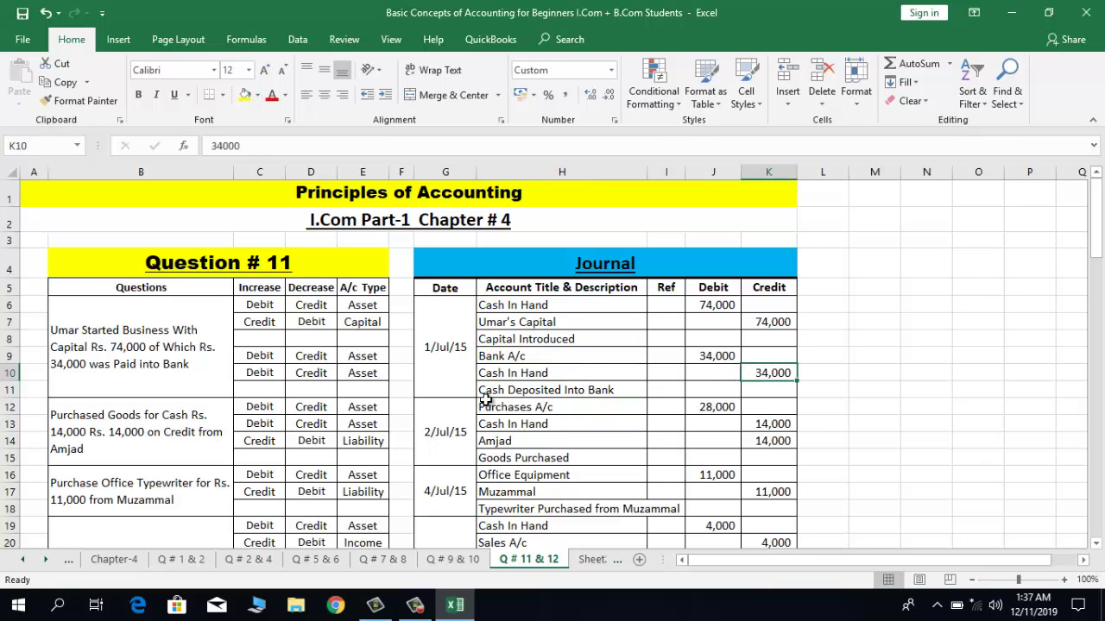
pyautogui.click(624, 390)
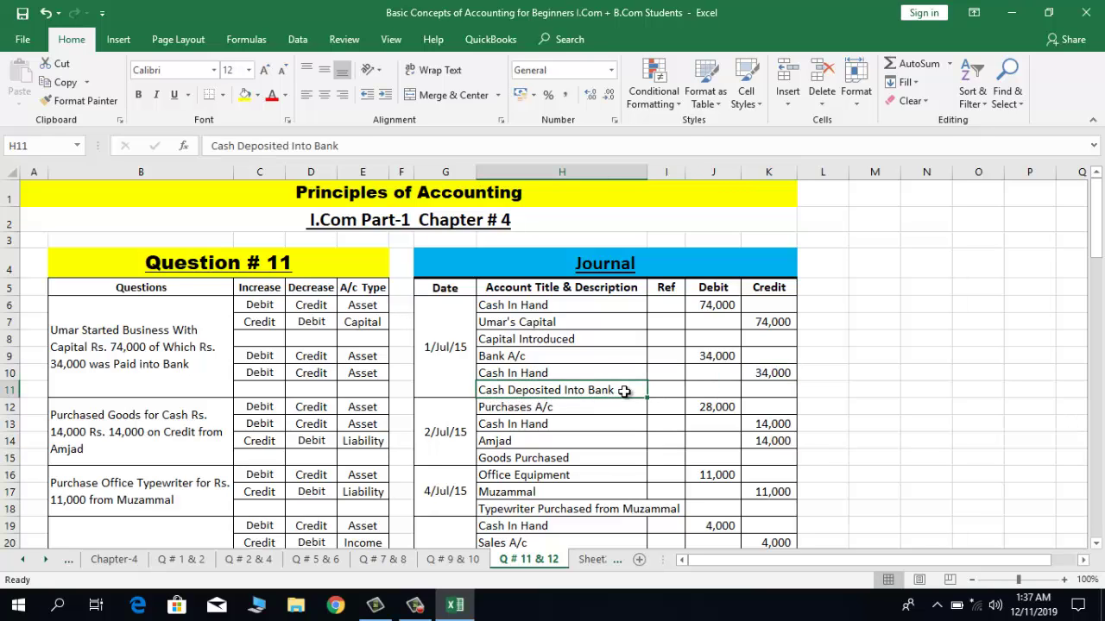
# Trace the 2/Jul/15 goods purchase from its Journal date to the Purchases A/c line and its debit amount
pyautogui.click(442, 366)
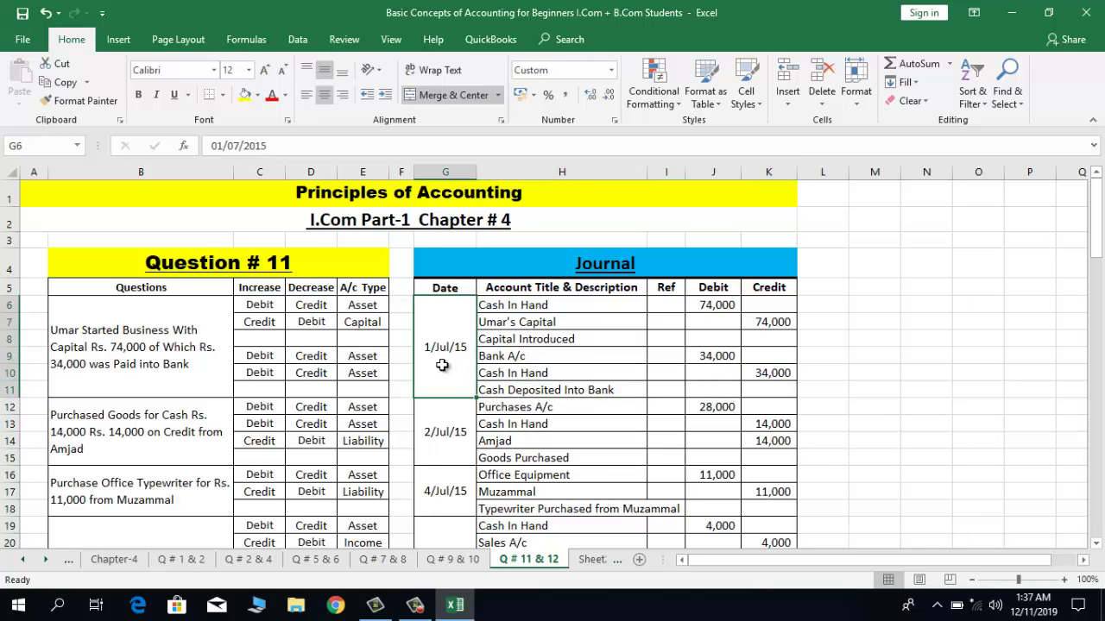
pyautogui.click(443, 429)
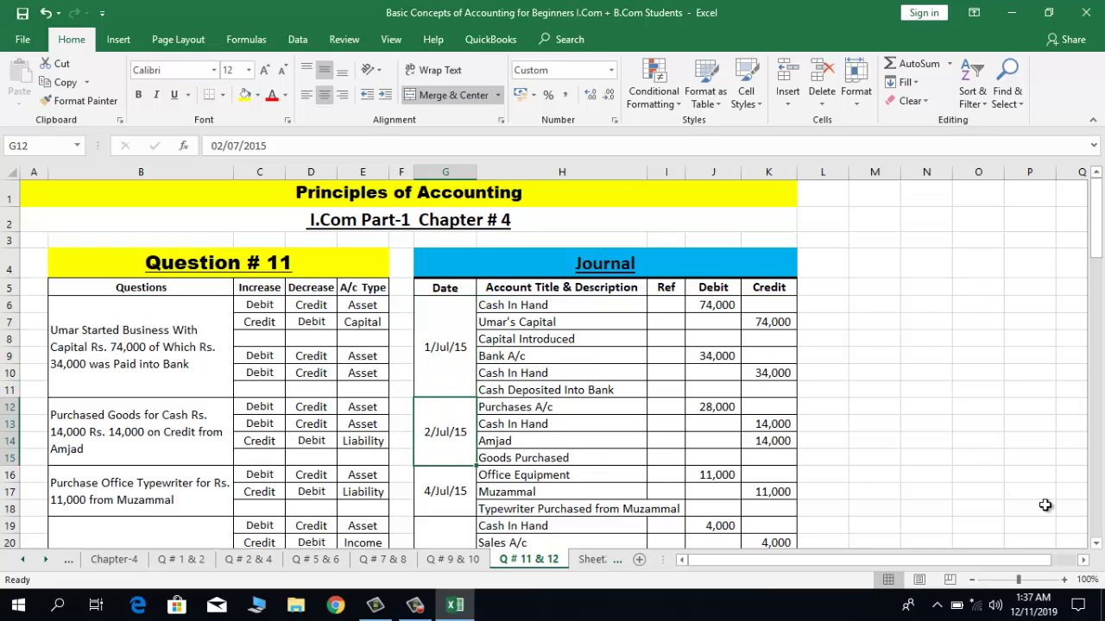
pyautogui.click(1096, 544)
pyautogui.click(1096, 544)
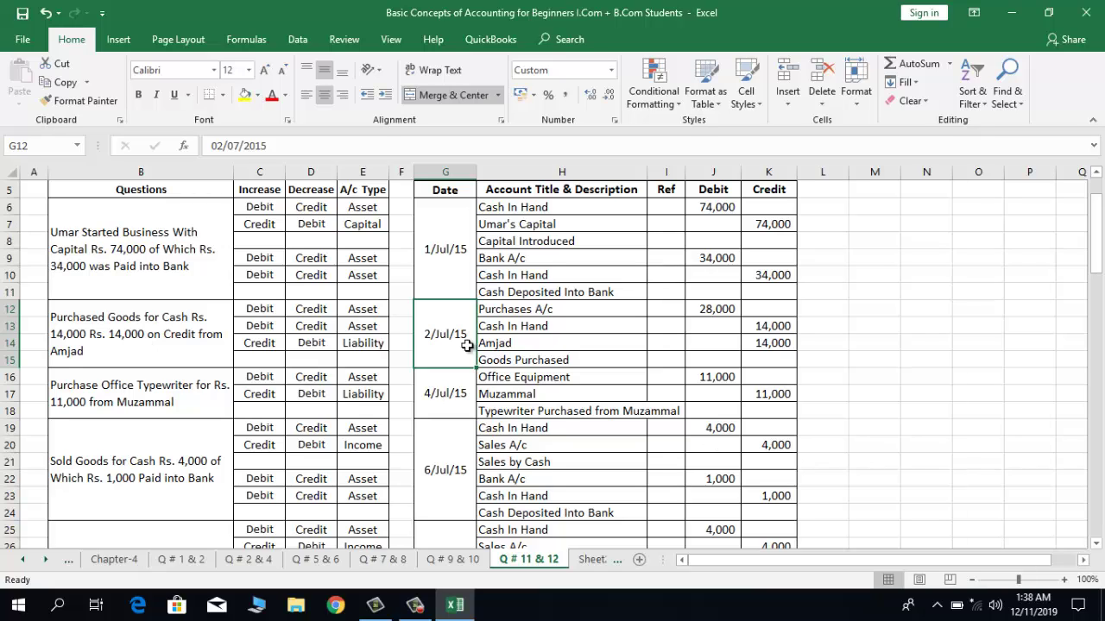
pyautogui.click(597, 312)
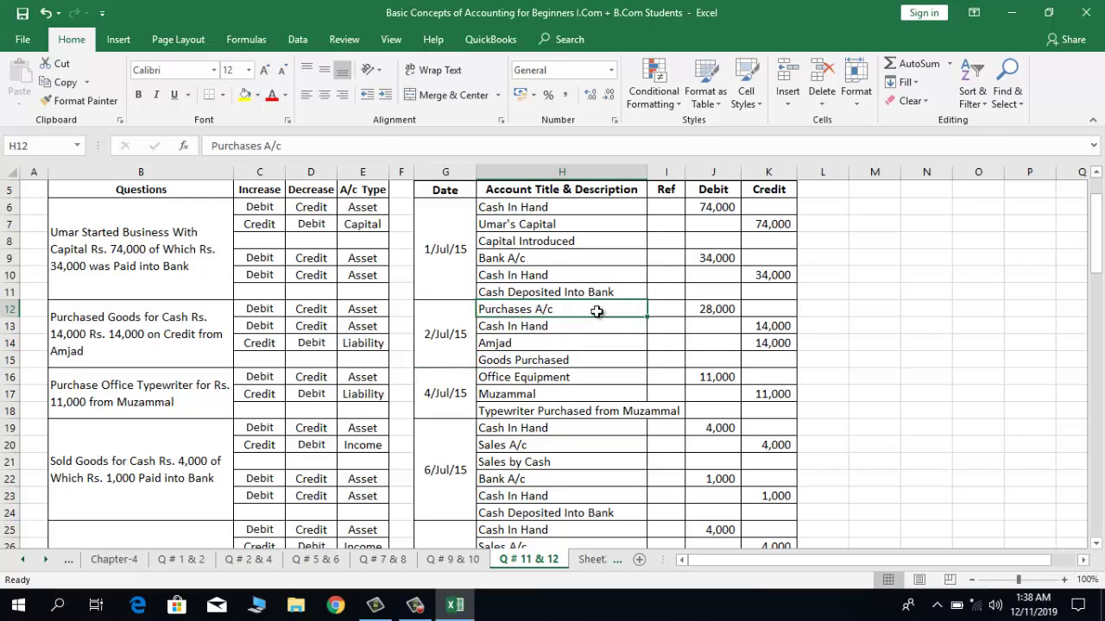
pyautogui.click(696, 308)
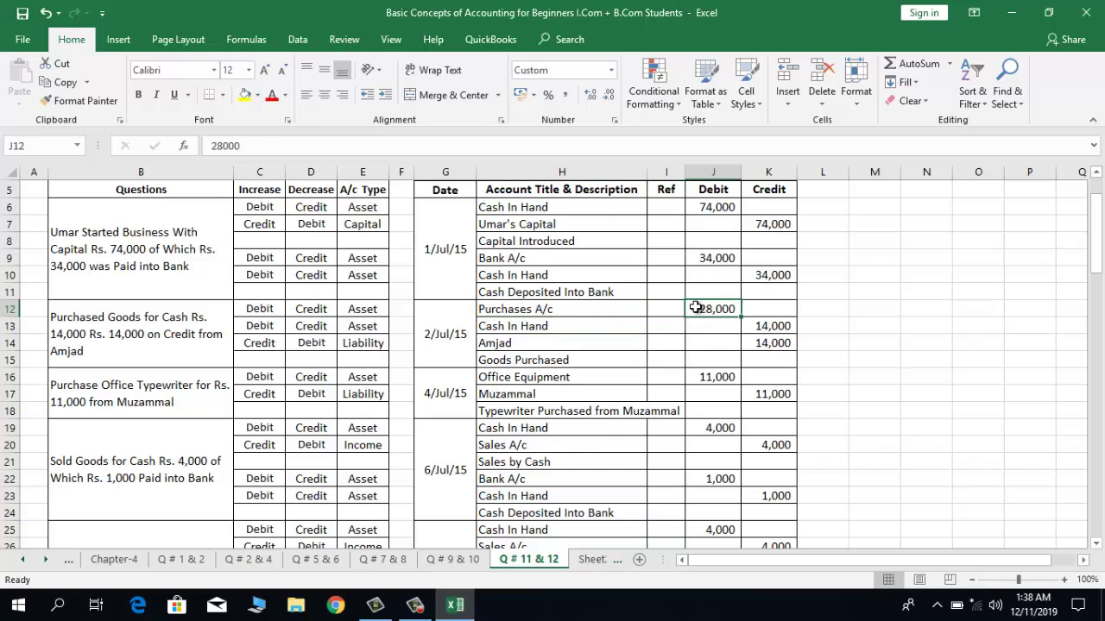
# Compare the cash and credit-supplier credits of the 2/Jul/15 purchase with its Purchases debit, and read the narration line
pyautogui.click(565, 330)
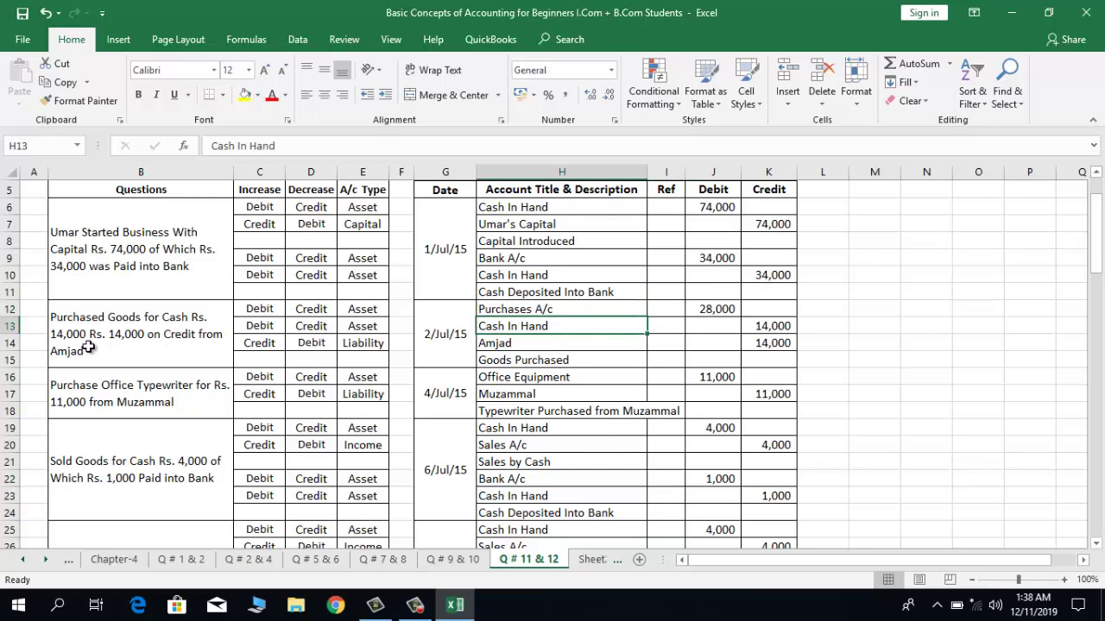
pyautogui.click(757, 326)
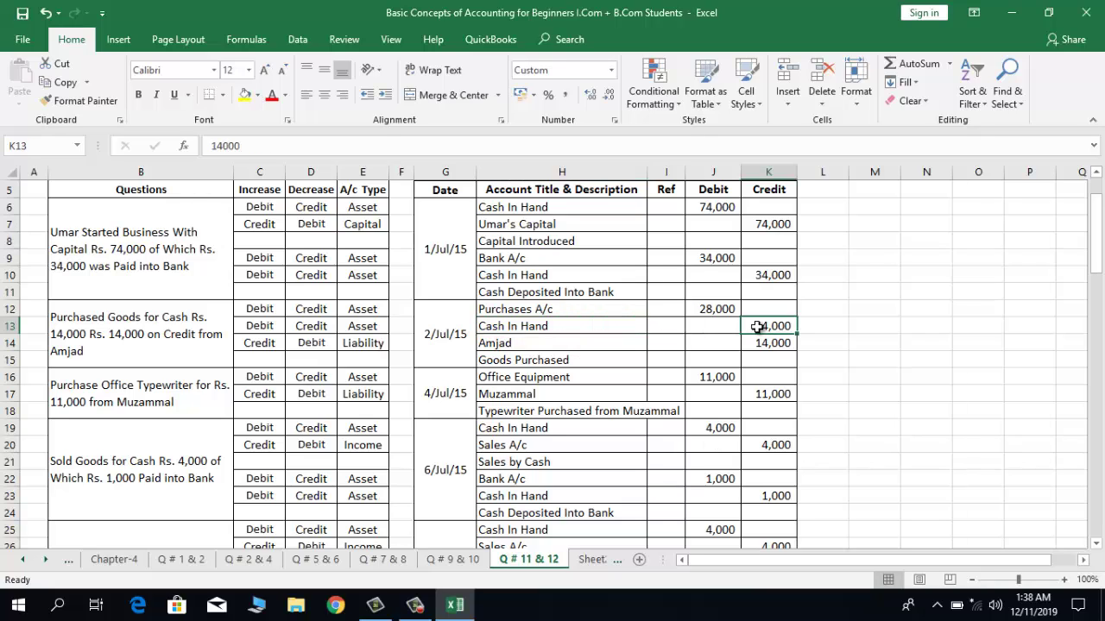
pyautogui.click(528, 343)
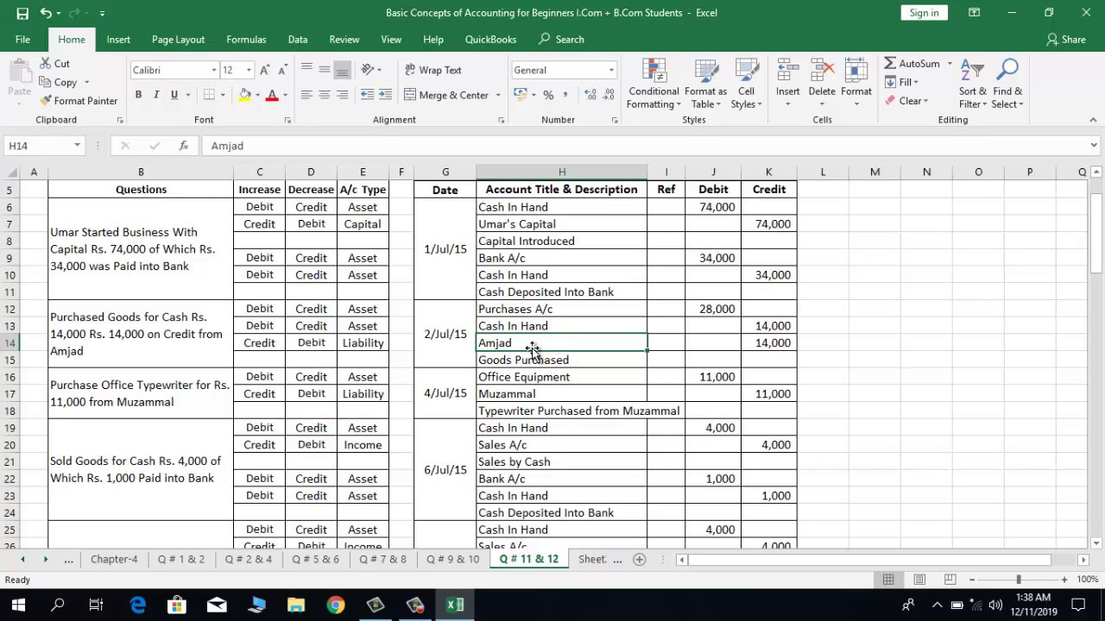
pyautogui.moveTo(736, 345); pyautogui.dragTo(761, 345)
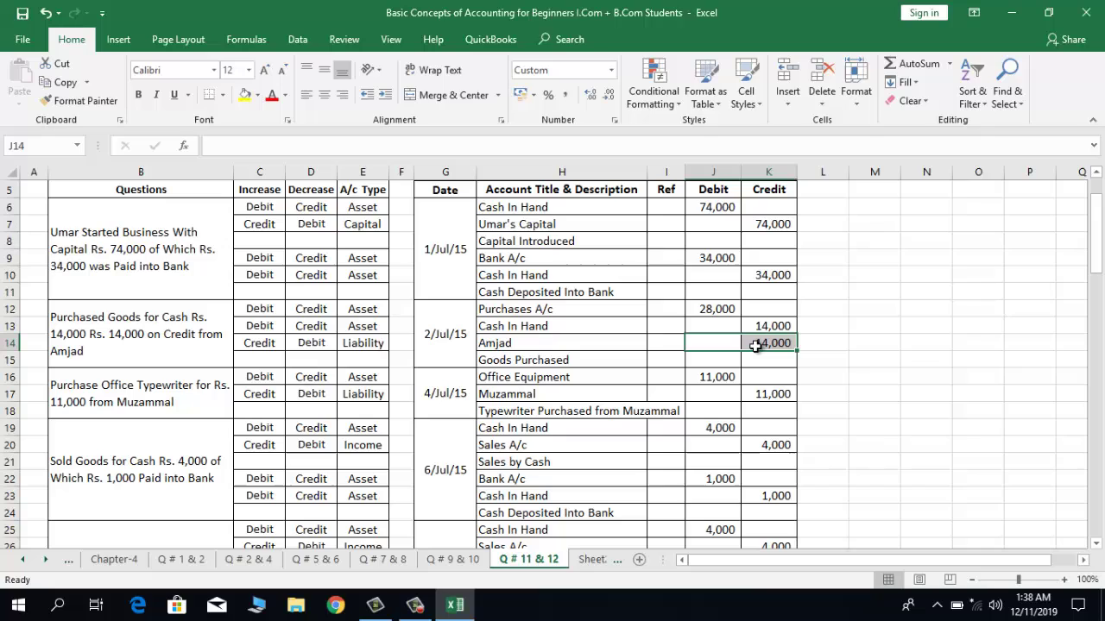
pyautogui.click(688, 313)
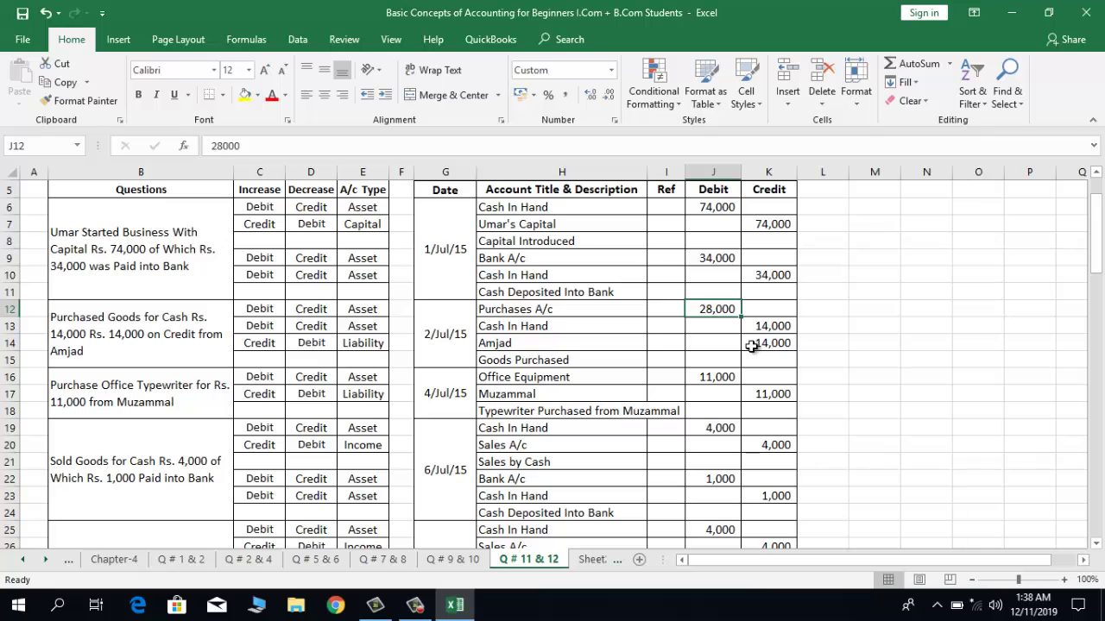
pyautogui.click(585, 361)
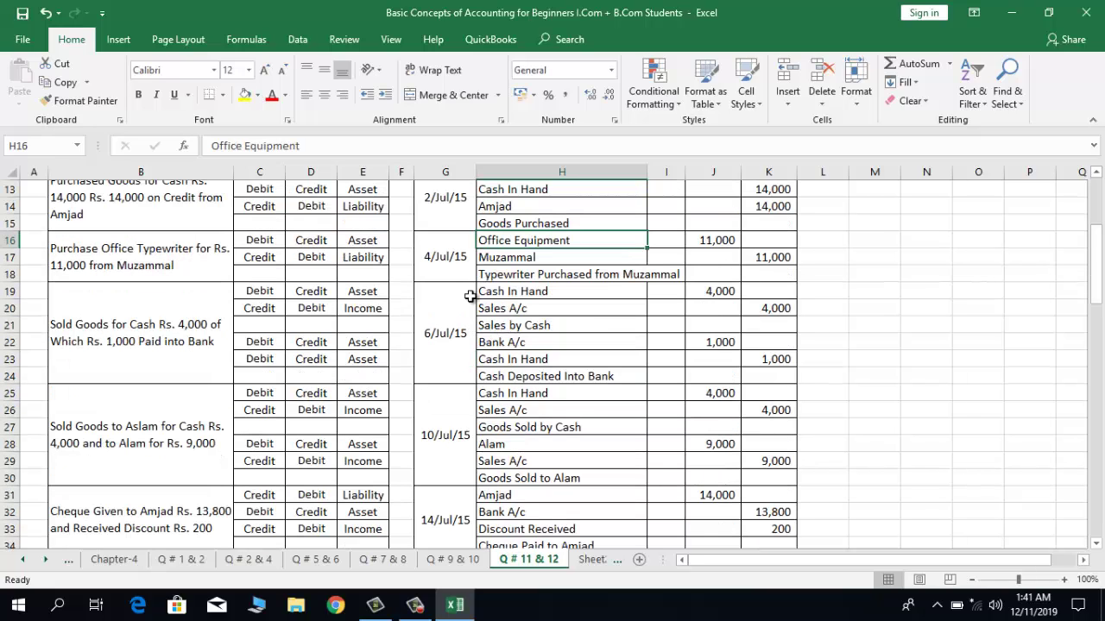
# Relate the 4/Jul/15 office typewriter purchase to its Journal entry: Office Equipment debit and supplier credit
pyautogui.click(450, 271)
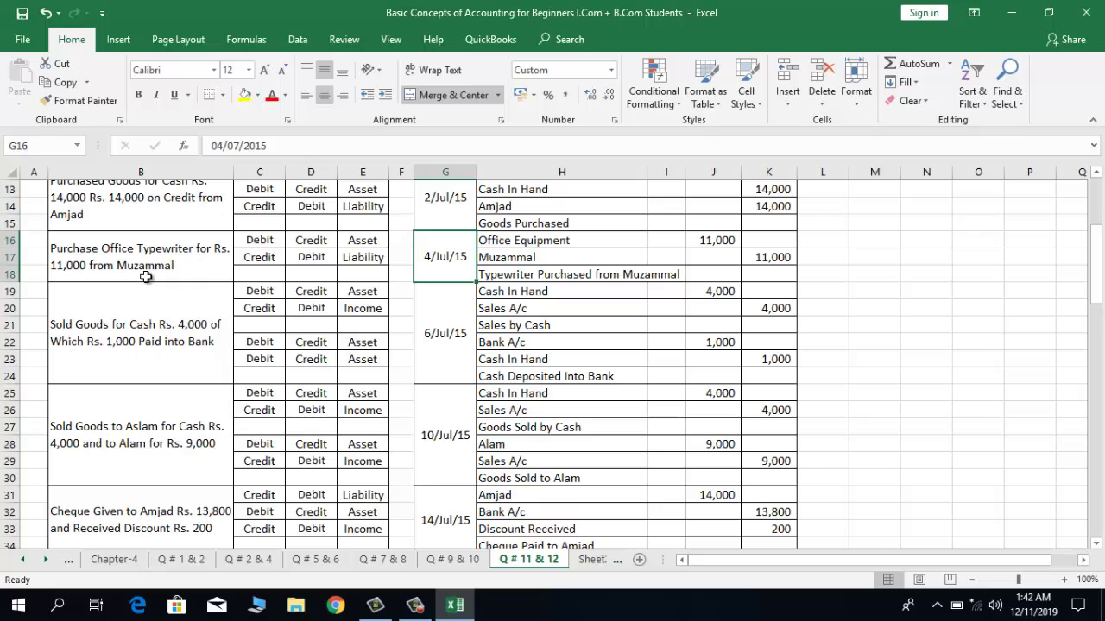
pyautogui.click(208, 268)
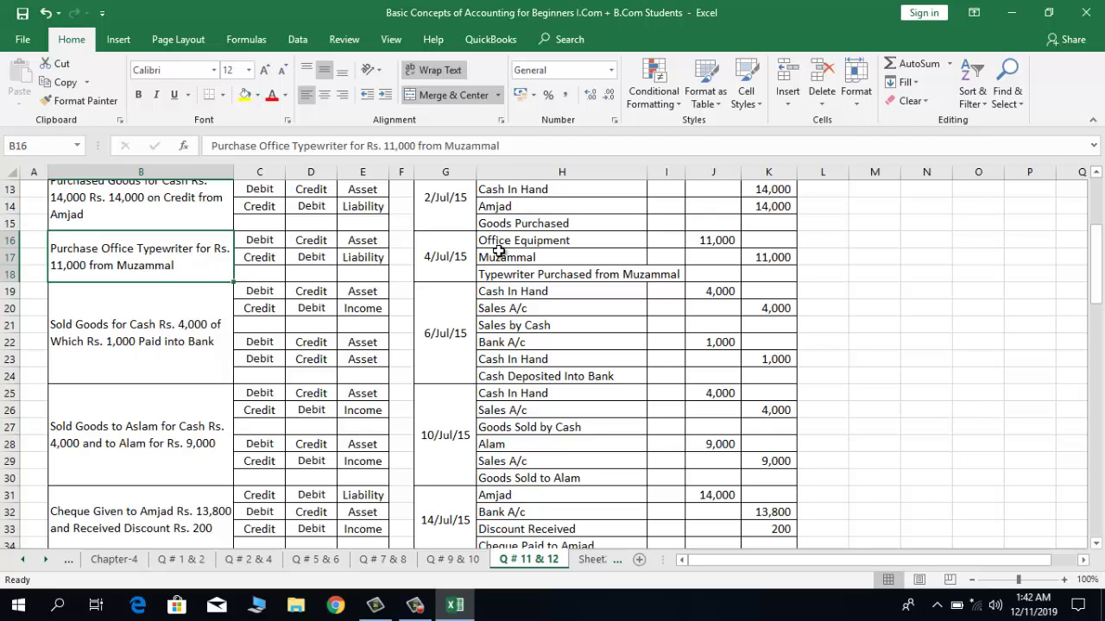
pyautogui.click(563, 239)
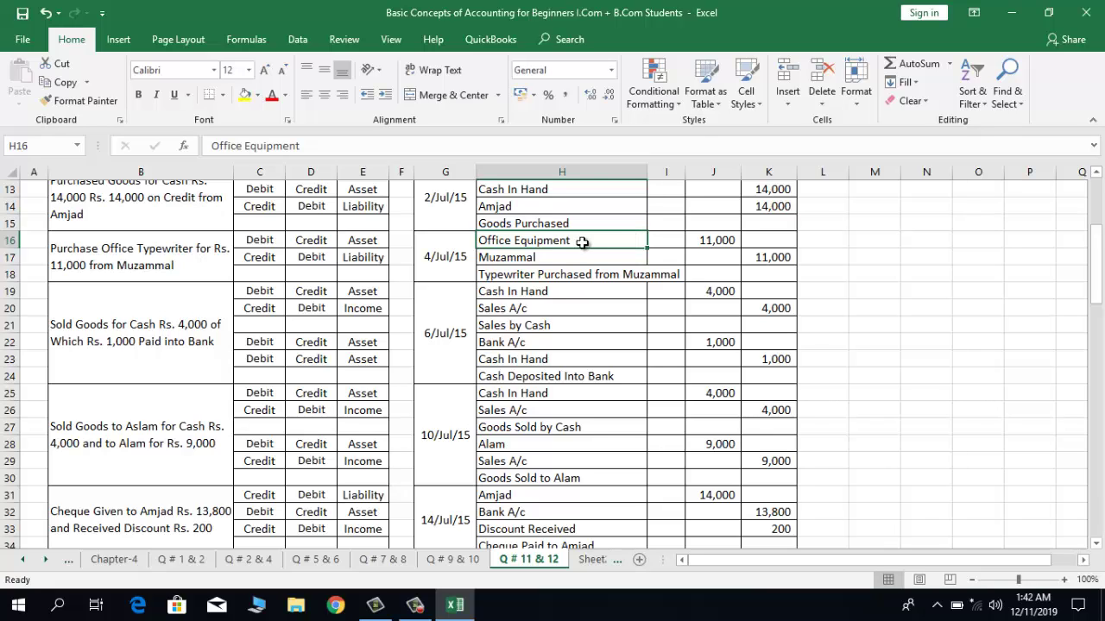
pyautogui.click(694, 238)
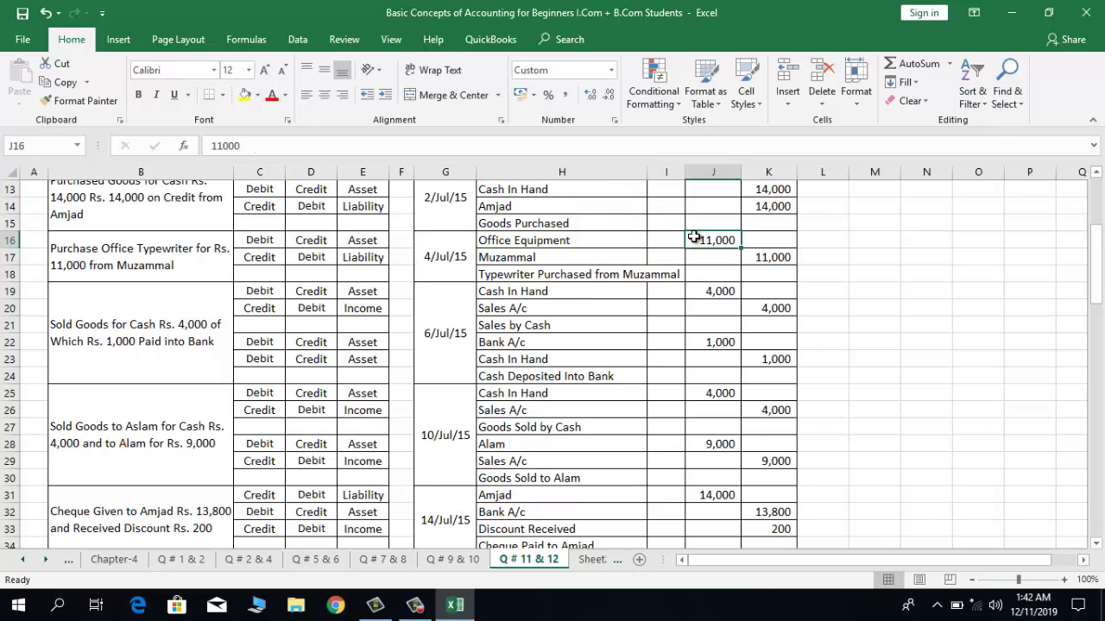
pyautogui.click(544, 258)
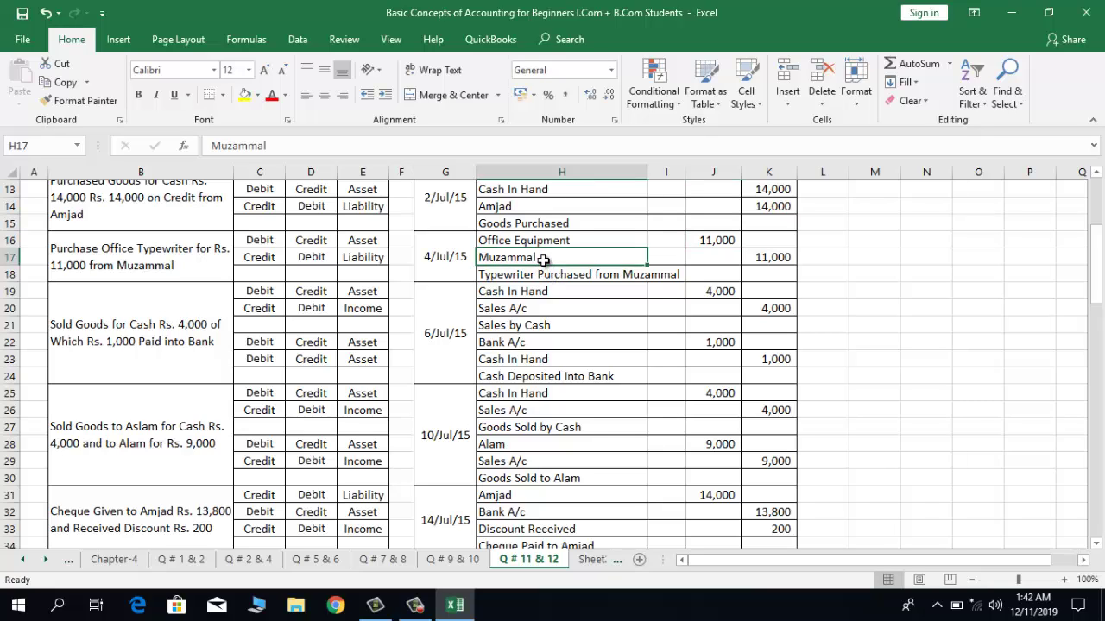
pyautogui.click(743, 260)
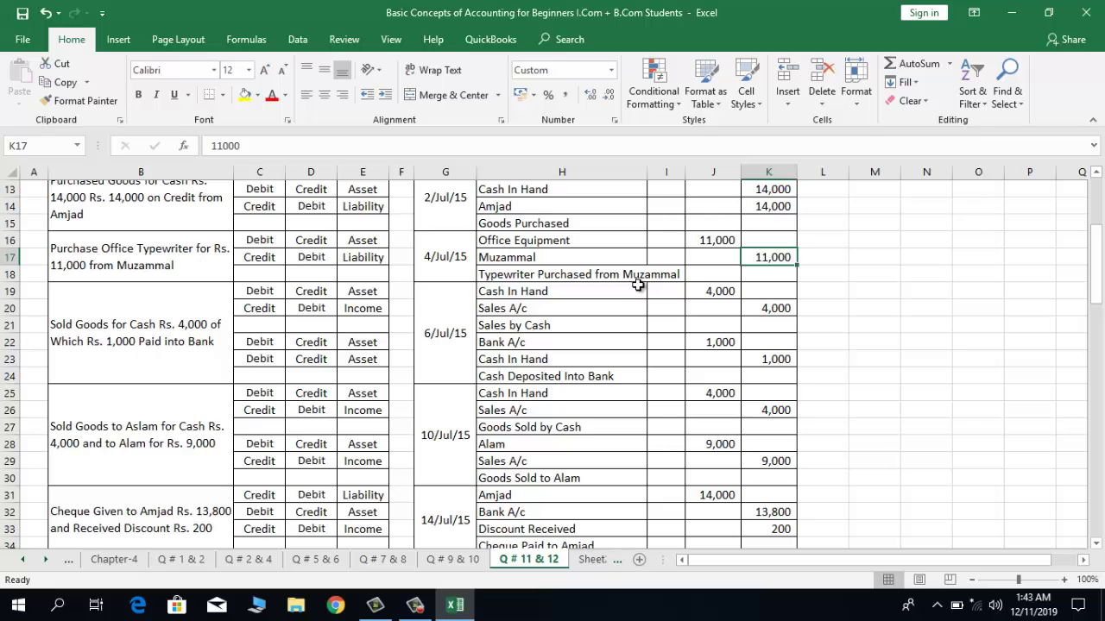
# Trace the 6/Jul/15 cash sale through its Journal entry: Cash In Hand debit, Sales A/c credit with its account type, and narration
pyautogui.click(455, 333)
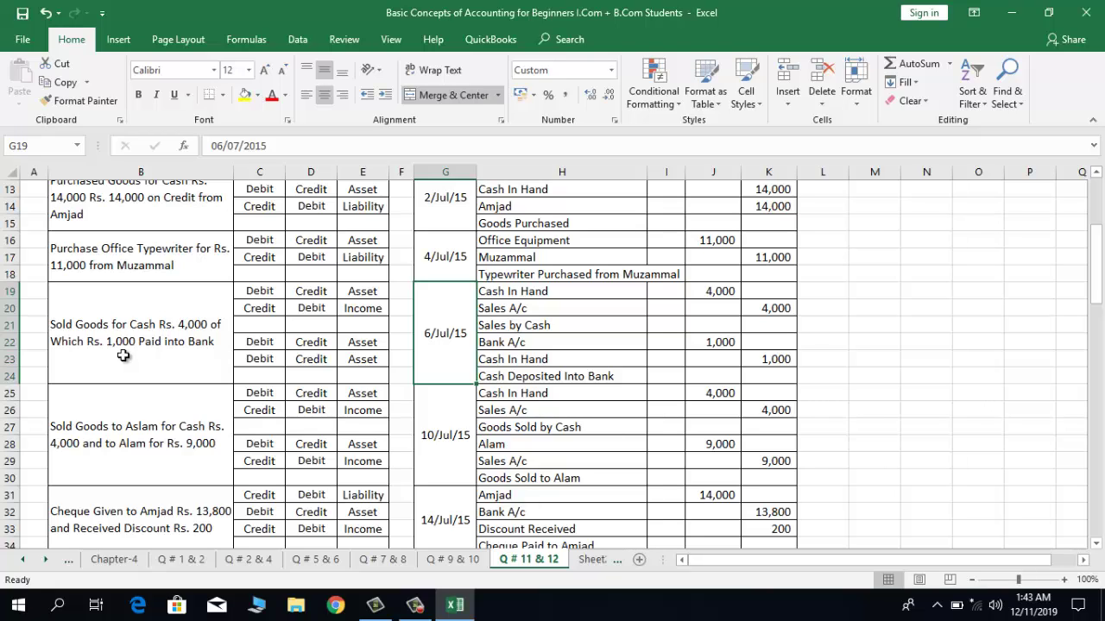
pyautogui.click(168, 355)
pyautogui.click(580, 293)
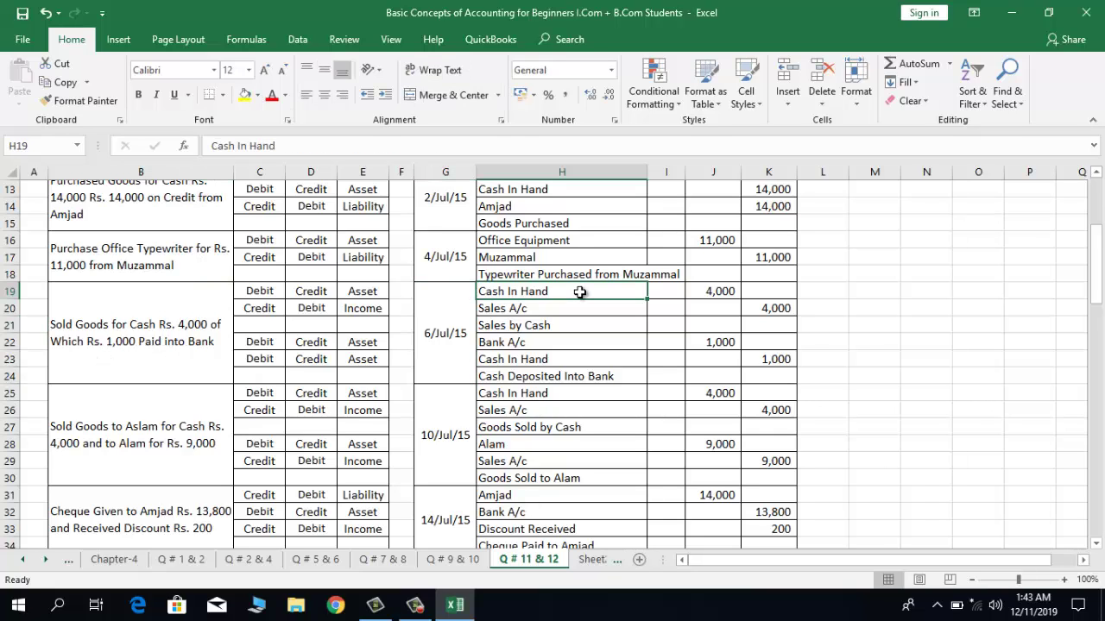
pyautogui.click(715, 292)
pyautogui.click(536, 309)
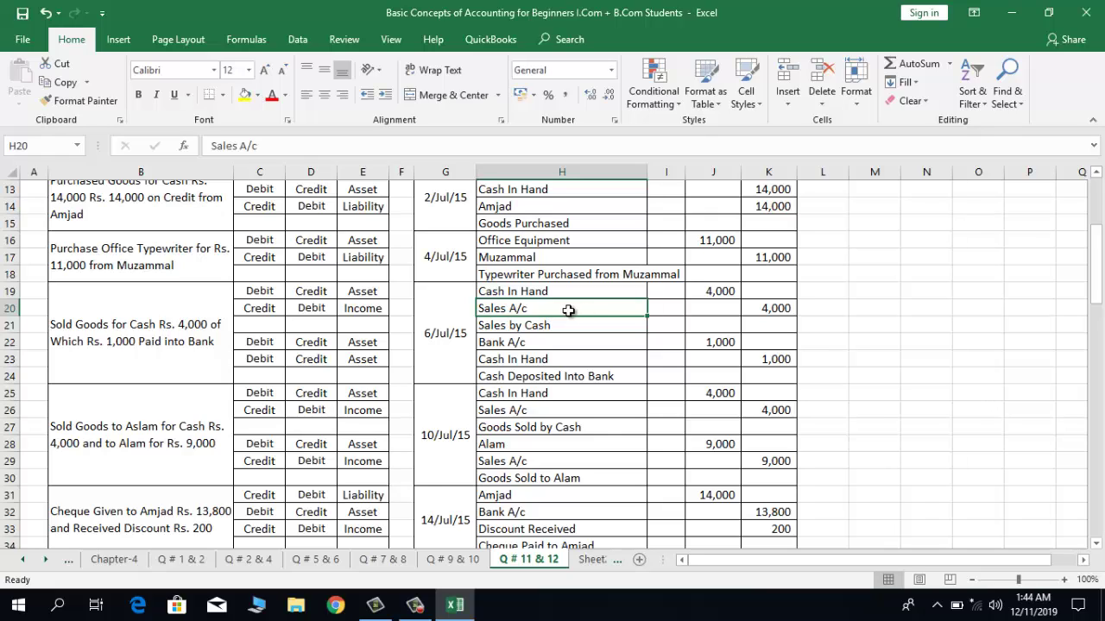
pyautogui.click(342, 309)
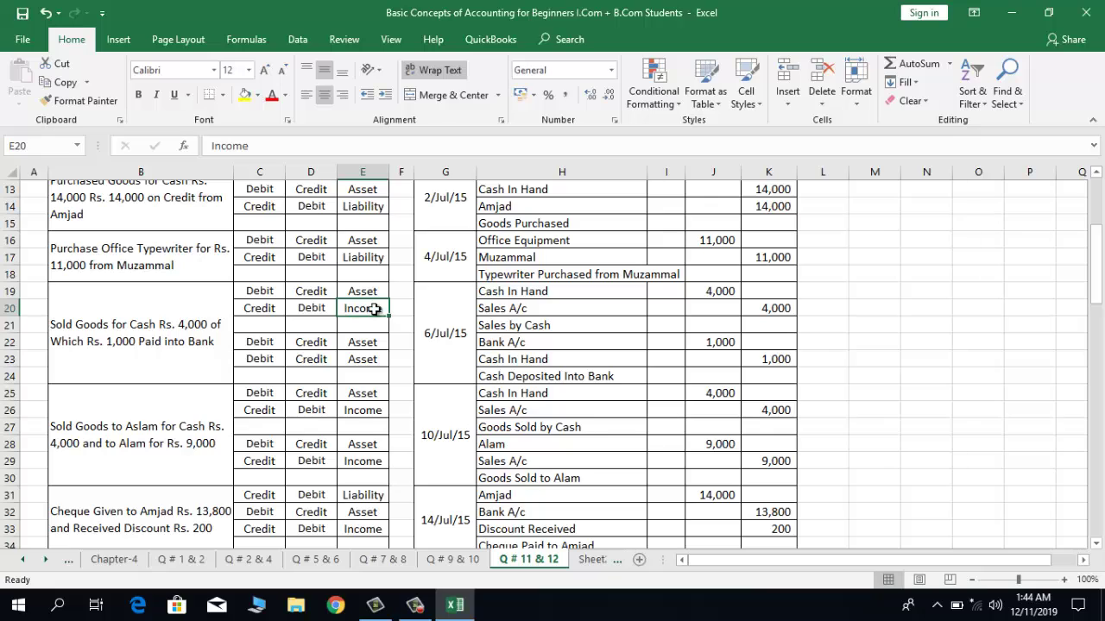
pyautogui.click(716, 292)
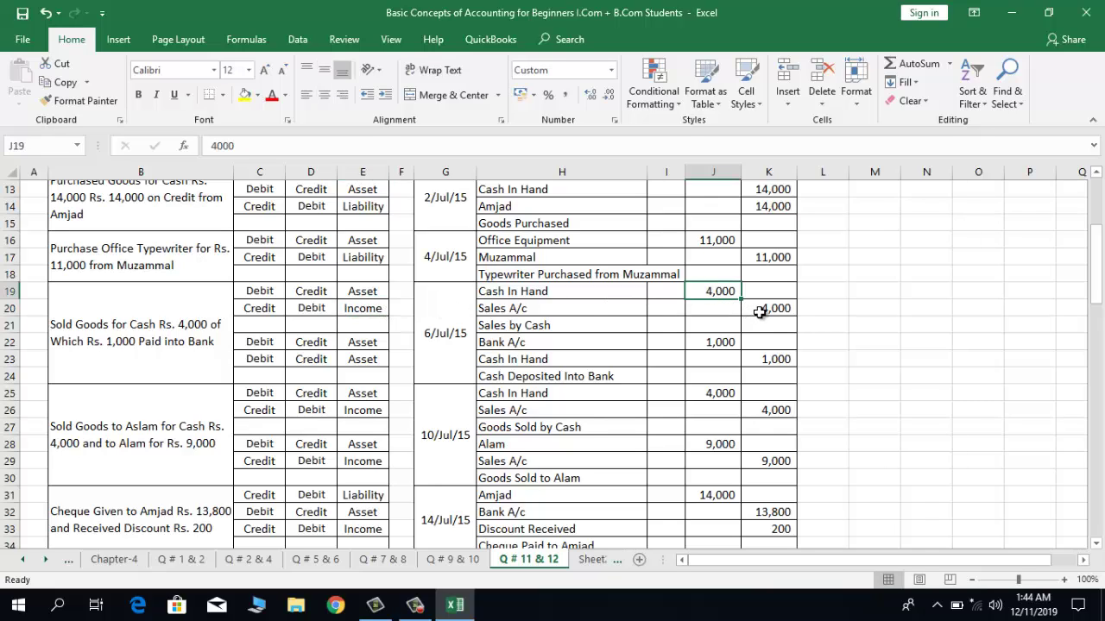
pyautogui.click(760, 311)
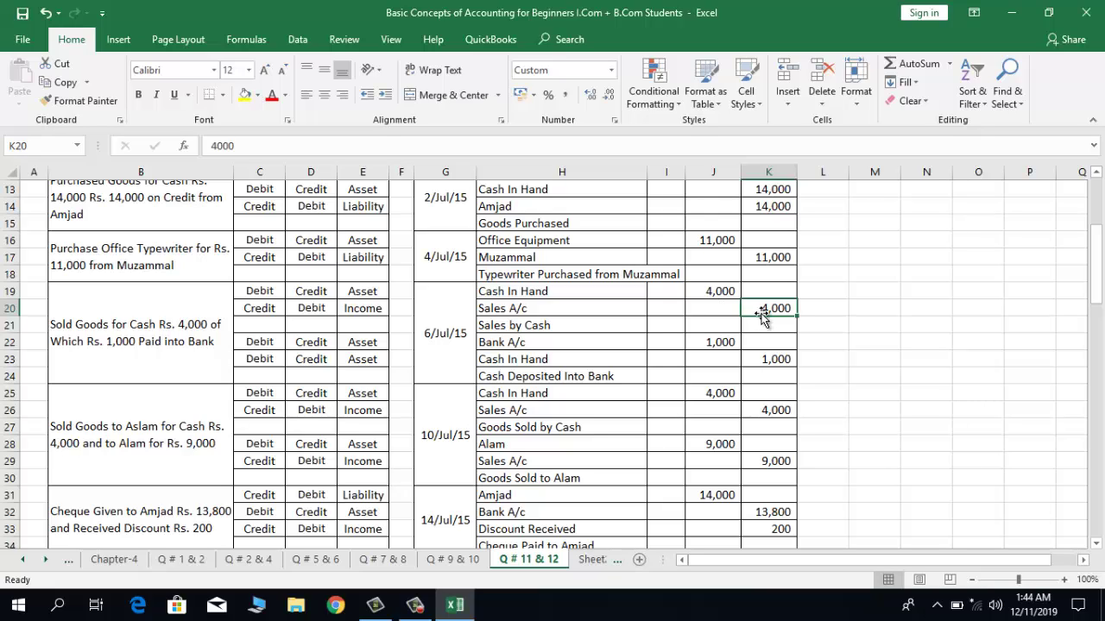
pyautogui.click(574, 329)
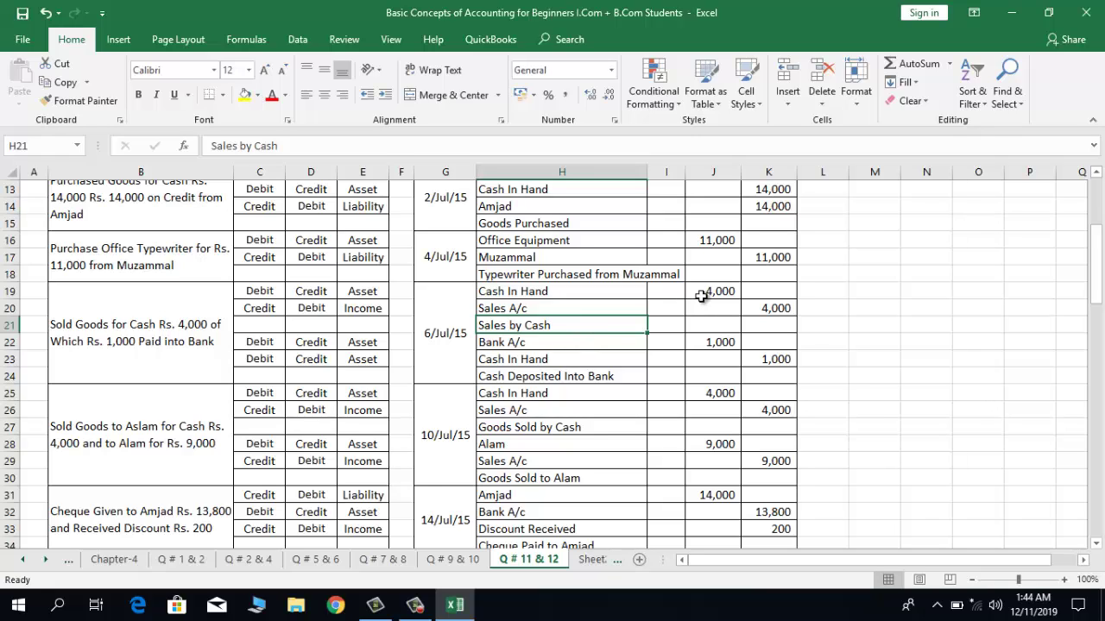
# Review the bank deposit part of the 6/Jul/15 transaction: Bank A/c debit and Cash In Hand credit
pyautogui.click(579, 345)
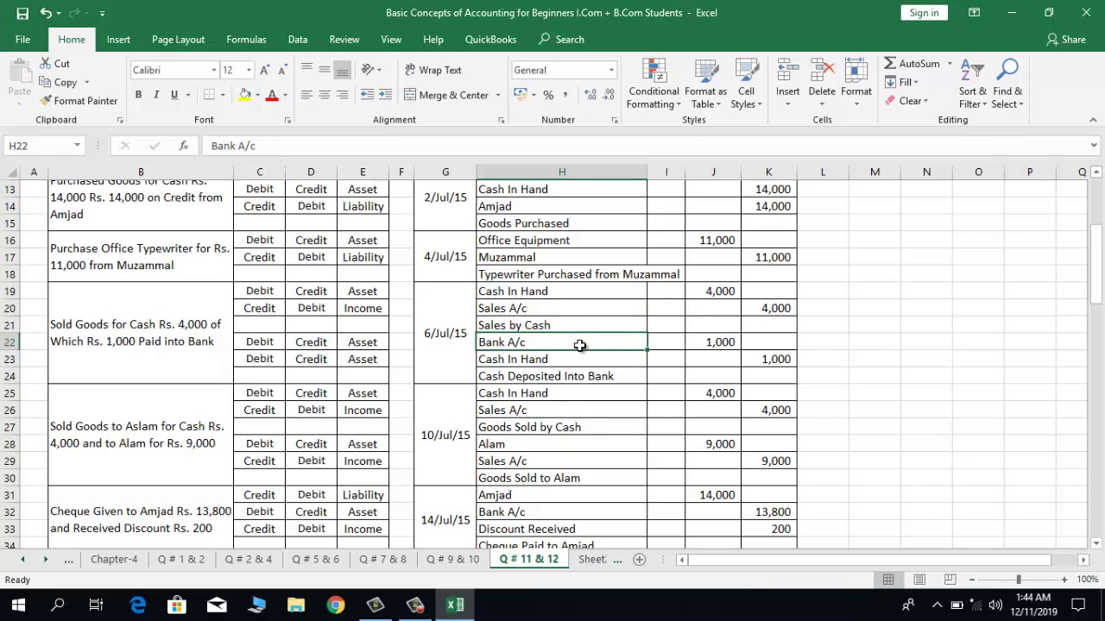
pyautogui.click(708, 342)
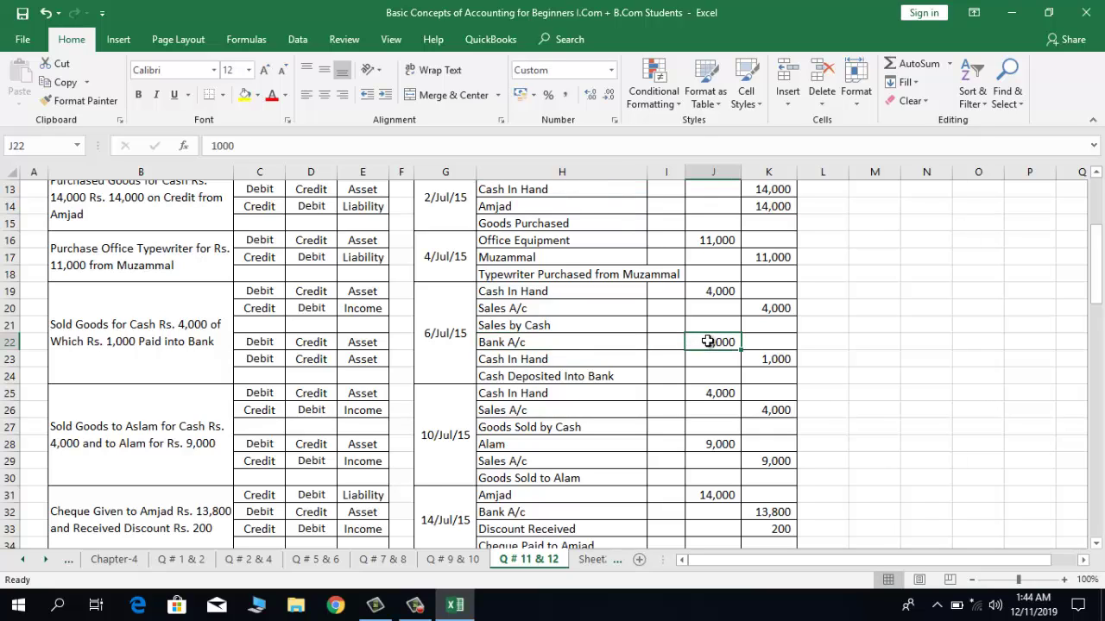
pyautogui.click(598, 363)
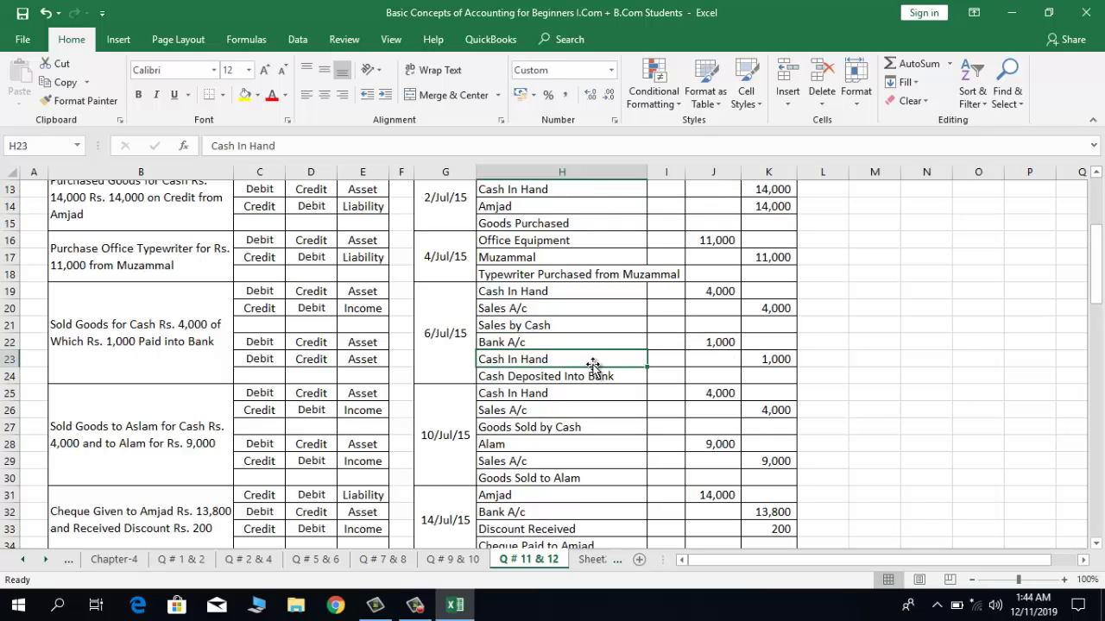
pyautogui.click(755, 359)
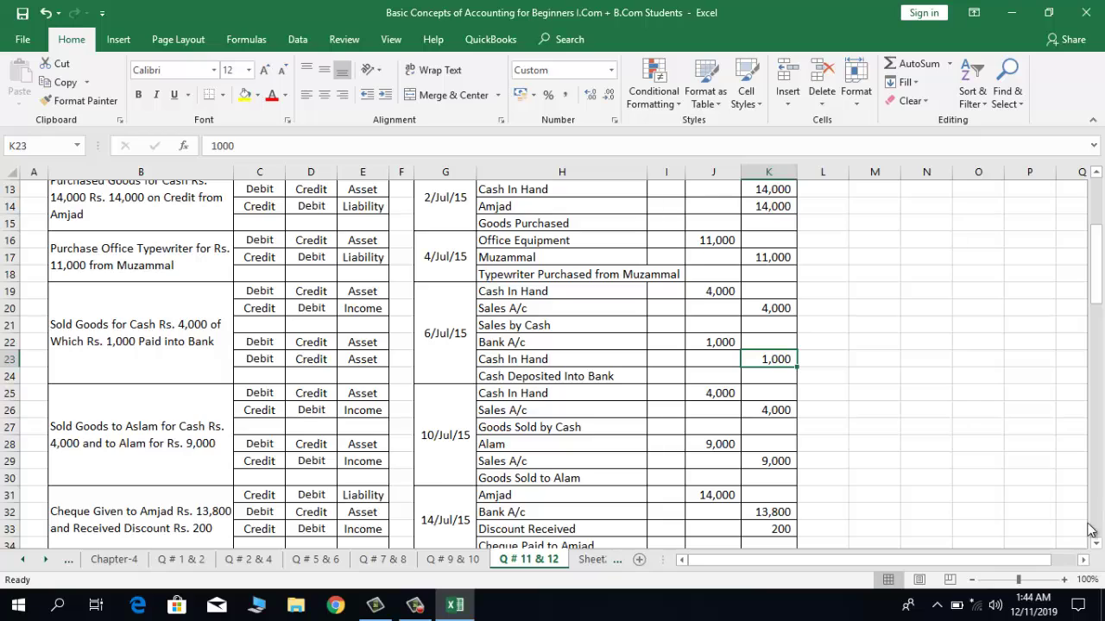
# Relate the cash sale part of the 10/Jul/15 transaction to its Cash In Hand debit, Sales A/c credit and narration
pyautogui.scroll(-4, 518, 447)
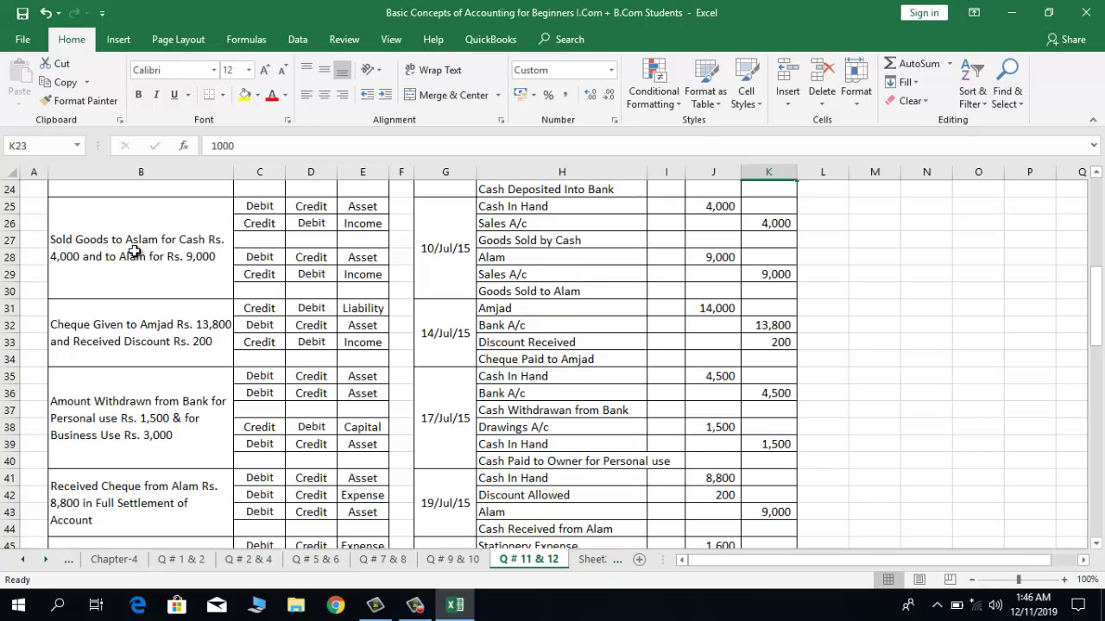
pyautogui.click(576, 207)
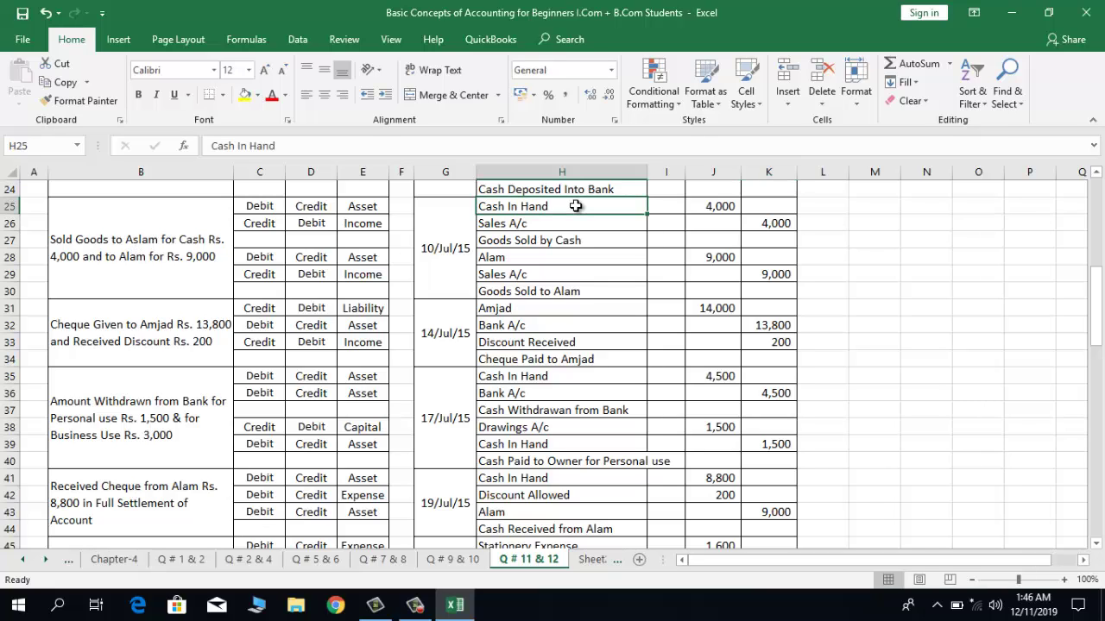
pyautogui.click(706, 207)
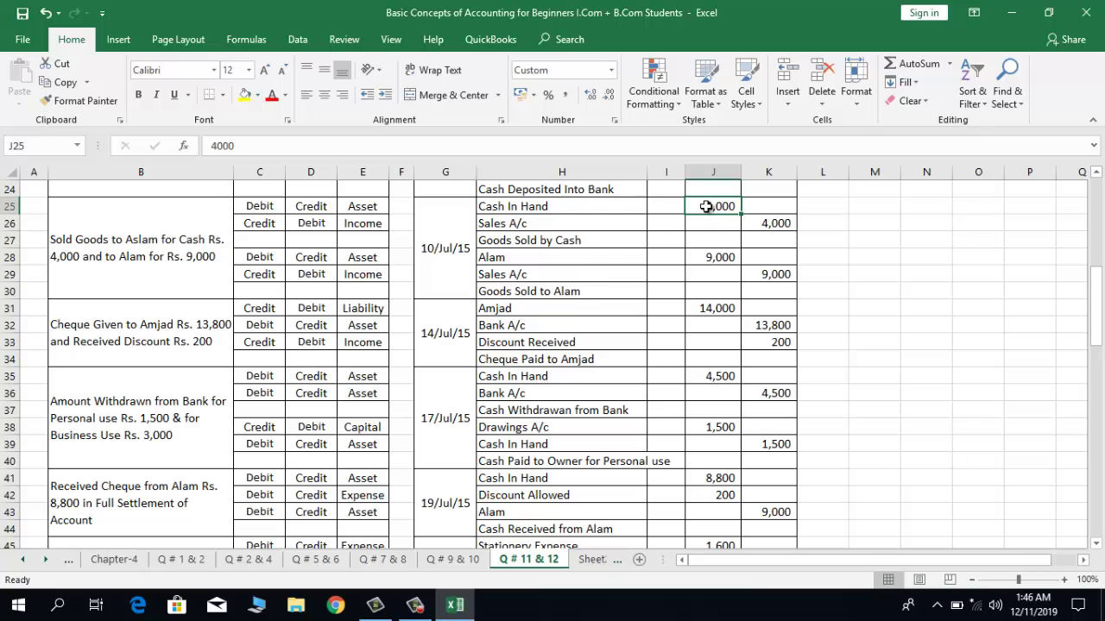
pyautogui.click(567, 239)
pyautogui.click(764, 230)
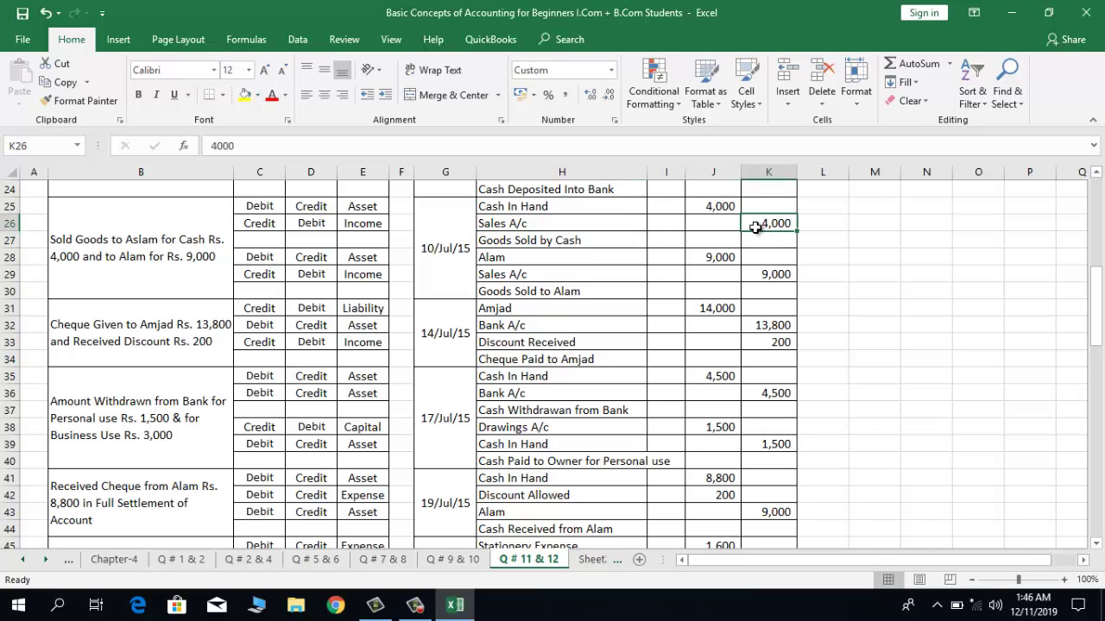
pyautogui.click(601, 241)
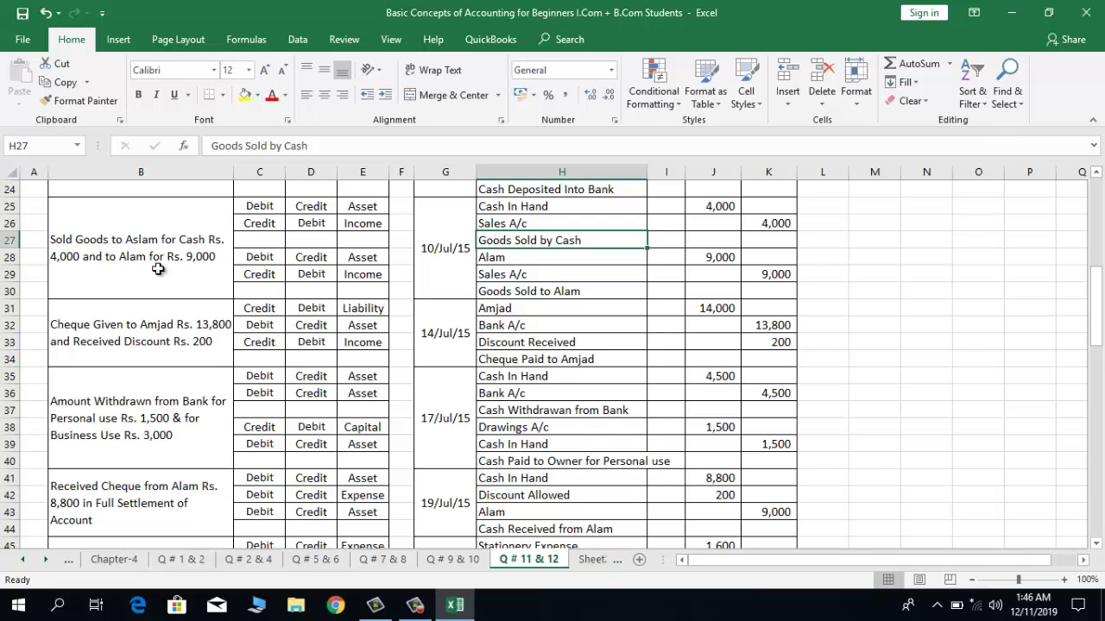
# Trace the credit sale part of the 10/Jul/15 transaction: customer debit with its account type, Sales A/c credit and narration
pyautogui.click(544, 261)
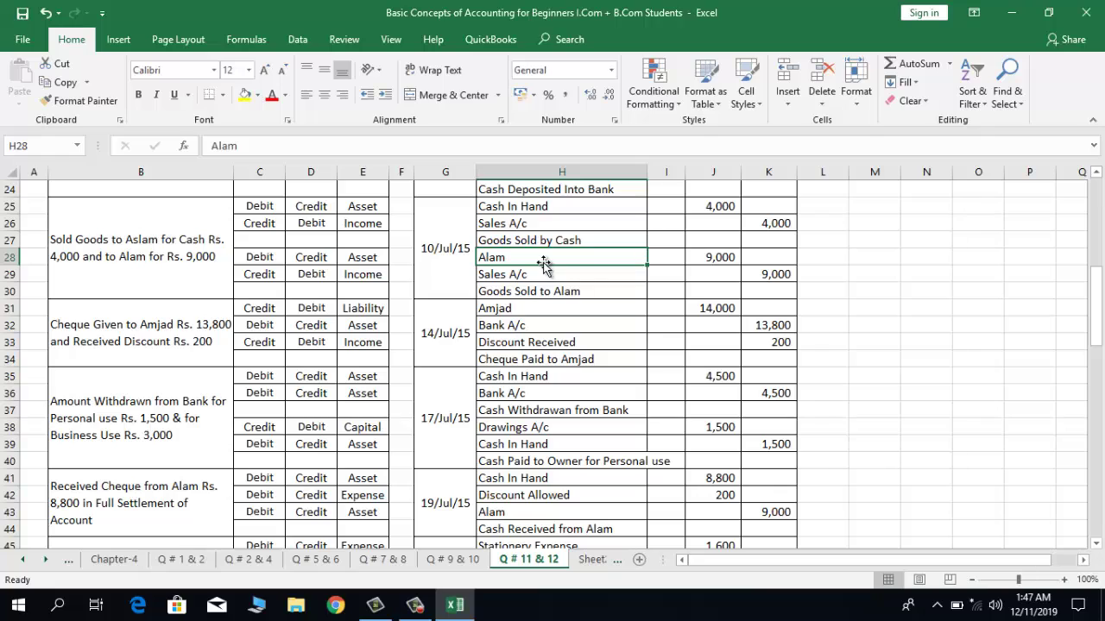
pyautogui.click(347, 260)
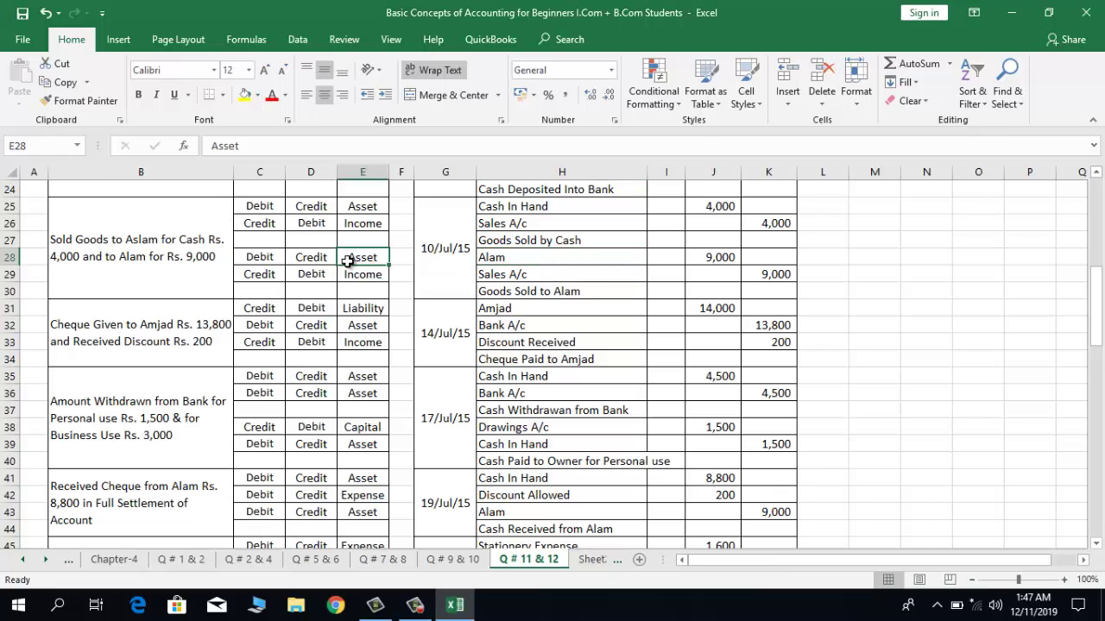
pyautogui.click(607, 259)
pyautogui.click(692, 260)
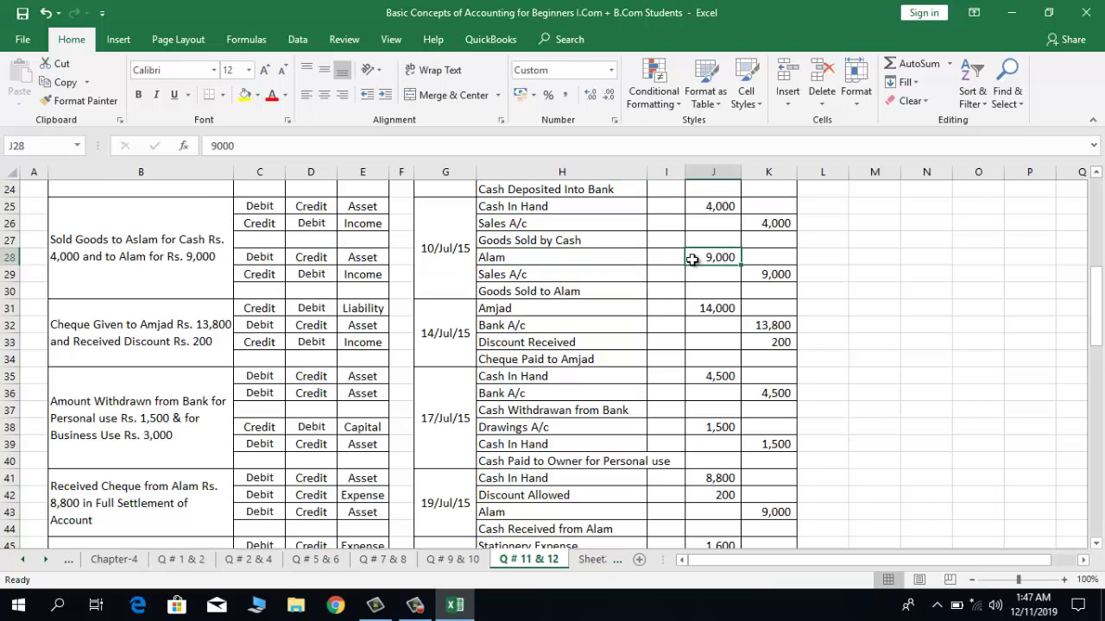
pyautogui.click(558, 274)
pyautogui.click(755, 274)
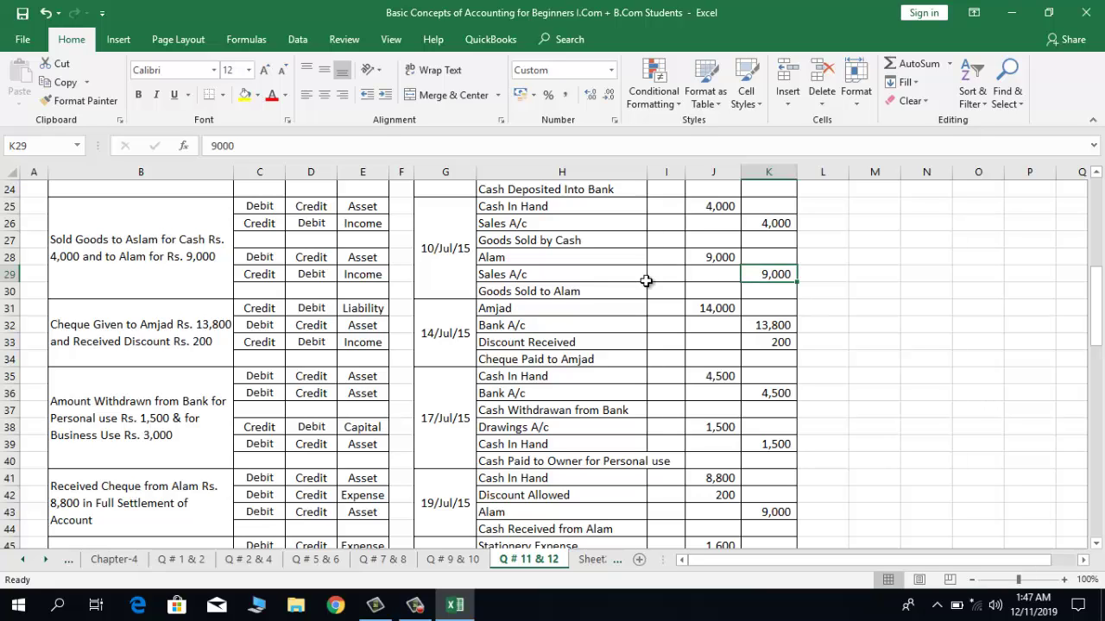
pyautogui.click(600, 274)
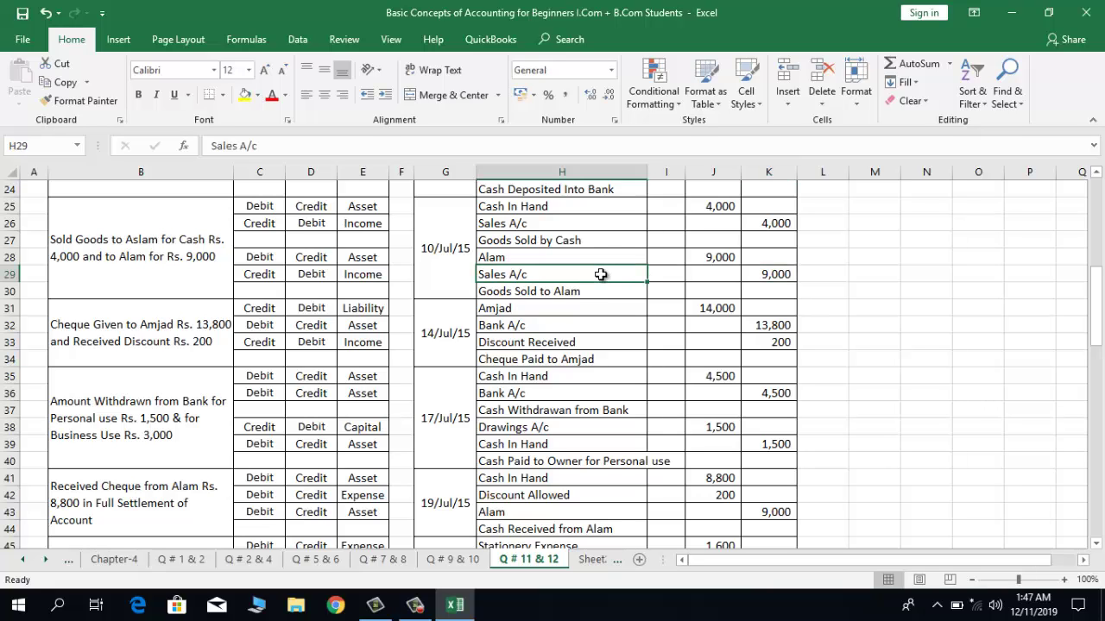
pyautogui.click(546, 257)
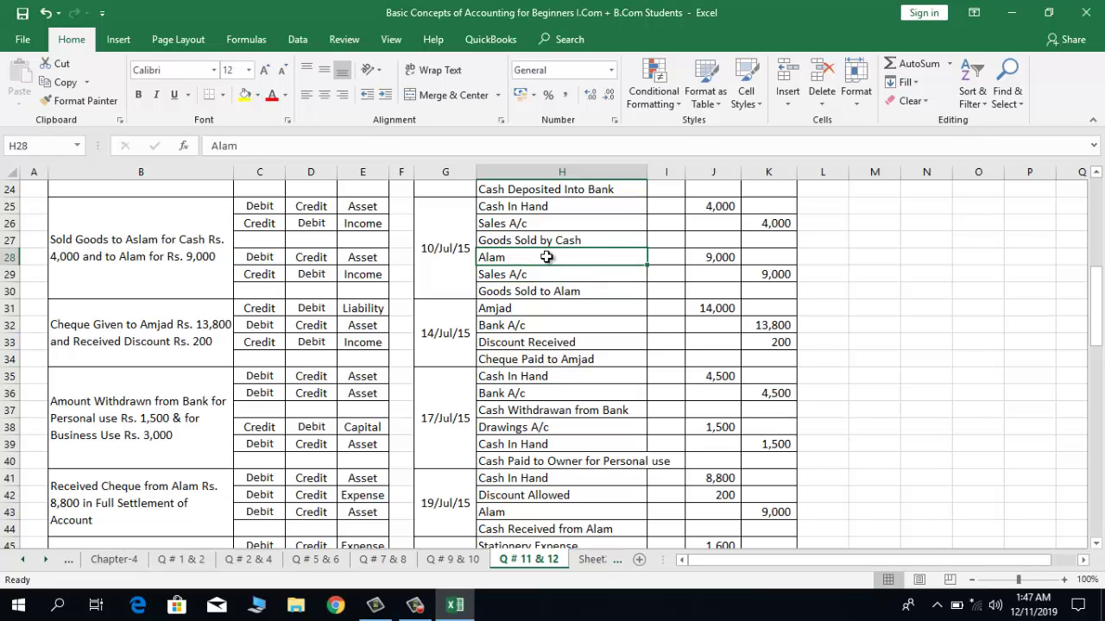
pyautogui.click(700, 260)
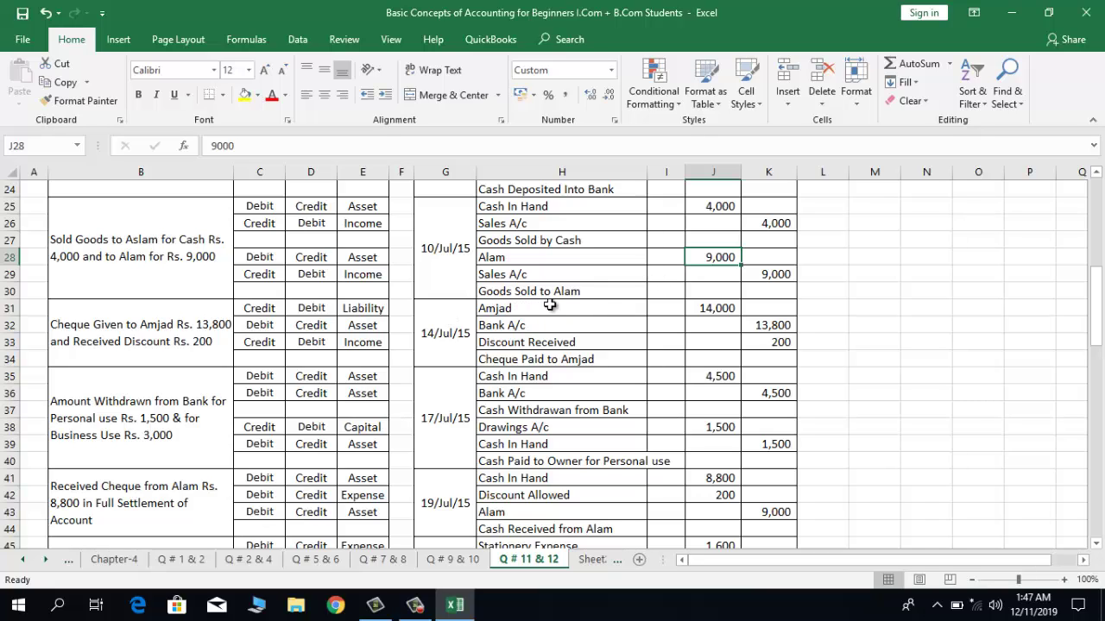
pyautogui.click(597, 291)
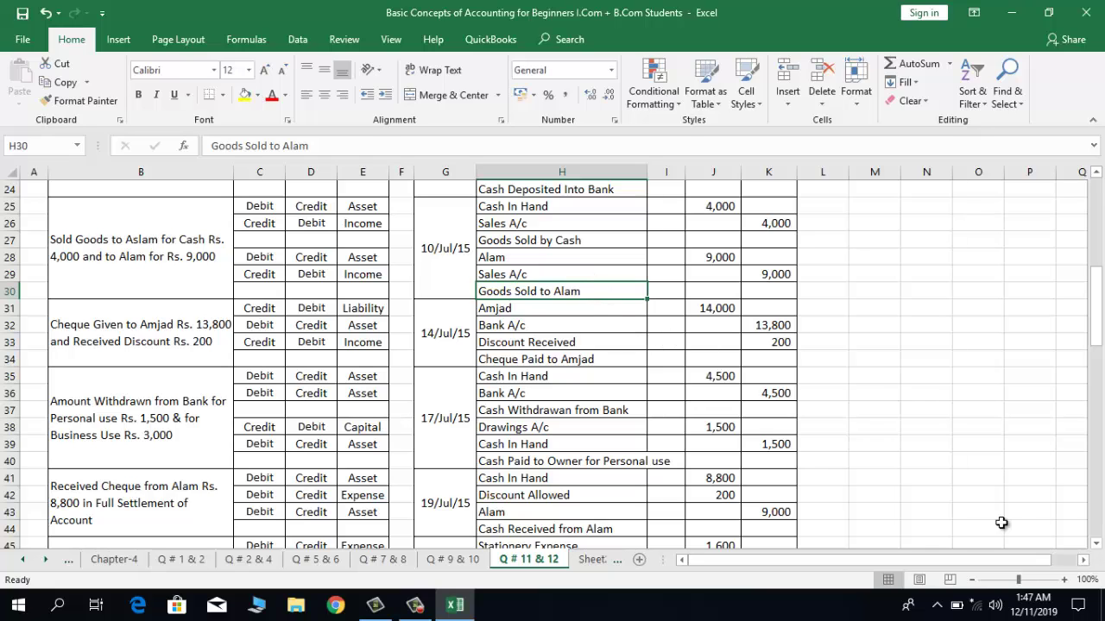
# Review the 14/Jul/15 cheque payment transaction with discount and the supplier's debit in its Journal entry
pyautogui.click(1096, 544)
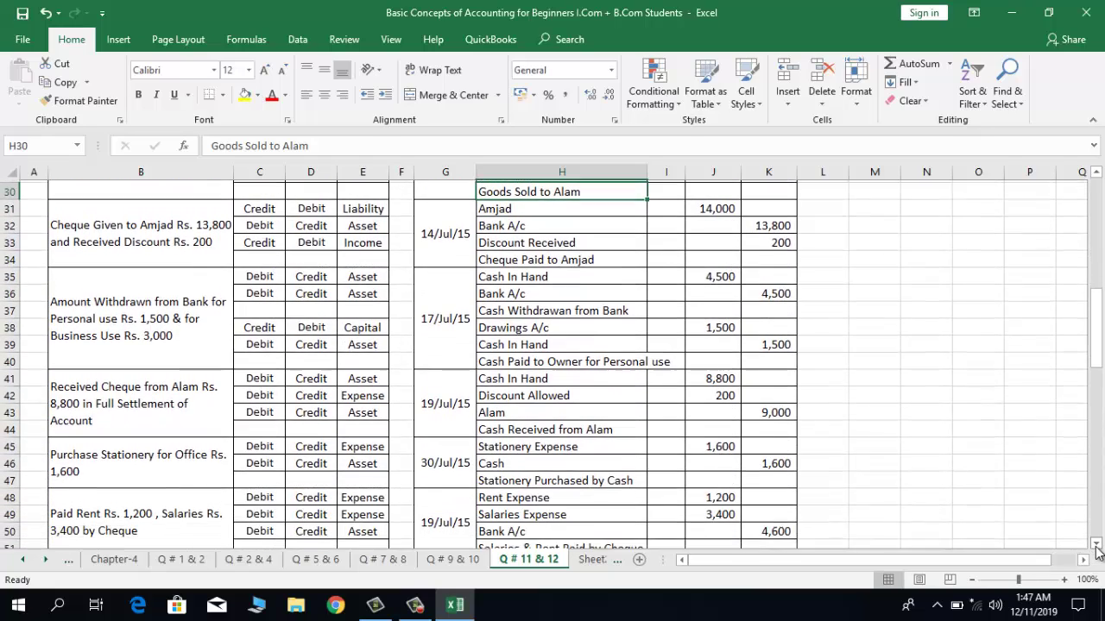
pyautogui.click(1096, 544)
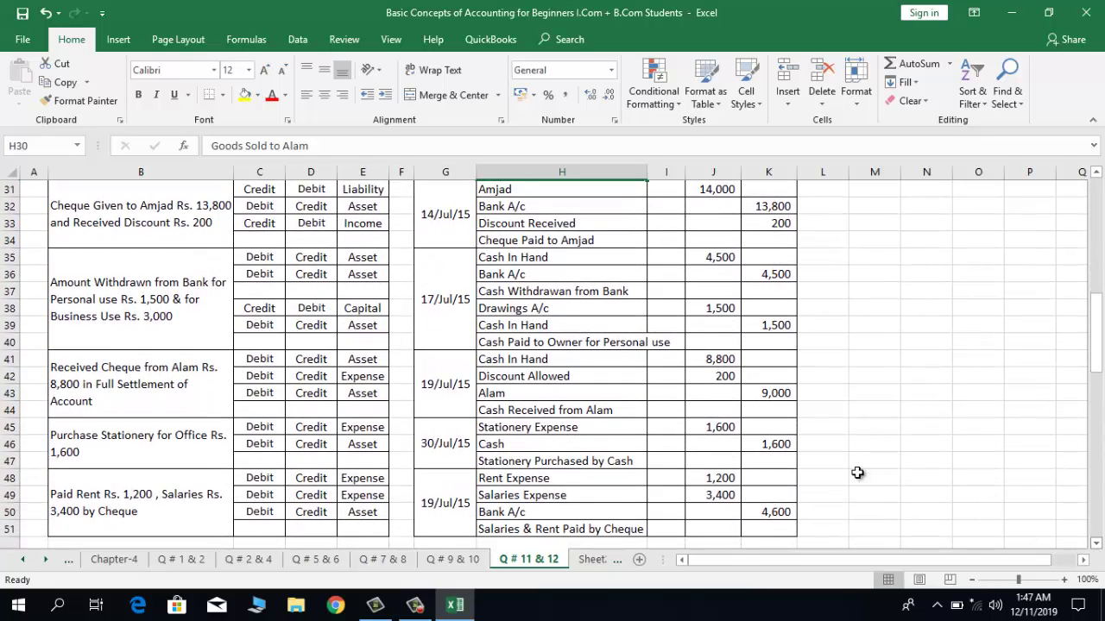
pyautogui.click(1096, 172)
pyautogui.click(1096, 172)
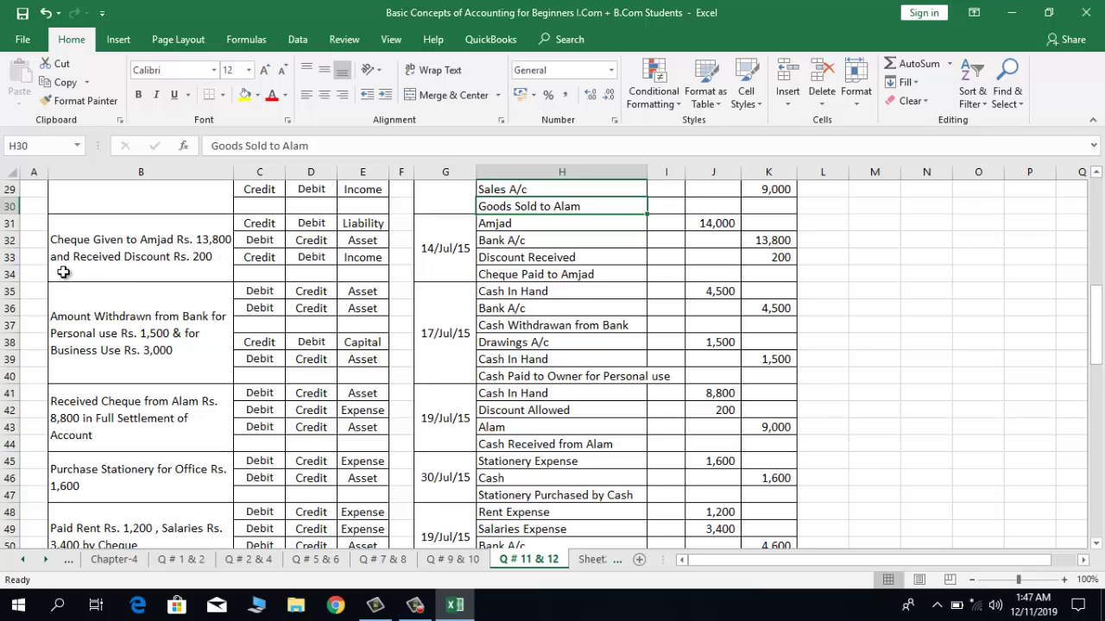
pyautogui.click(183, 267)
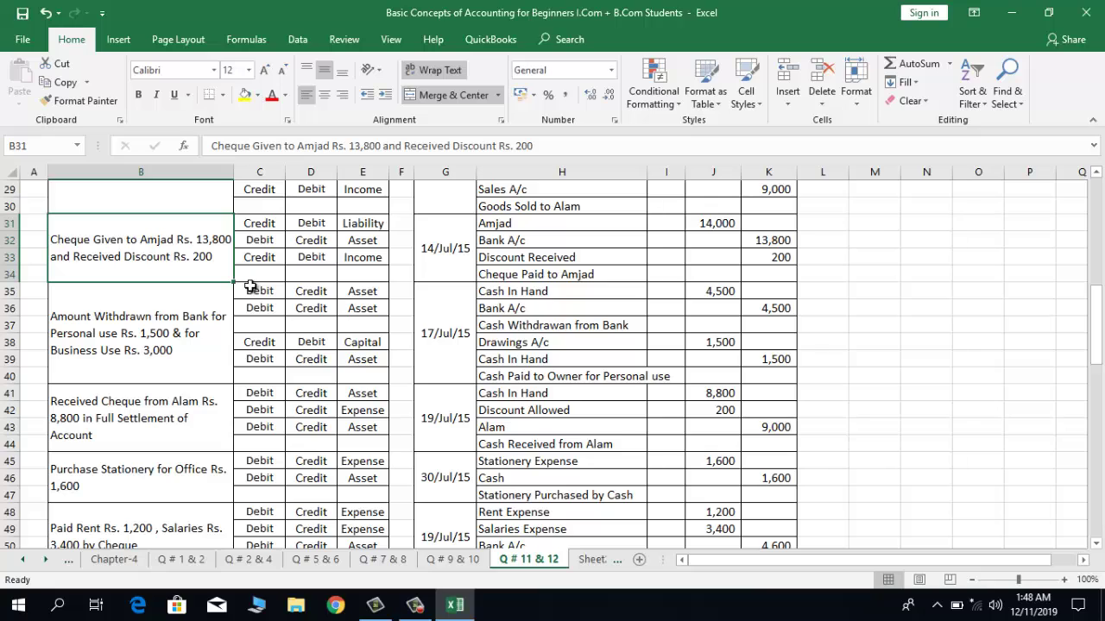
pyautogui.click(568, 225)
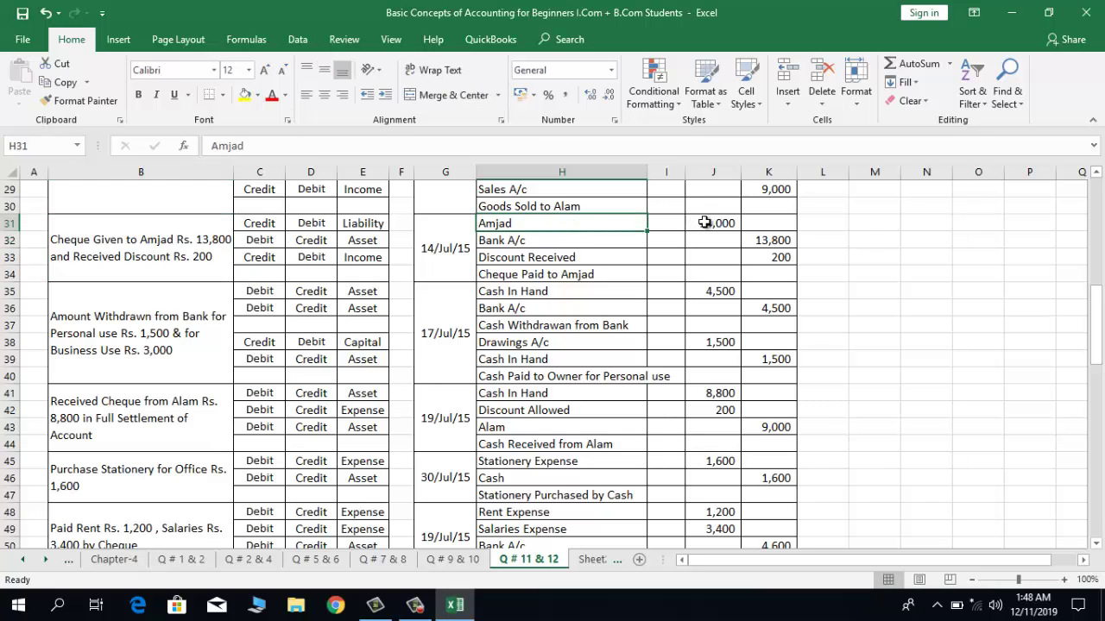
pyautogui.click(708, 223)
# Look back at the 2/Jul/15 goods purchase entry to compare its Cash In Hand credit and supplier credit
pyautogui.moveTo(1094, 346); pyautogui.dragTo(1083, 257)
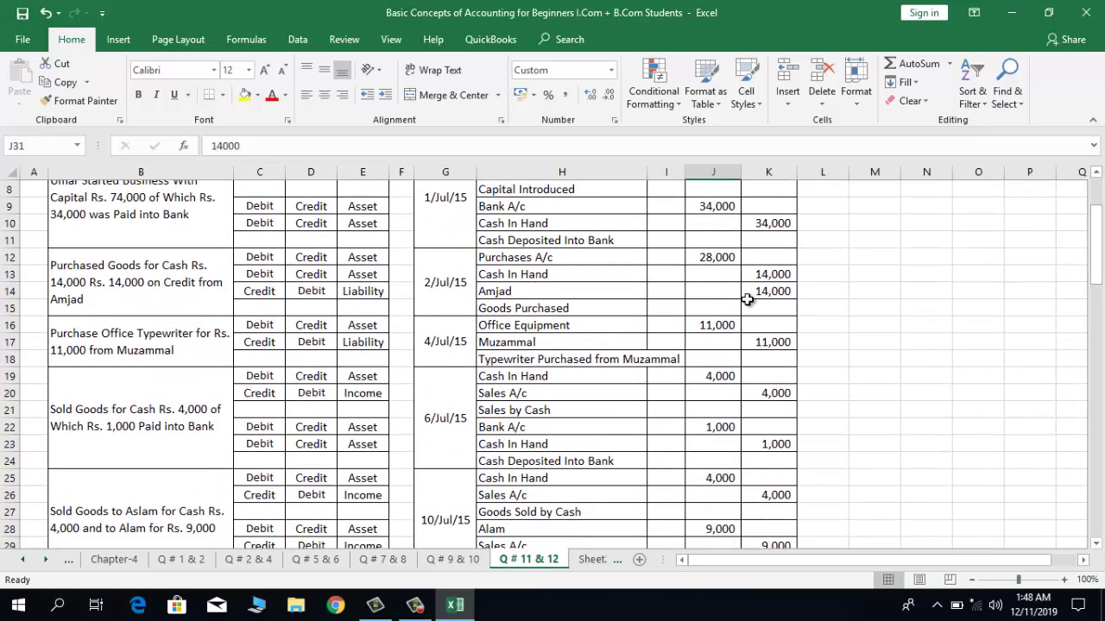
pyautogui.click(747, 293)
pyautogui.click(522, 293)
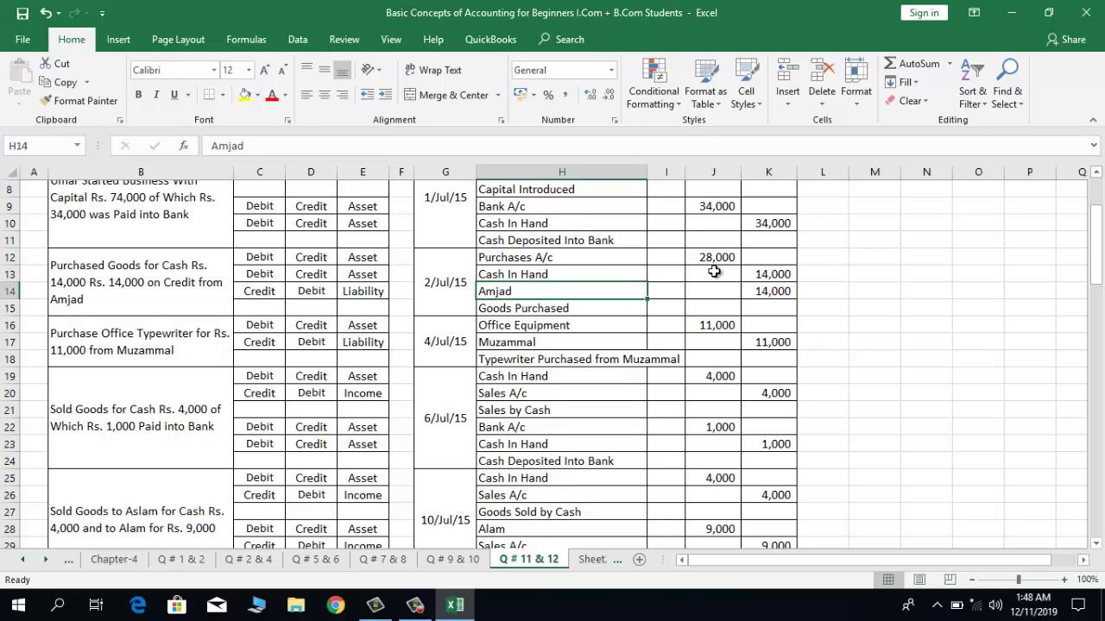
pyautogui.click(747, 275)
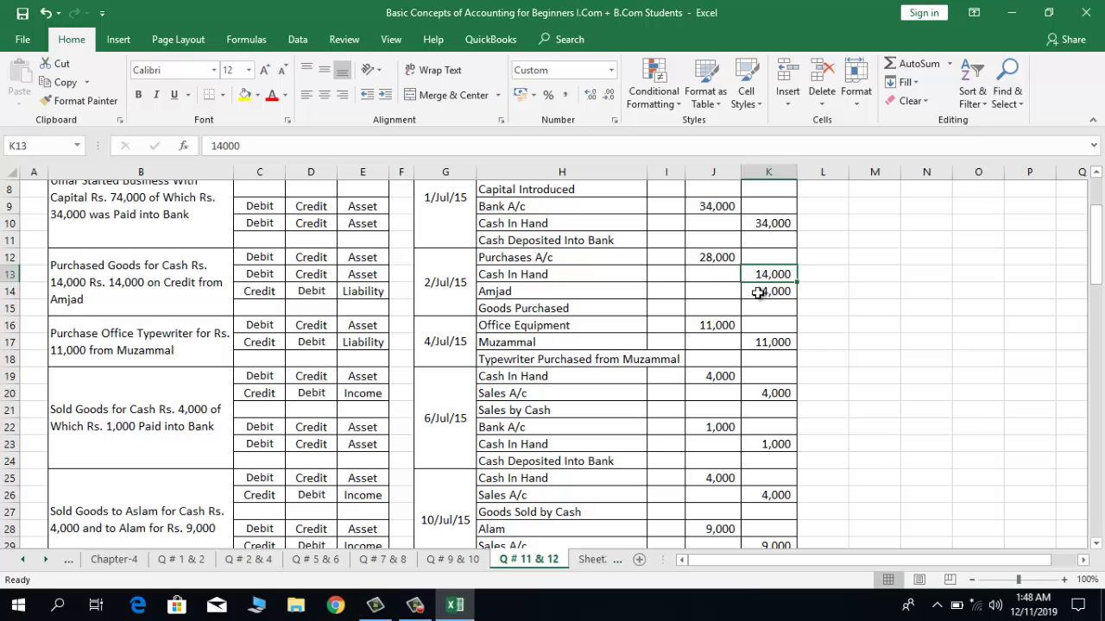
pyautogui.click(766, 292)
pyautogui.click(580, 291)
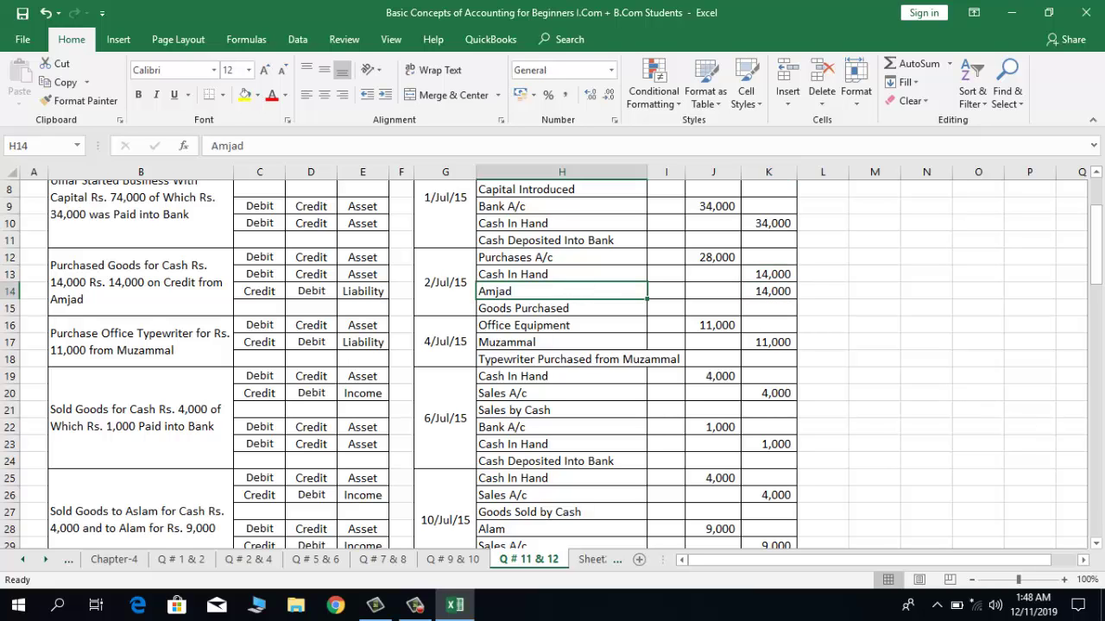
# Return to the 14/Jul/15 Journal entry and relate the supplier's debit to the Bank A/c credit
pyautogui.scroll(-2, 1097, 542)
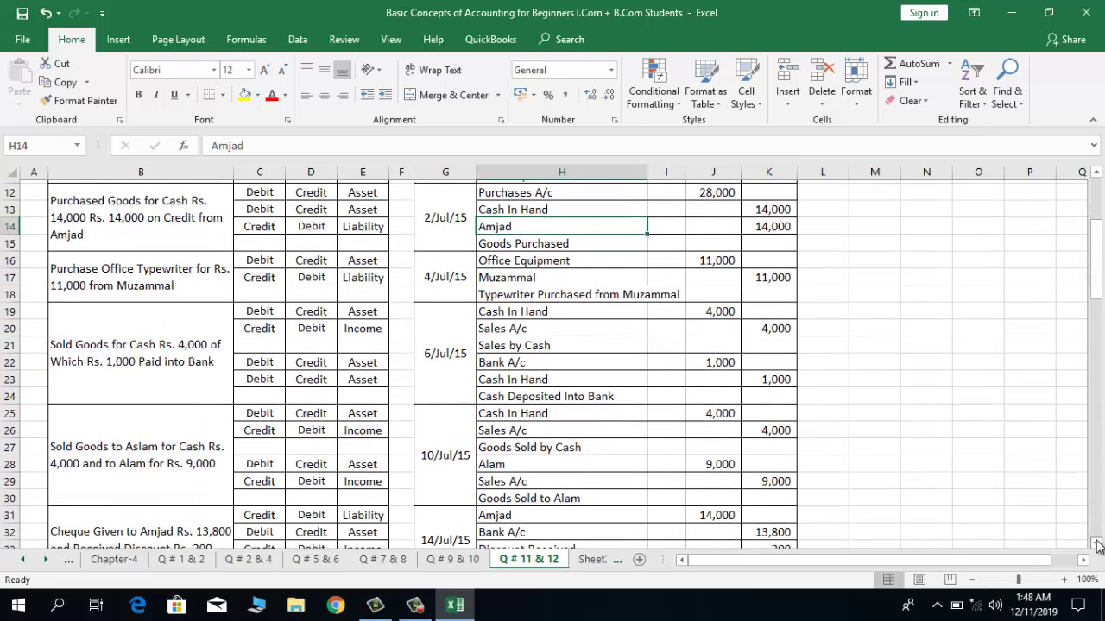
pyautogui.scroll(-3, 1097, 544)
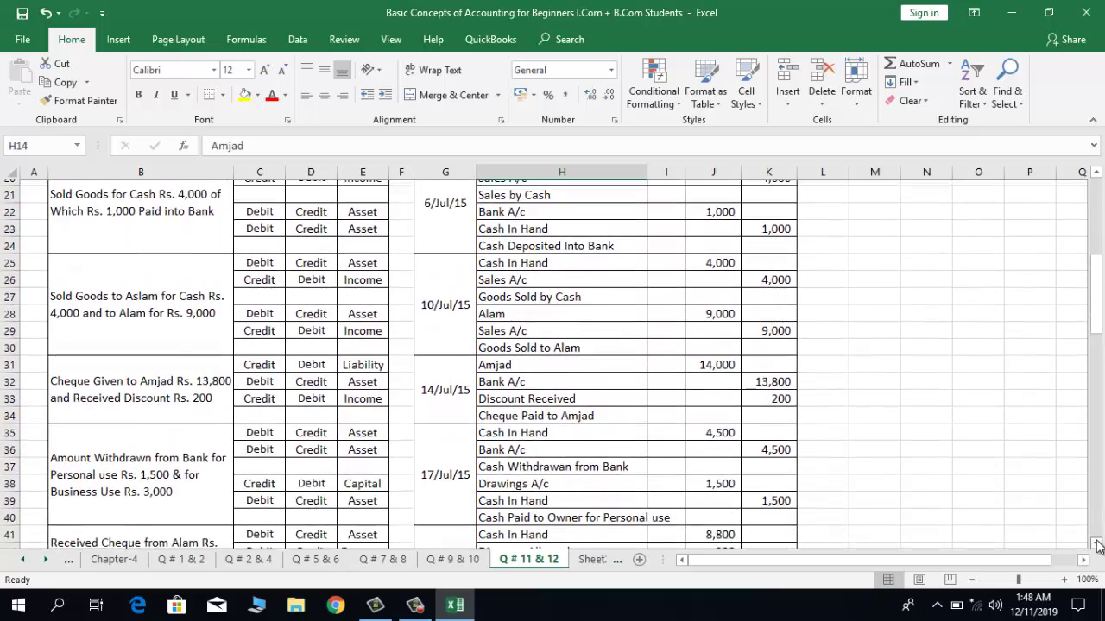
pyautogui.scroll(-1, 1097, 543)
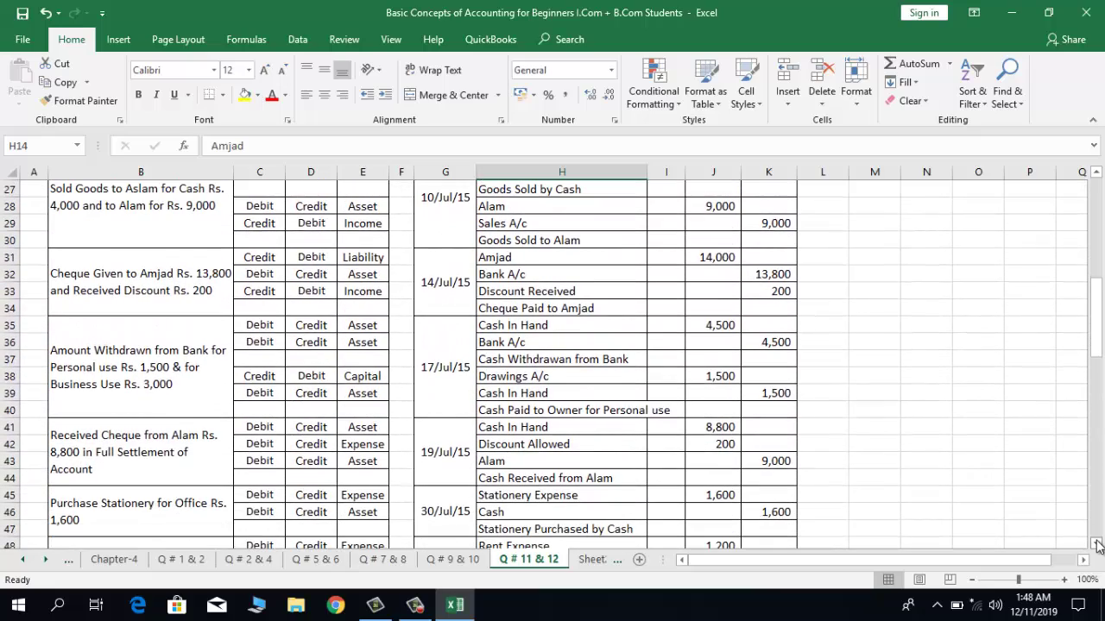
pyautogui.click(536, 254)
pyautogui.click(710, 257)
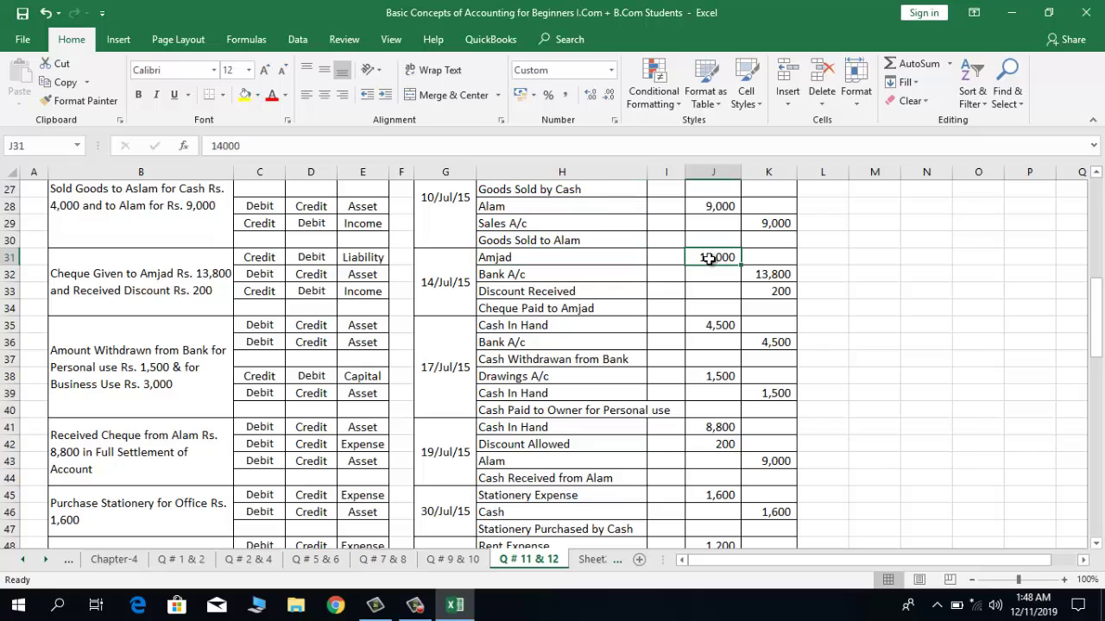
pyautogui.click(542, 274)
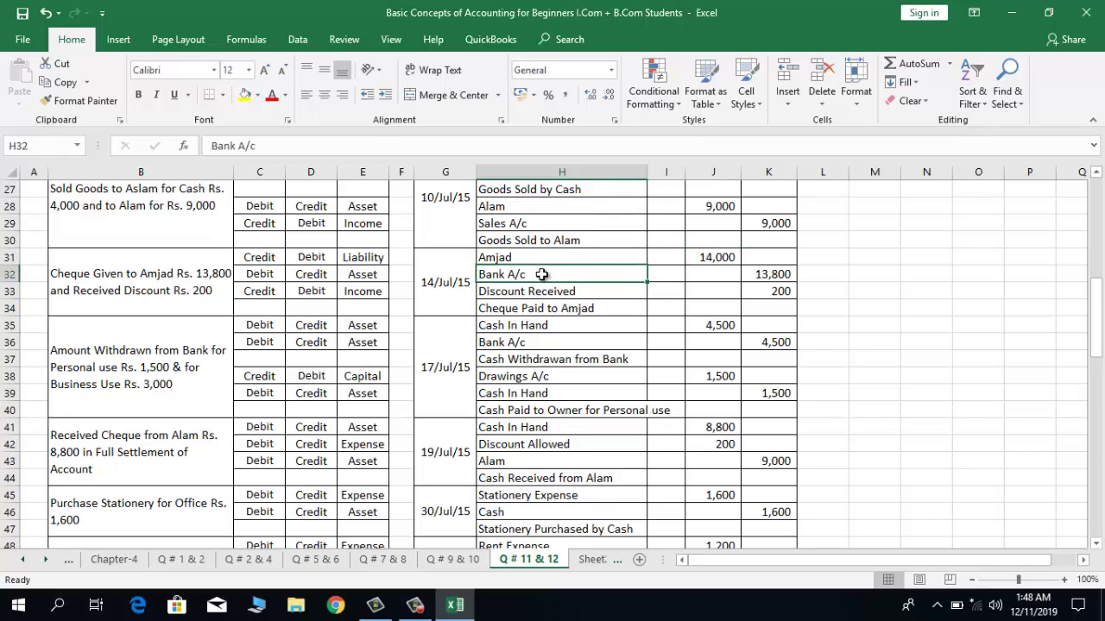
pyautogui.click(763, 275)
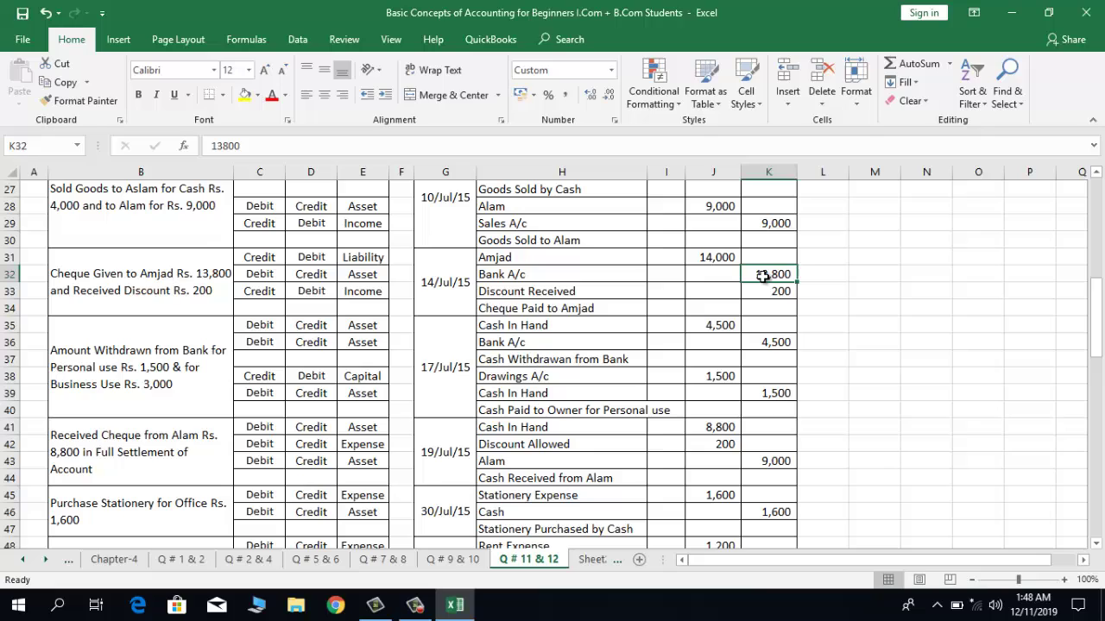
# Review the 14/Jul/15 Discount Received credit, compare the supplier debit with both credits, and read the narration
pyautogui.click(523, 293)
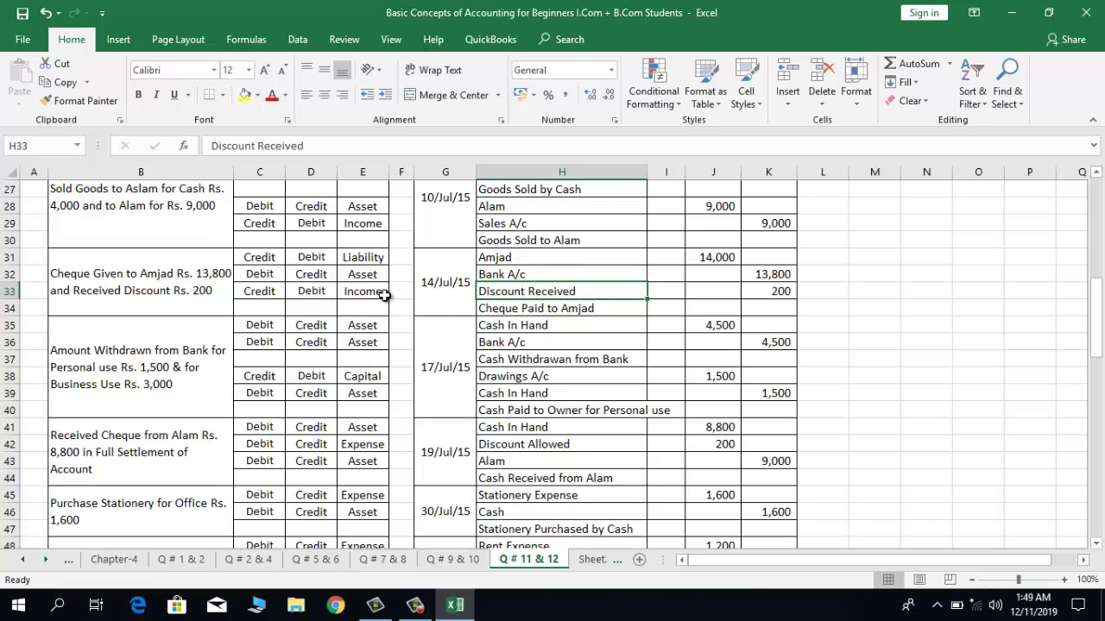
pyautogui.click(754, 292)
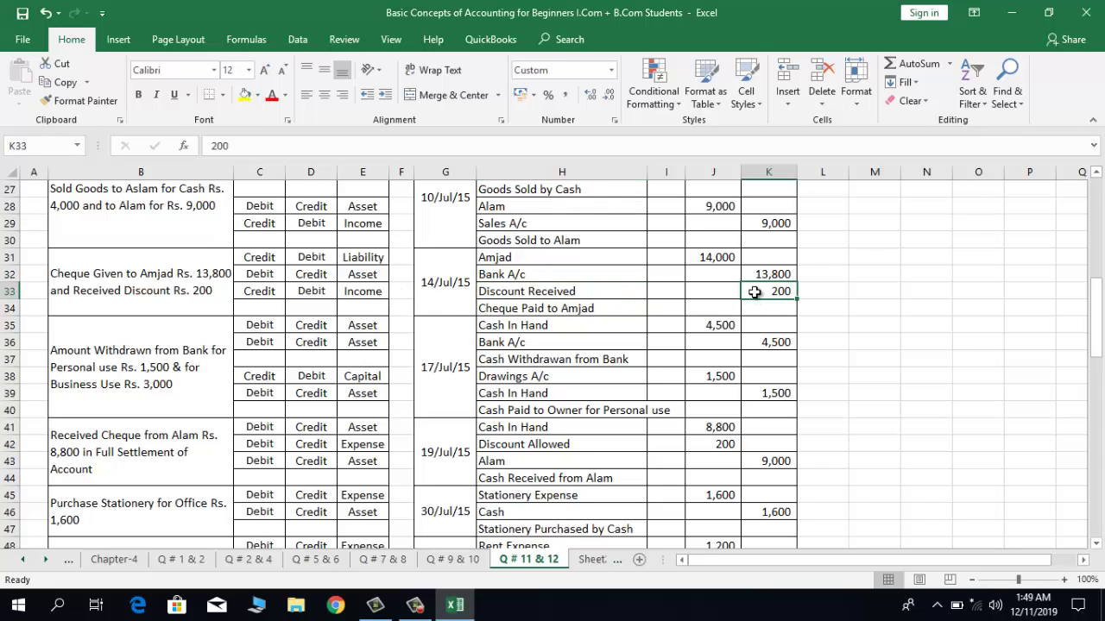
pyautogui.click(691, 257)
pyautogui.click(748, 277)
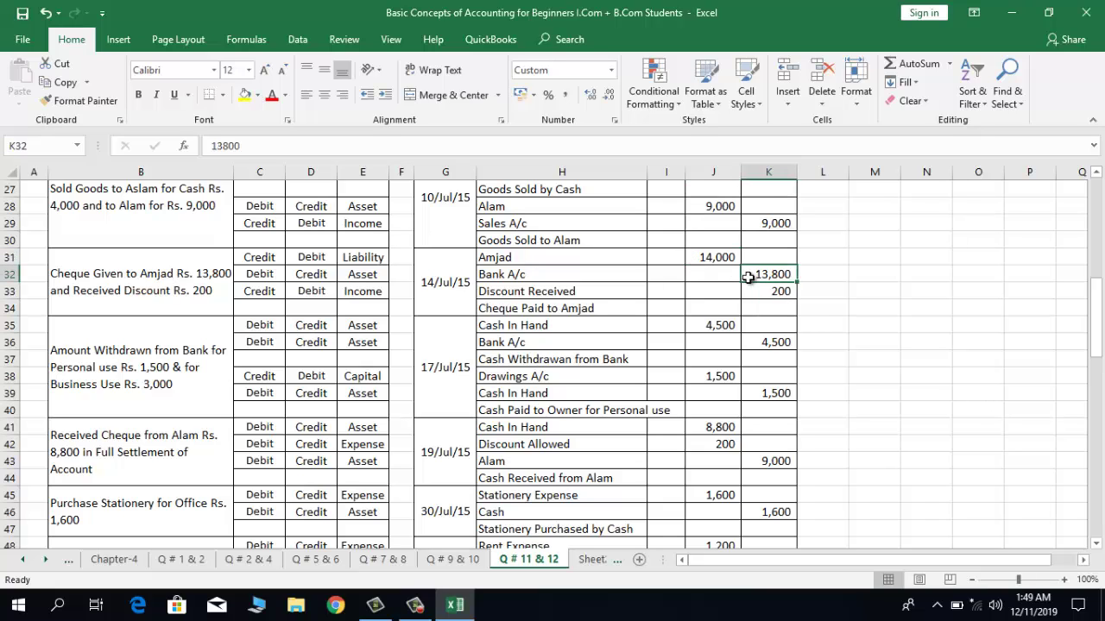
pyautogui.click(760, 295)
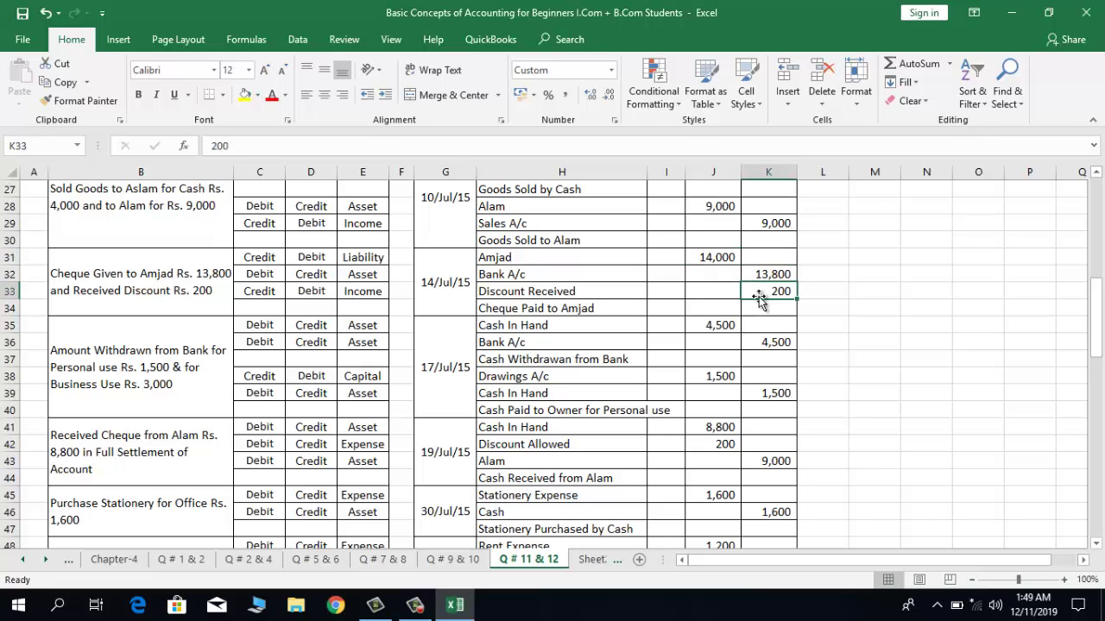
pyautogui.click(577, 311)
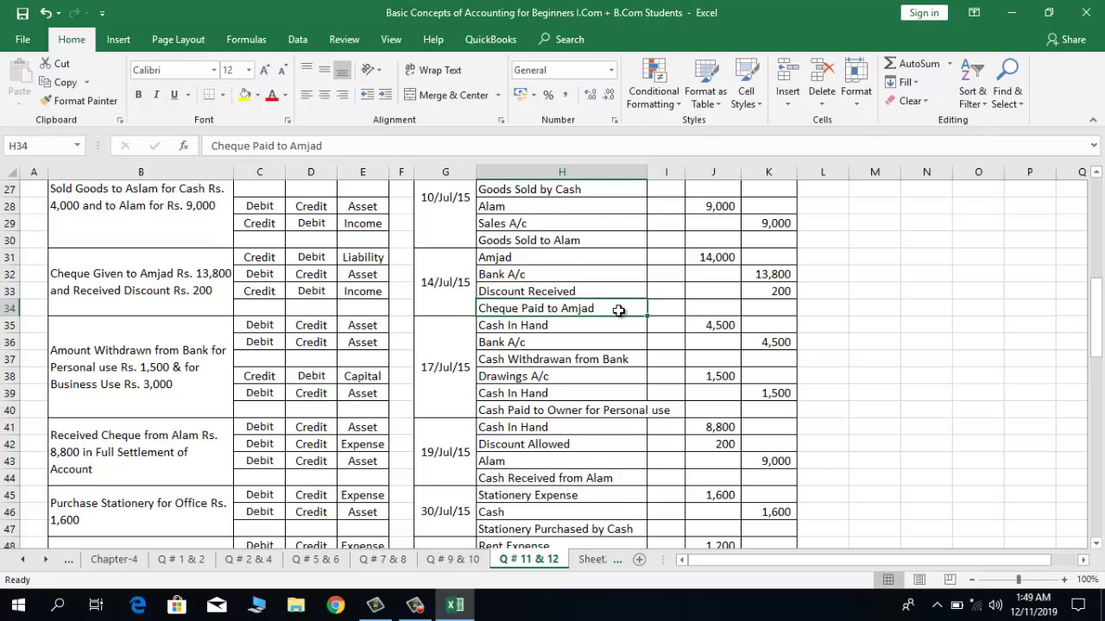
# Trace the bank withdrawal part of the 17/Jul/15 transaction: Cash In Hand debit, Bank A/c credit and narration
pyautogui.click(447, 392)
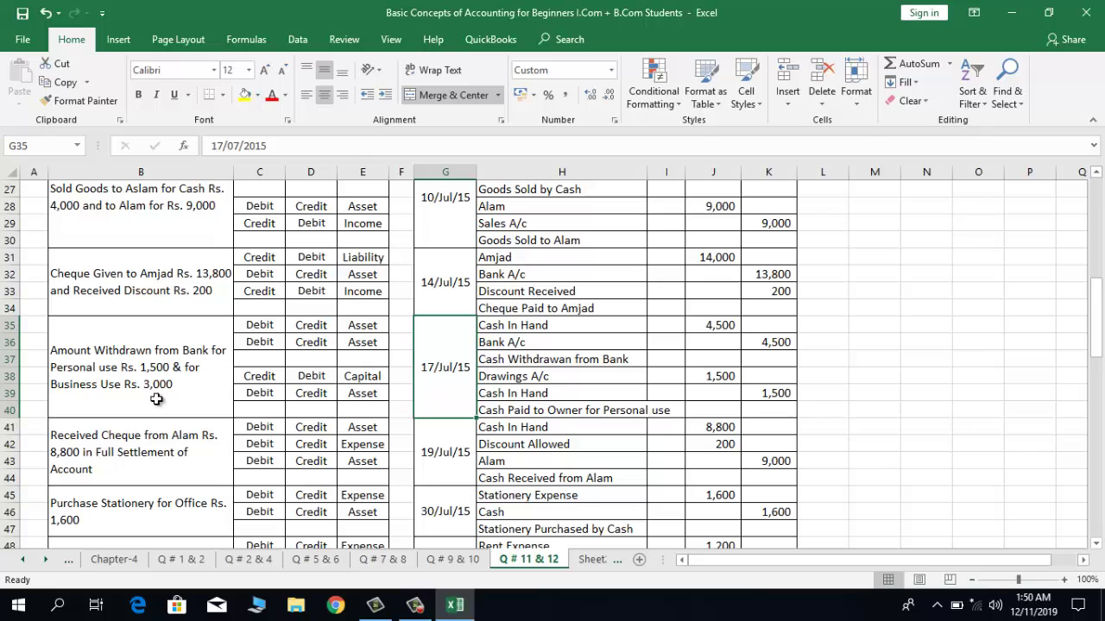
pyautogui.click(576, 325)
pyautogui.click(704, 324)
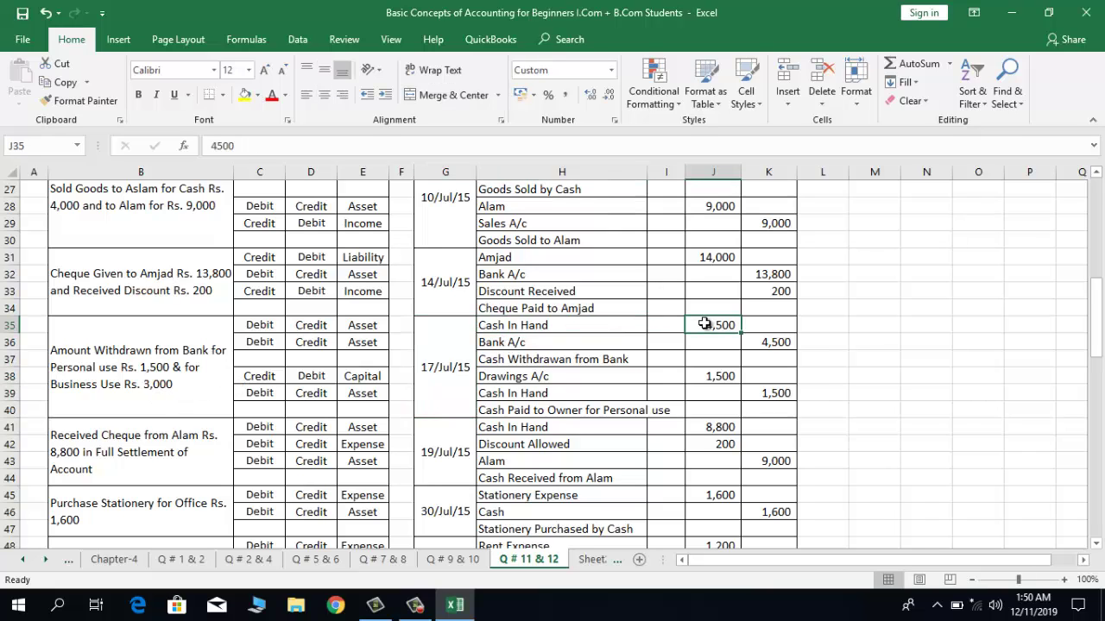
pyautogui.click(557, 346)
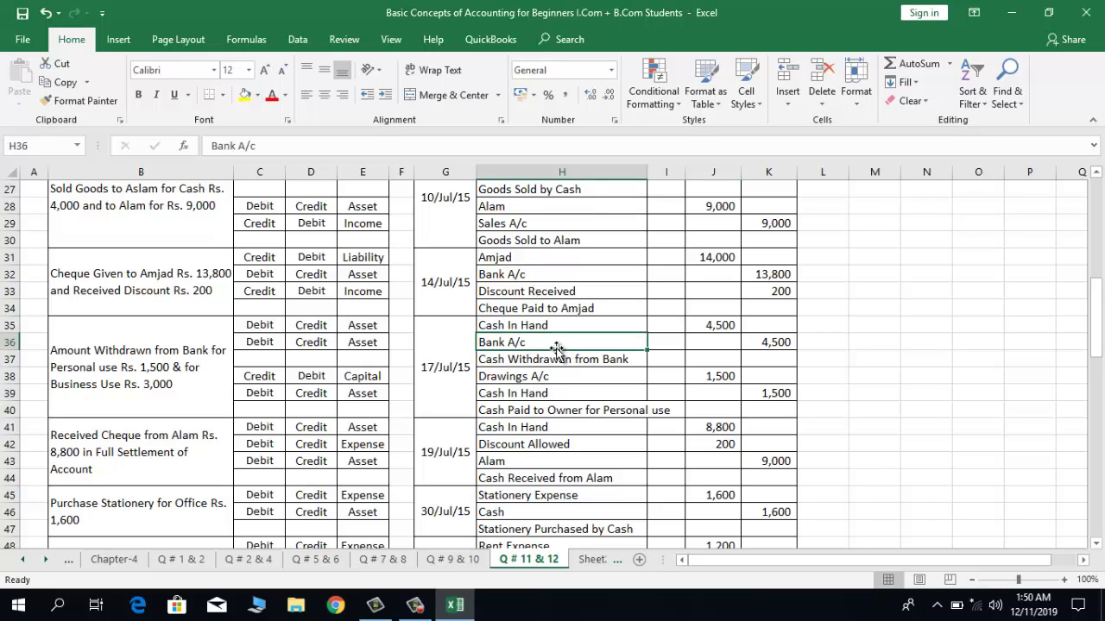
pyautogui.click(759, 342)
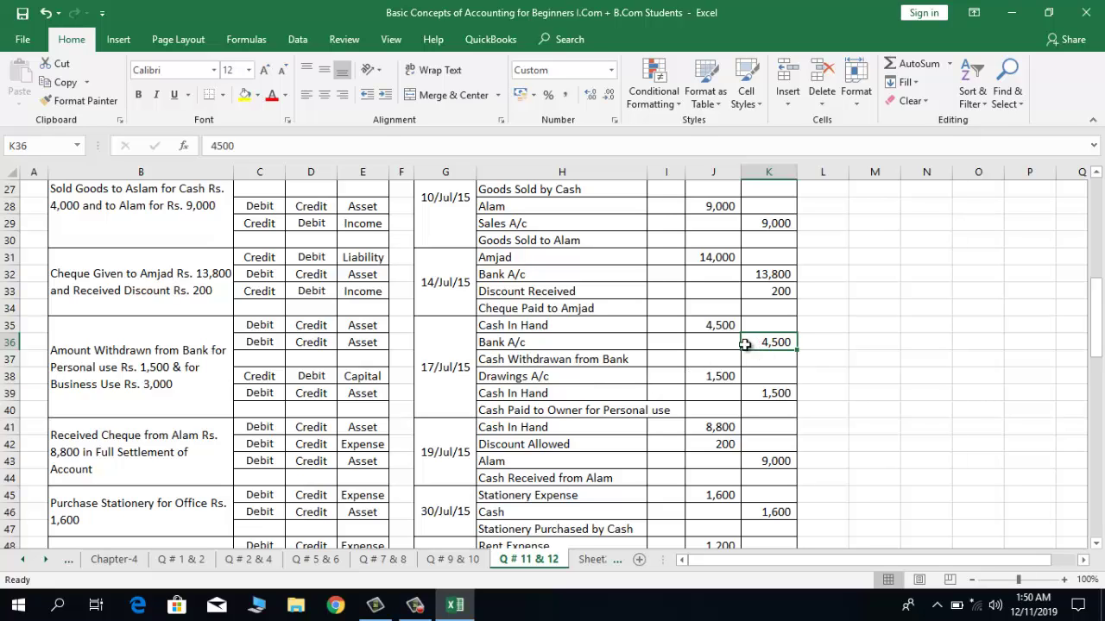
pyautogui.click(614, 324)
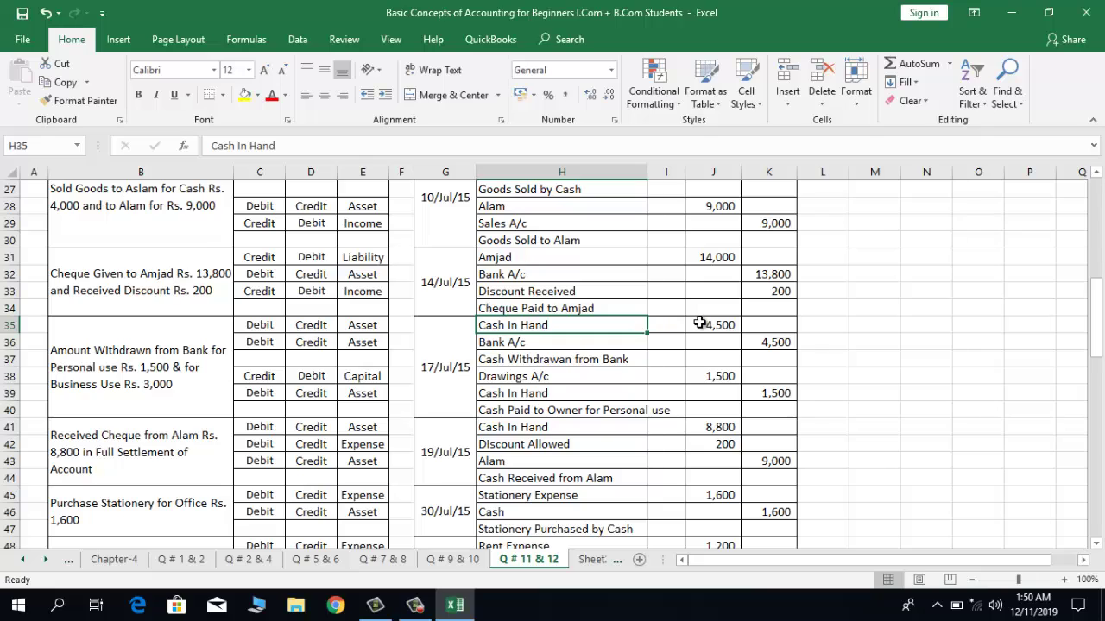
pyautogui.click(699, 324)
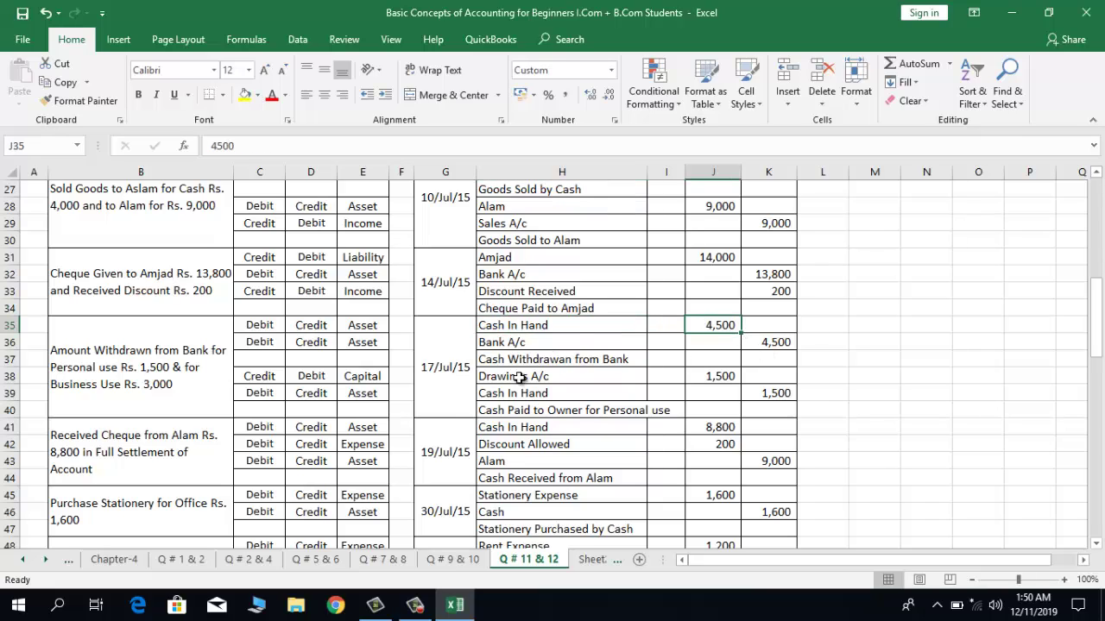
pyautogui.click(622, 360)
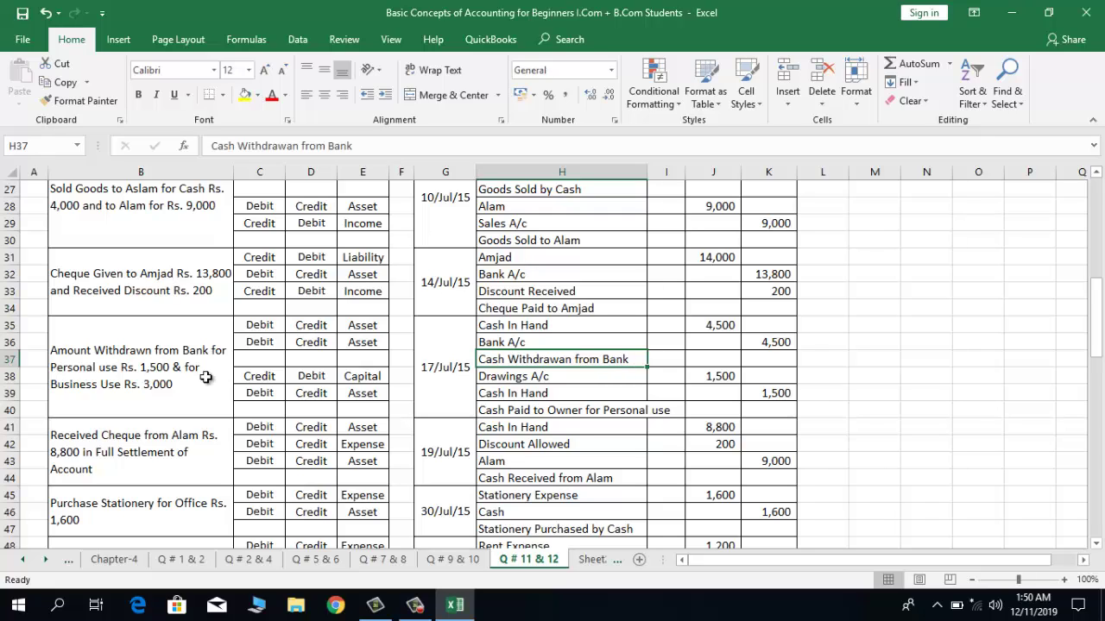
# Examine the personal-use part of the 17/Jul/15 transaction, relating the Drawings A/c debit to its Capital account type
pyautogui.click(140, 373)
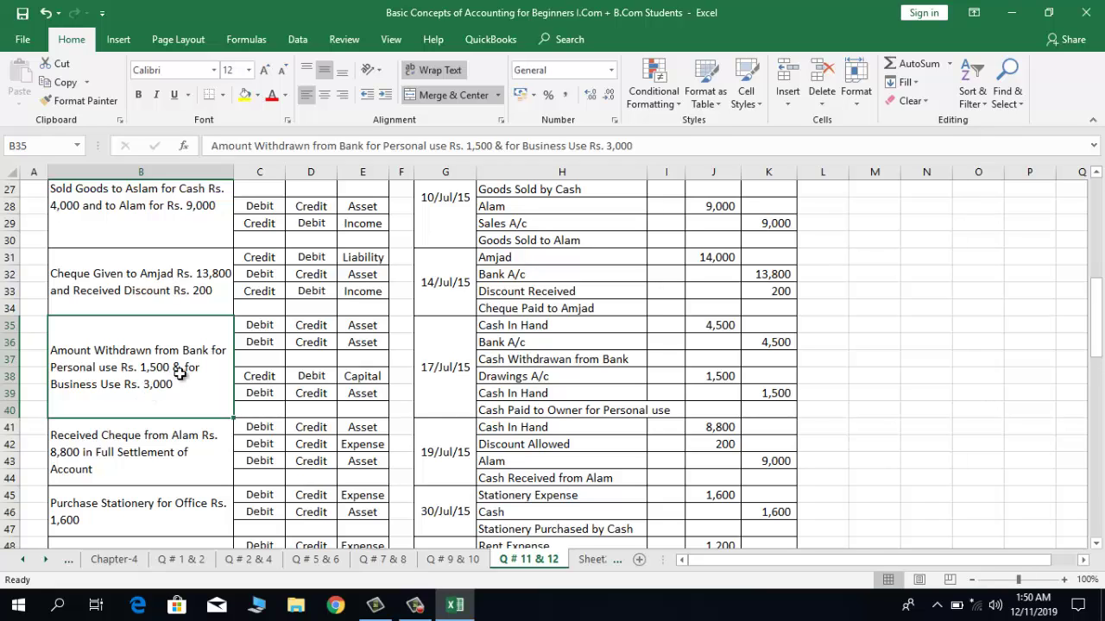
pyautogui.click(583, 380)
pyautogui.click(705, 374)
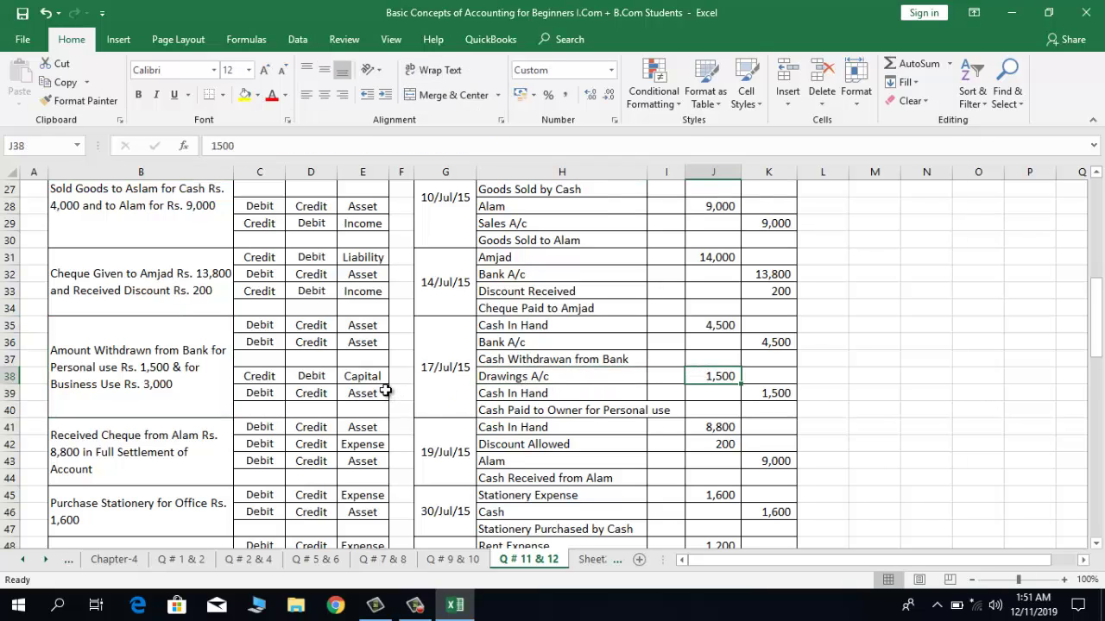
pyautogui.click(364, 376)
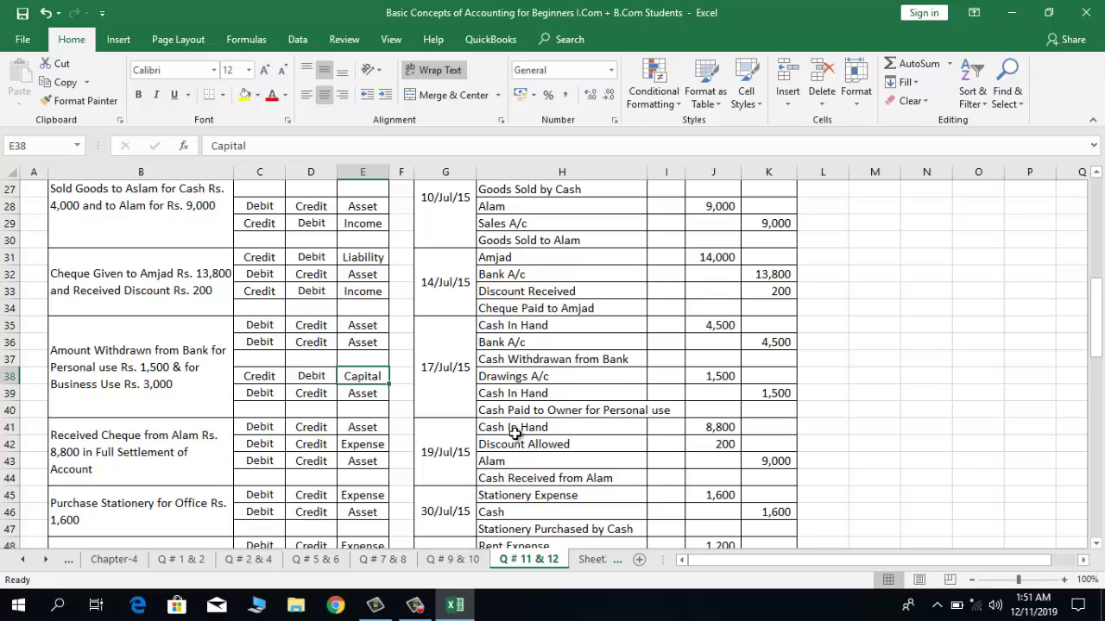
pyautogui.click(587, 376)
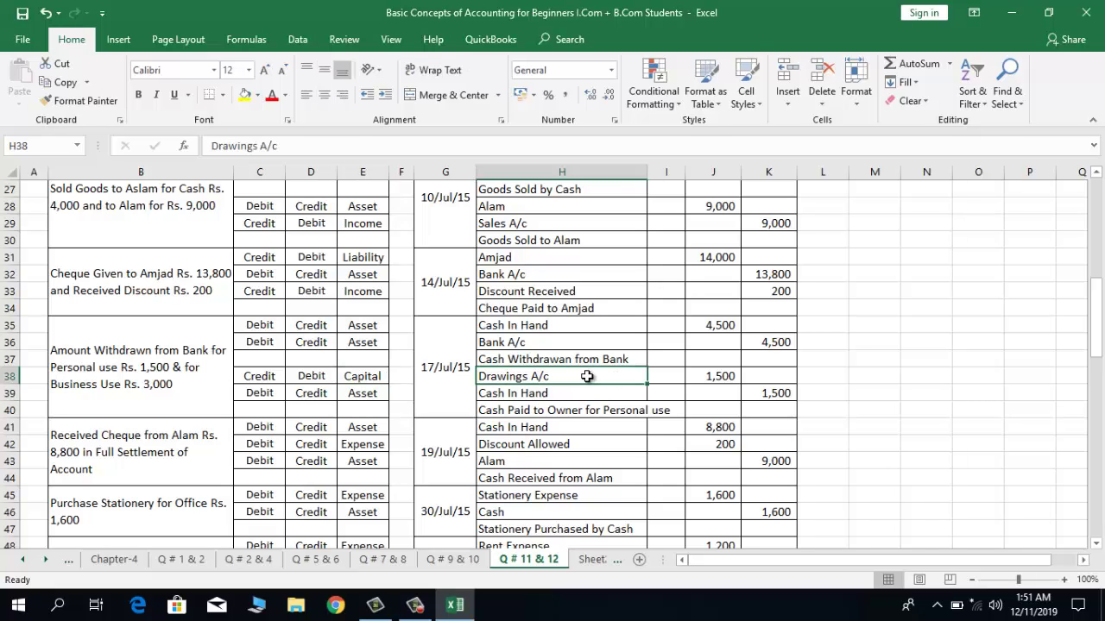
pyautogui.click(343, 378)
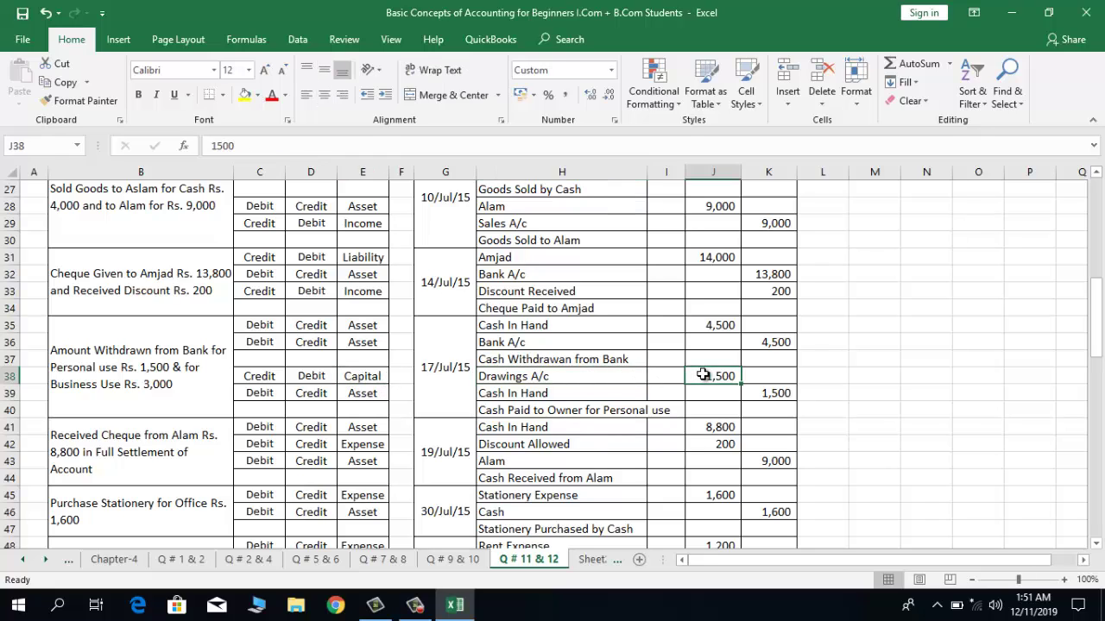
pyautogui.click(570, 377)
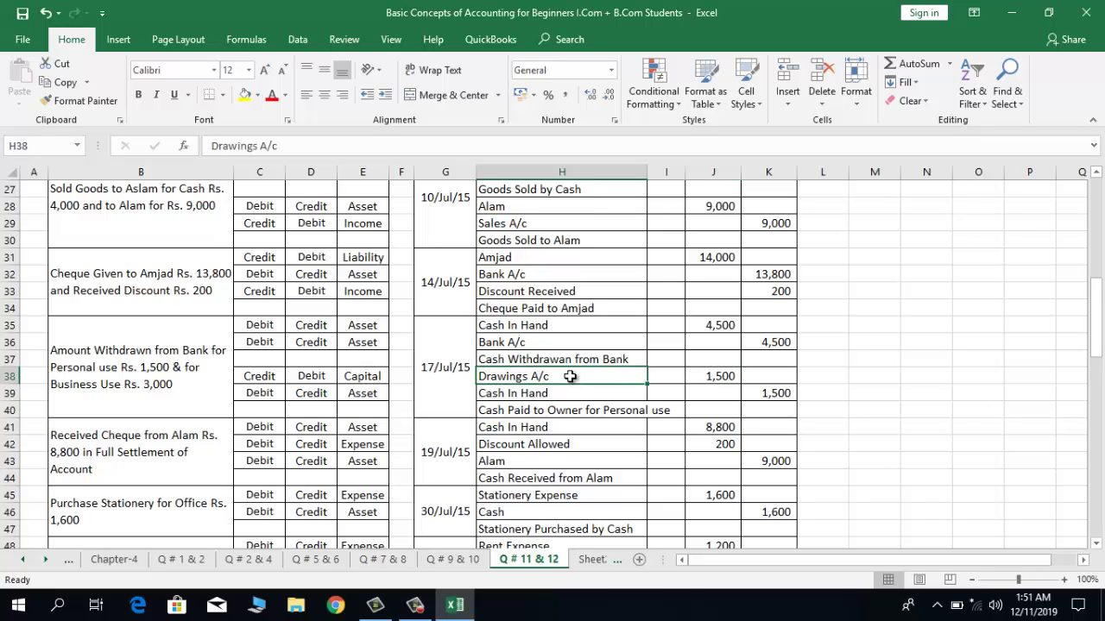
pyautogui.click(704, 377)
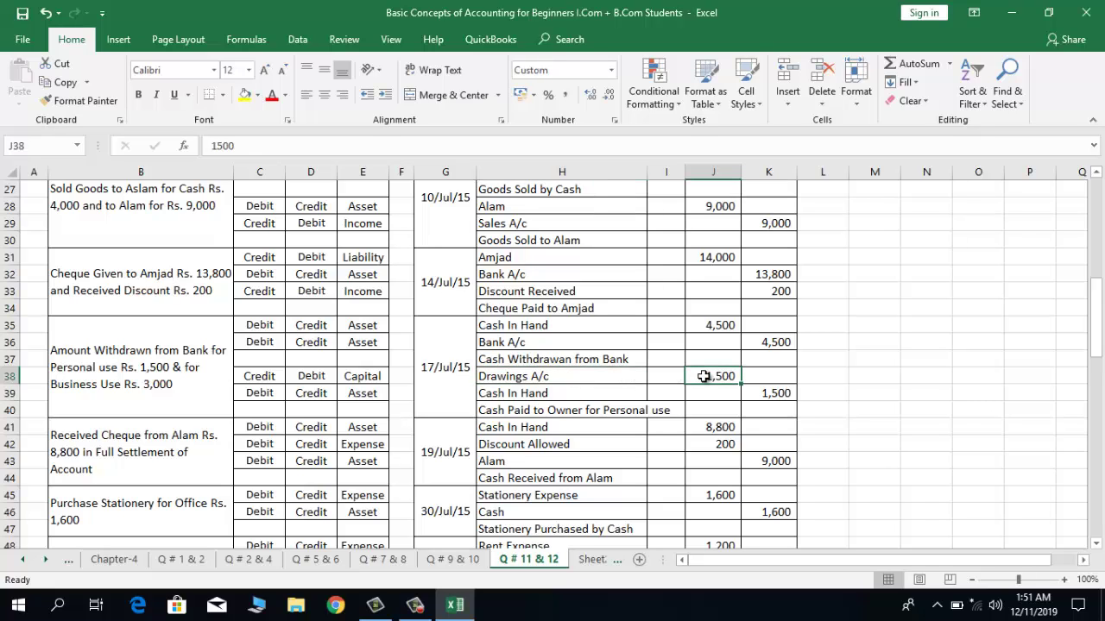
# Relate the Cash In Hand credit for the owner's personal use on 17/Jul/15 to its Asset account type
pyautogui.click(341, 396)
pyautogui.click(591, 393)
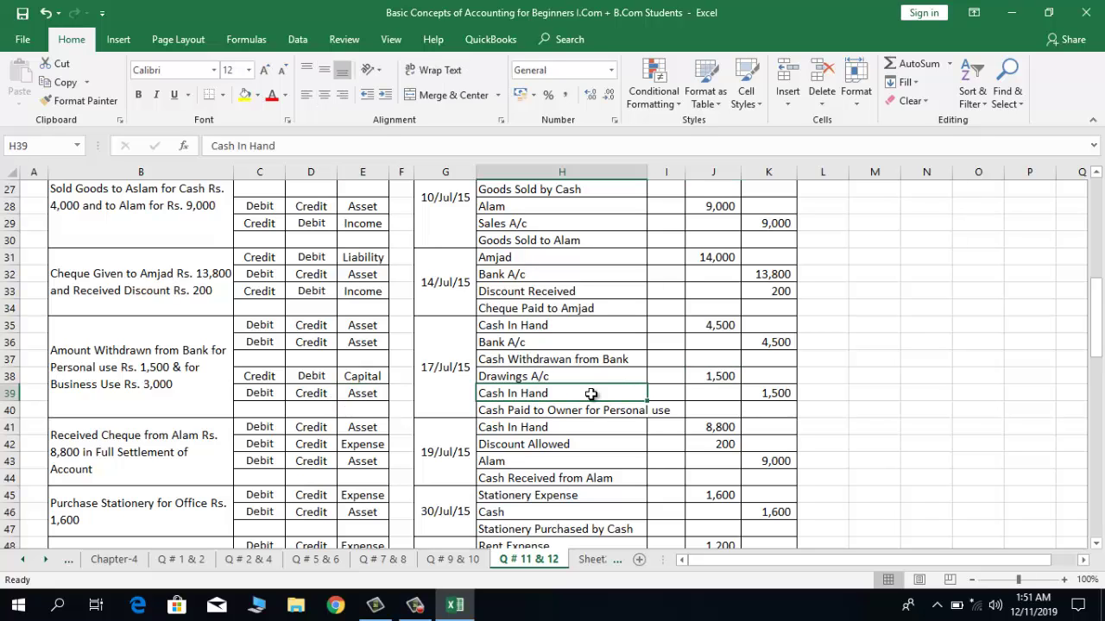
pyautogui.click(758, 394)
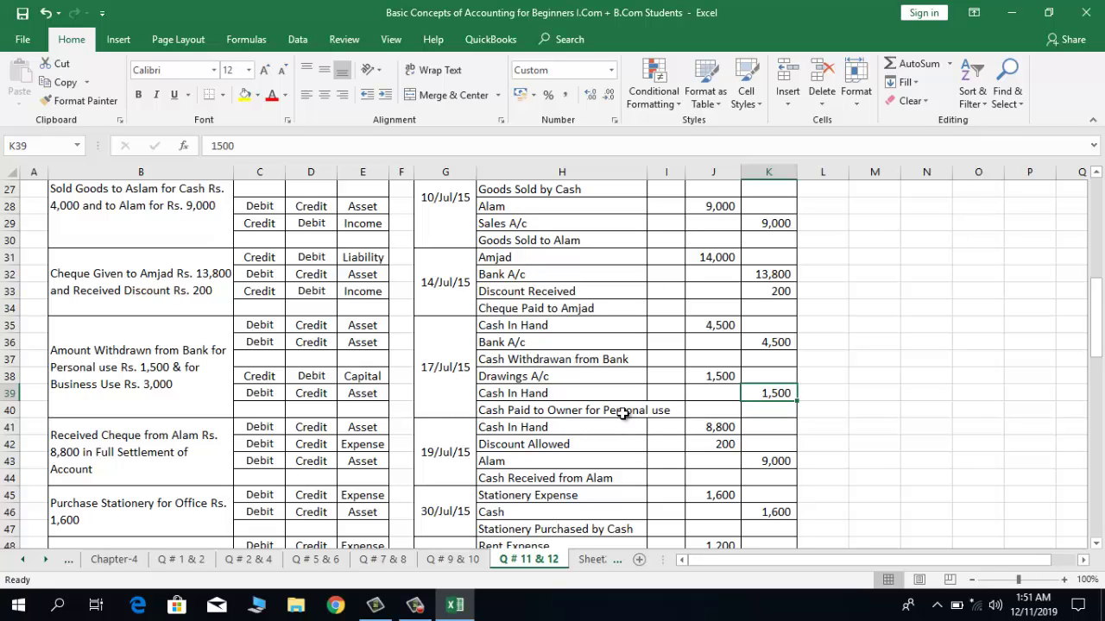
# Read the 19/Jul/15 cheque receipt transaction and change its first debit account title in the Journal to Bank A/c
pyautogui.click(1097, 543)
pyautogui.click(1097, 543)
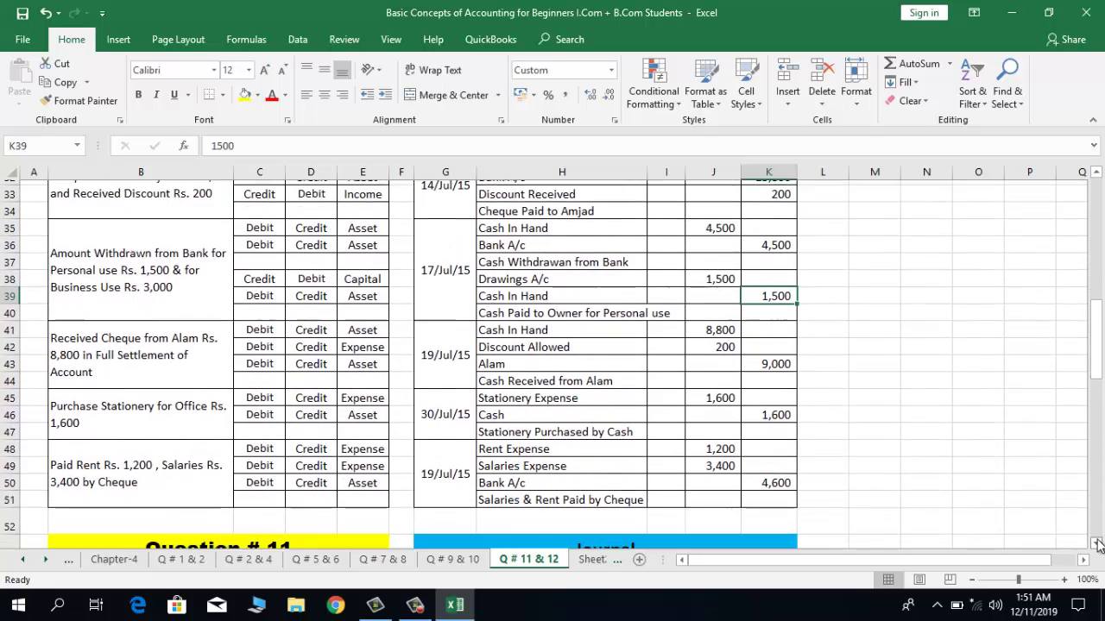
pyautogui.click(431, 349)
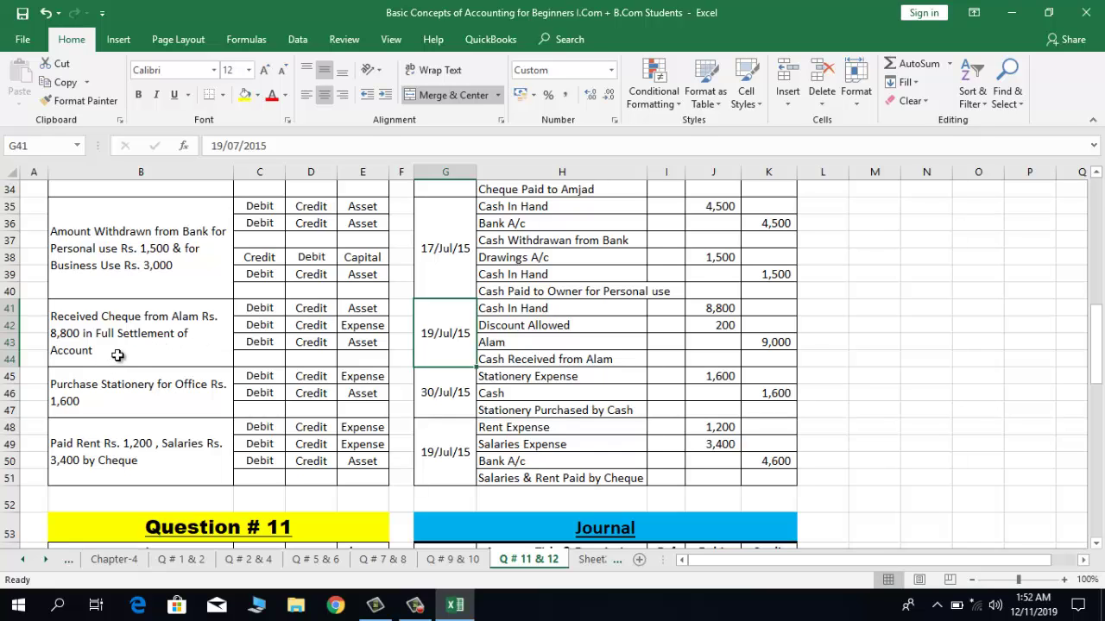
pyautogui.click(117, 356)
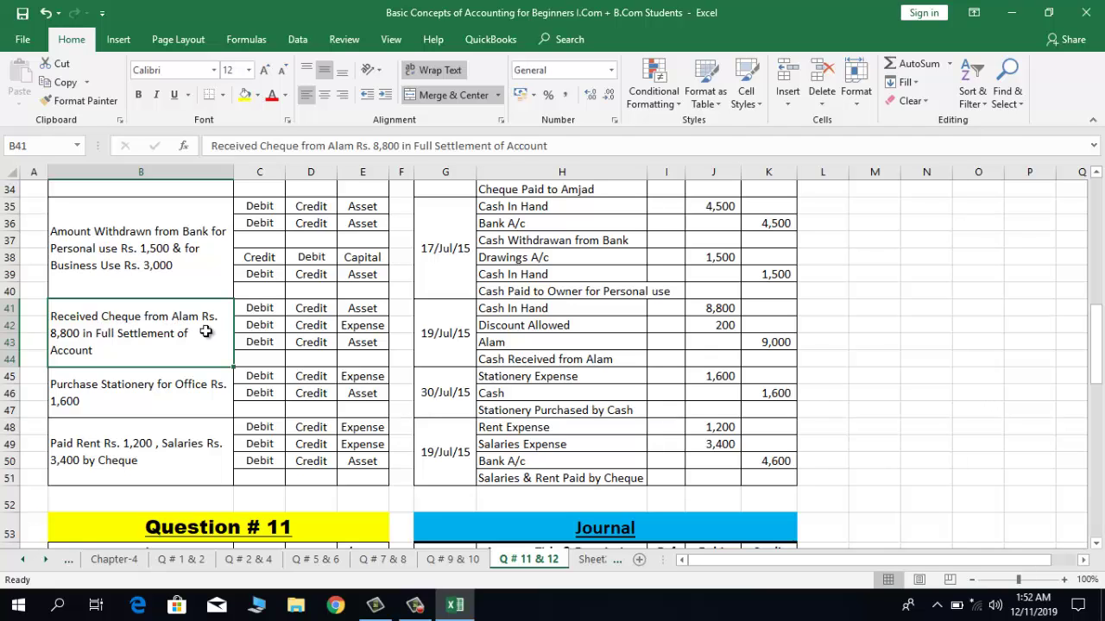
pyautogui.click(567, 313)
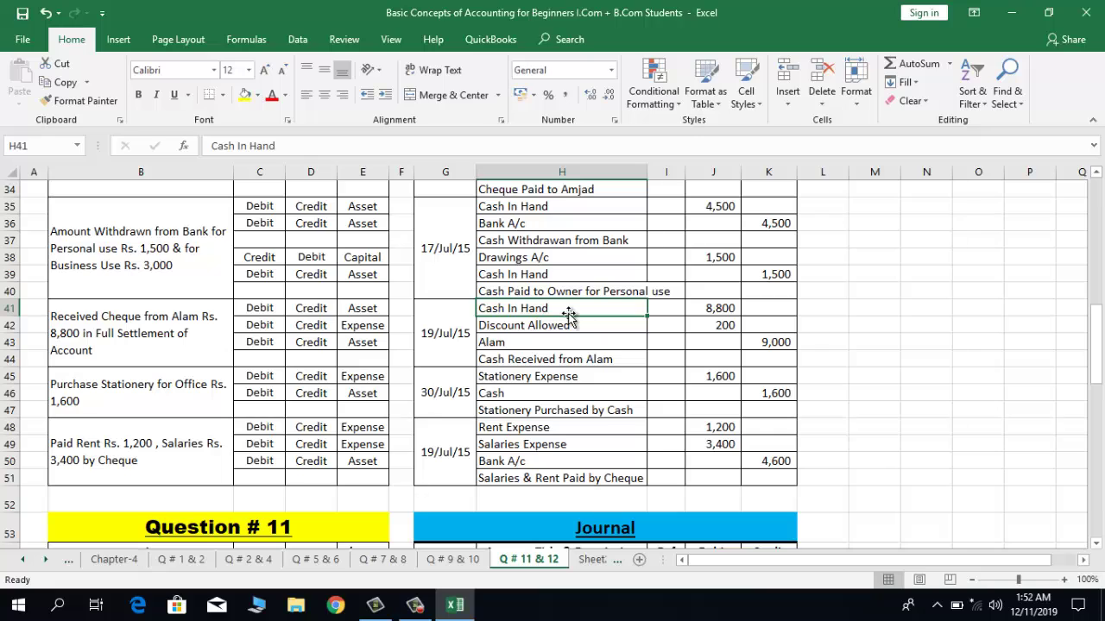
pyautogui.write('B')
pyautogui.press('Return')
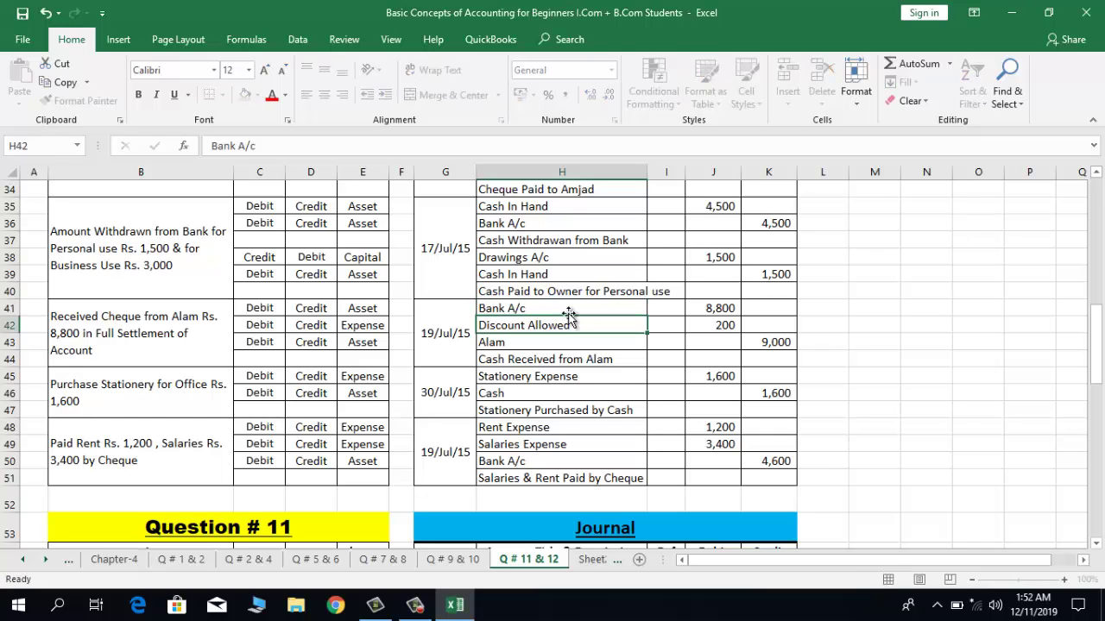
# Review the 19/Jul/15 Bank A/c and Discount Allowed debits against the cheque received in full settlement
pyautogui.click(568, 312)
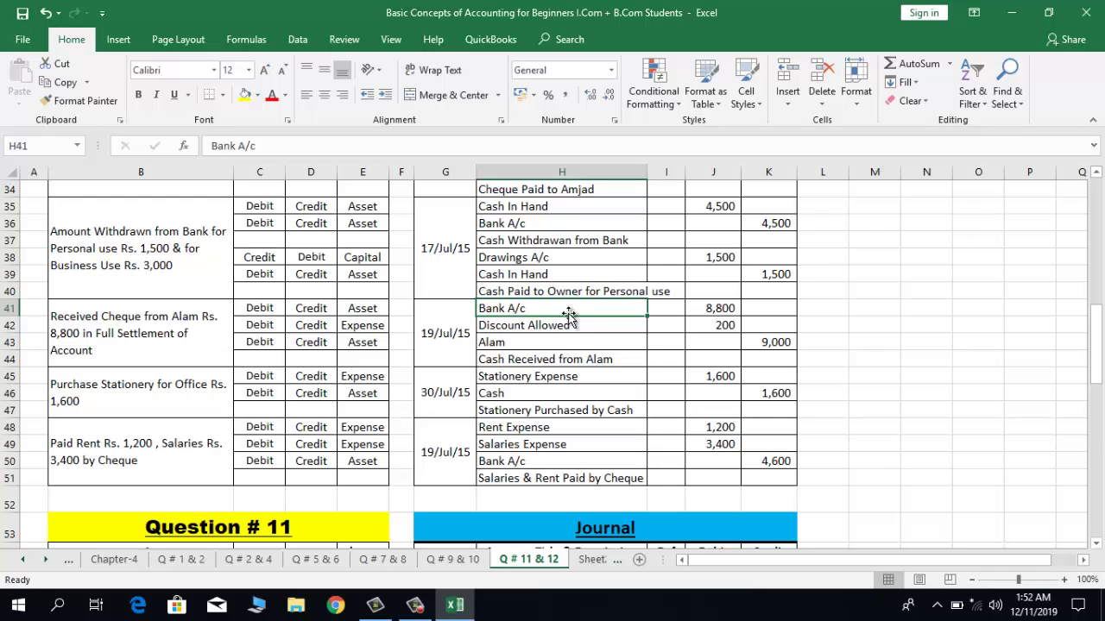
pyautogui.click(706, 311)
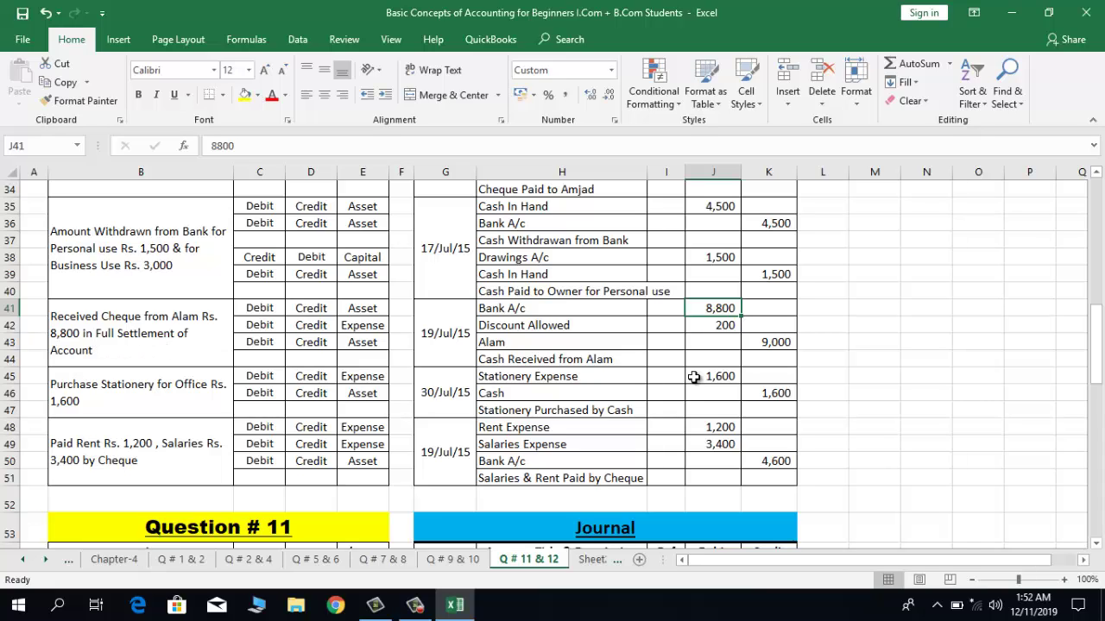
pyautogui.click(709, 326)
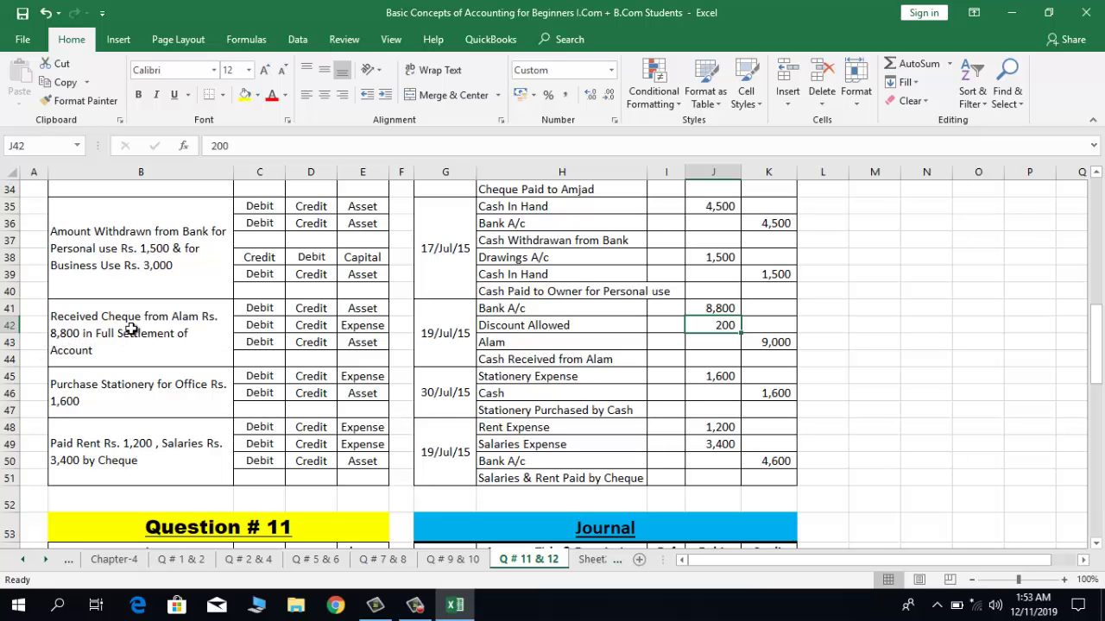
pyautogui.click(706, 313)
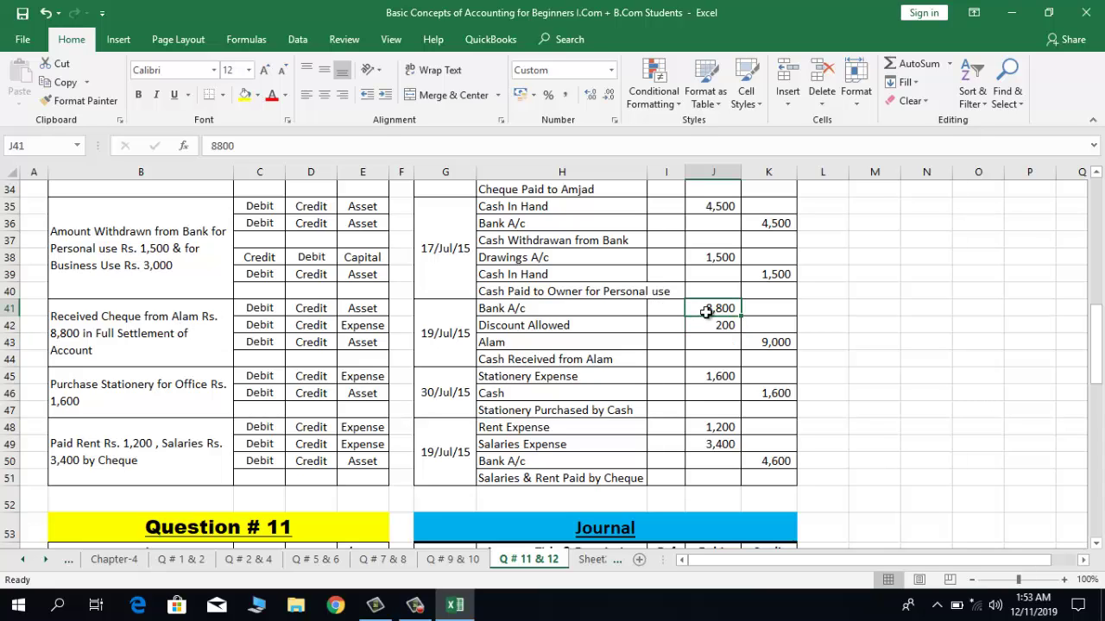
pyautogui.click(594, 329)
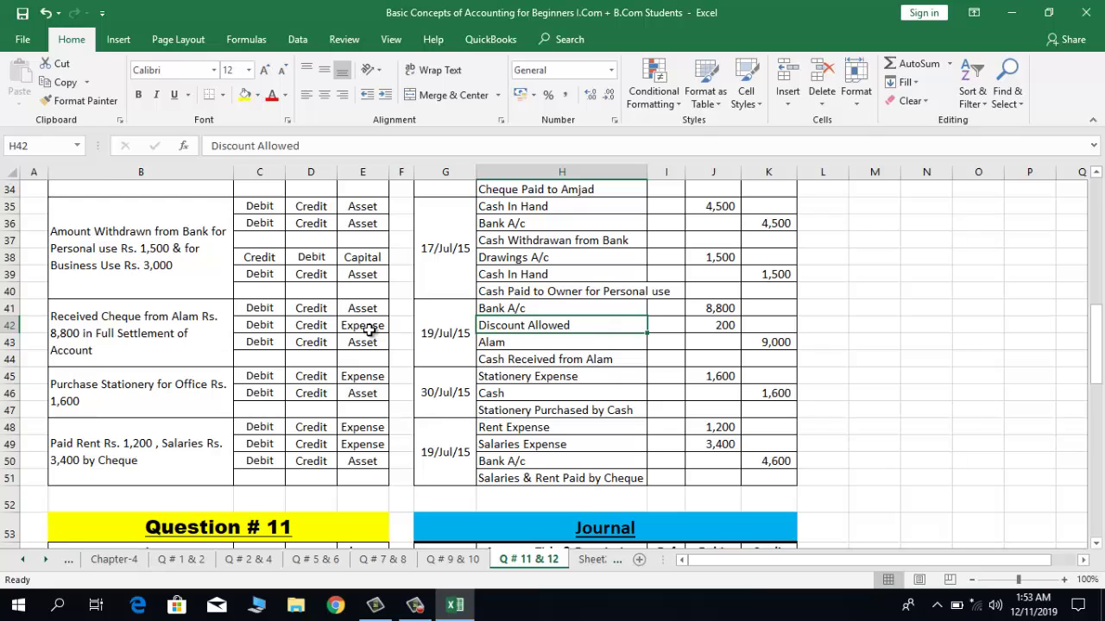
pyautogui.click(706, 329)
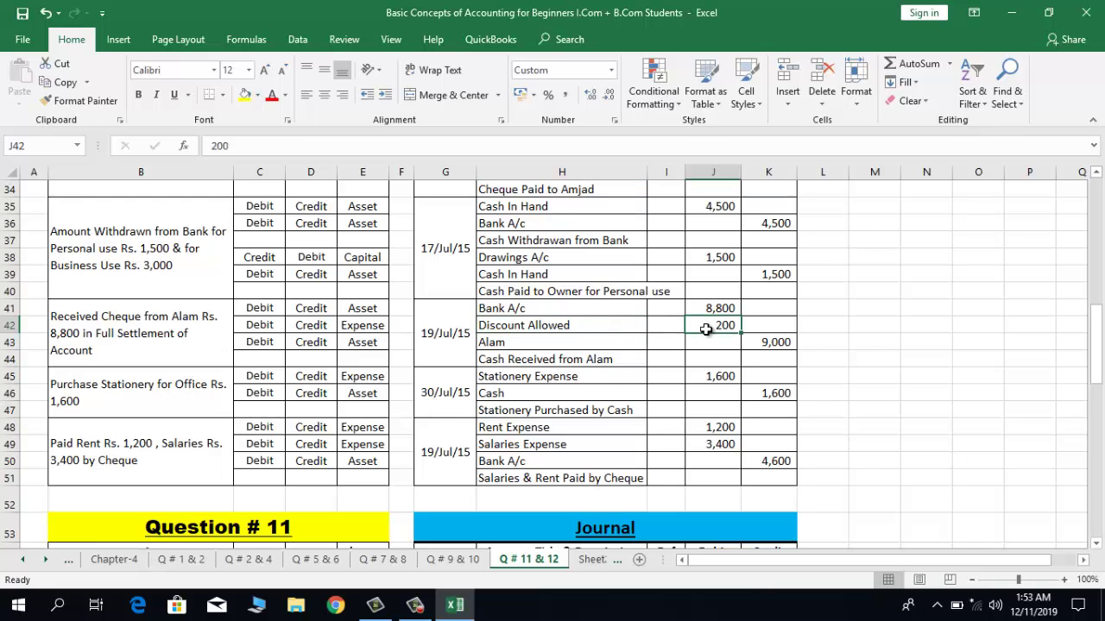
# Compare the customer's credit in the 19/Jul/15 entry with the sum of its two debit amounts
pyautogui.click(576, 355)
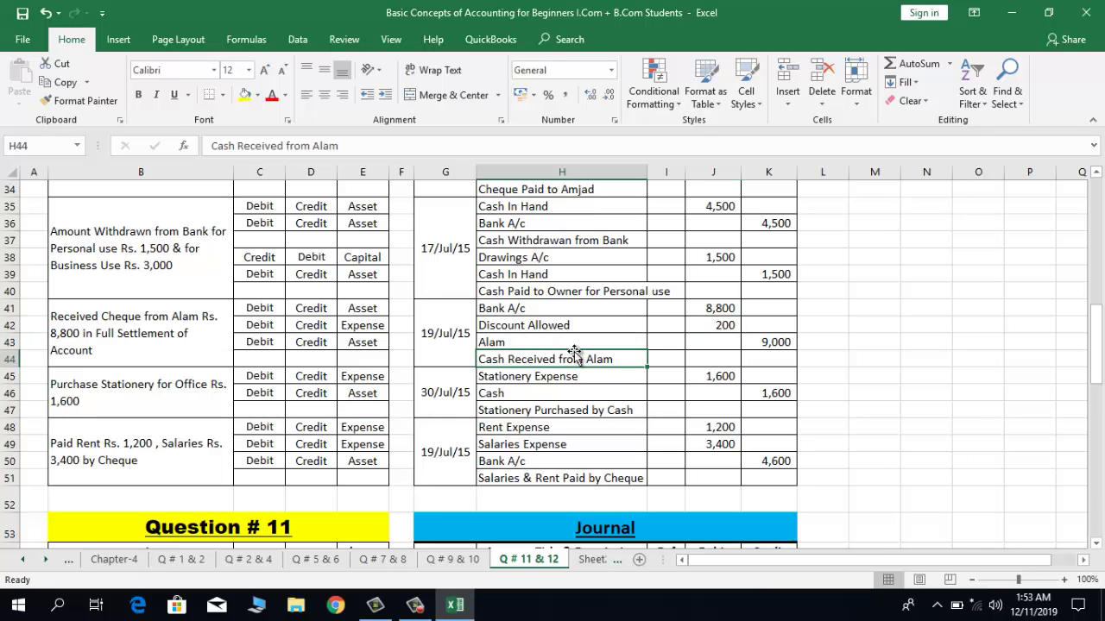
pyautogui.click(596, 340)
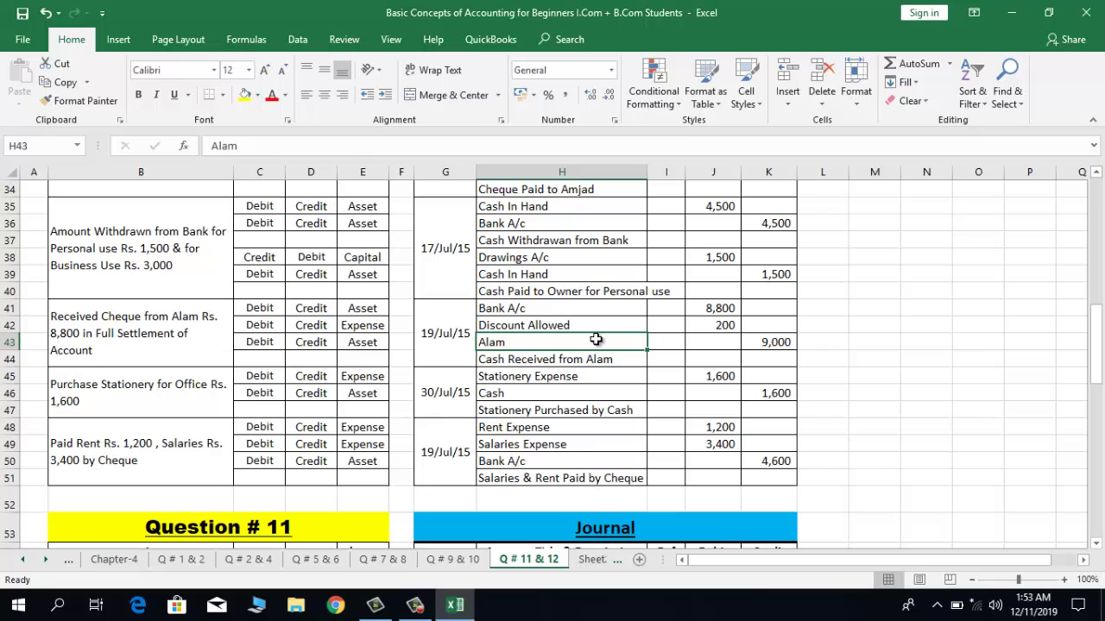
pyautogui.click(747, 343)
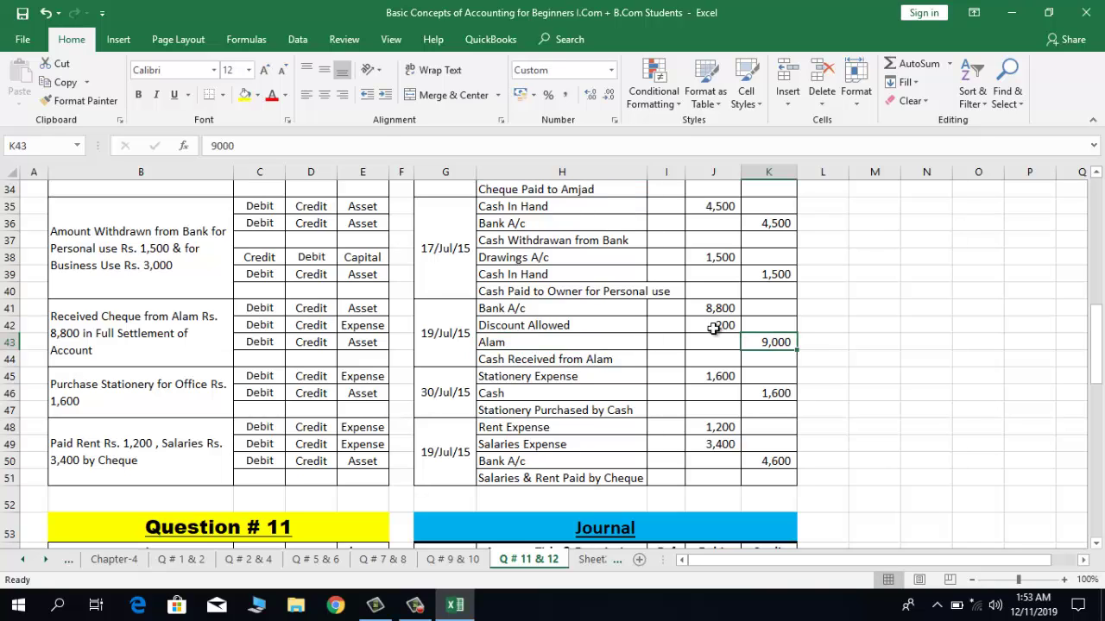
pyautogui.moveTo(698, 311); pyautogui.dragTo(703, 326)
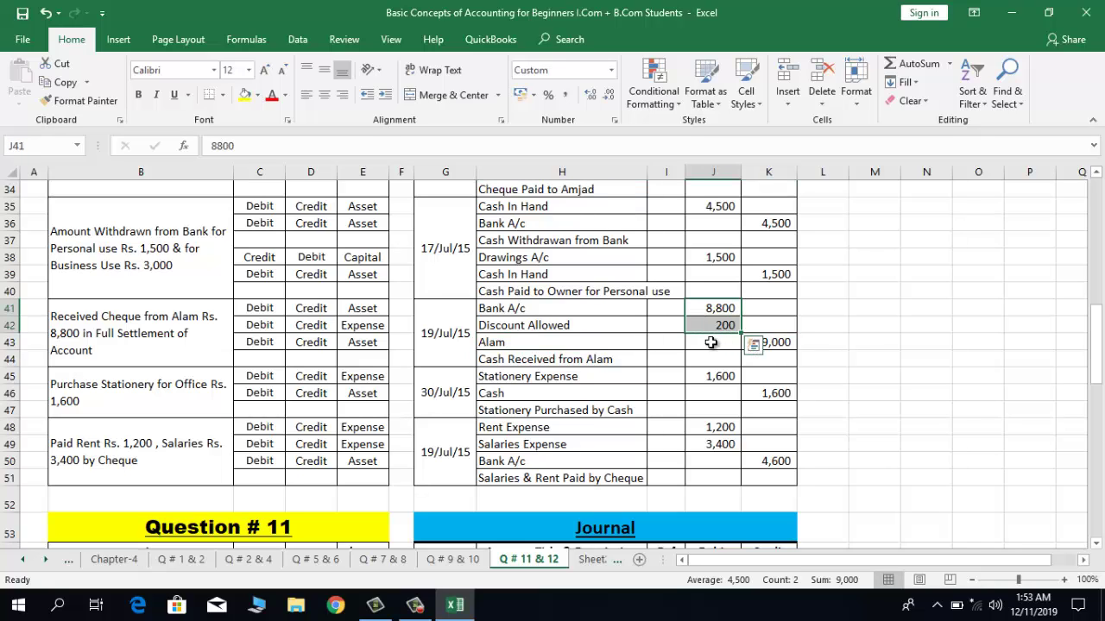
pyautogui.click(713, 343)
pyautogui.click(769, 345)
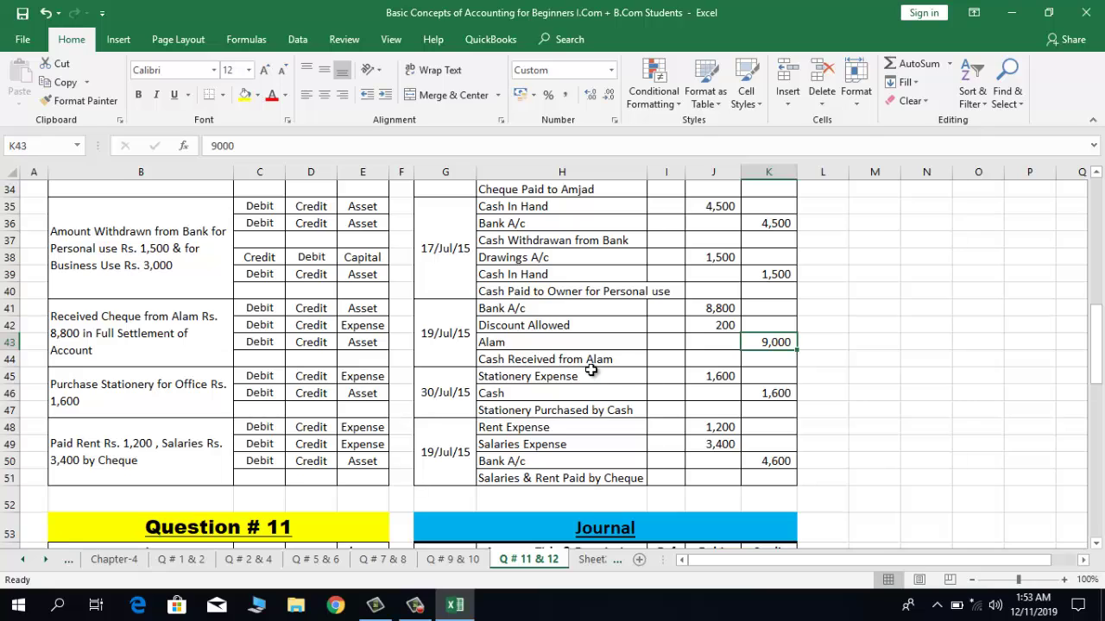
# Change the Journal date of the rent and salaries entry to 31/Jul/15
pyautogui.click(431, 406)
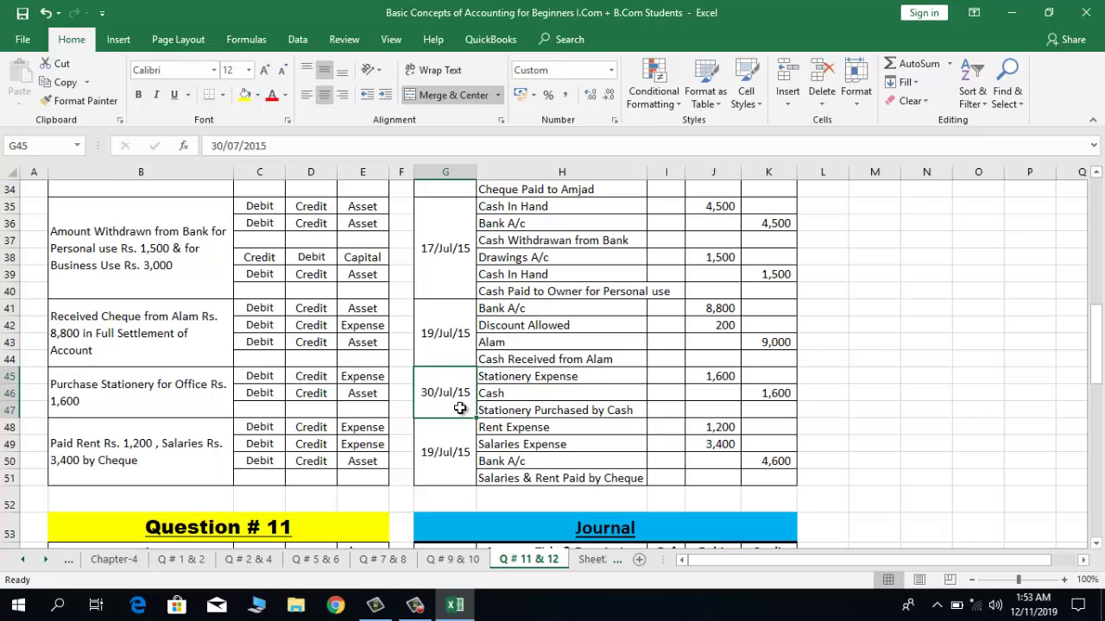
pyautogui.doubleClick(431, 452)
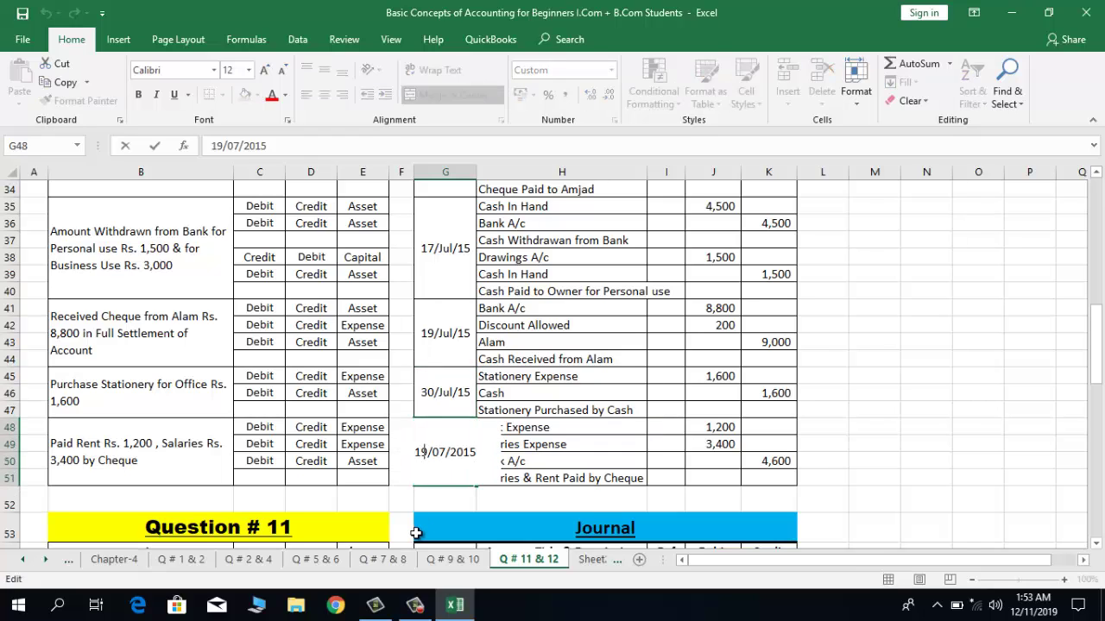
pyautogui.press('BackSpace')
pyautogui.press('BackSpace')
pyautogui.write('31')
pyautogui.press('Return')
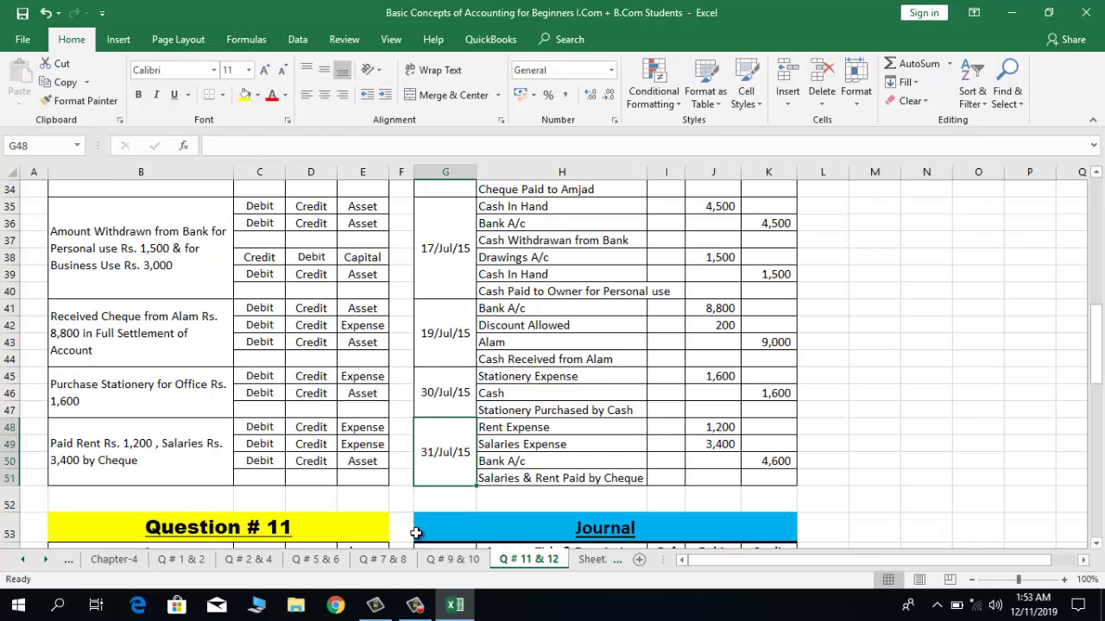
# Trace the 30/Jul/15 office stationery purchase through its Expense account type, Stationery Expense debit and Cash credit
pyautogui.press('Up')
pyautogui.press('Up')
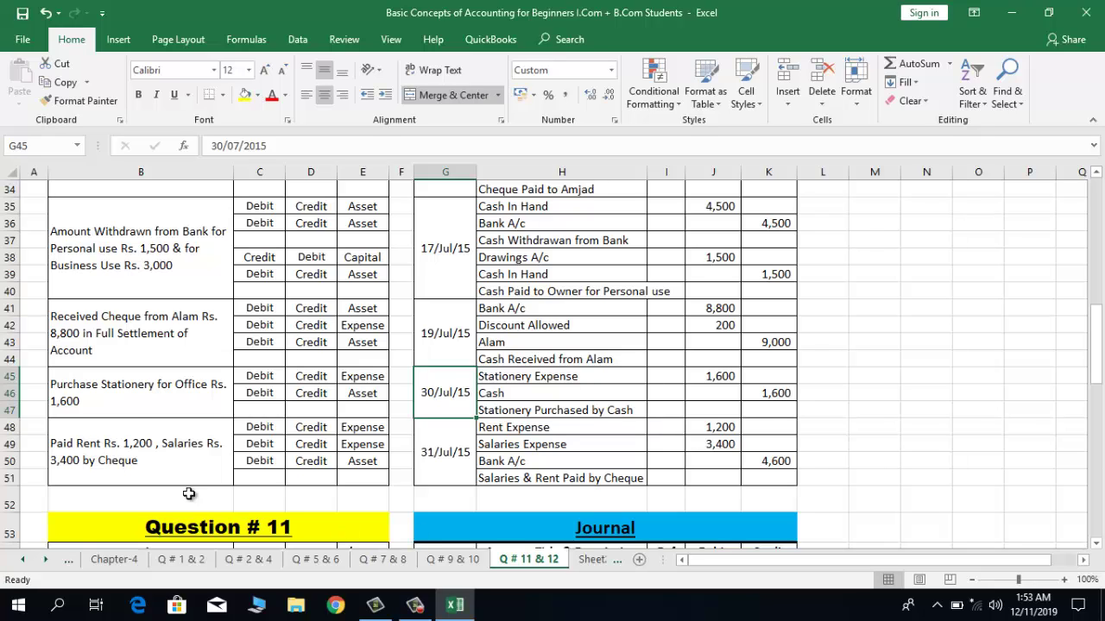
pyautogui.click(126, 407)
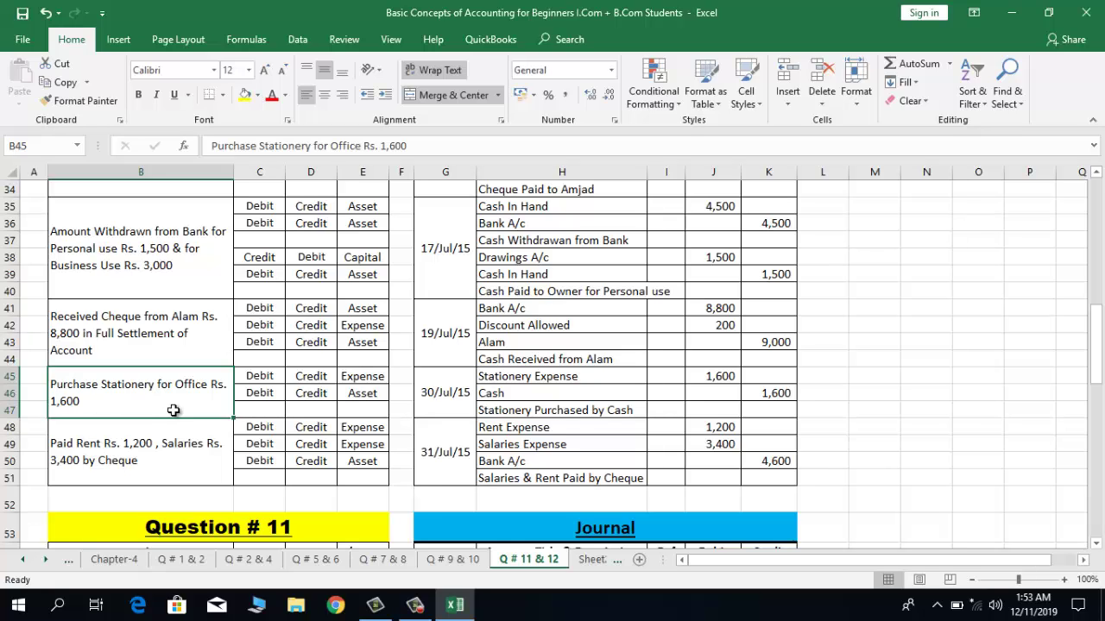
pyautogui.click(358, 378)
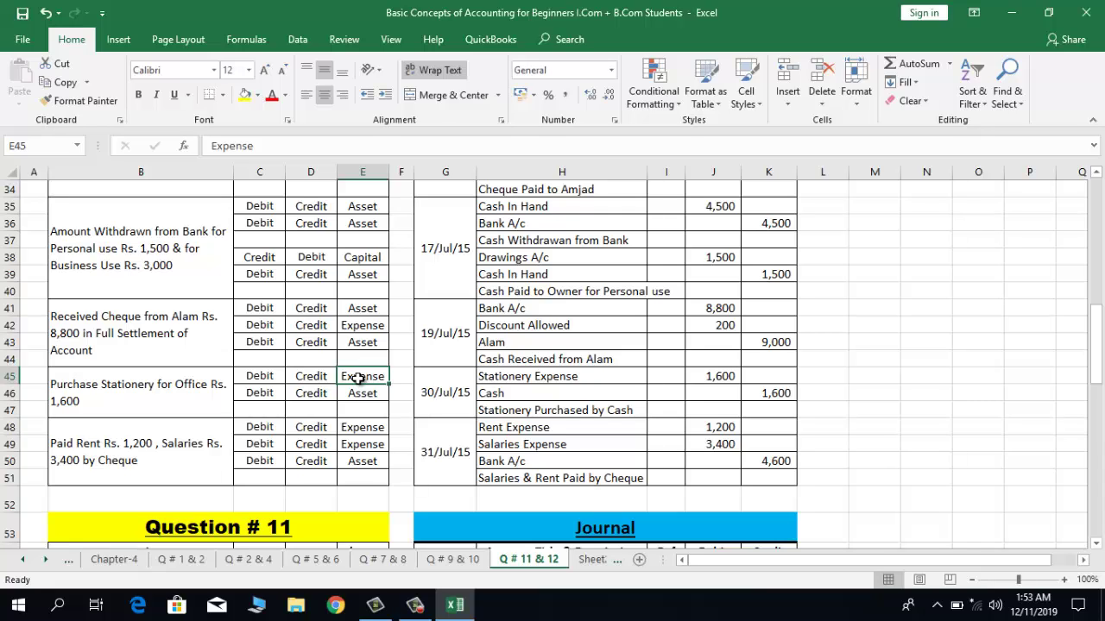
pyautogui.click(550, 377)
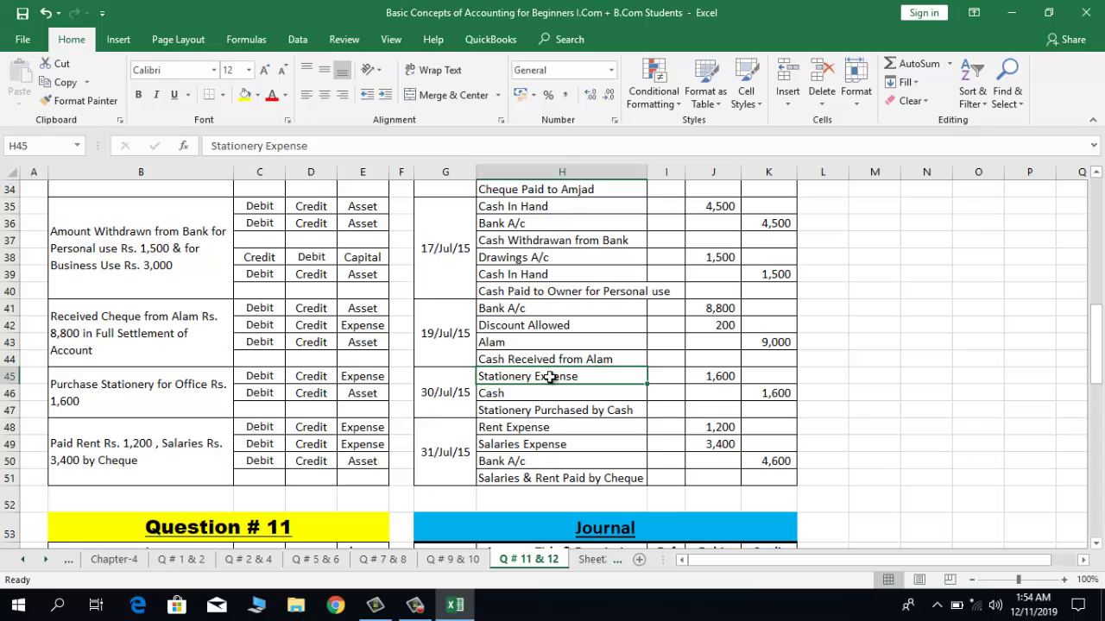
pyautogui.click(694, 380)
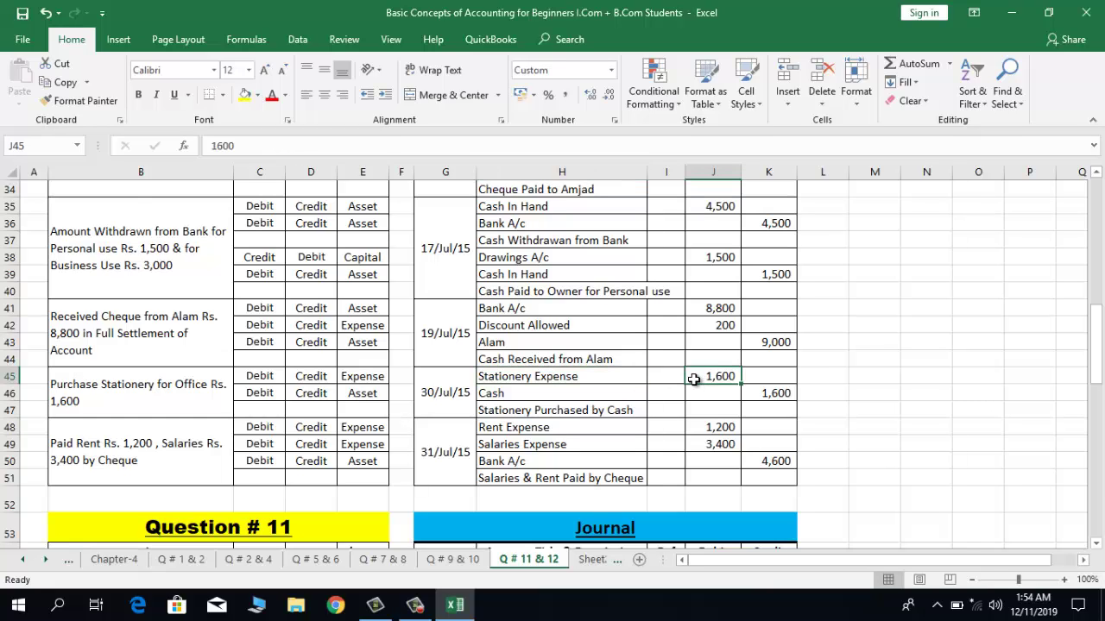
pyautogui.click(558, 398)
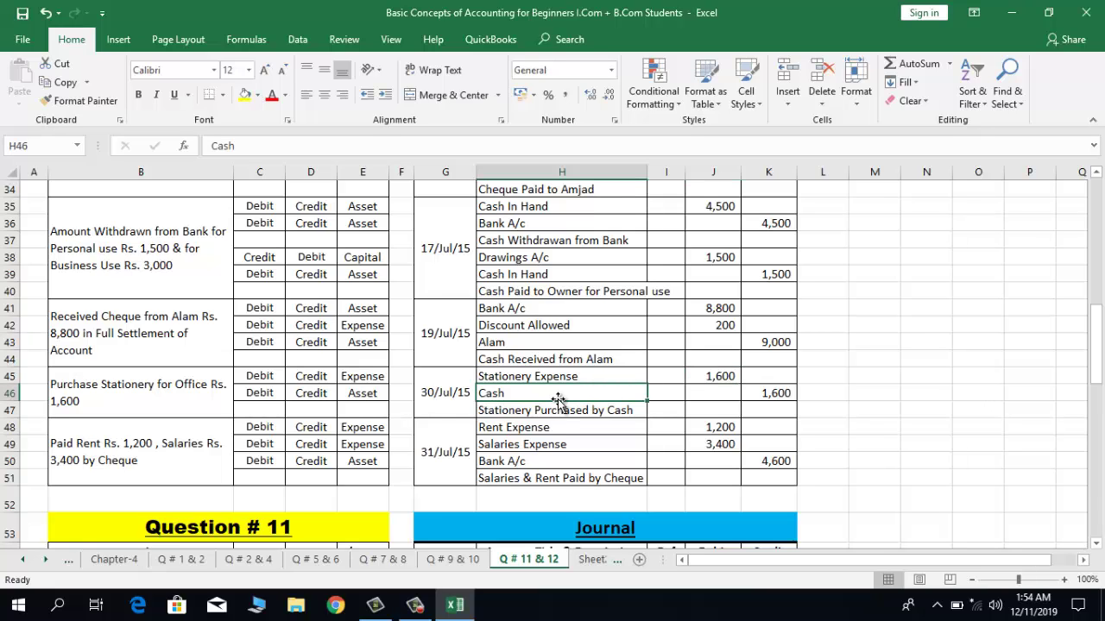
pyautogui.click(761, 394)
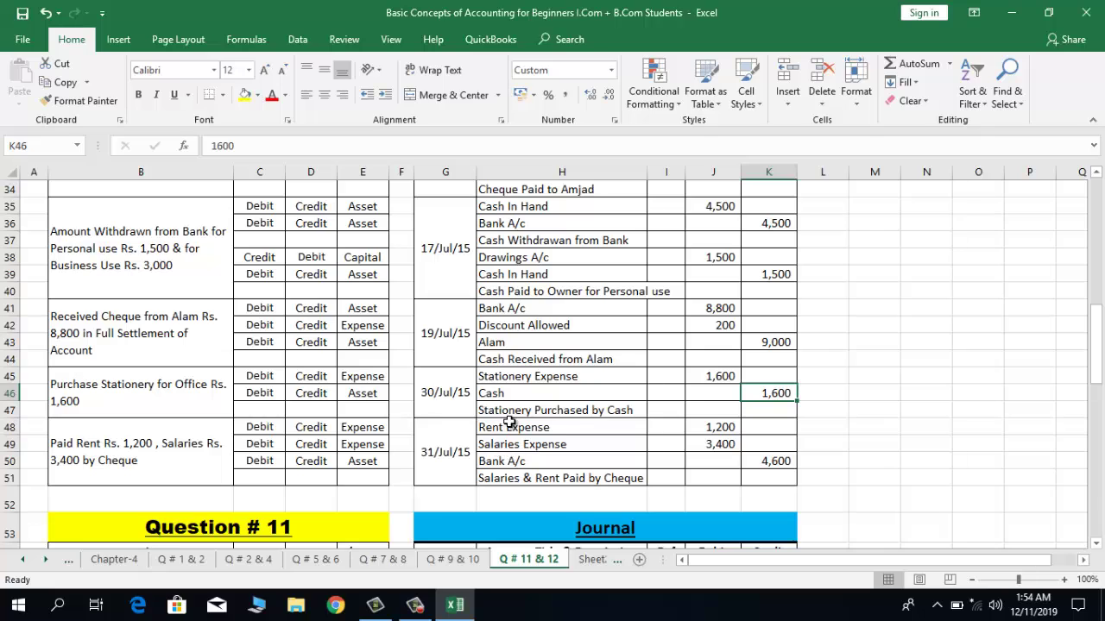
# Match the rent and salaries payment by cheque with its 31/Jul/15 Bank A/c credit, after checking the stationery entry's description
pyautogui.click(632, 411)
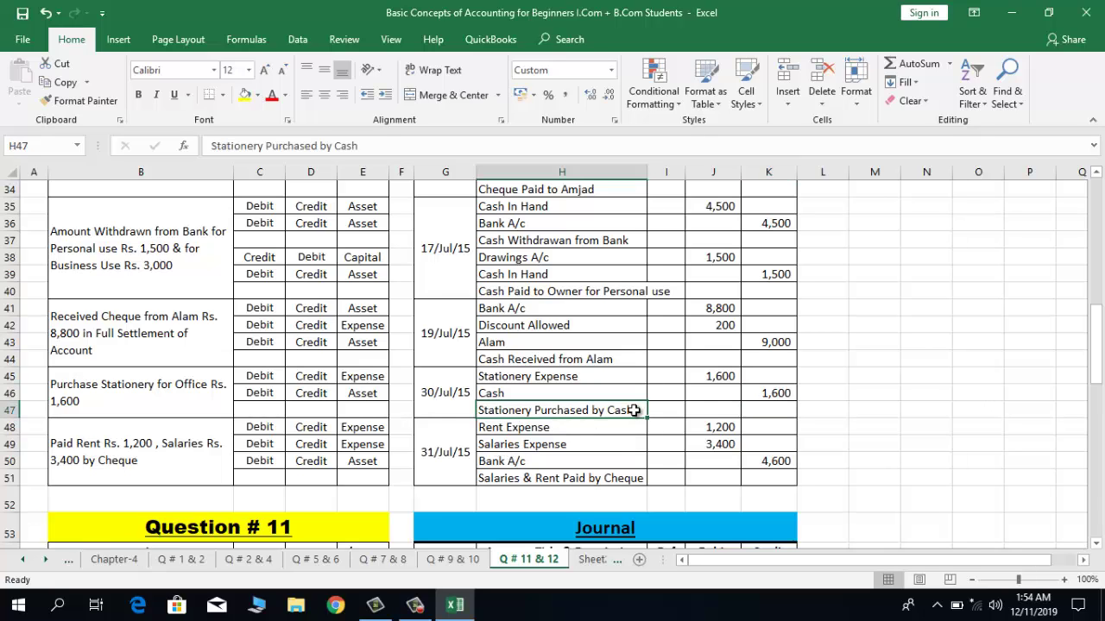
pyautogui.click(438, 474)
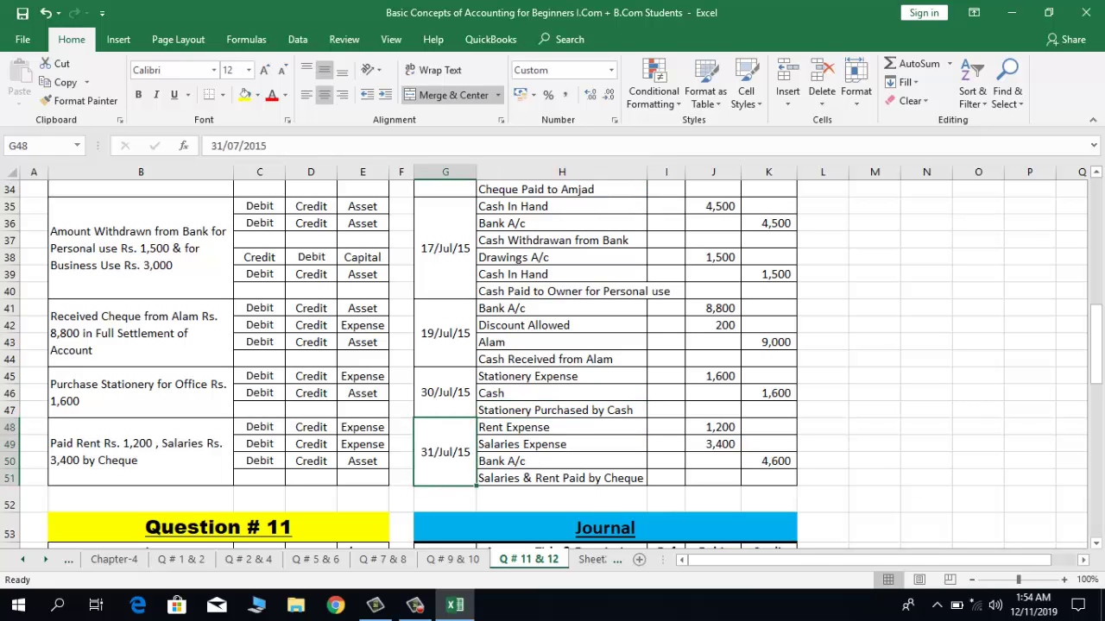
pyautogui.click(1099, 544)
pyautogui.click(1099, 544)
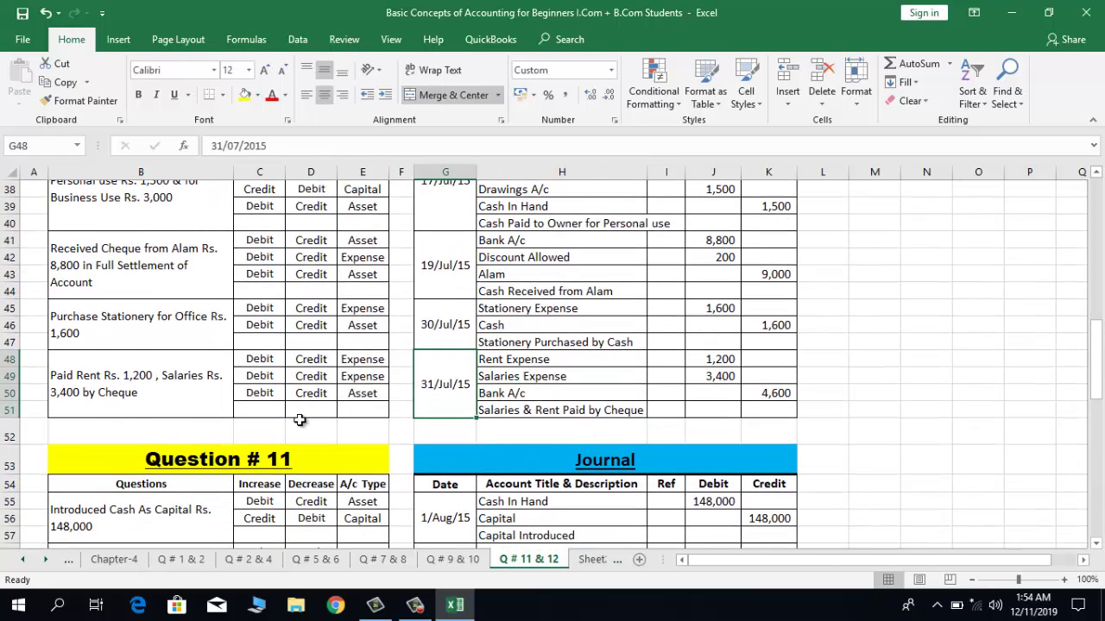
pyautogui.click(109, 396)
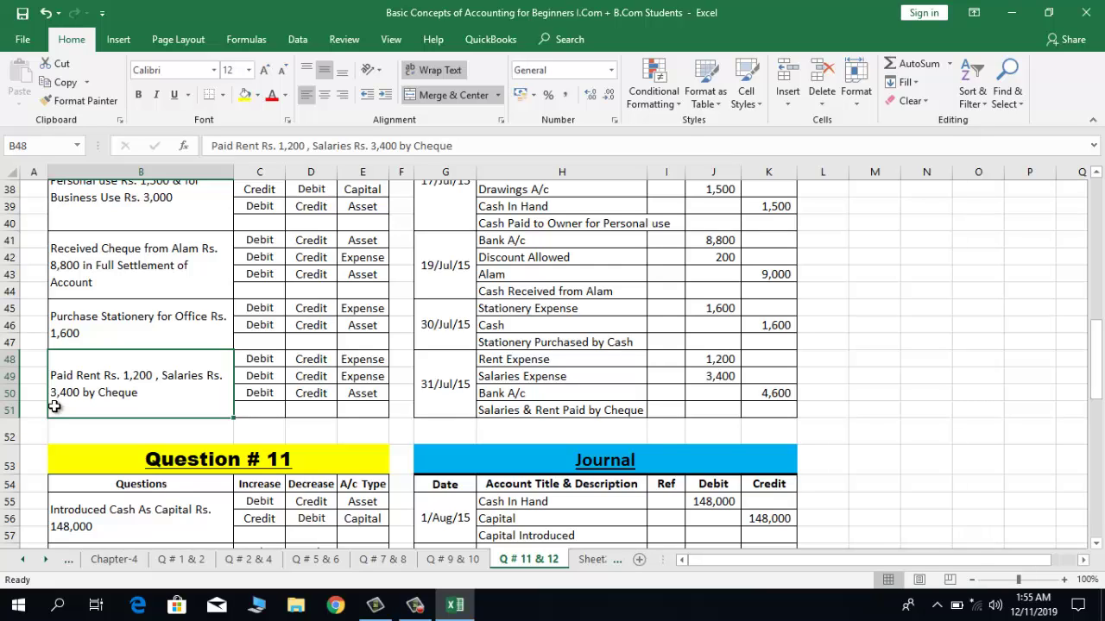
pyautogui.click(562, 392)
pyautogui.click(753, 396)
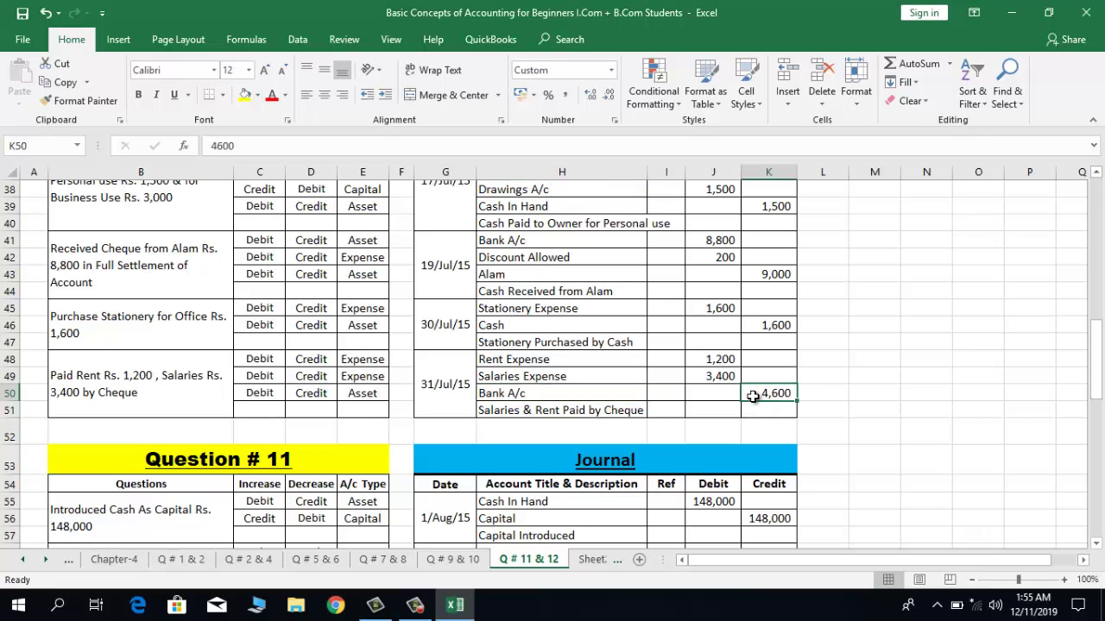
# Review the Rent Expense and Salaries Expense debits in the 31/Jul/15 entry
pyautogui.click(599, 360)
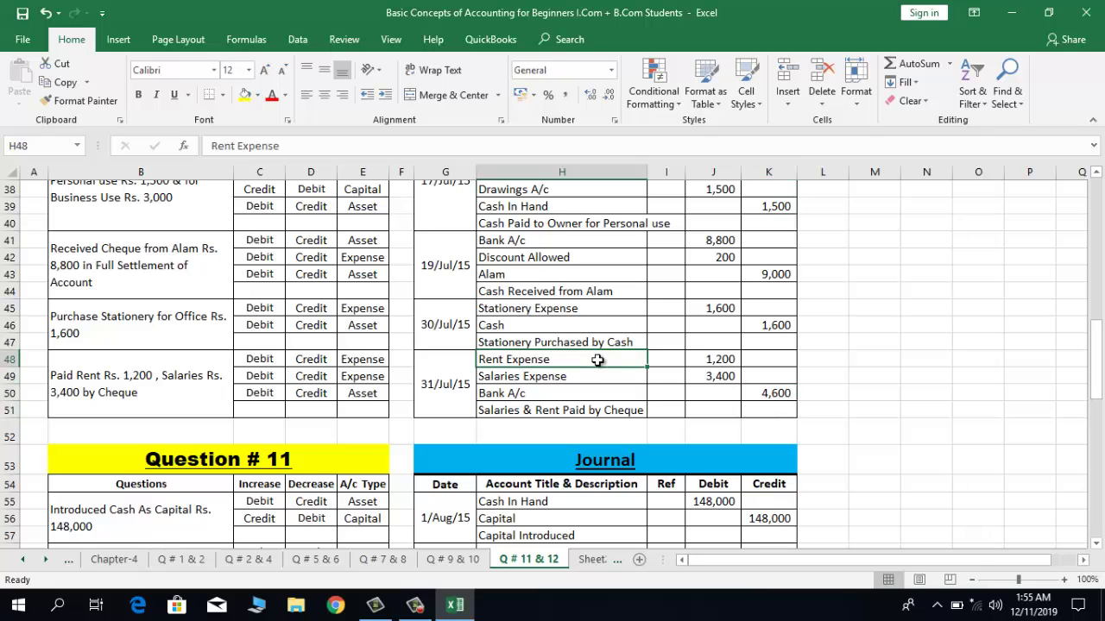
pyautogui.click(697, 359)
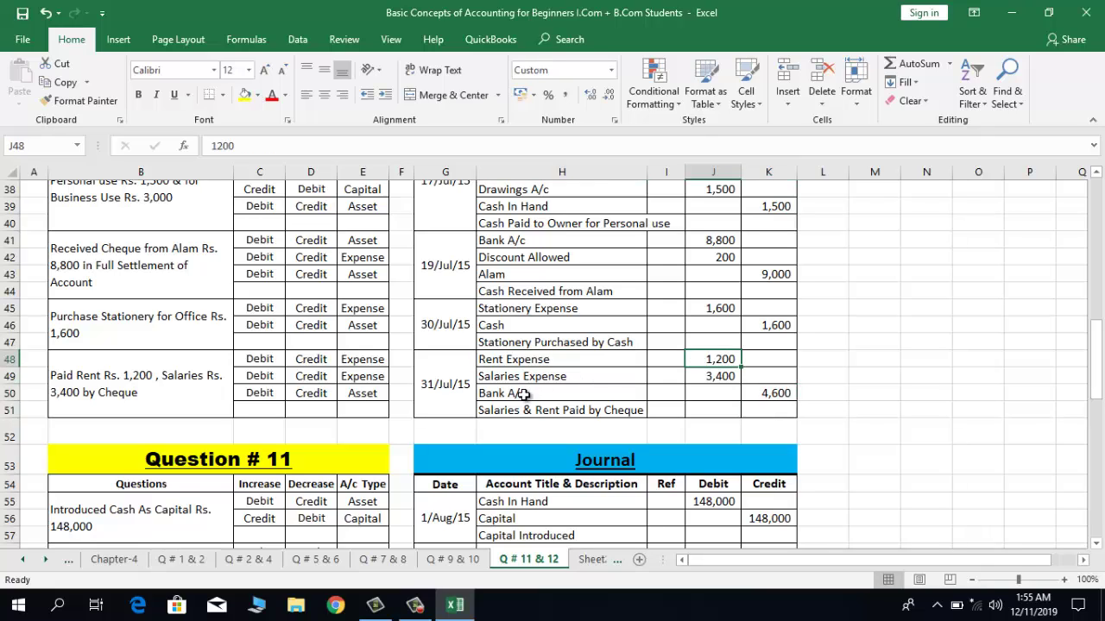
pyautogui.click(563, 378)
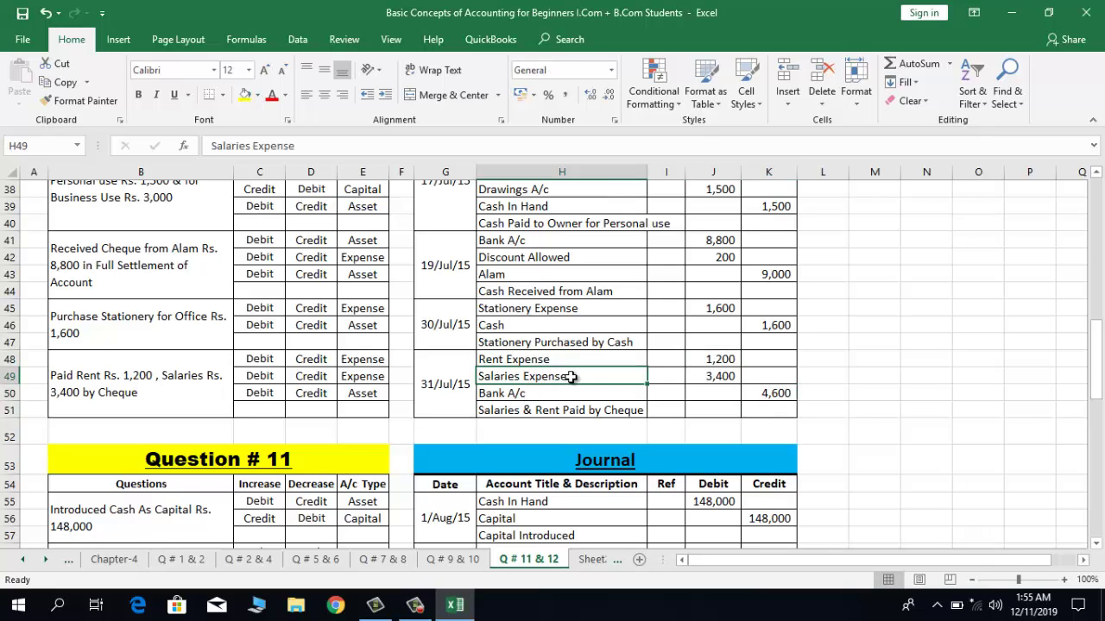
pyautogui.click(706, 376)
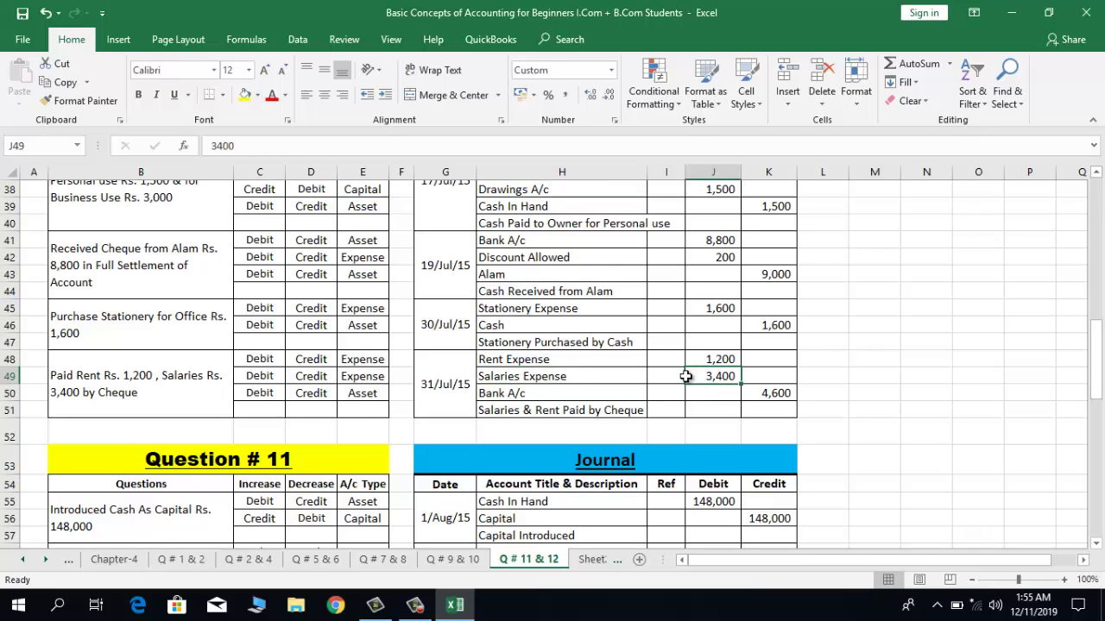
pyautogui.click(598, 361)
pyautogui.click(581, 380)
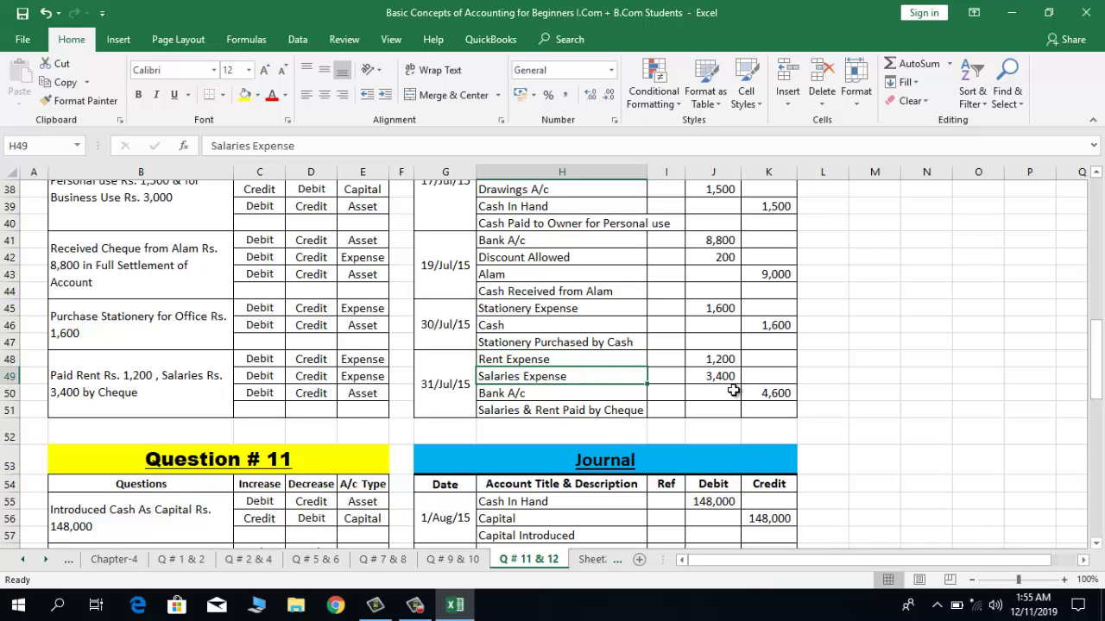
# Compare the 31/Jul/15 Bank A/c credit with the combined rent and salaries debits and read the entry's description
pyautogui.moveTo(732, 391); pyautogui.dragTo(513, 437)
pyautogui.click(510, 412)
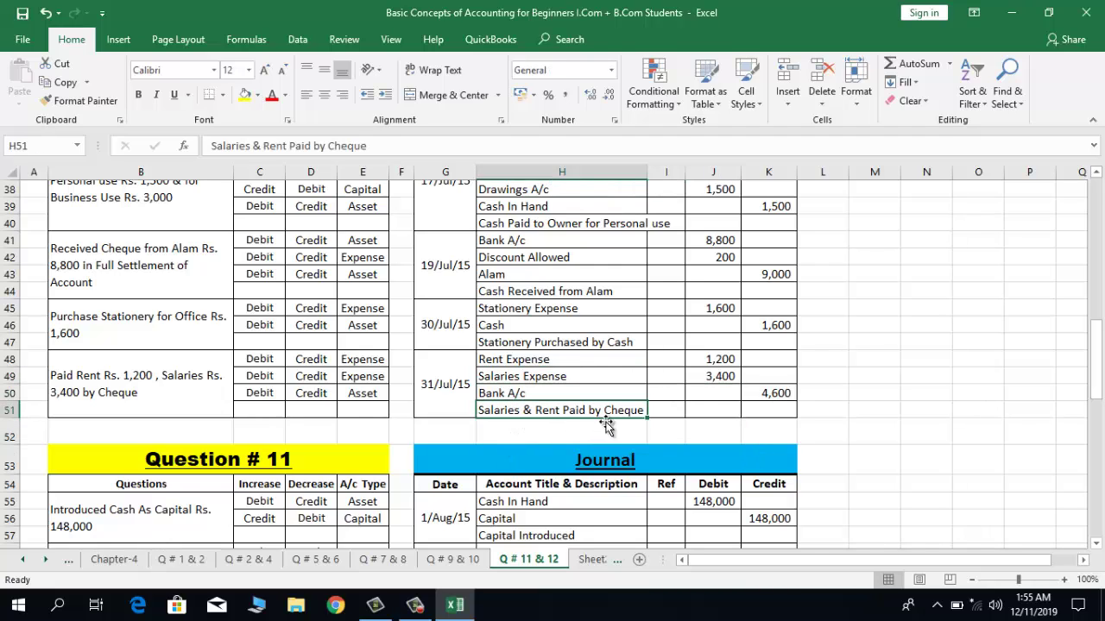
pyautogui.click(609, 389)
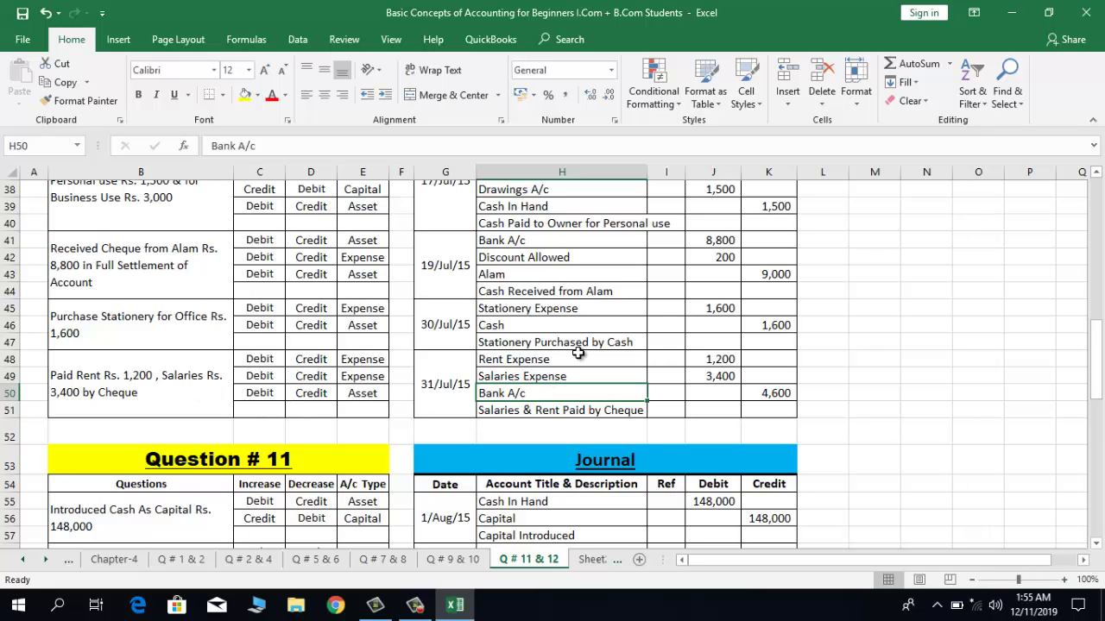
pyautogui.click(578, 355)
pyautogui.click(582, 389)
pyautogui.click(577, 372)
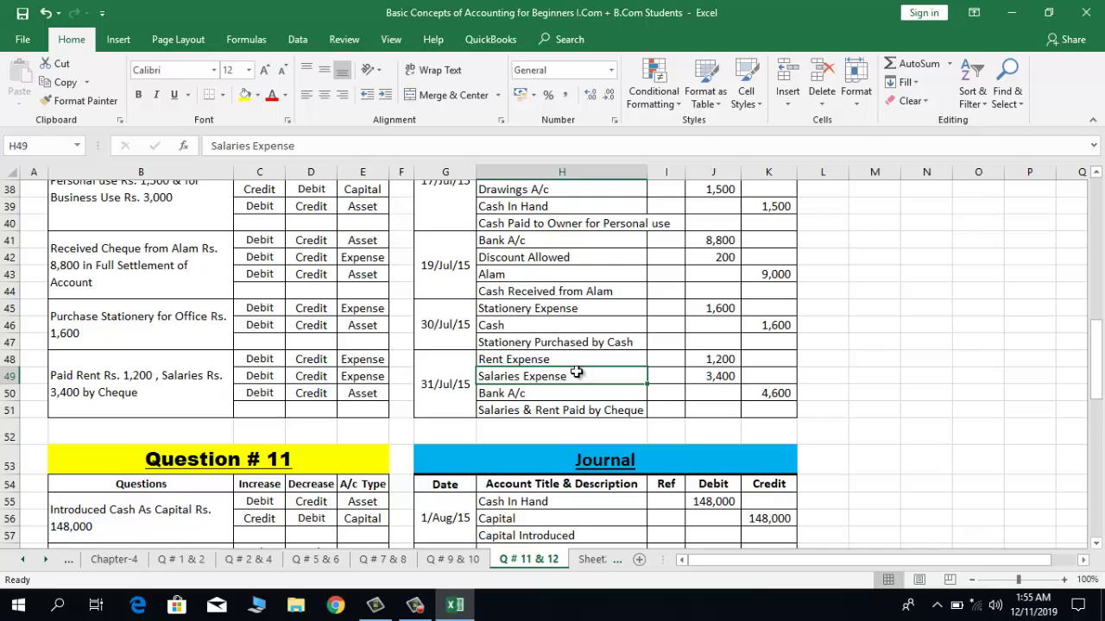
pyautogui.click(757, 396)
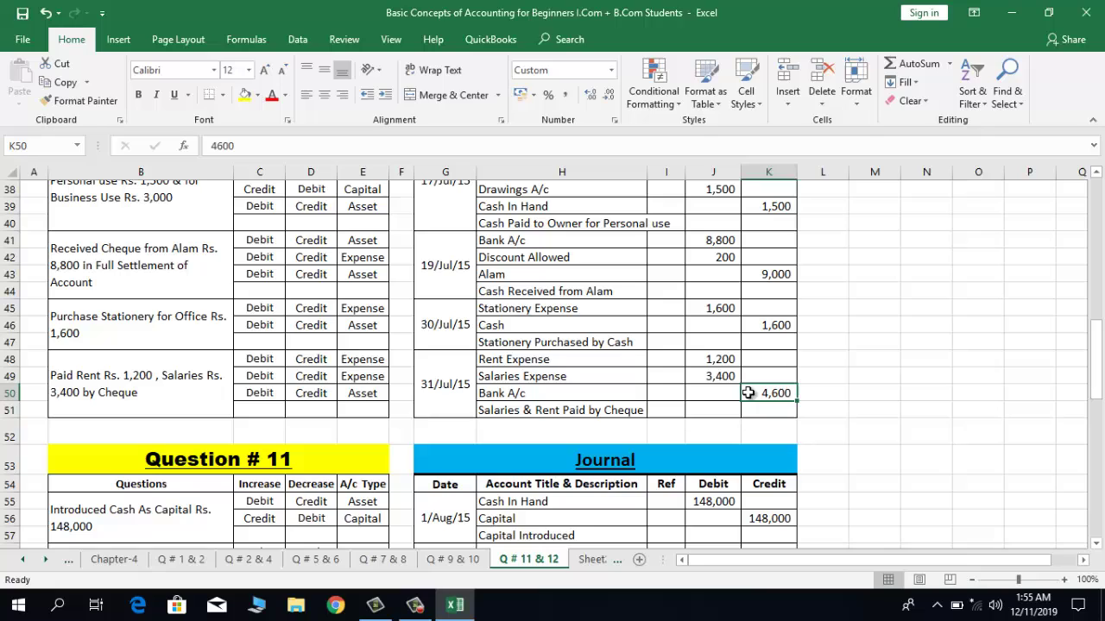
pyautogui.click(680, 410)
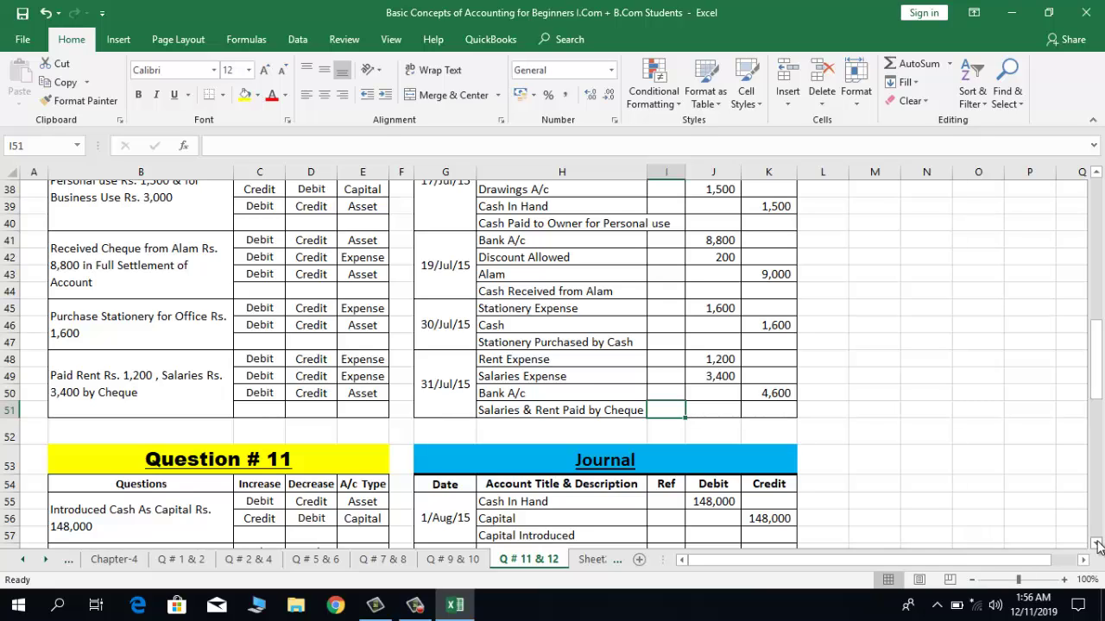
pyautogui.click(424, 408)
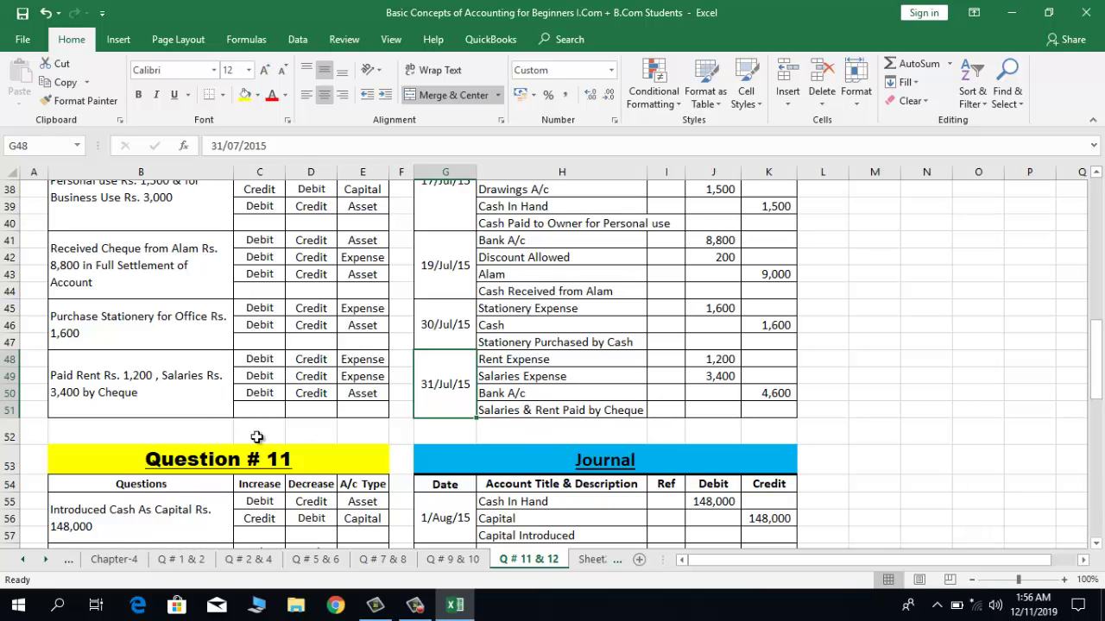
# Change the second Question # 11 heading, above the 1/Aug/15 transactions, to Question # 12
pyautogui.click(294, 458)
pyautogui.press('F2')
pyautogui.press('BackSpace')
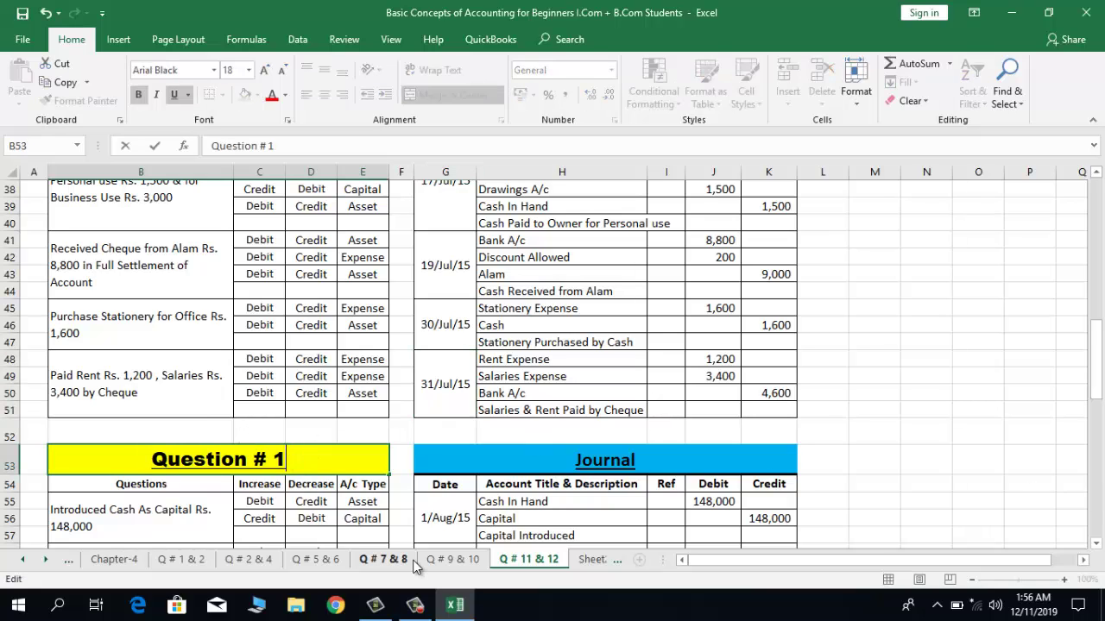
pyautogui.write('2')
pyautogui.press('Return')
pyautogui.press('Down')
pyautogui.press('Down')
pyautogui.press('Down')
pyautogui.press('Down')
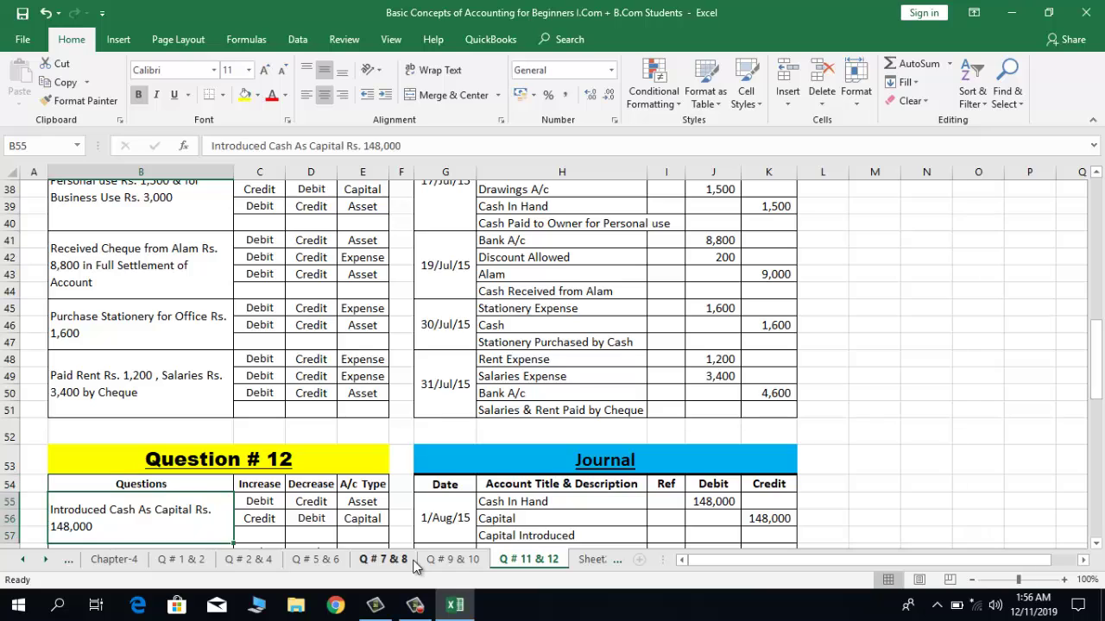
pyautogui.press('Down')
pyautogui.press('Down')
pyautogui.press('Down')
pyautogui.press('Up')
pyautogui.press('Up')
pyautogui.press('Up')
pyautogui.press('Up')
pyautogui.press('Up')
pyautogui.press('Up')
pyautogui.press('Up')
pyautogui.press('Up')
pyautogui.press('Up')
pyautogui.press('Up')
pyautogui.press('Up')
pyautogui.press('Up')
pyautogui.press('Up')
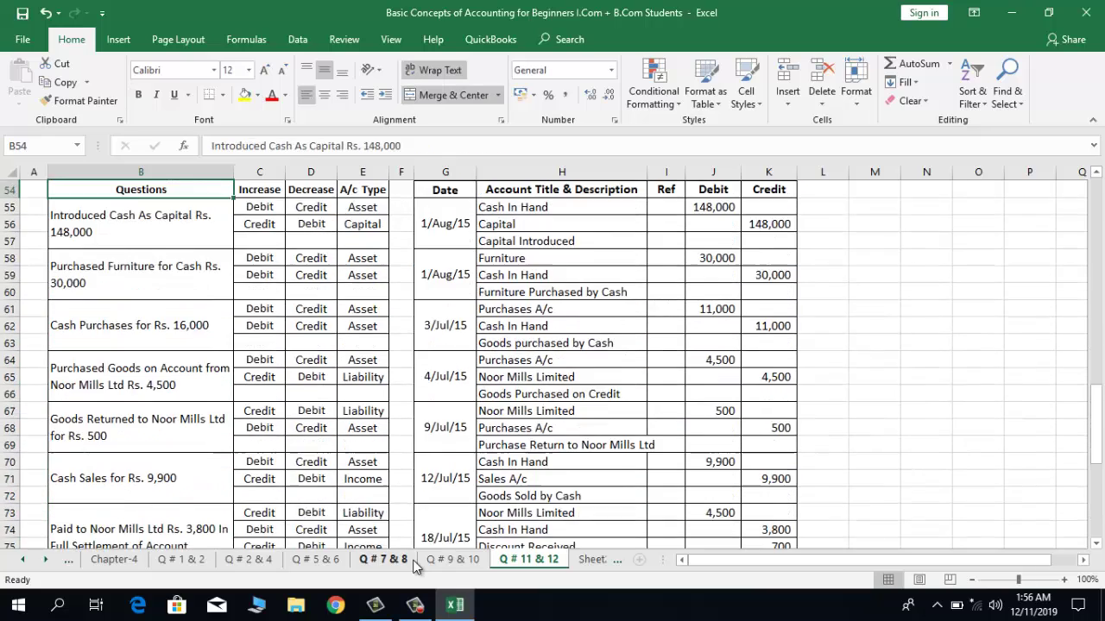
# Trace the 1/Aug/15 introduction of cash as capital through its Cash In Hand debit, Capital credit and description
pyautogui.click(1098, 545)
pyautogui.scroll(-4, 1100, 550)
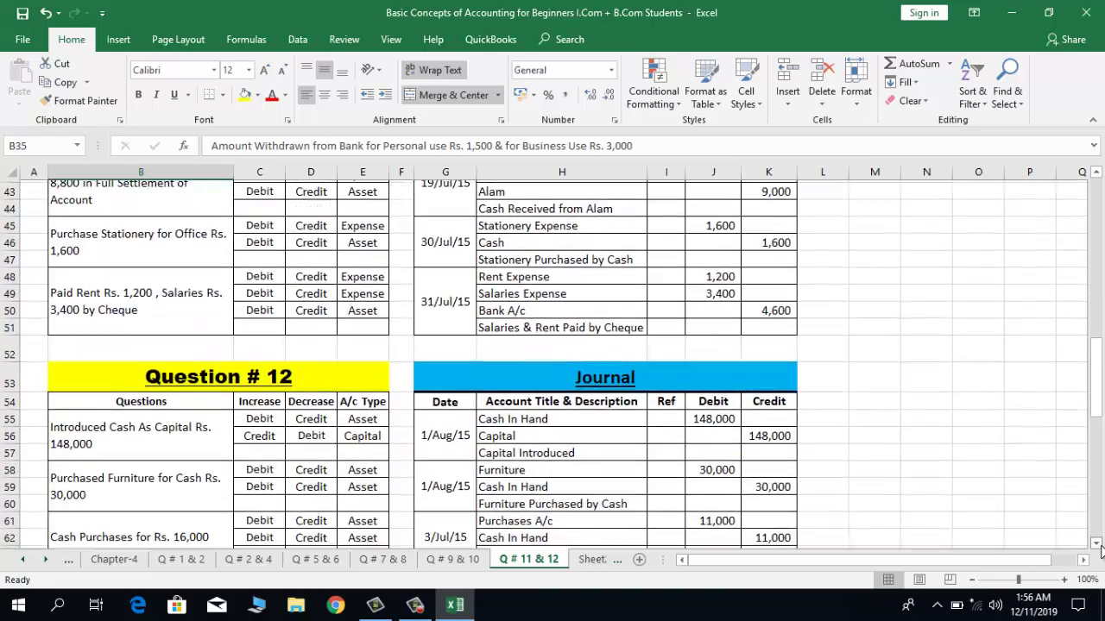
pyautogui.scroll(-1, 1100, 550)
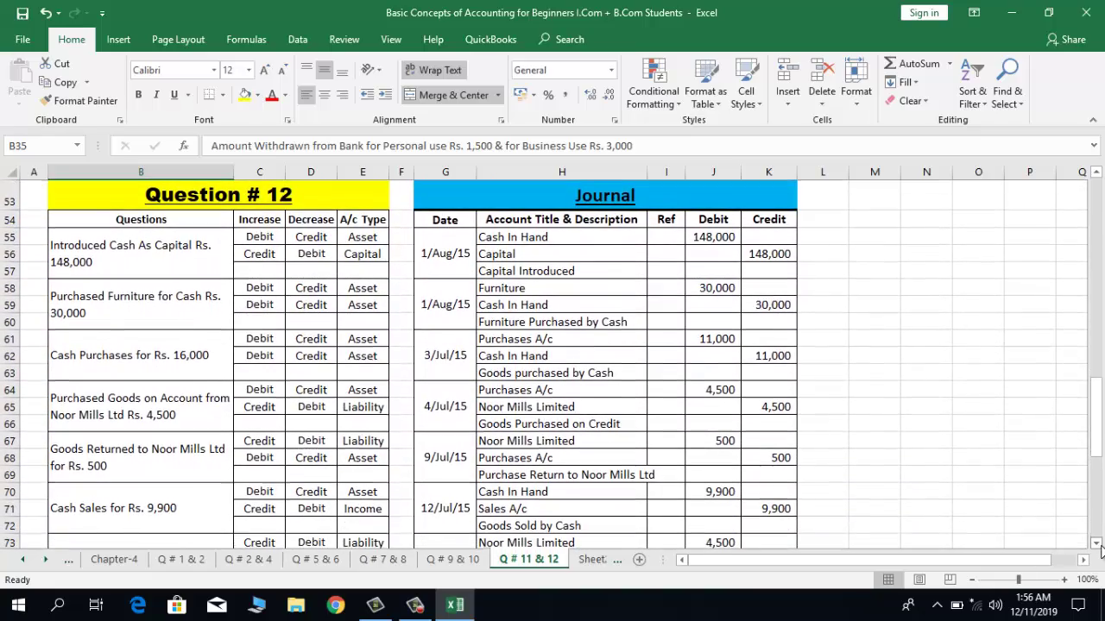
pyautogui.click(421, 268)
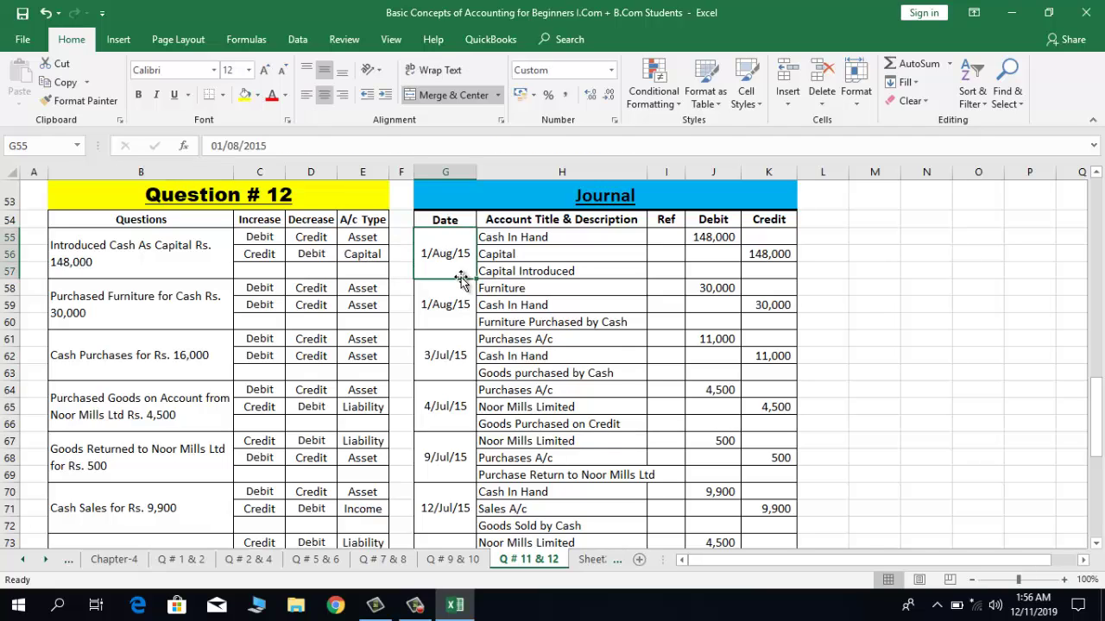
pyautogui.click(113, 267)
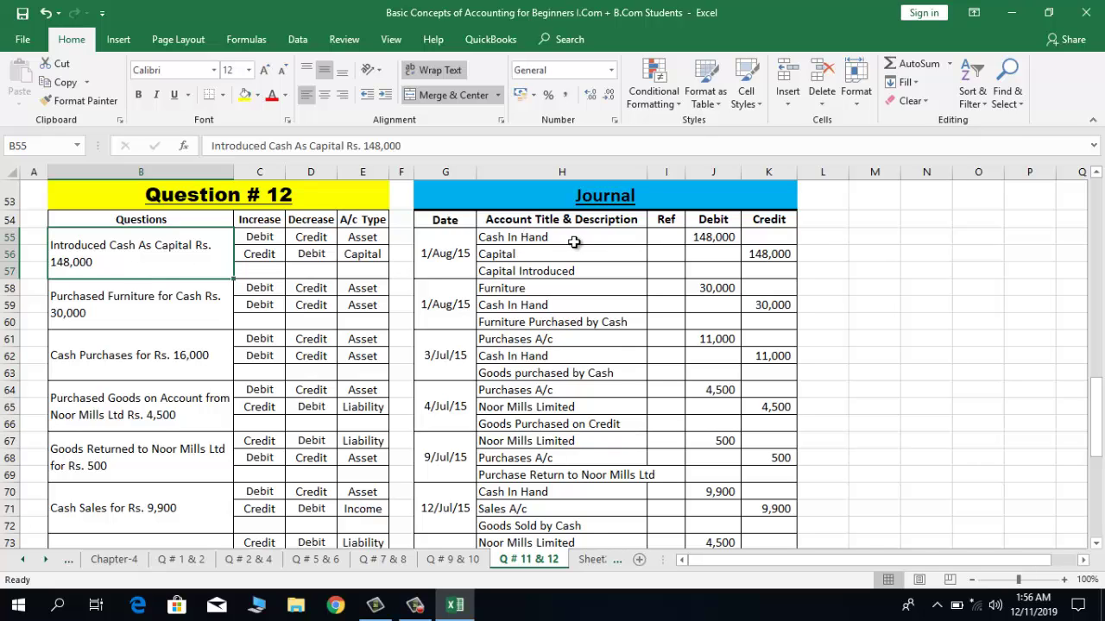
pyautogui.click(574, 243)
pyautogui.click(695, 237)
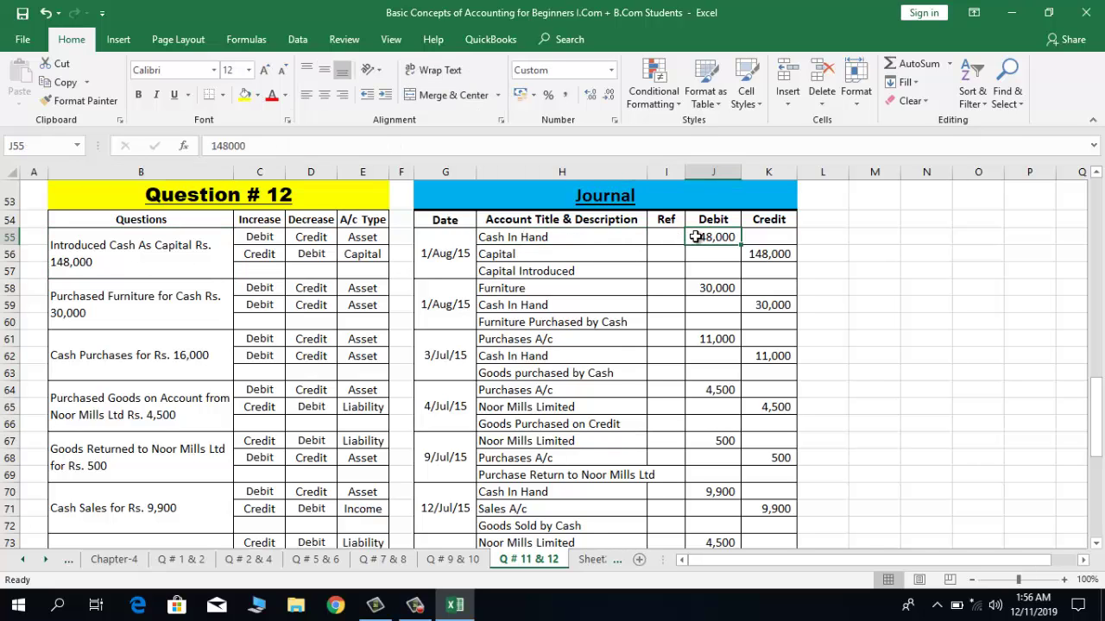
pyautogui.click(544, 257)
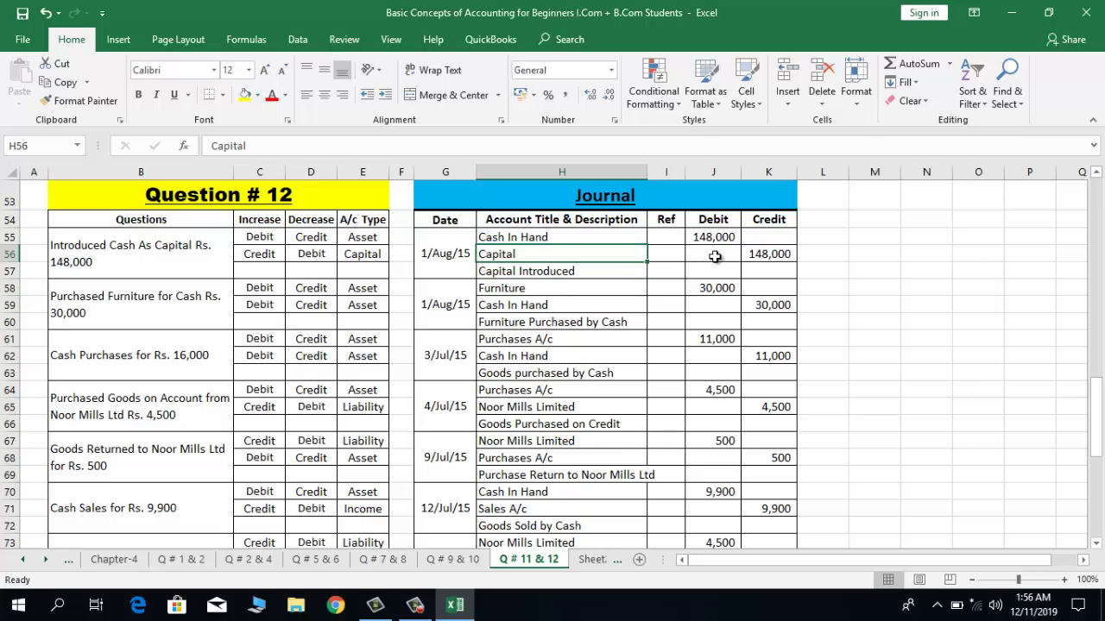
pyautogui.click(767, 256)
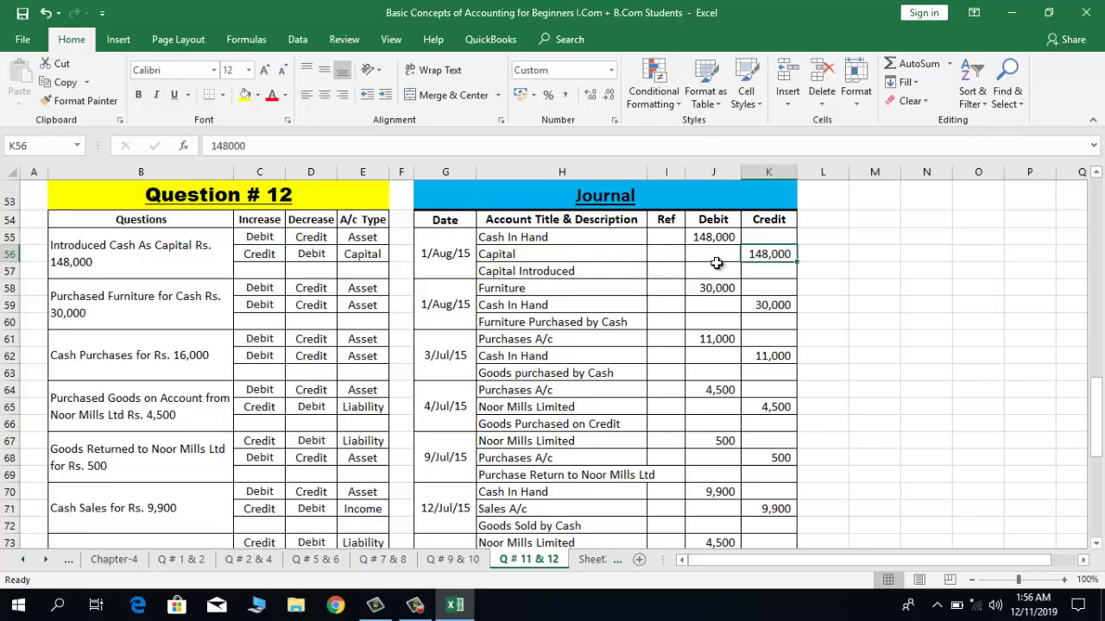
pyautogui.click(589, 272)
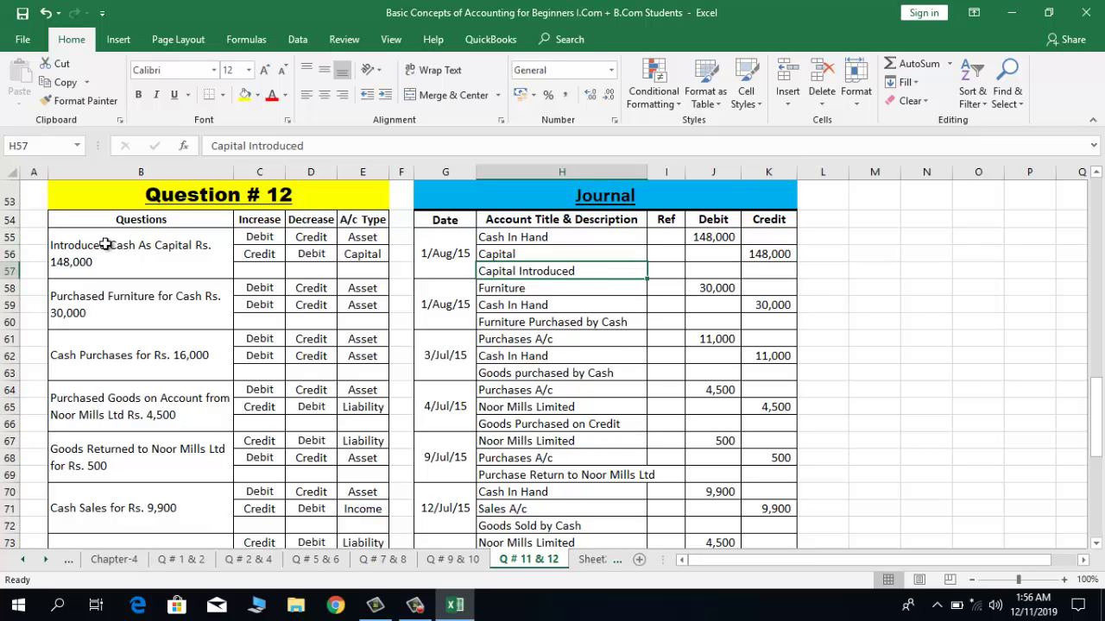
pyautogui.click(151, 260)
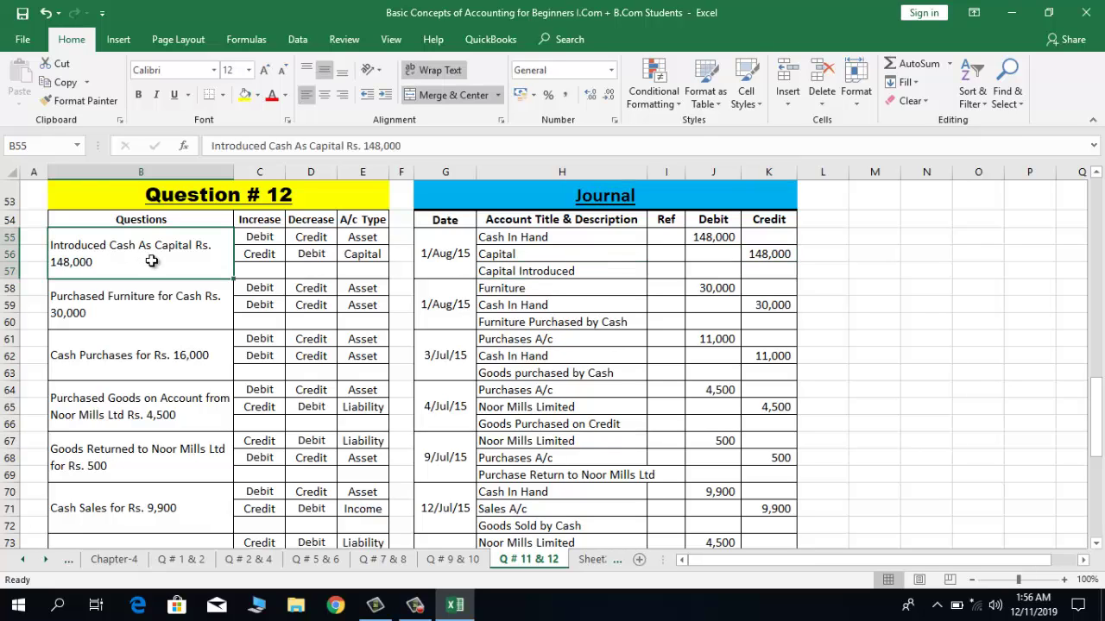
pyautogui.click(458, 262)
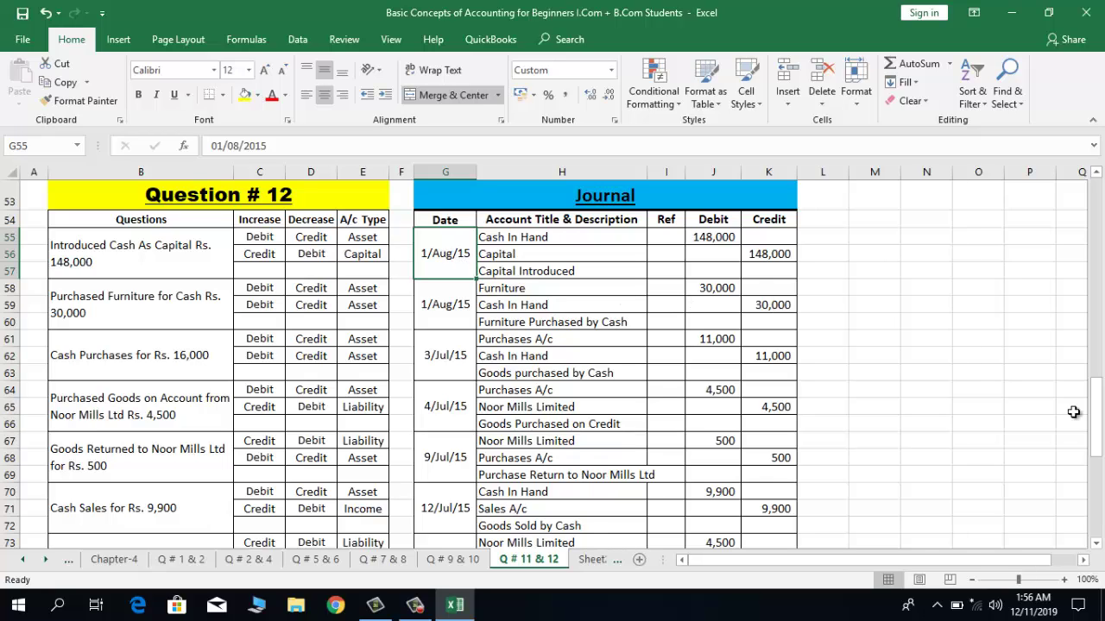
# Trace the 1/Aug/15 cash purchase of furniture through its account types, Furniture debit, Cash In Hand credit and description
pyautogui.click(1096, 543)
pyautogui.click(1096, 543)
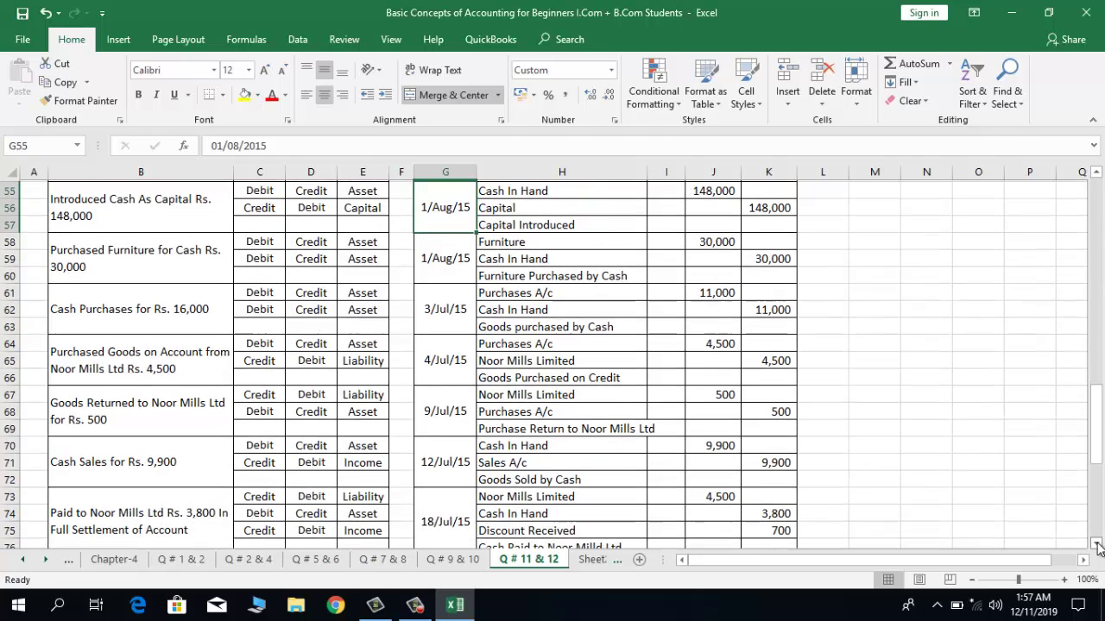
pyautogui.click(423, 274)
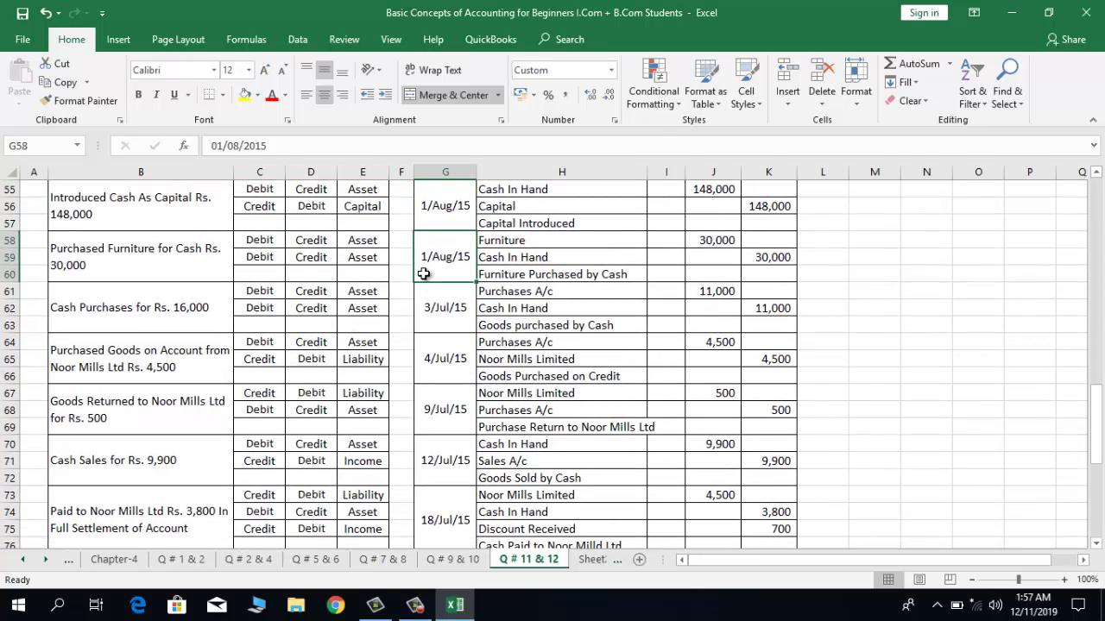
pyautogui.click(121, 275)
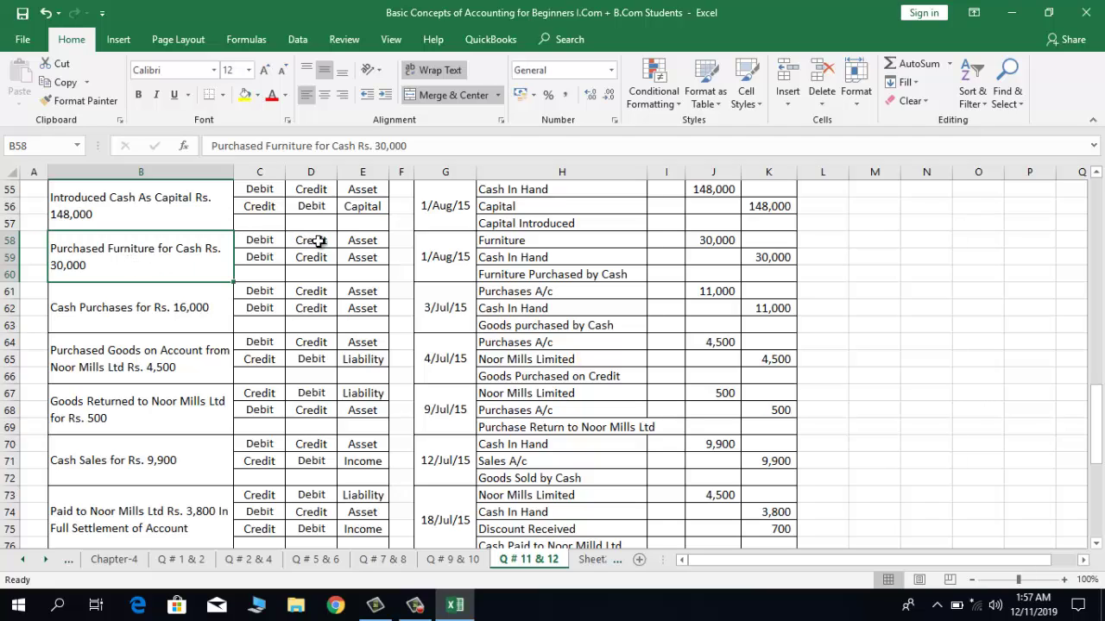
pyautogui.click(352, 240)
pyautogui.click(536, 238)
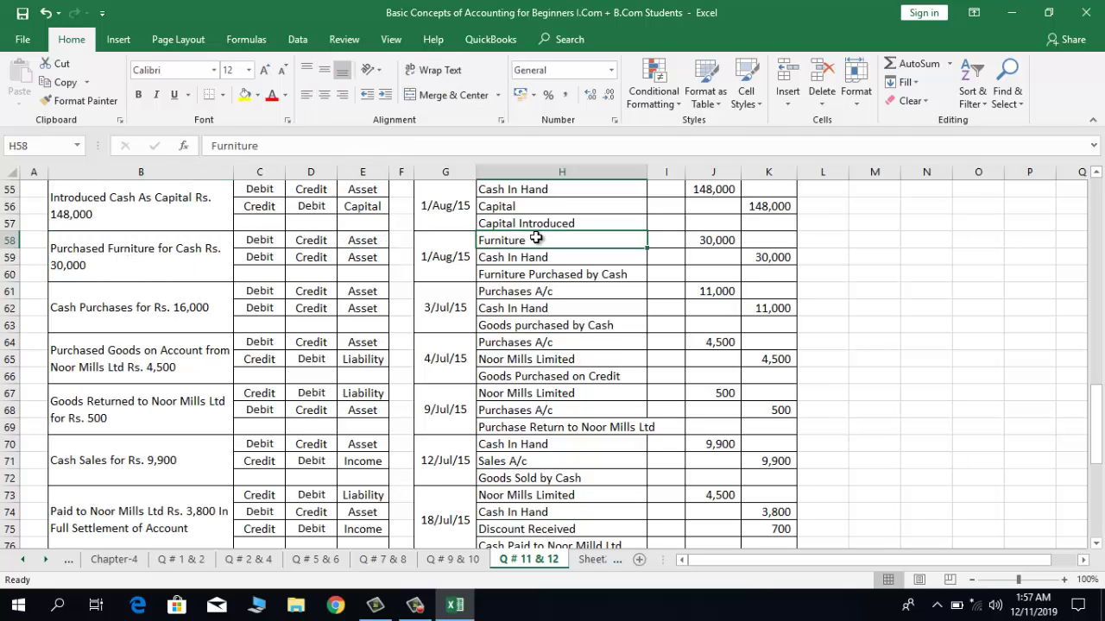
pyautogui.click(710, 240)
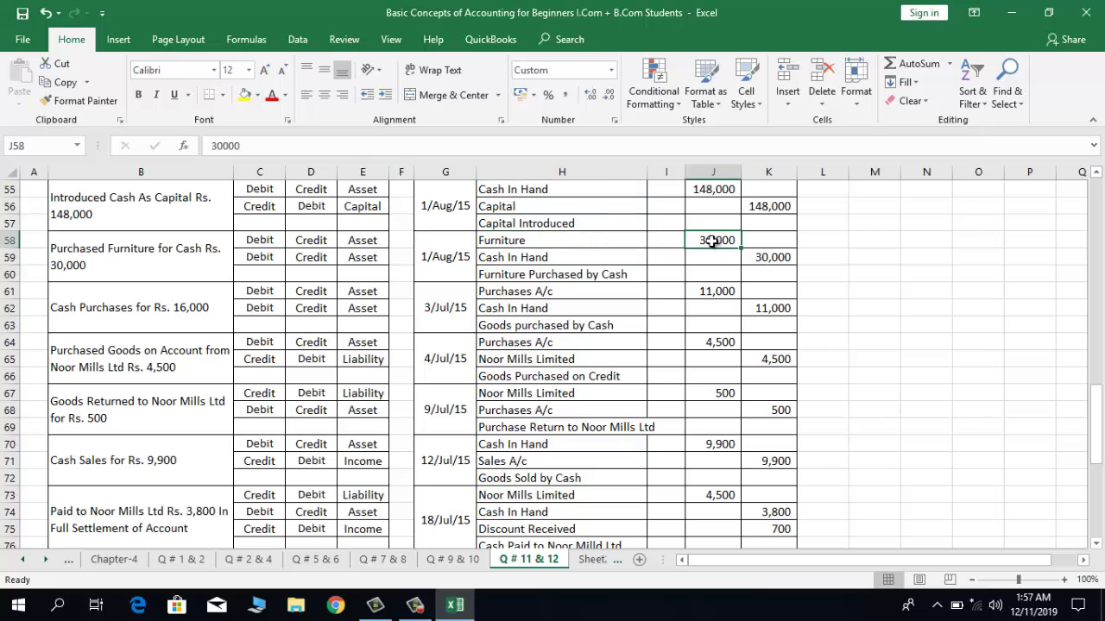
pyautogui.click(597, 260)
pyautogui.moveTo(754, 262); pyautogui.dragTo(755, 258)
pyautogui.click(730, 256)
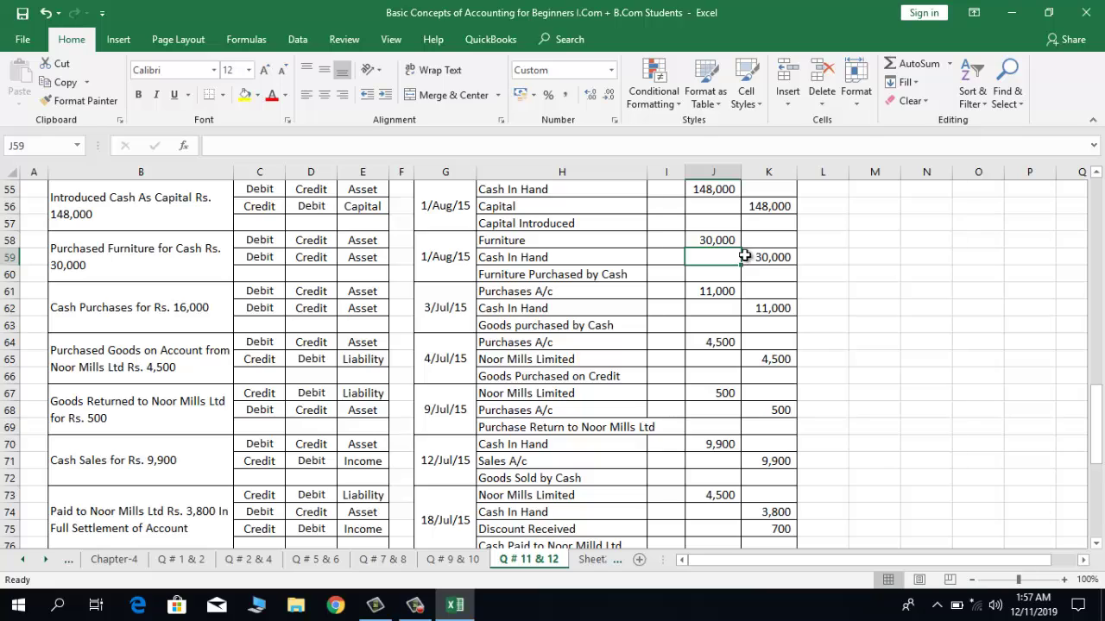
pyautogui.click(754, 256)
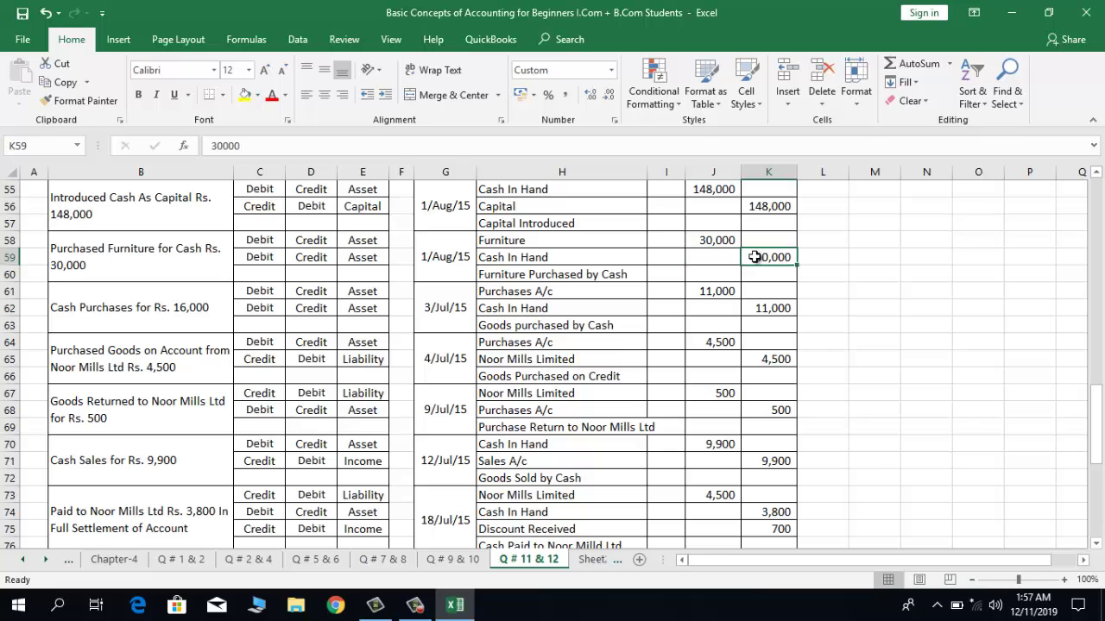
pyautogui.click(649, 276)
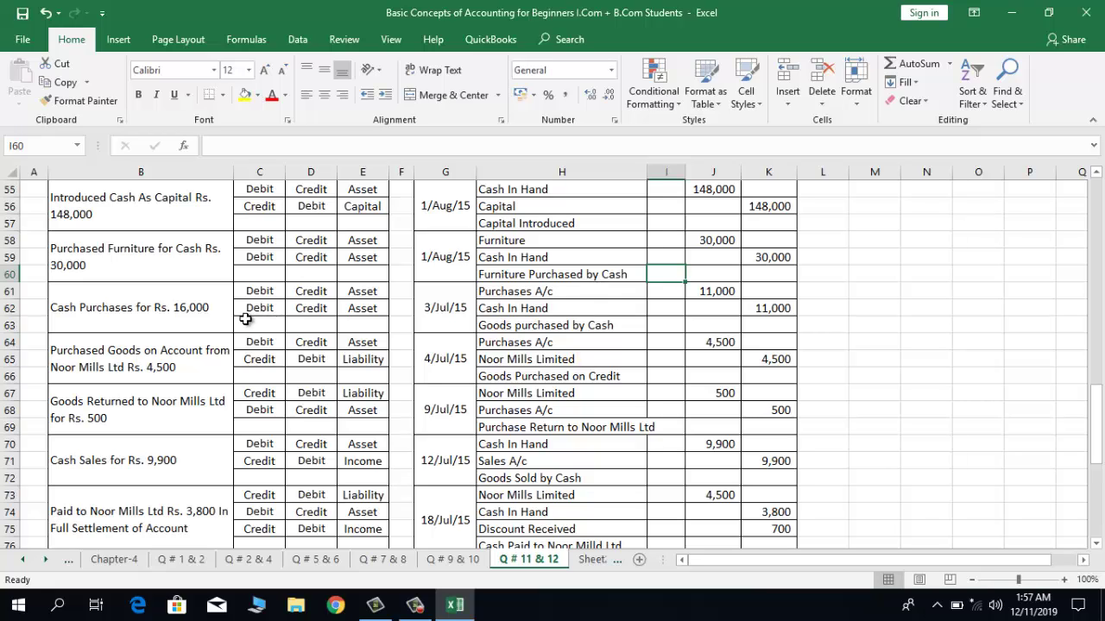
# Correct the Purchases A/c debit in the 3/Jul/15 entry to 16,000 to match the cash purchases transaction
pyautogui.click(186, 320)
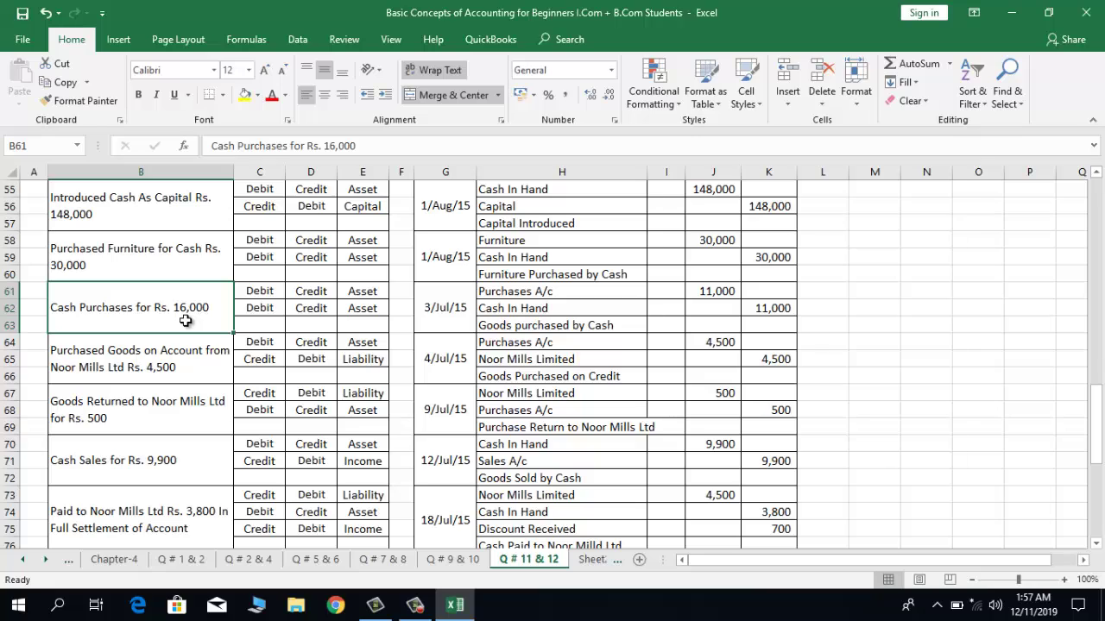
pyautogui.click(354, 296)
pyautogui.click(587, 295)
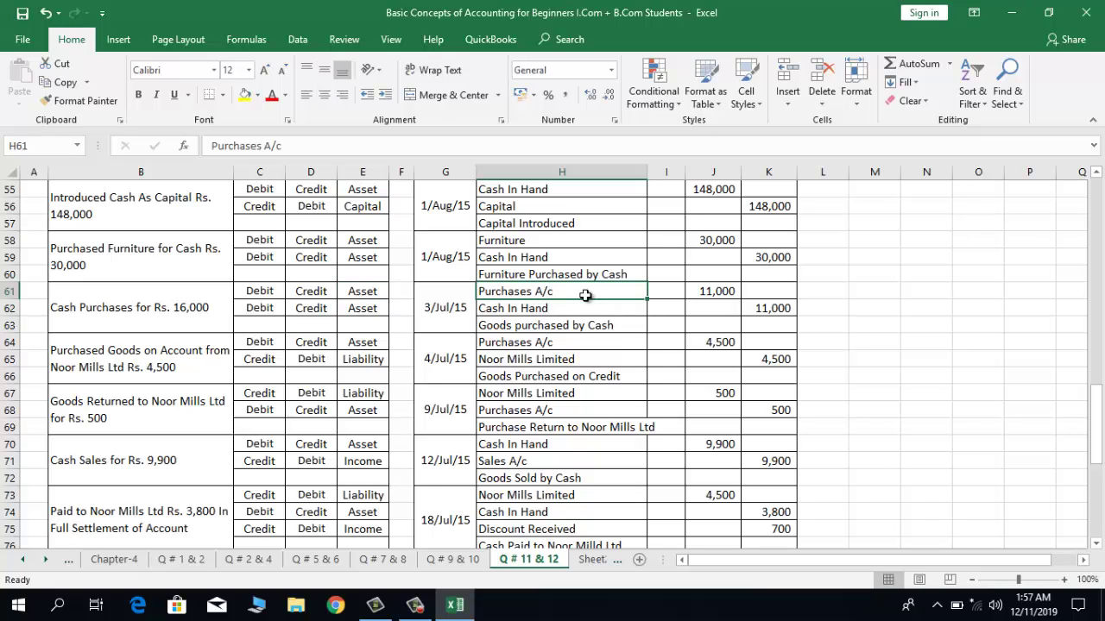
pyautogui.doubleClick(706, 292)
pyautogui.press('Left')
pyautogui.press('Left')
pyautogui.press('Left')
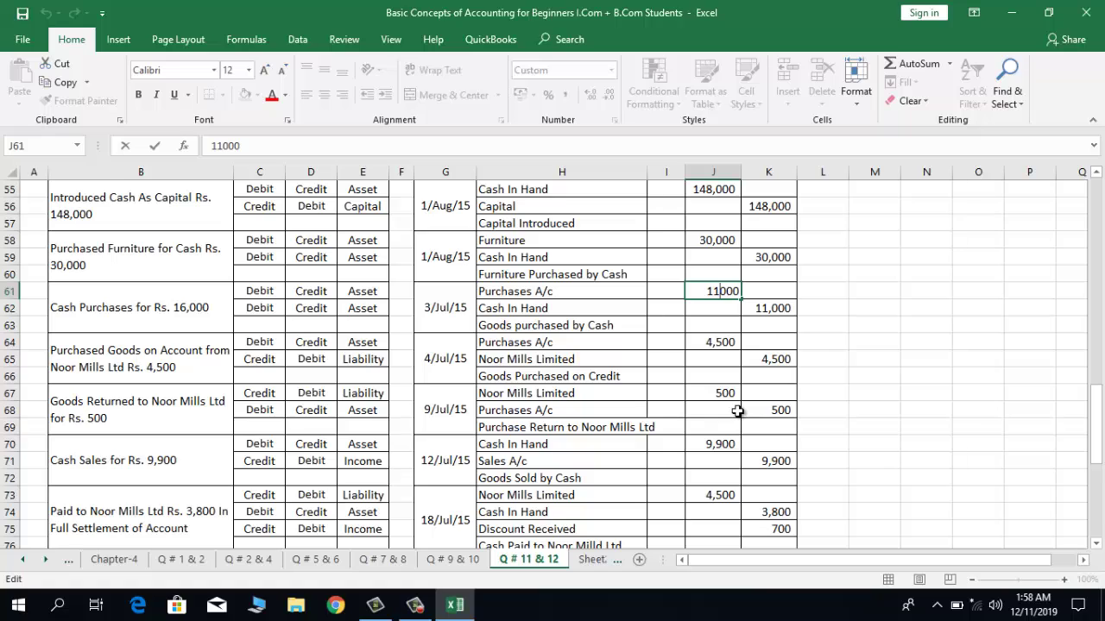
pyautogui.press('BackSpace')
pyautogui.write('6')
pyautogui.press('Return')
pyautogui.press('Up')
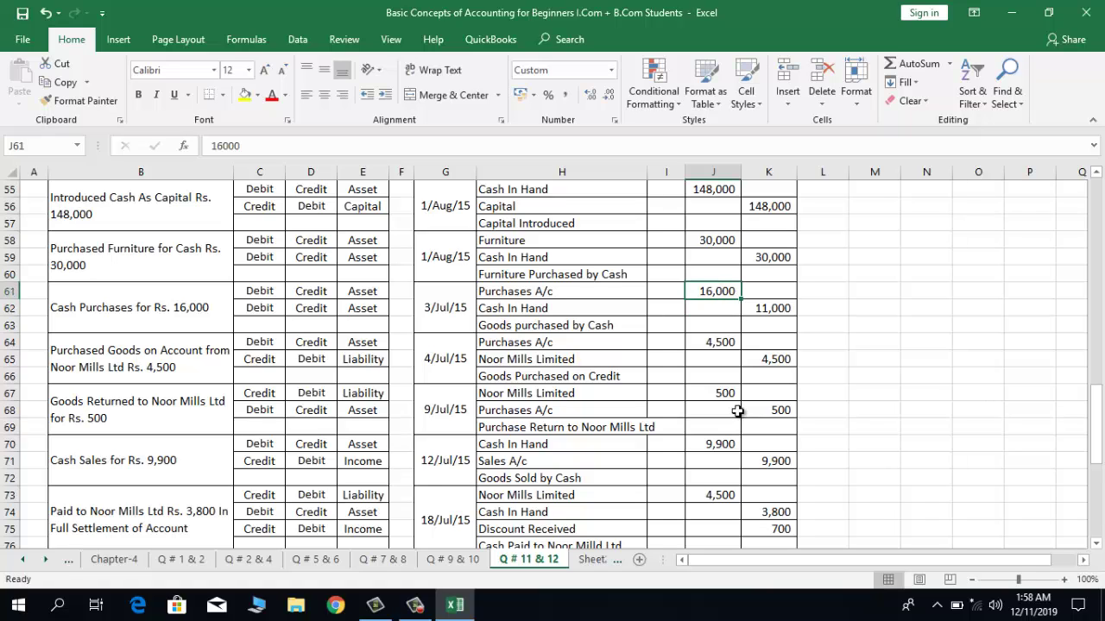
# Copy the Purchases A/c debit of 16,000 into the Cash In Hand credit of the 3/Jul/15 entry
pyautogui.hotkey('ctrl', 'c')
pyautogui.press('Right')
pyautogui.press('Down')
pyautogui.press('Return')
pyautogui.press('Left')
pyautogui.press('Left')
pyautogui.press('Left')
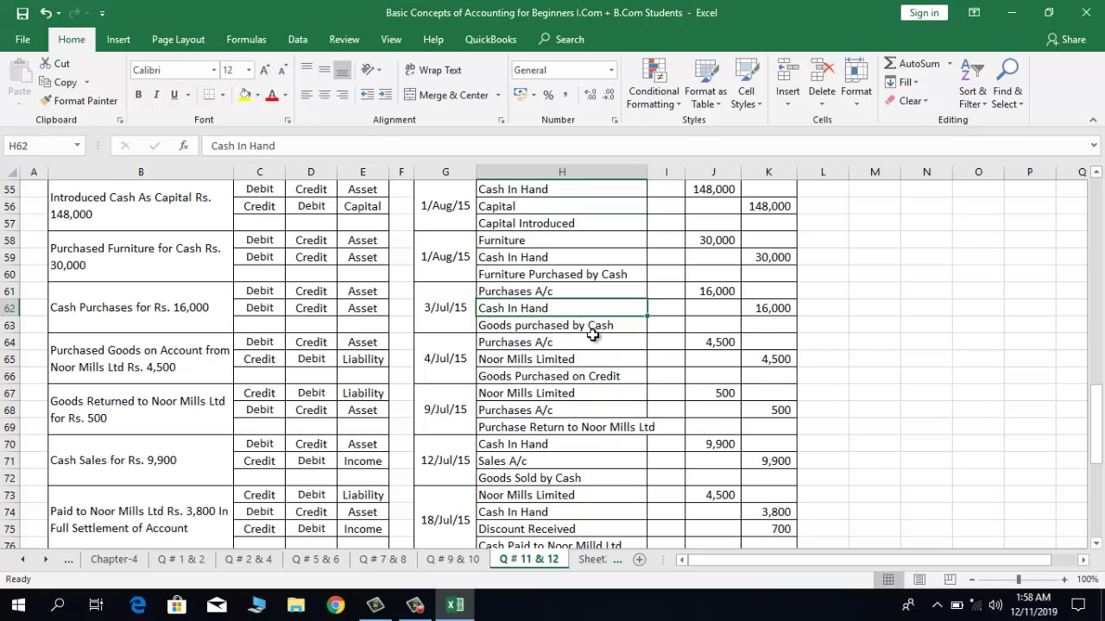
pyautogui.click(443, 324)
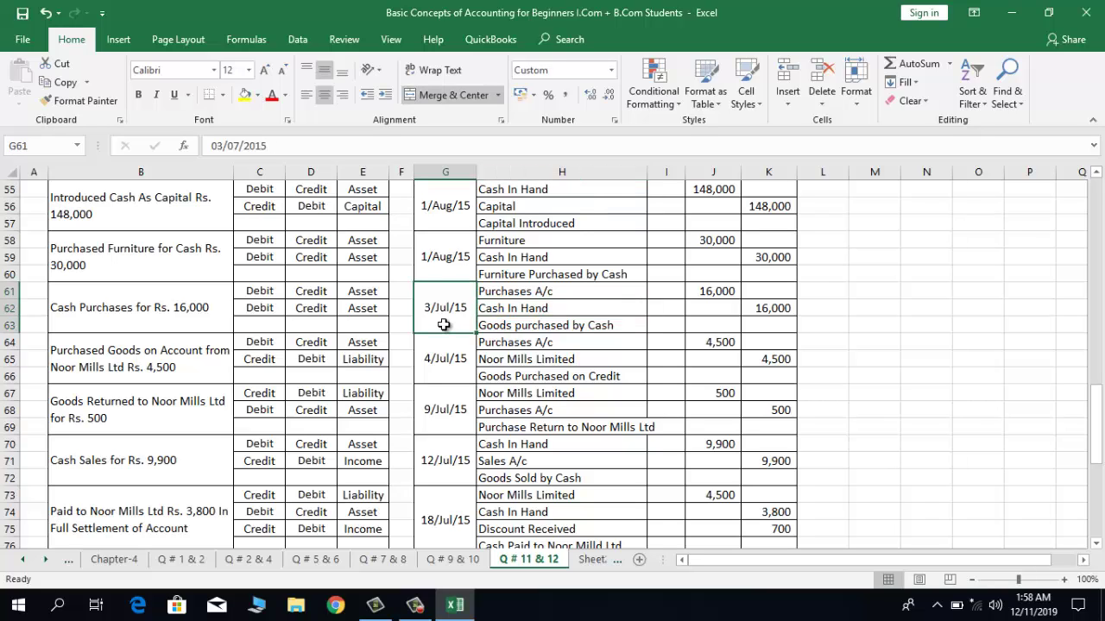
# Review the 4/Jul/15 goods purchased on account, covering the Purchases A/c debit, Noor Mills Limited credit and description
pyautogui.click(429, 373)
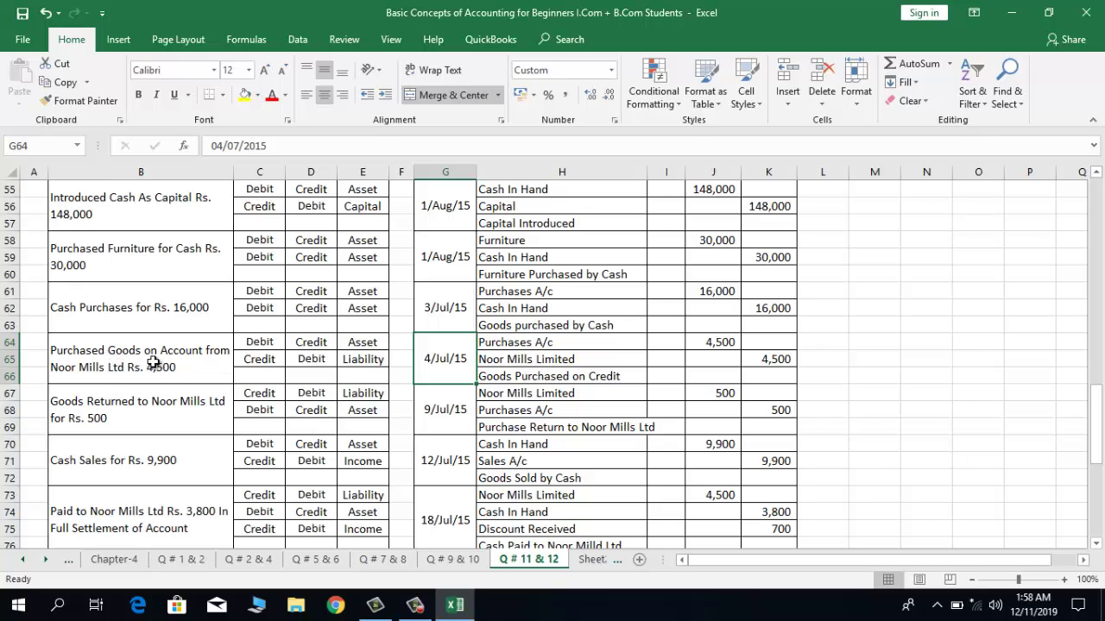
pyautogui.click(592, 346)
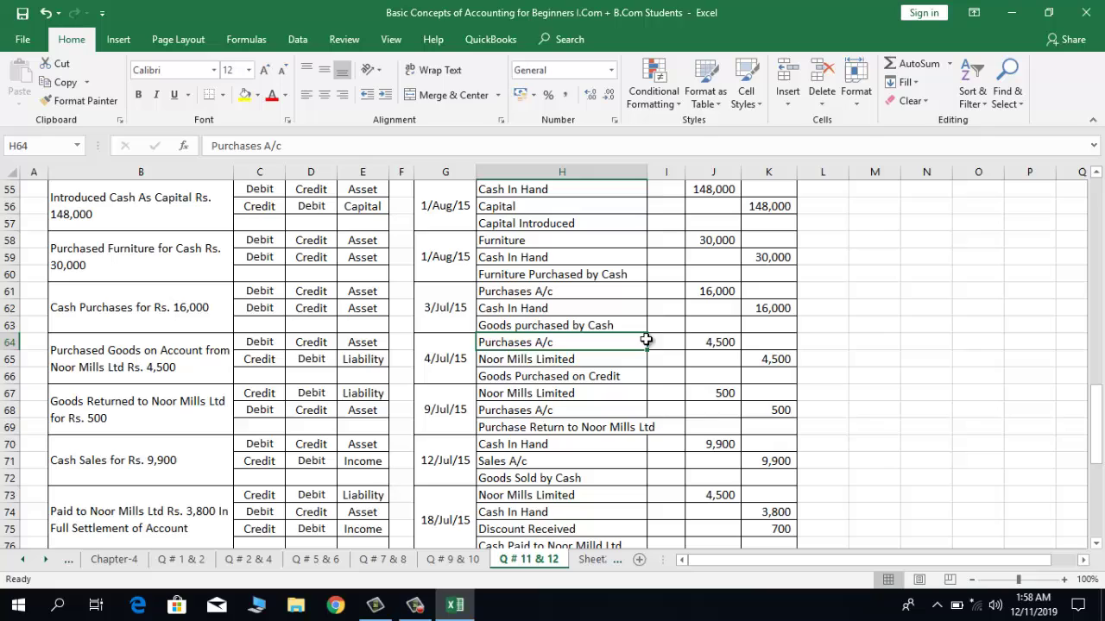
pyautogui.click(579, 363)
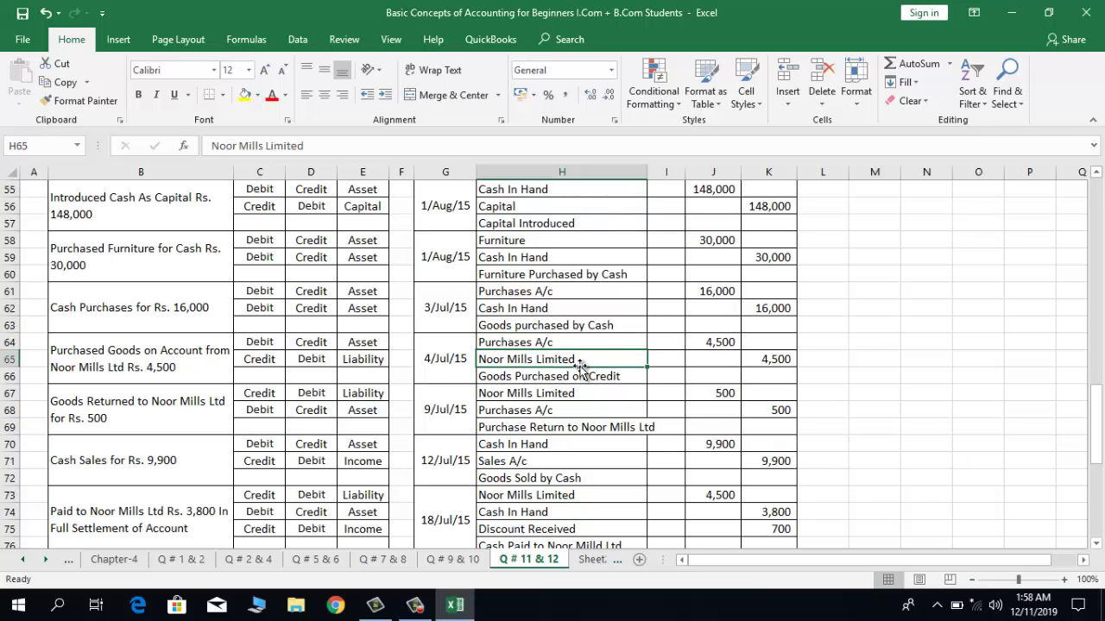
pyautogui.click(754, 358)
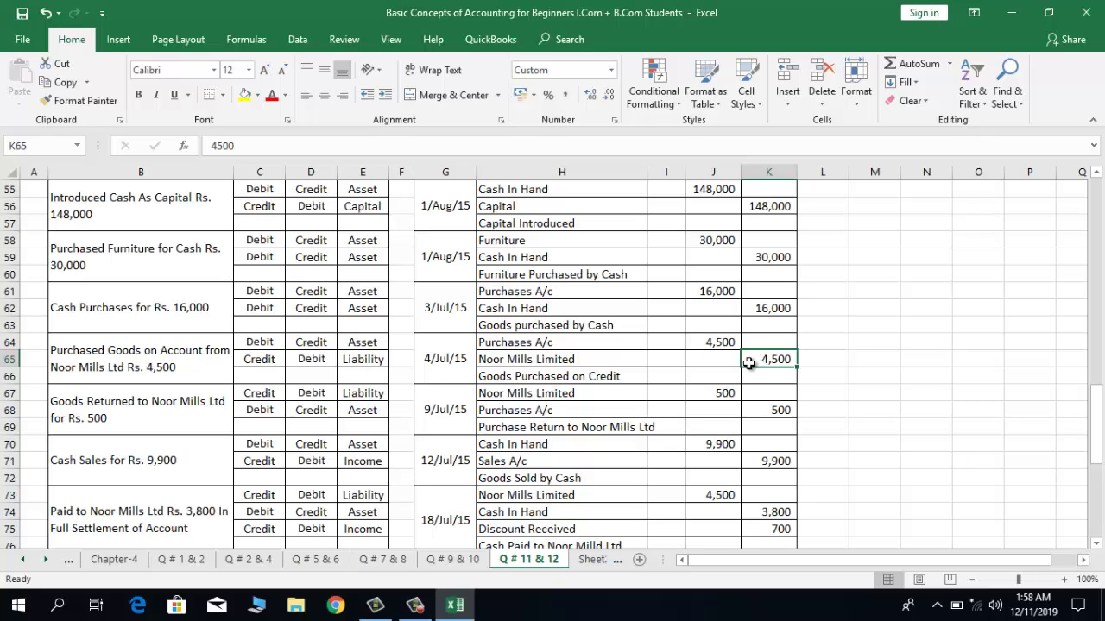
pyautogui.click(614, 377)
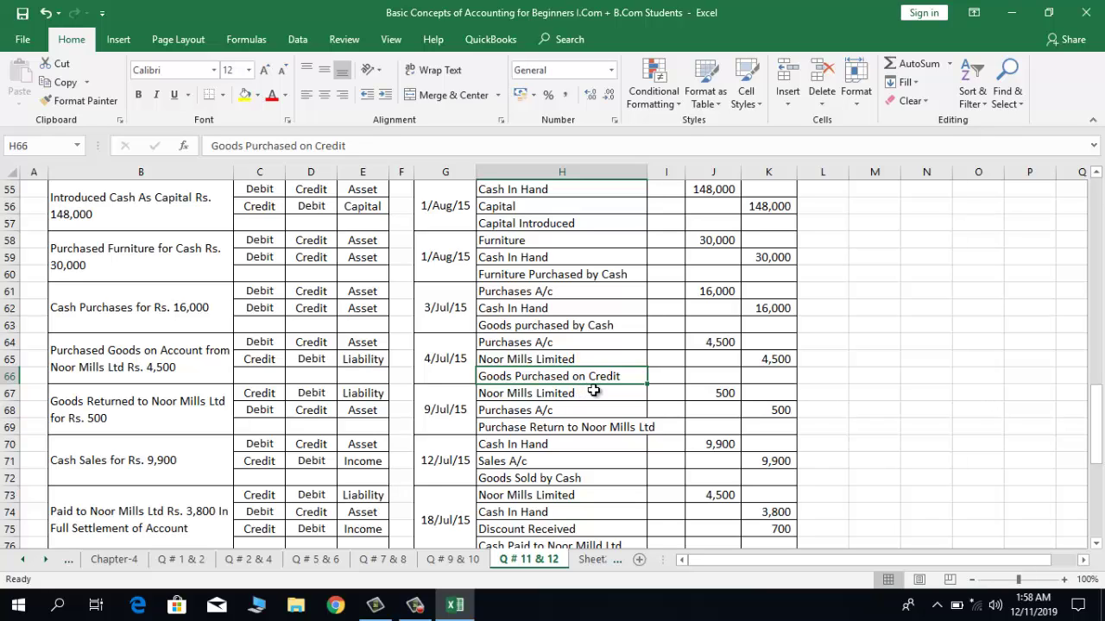
# Compare the Purchases A/c credit in the 9/Jul/15 goods return with the Purchases A/c debit in the 4/Jul/15 purchase
pyautogui.click(437, 423)
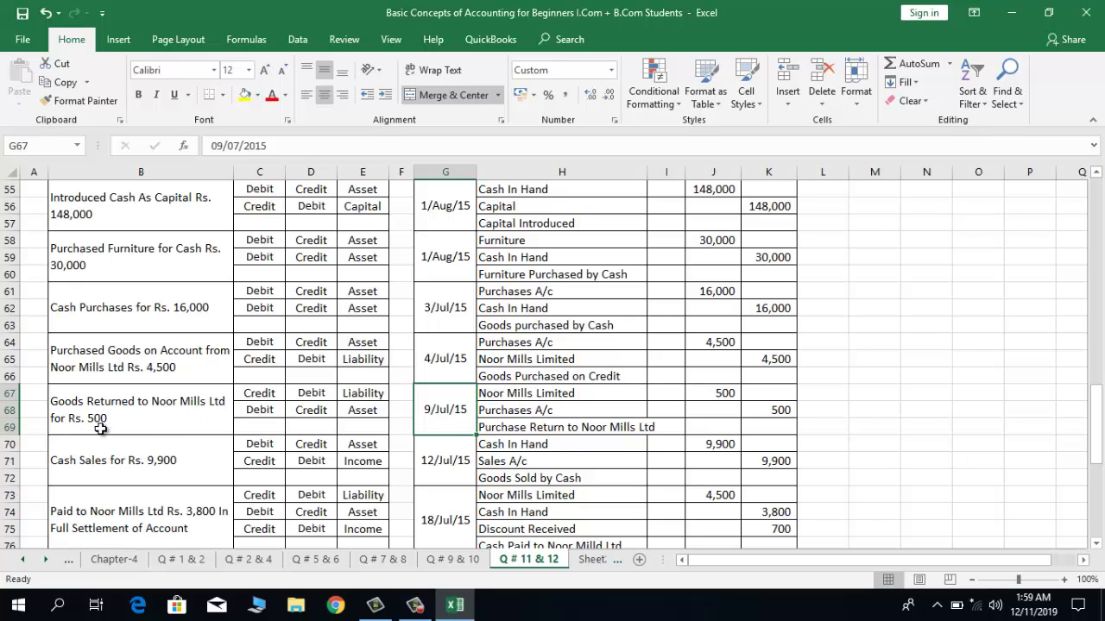
pyautogui.click(196, 367)
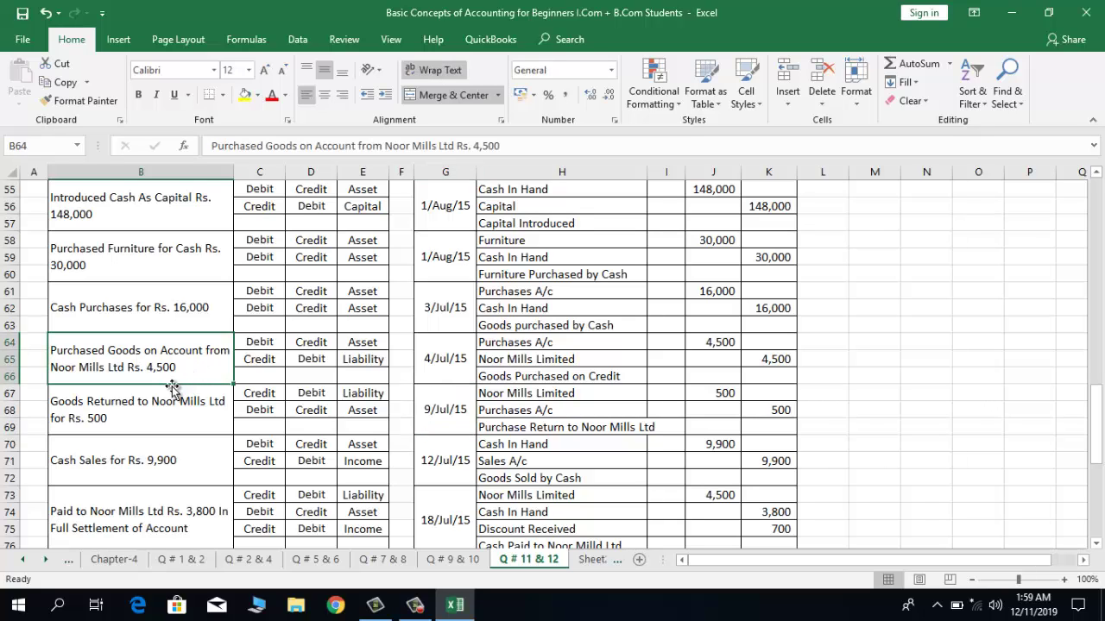
pyautogui.click(159, 418)
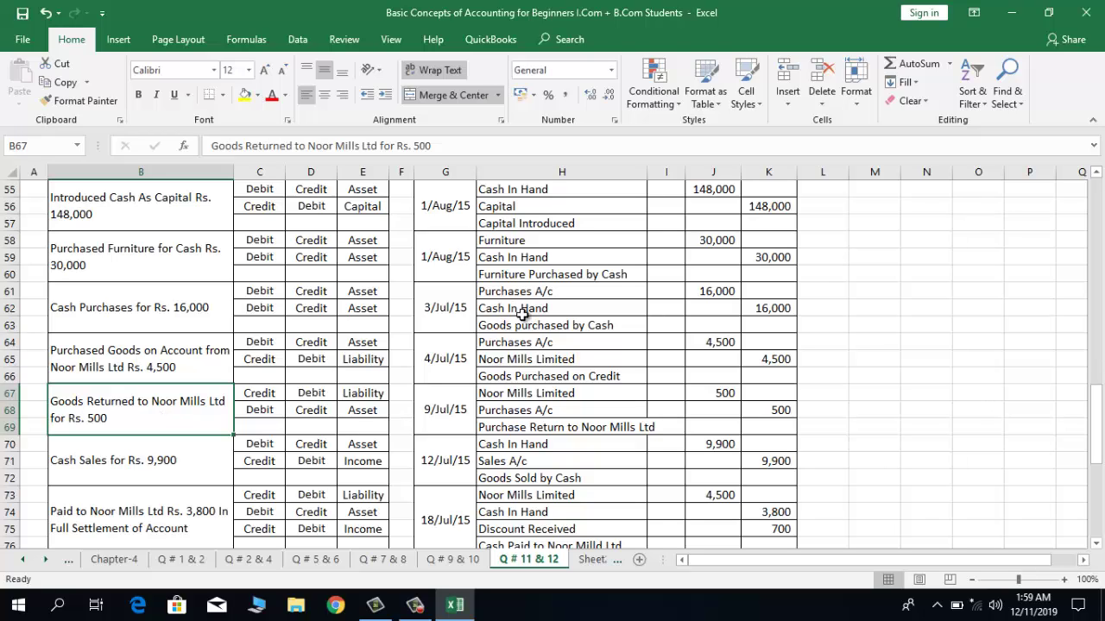
pyautogui.click(546, 343)
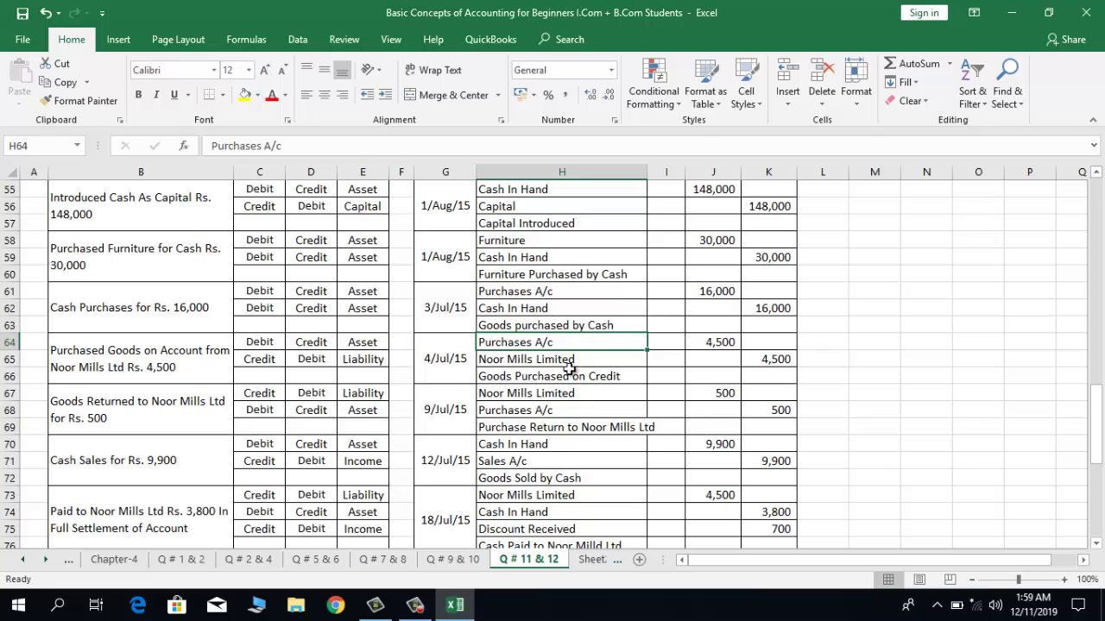
pyautogui.click(551, 411)
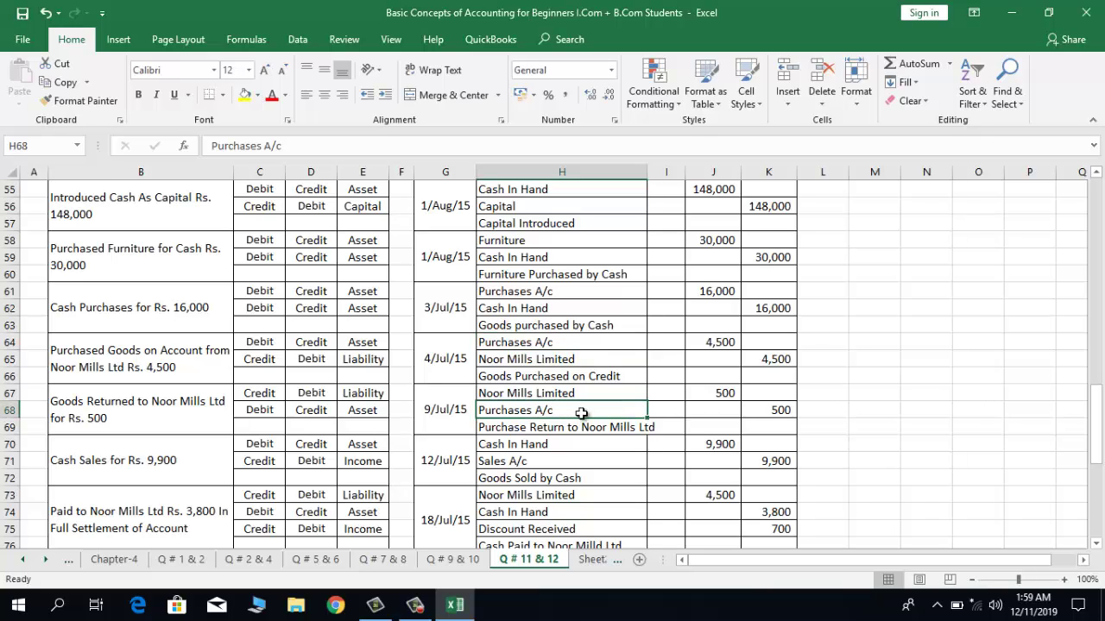
pyautogui.click(710, 343)
pyautogui.click(583, 417)
pyautogui.click(777, 411)
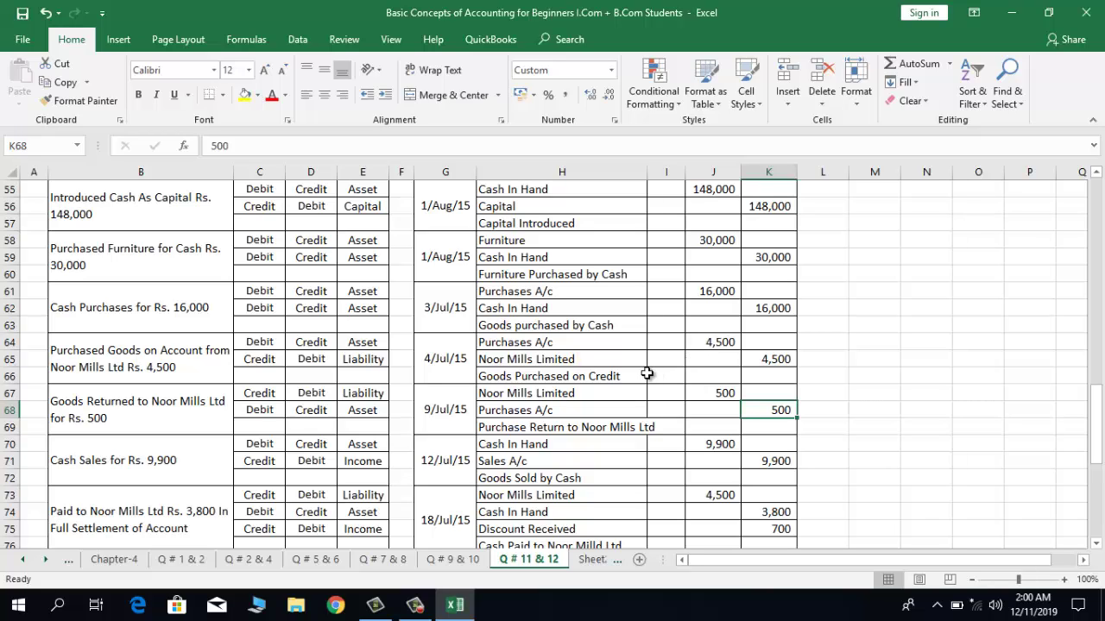
pyautogui.click(585, 415)
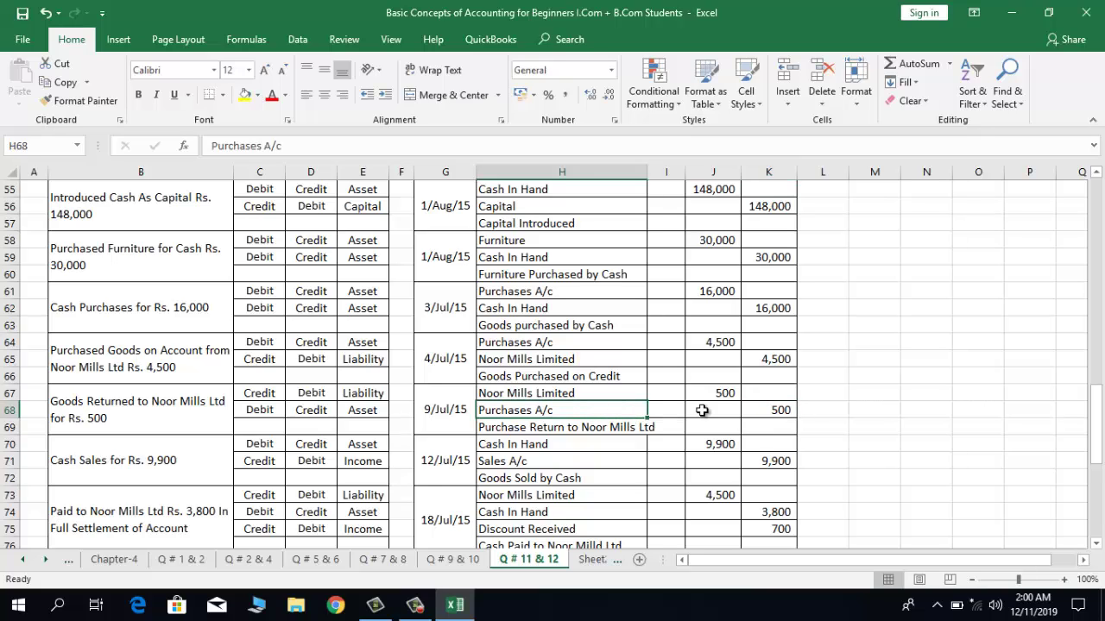
pyautogui.click(754, 410)
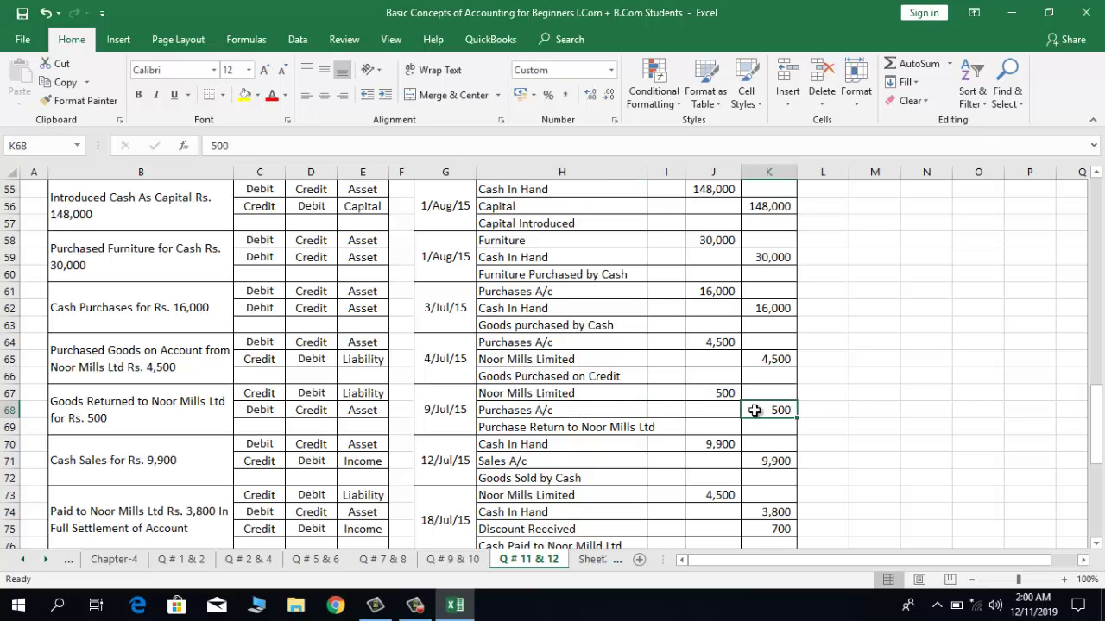
# Compare the Noor Mills Limited debit in the 9/Jul/15 return entry with its credit in the 4/Jul/15 purchase entry
pyautogui.click(589, 396)
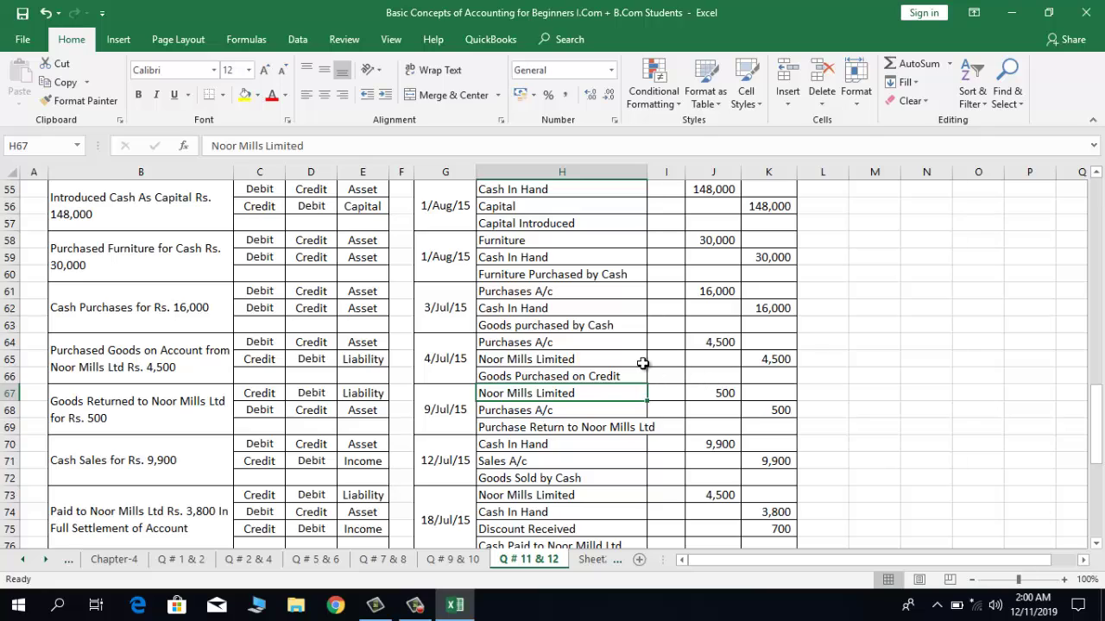
pyautogui.click(588, 361)
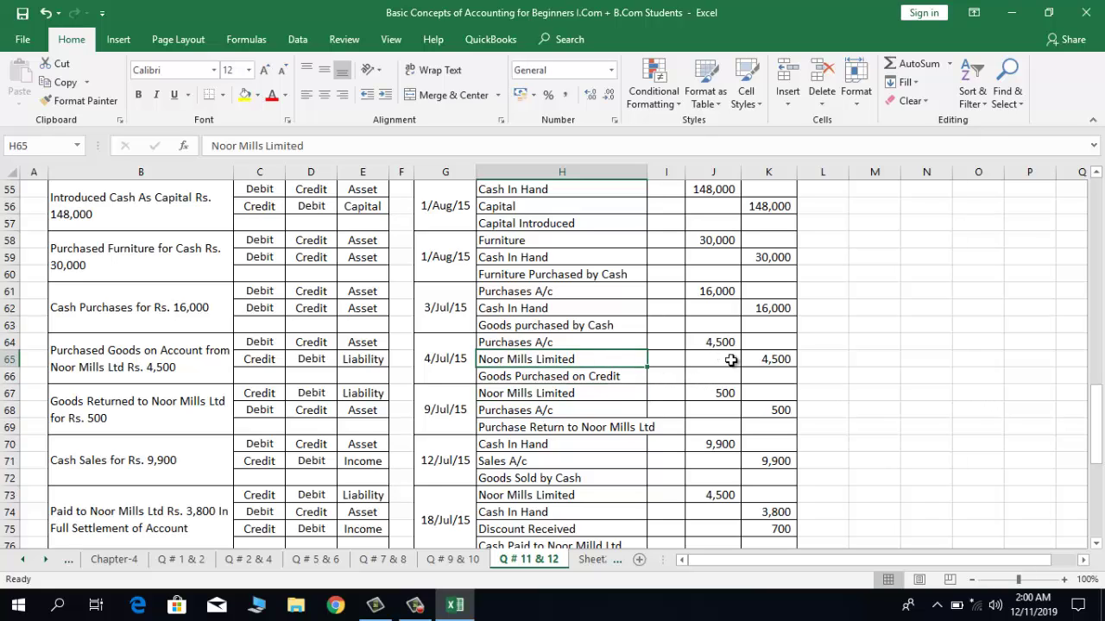
pyautogui.click(763, 359)
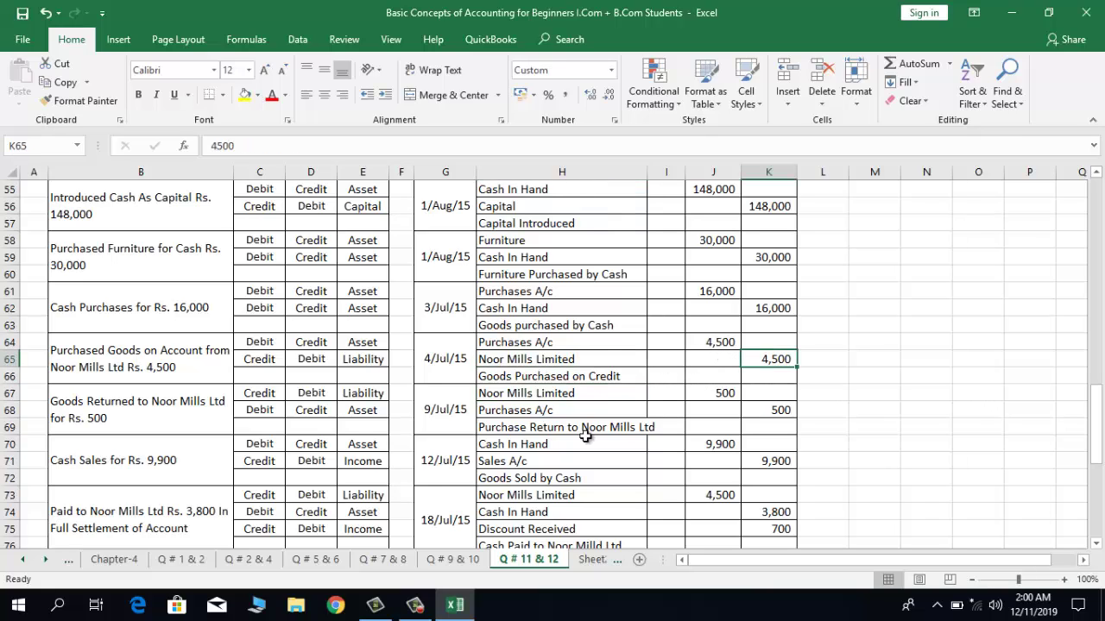
pyautogui.click(584, 395)
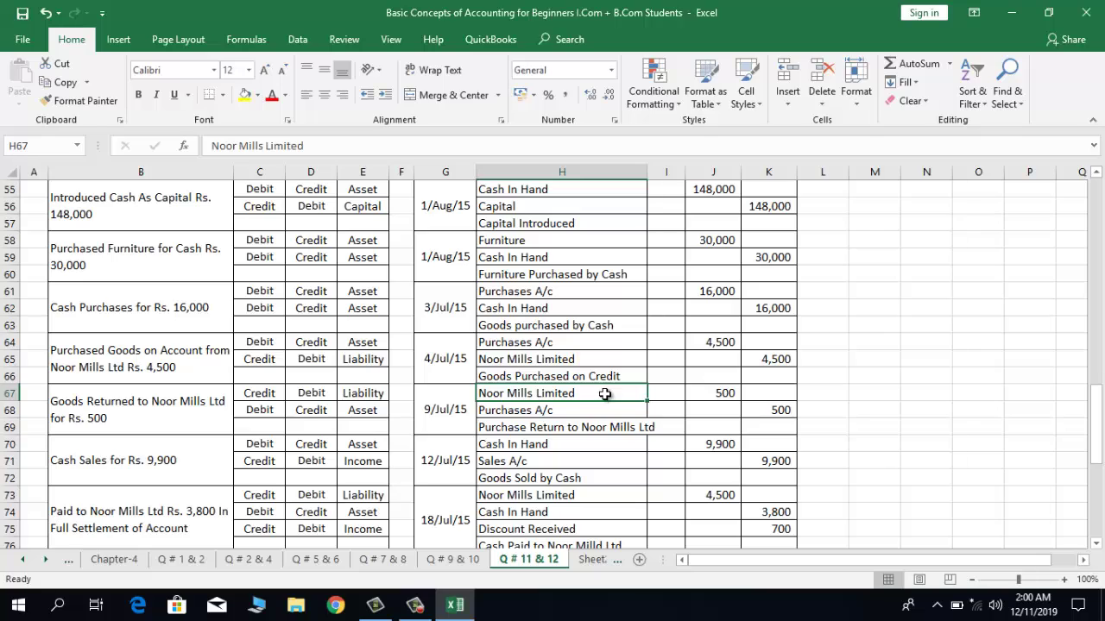
pyautogui.click(700, 392)
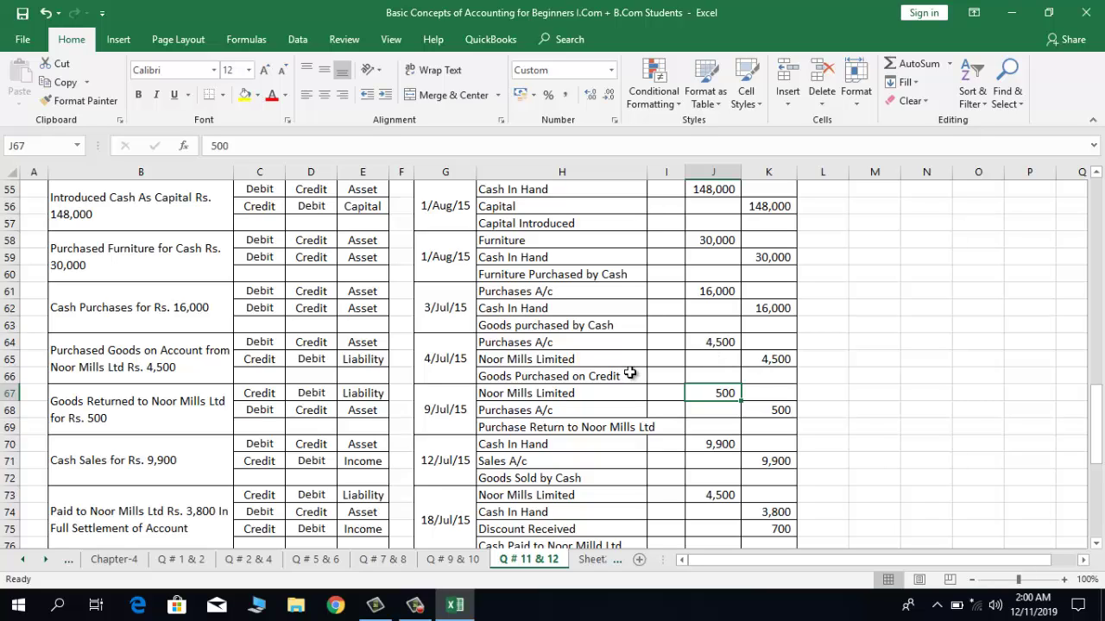
pyautogui.click(755, 362)
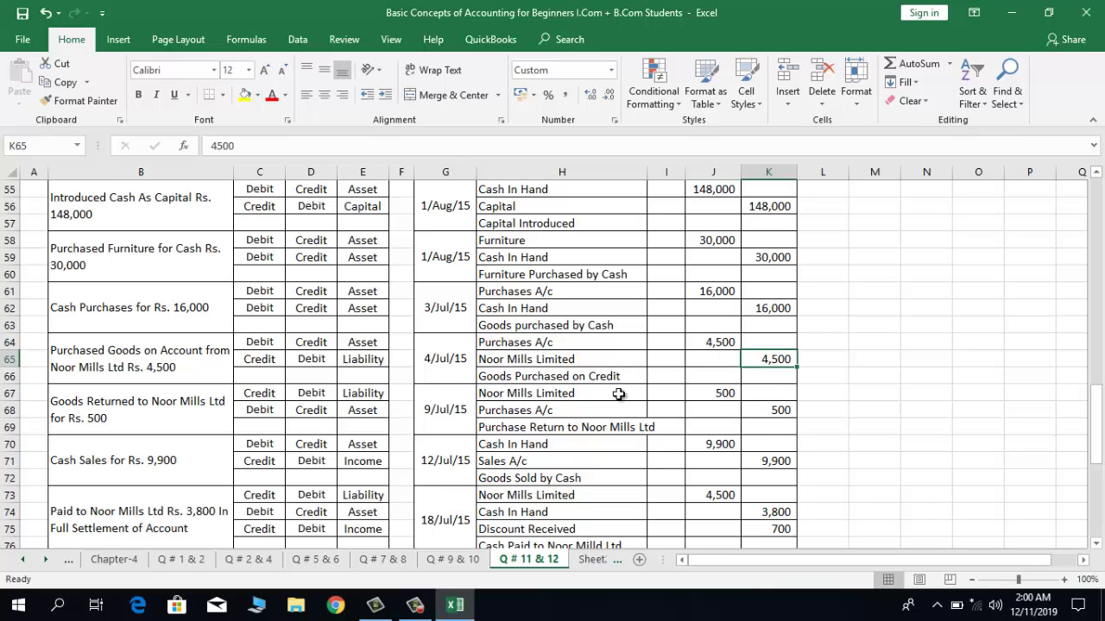
pyautogui.click(703, 394)
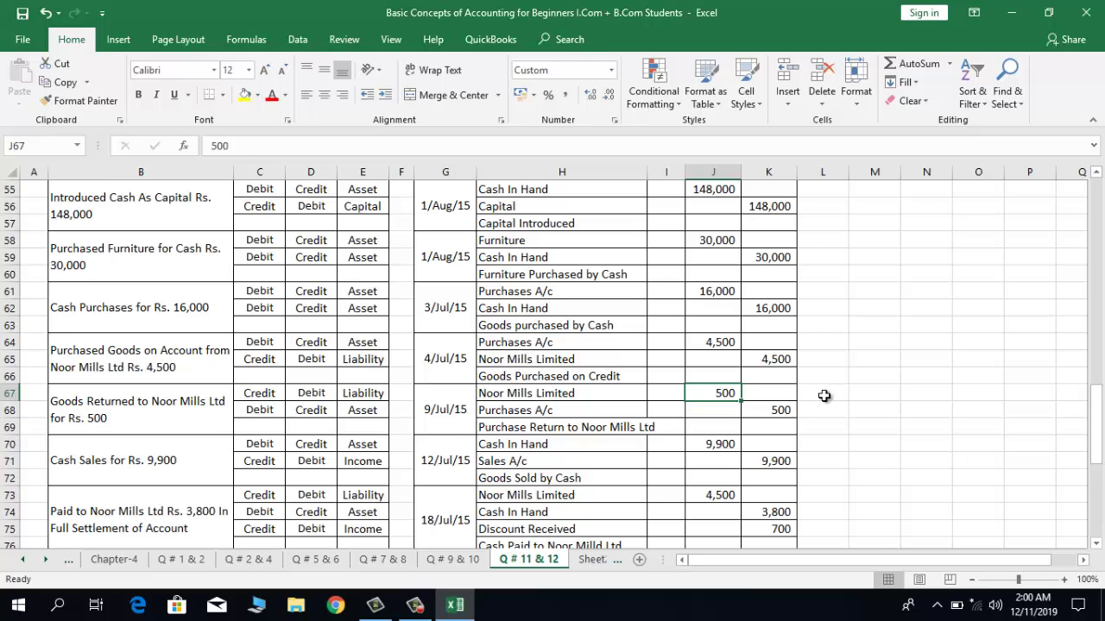
pyautogui.click(1096, 544)
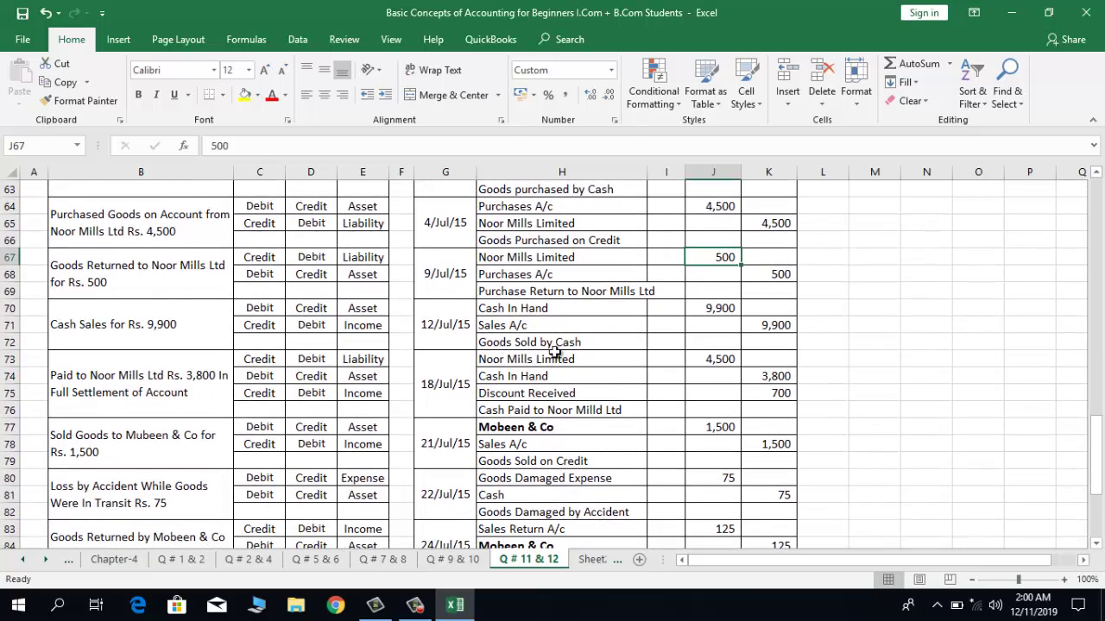
# Review the 12/Jul/15 cash sales transaction, covering its Cash In Hand debit, Sales A/c credit and description
pyautogui.click(432, 339)
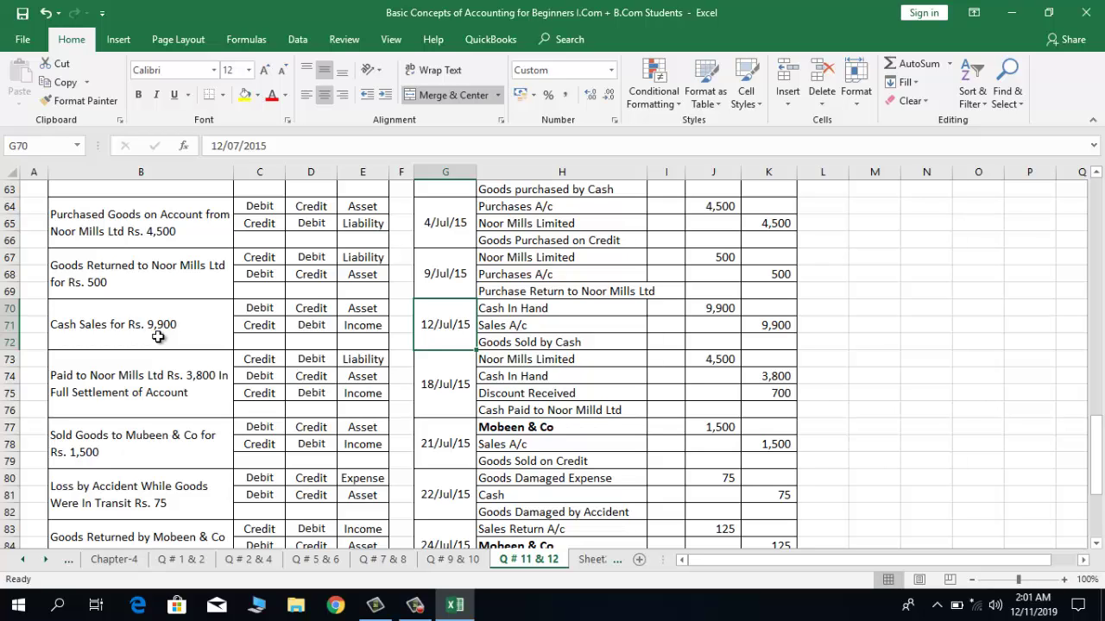
pyautogui.click(74, 340)
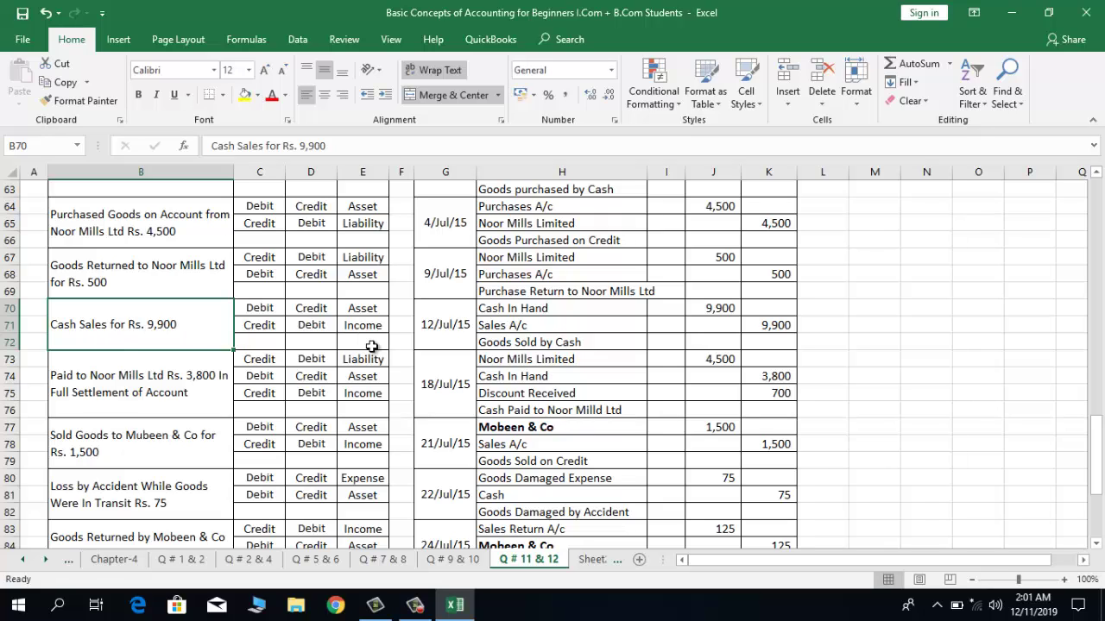
pyautogui.click(553, 309)
pyautogui.click(713, 308)
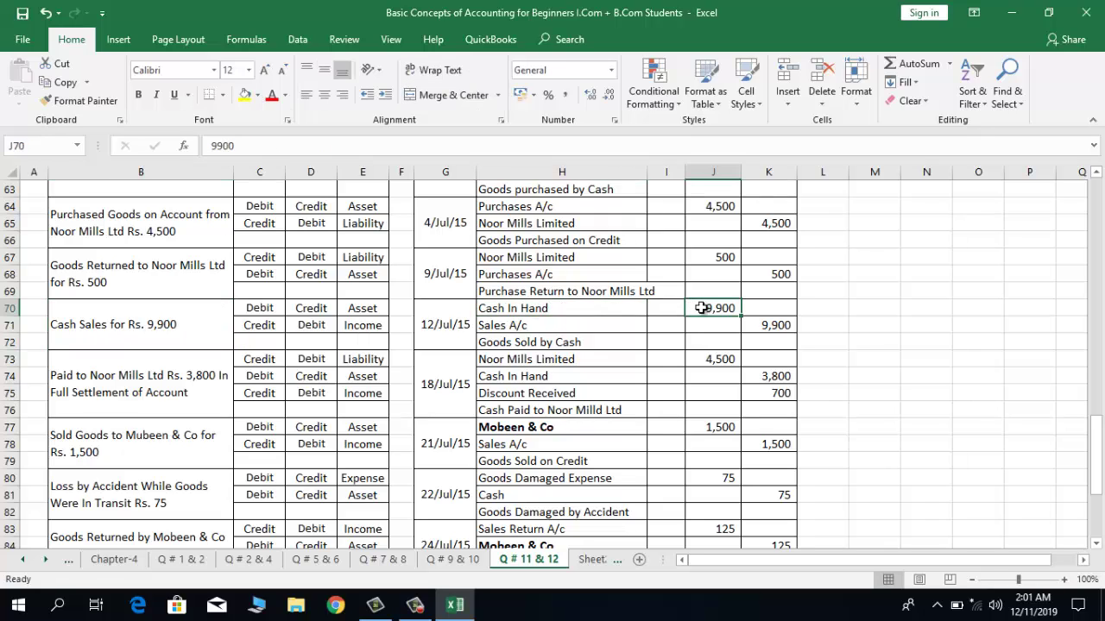
pyautogui.click(574, 331)
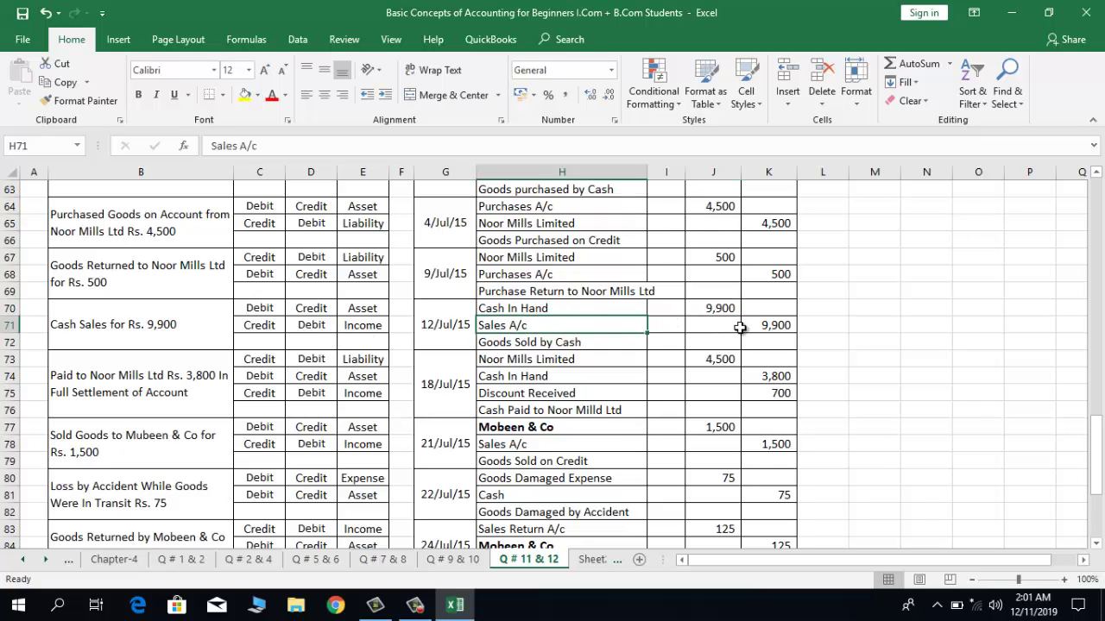
pyautogui.click(748, 327)
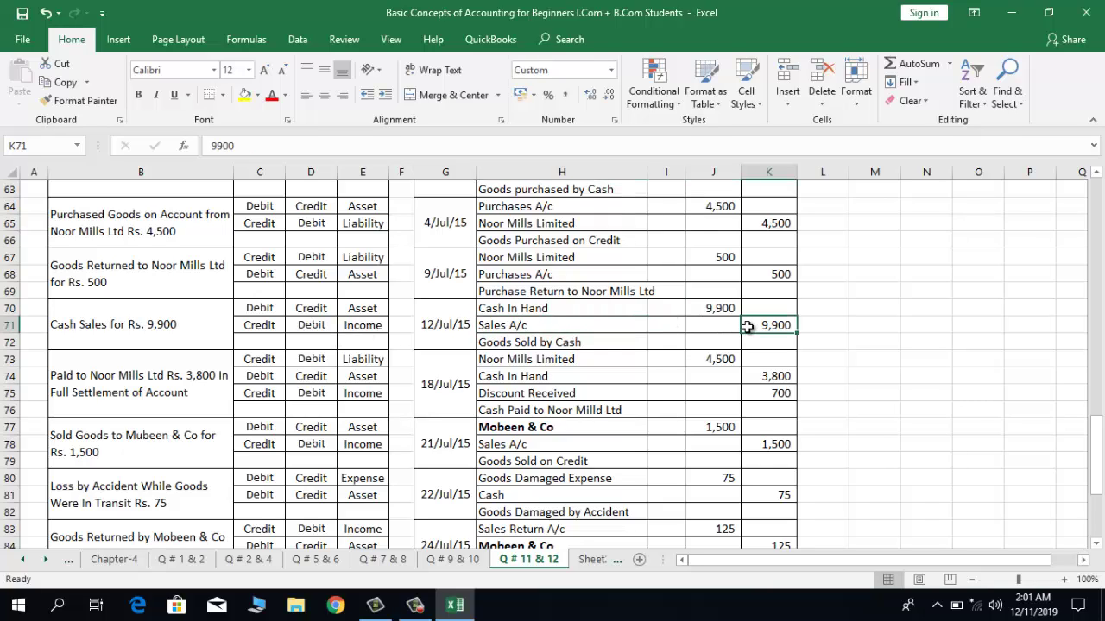
pyautogui.click(594, 346)
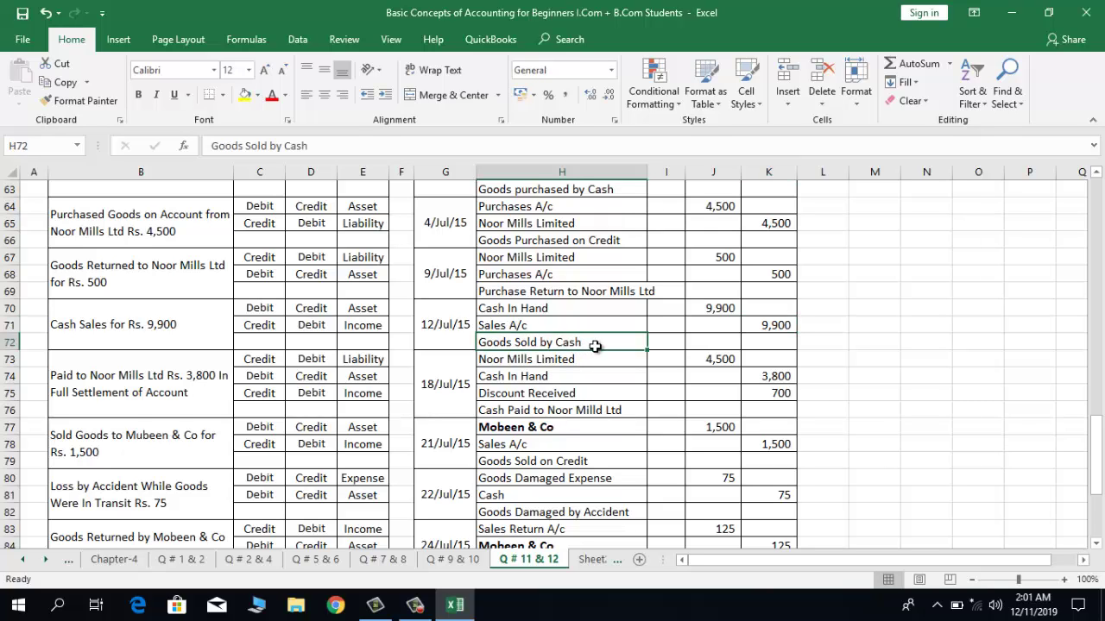
# Compare the 18/Jul/15 full settlement to Noor Mills Ltd with its 4/Jul/15 purchase credit and 9/Jul/15 return debit
pyautogui.click(439, 412)
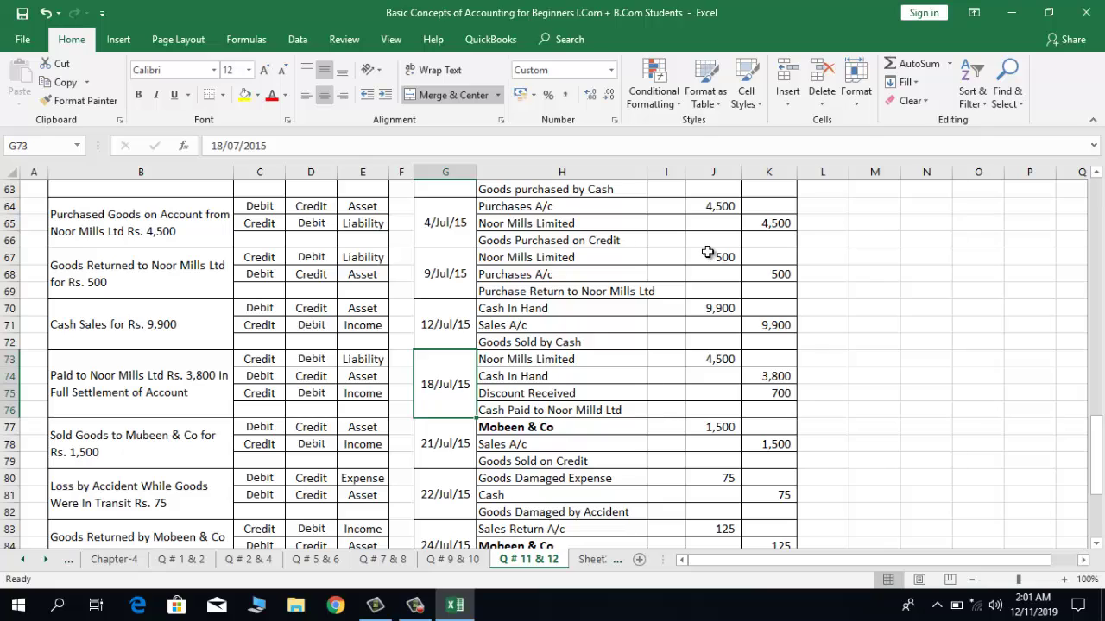
pyautogui.click(756, 226)
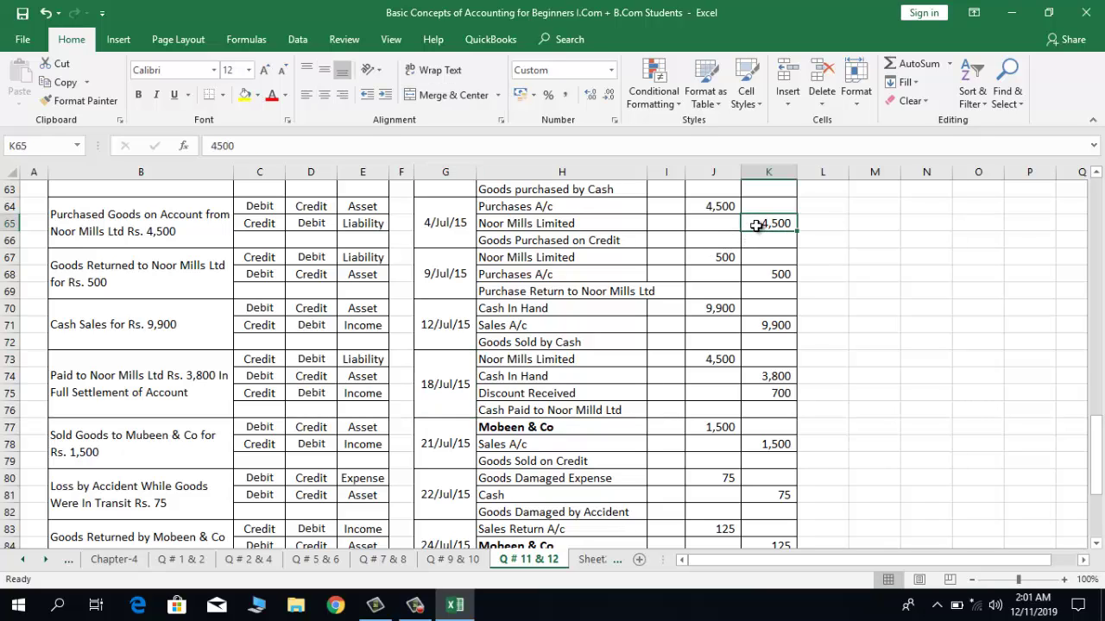
pyautogui.click(574, 258)
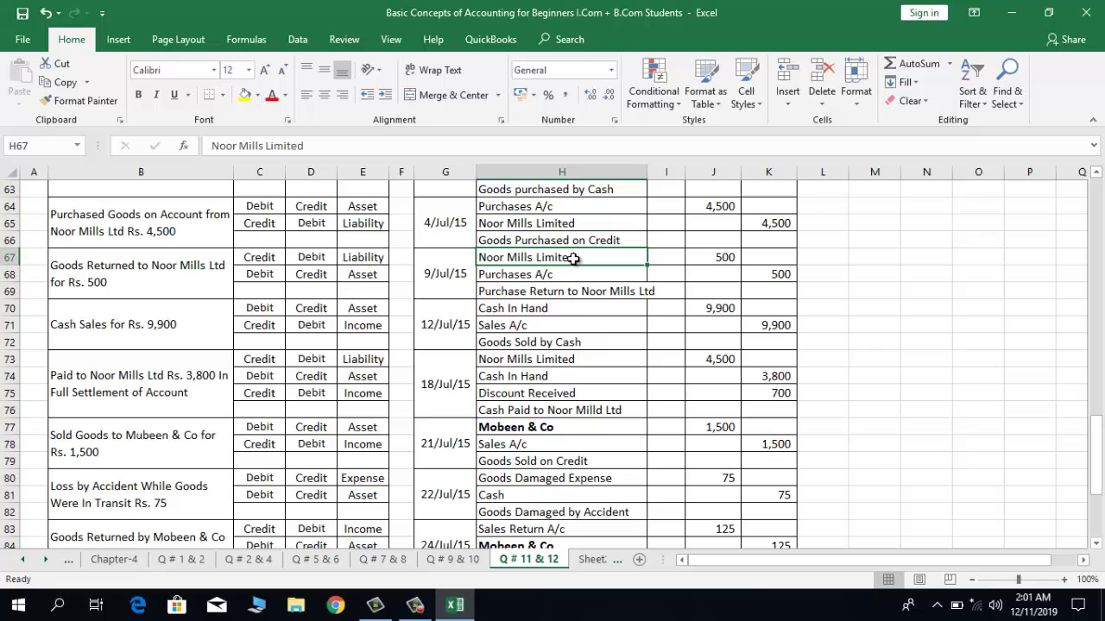
pyautogui.click(699, 261)
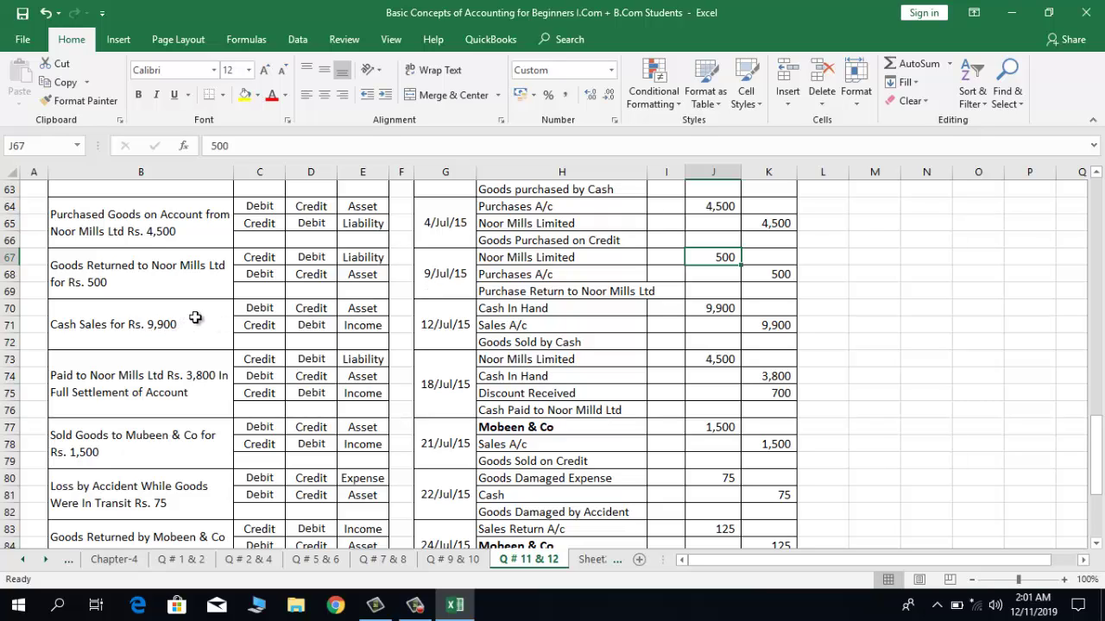
pyautogui.click(193, 395)
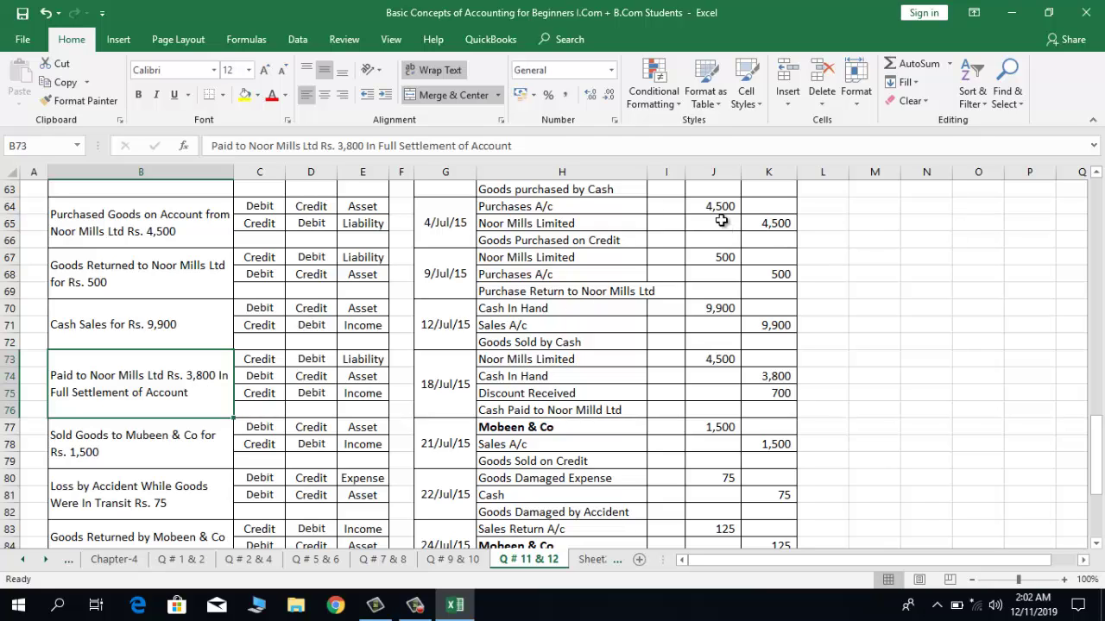
pyautogui.click(776, 223)
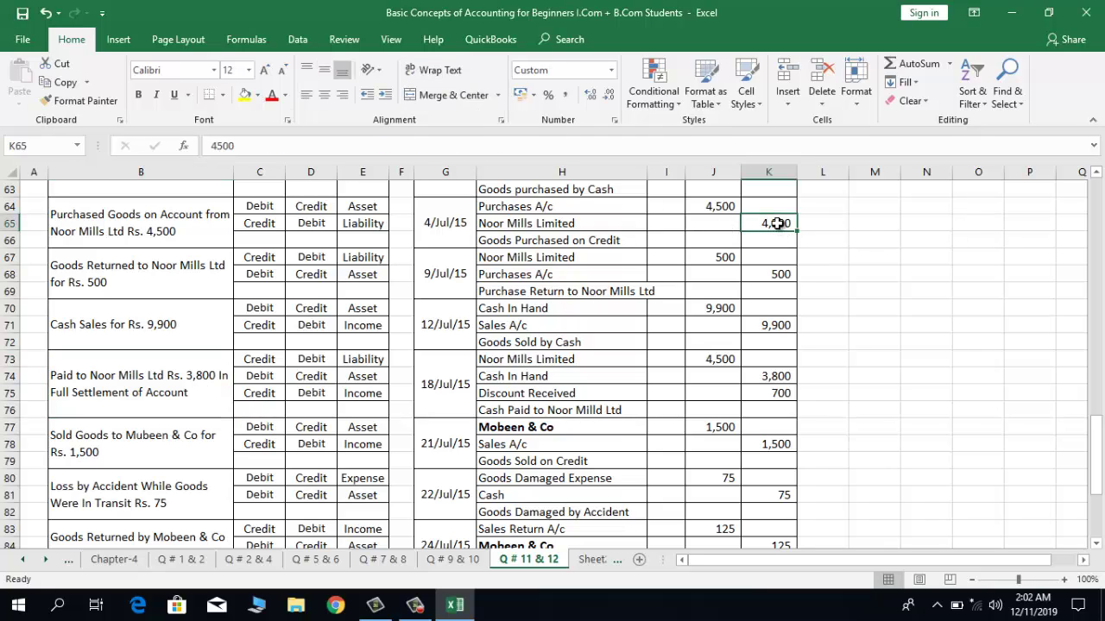
pyautogui.click(709, 264)
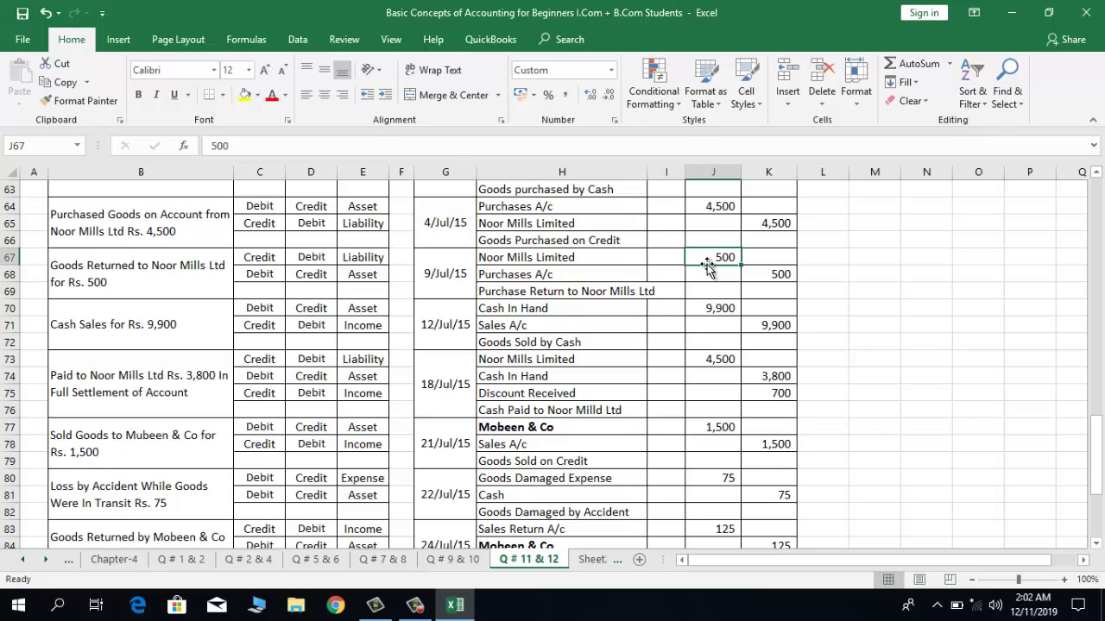
pyautogui.click(156, 399)
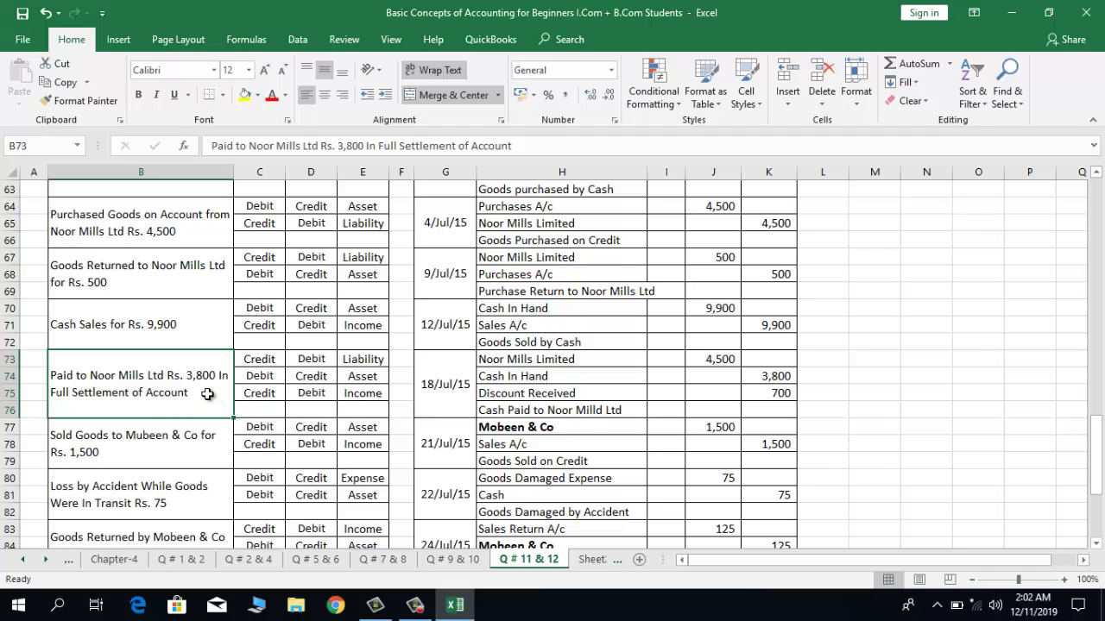
pyautogui.click(723, 222)
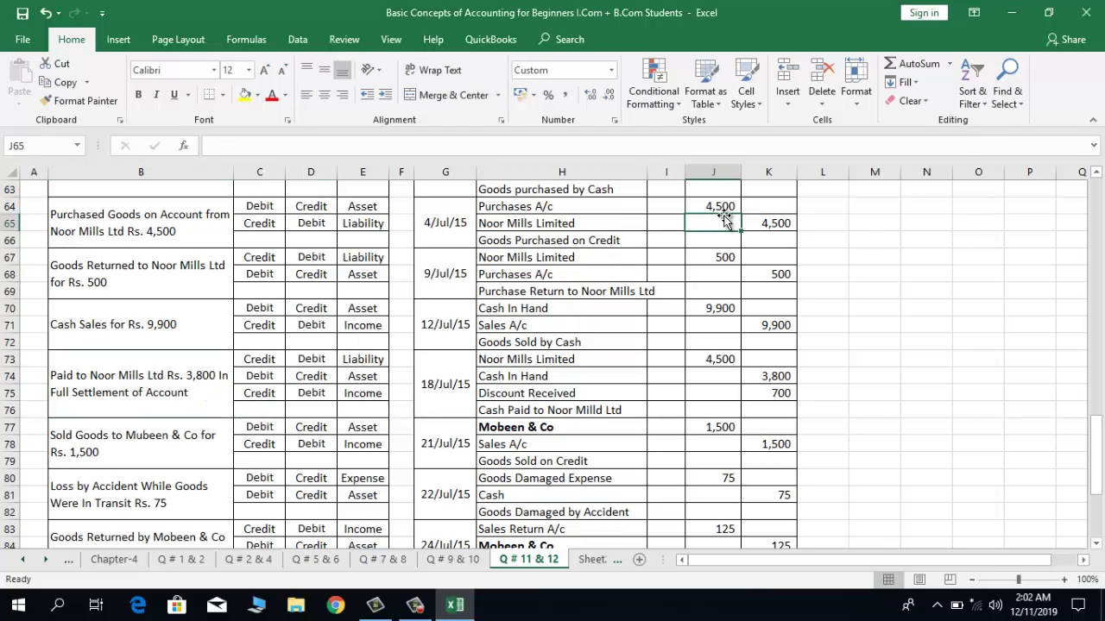
pyautogui.click(775, 225)
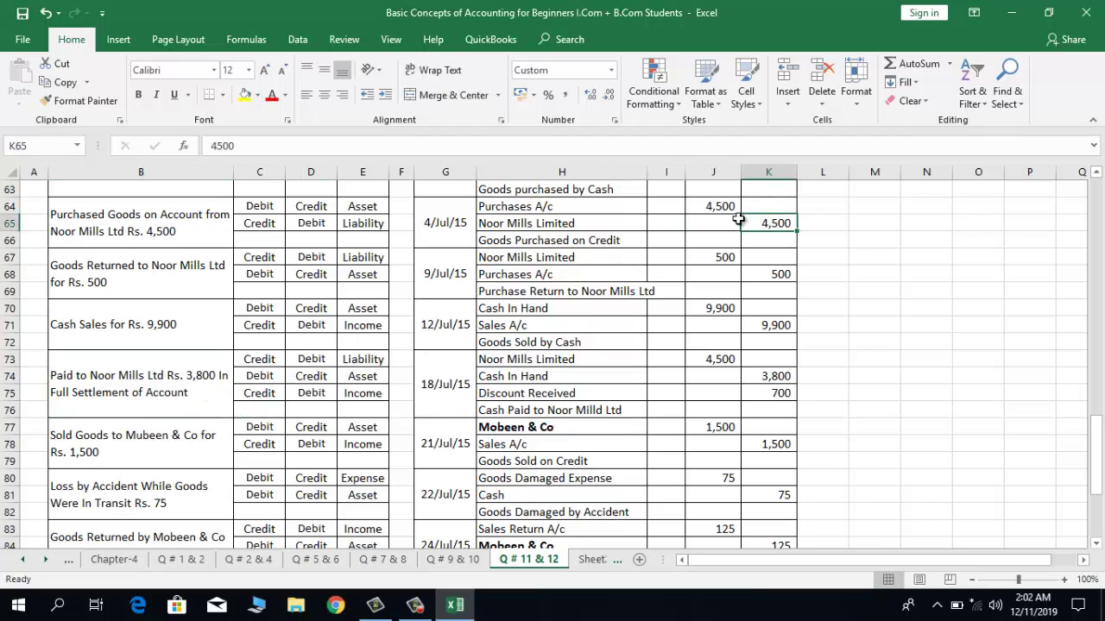
pyautogui.click(712, 256)
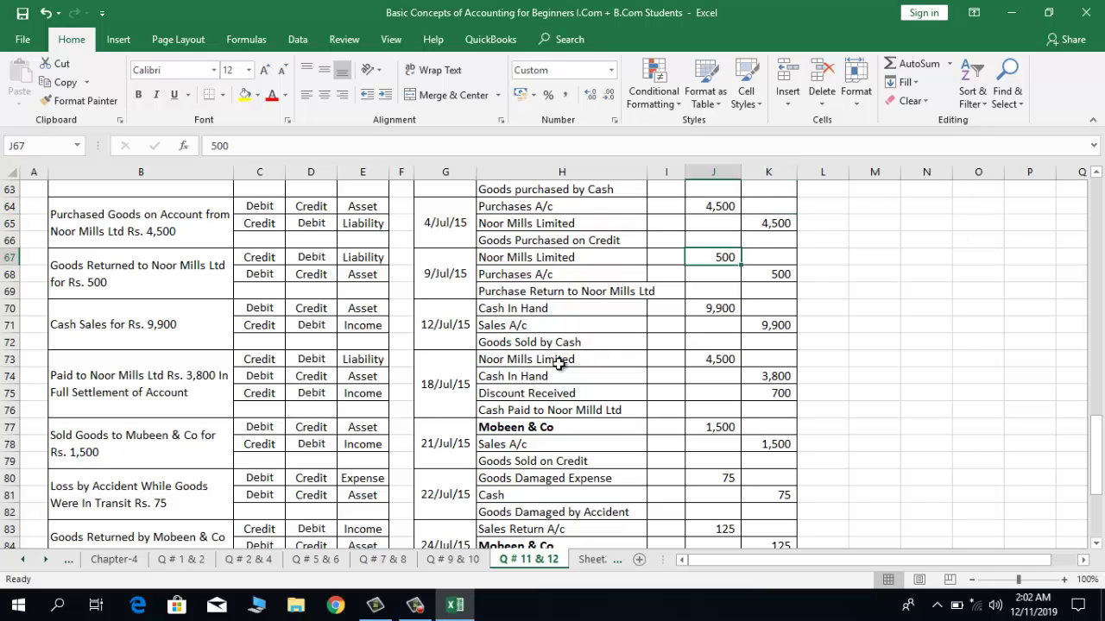
# Set the Noor Mills Limited debit in the 18/Jul/15 settlement entry to 4,000
pyautogui.click(596, 359)
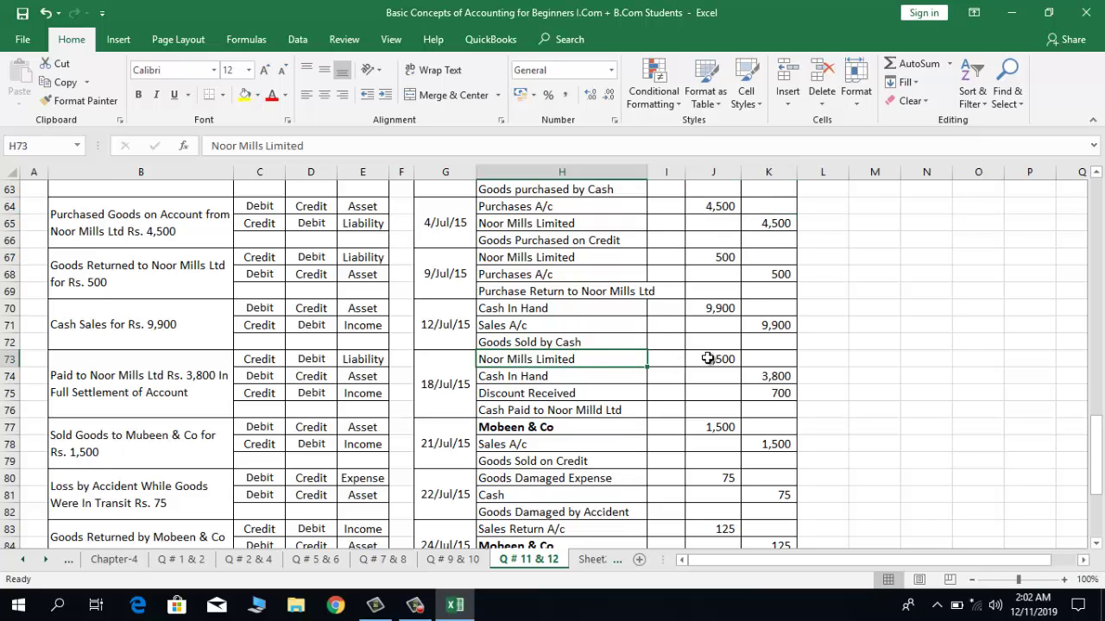
pyautogui.click(708, 359)
pyautogui.write('4000')
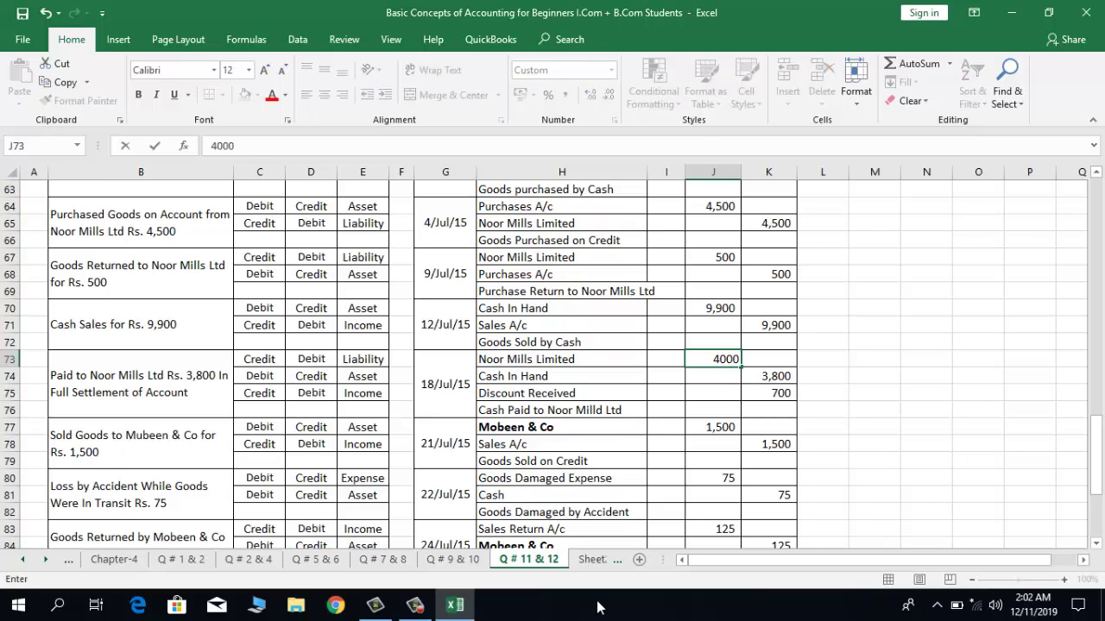
pyautogui.press('Return')
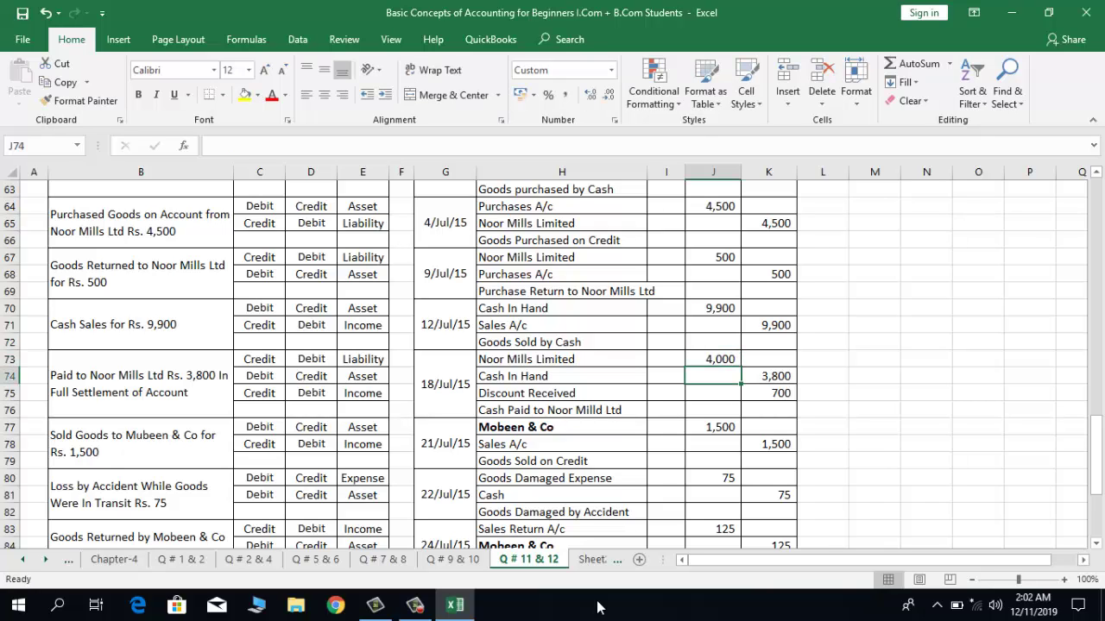
pyautogui.press('Up')
pyautogui.press('Left')
pyautogui.press('Left')
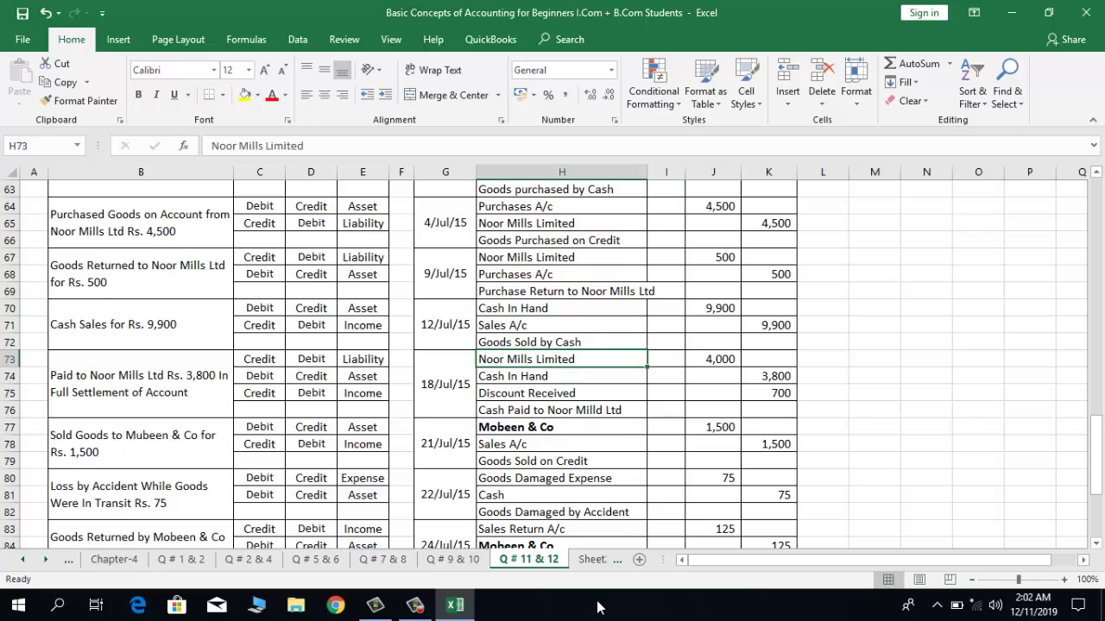
pyautogui.press('Right')
pyautogui.press('Right')
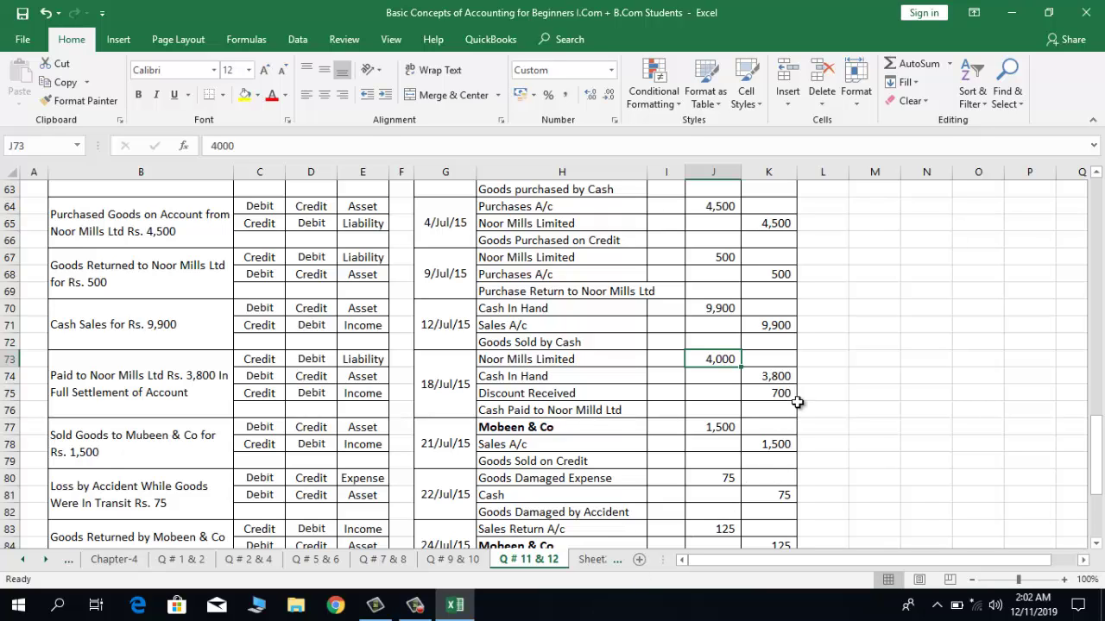
pyautogui.click(824, 227)
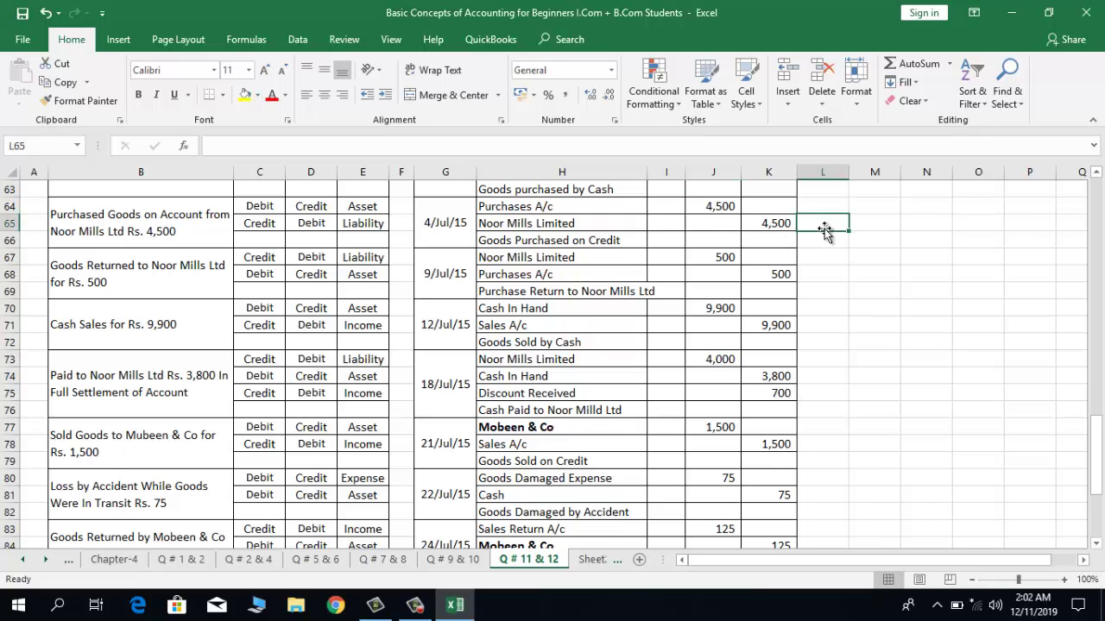
pyautogui.write('=')
pyautogui.press('Left')
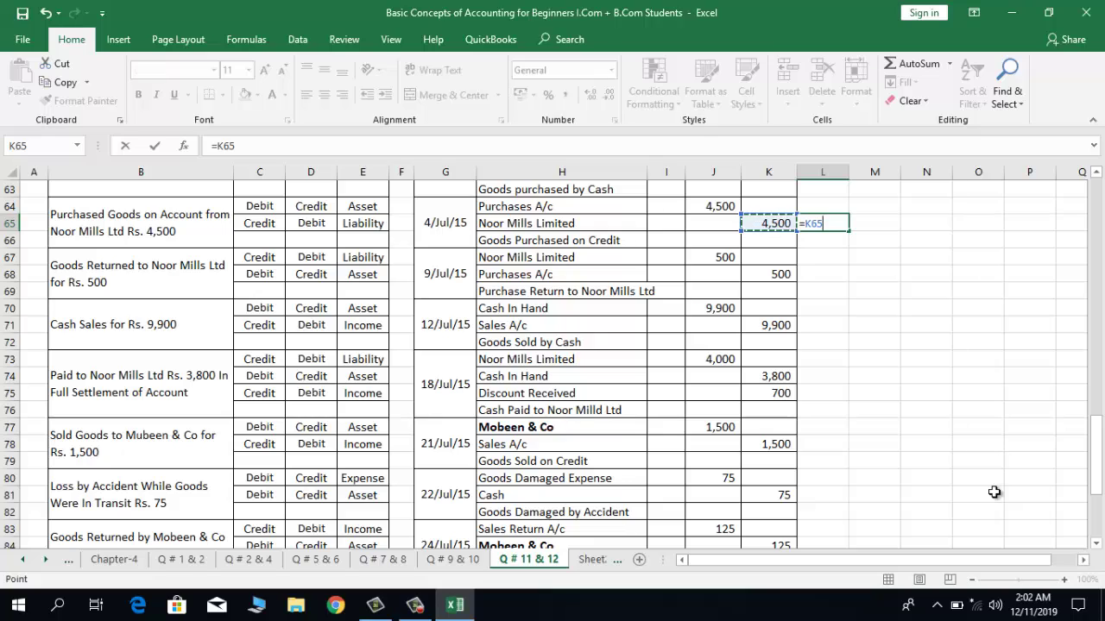
pyautogui.write('-')
pyautogui.press('Down')
pyautogui.press('Down')
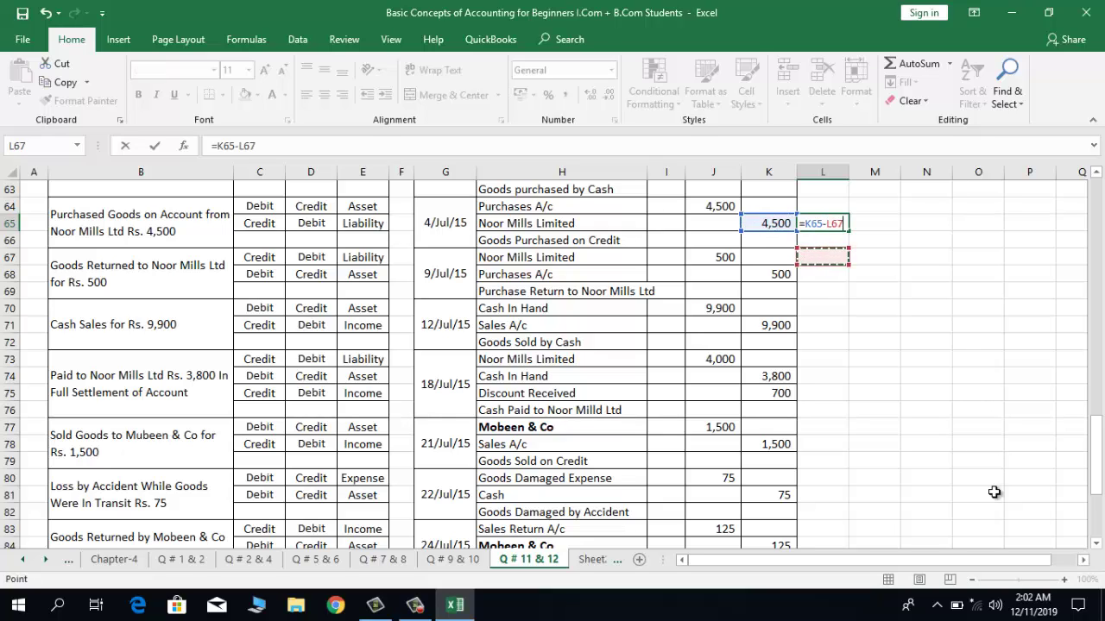
pyautogui.press('Left')
pyautogui.press('Left')
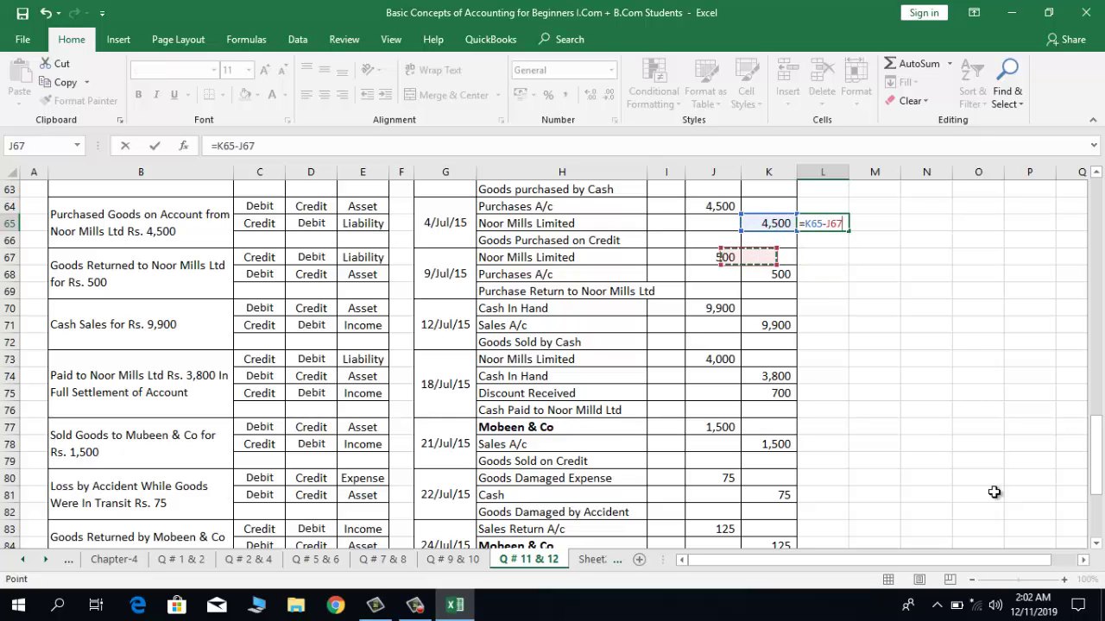
pyautogui.hotkey('ctrl', 'Return')
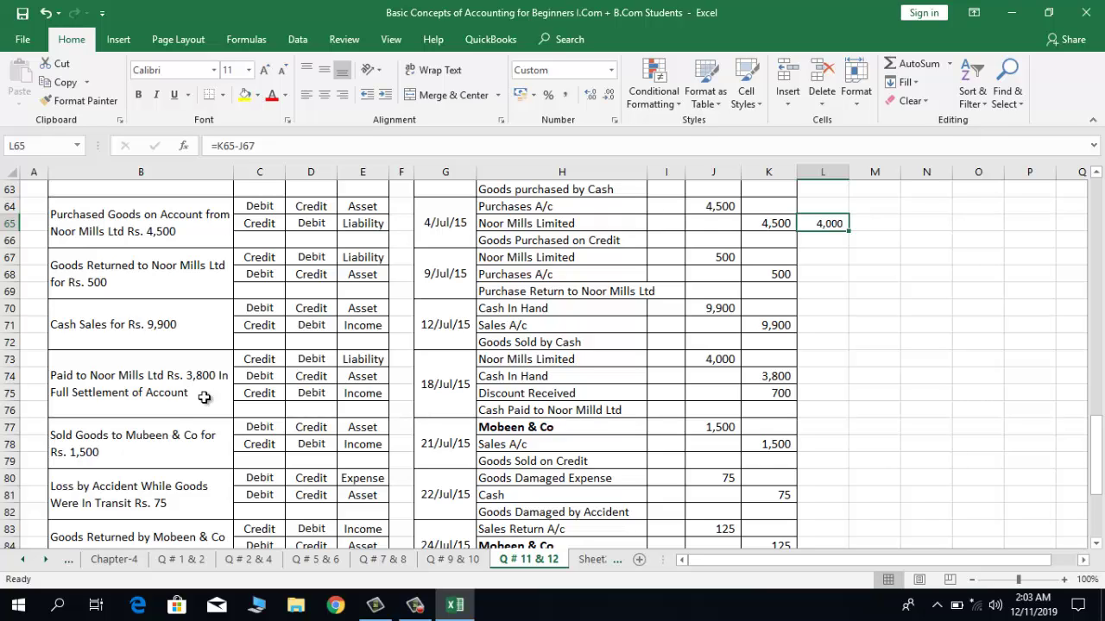
# Go over the Noor Mills debit and Cash In Hand credit of 18/Jul/15, and set the Discount Received credit to 200
pyautogui.click(571, 360)
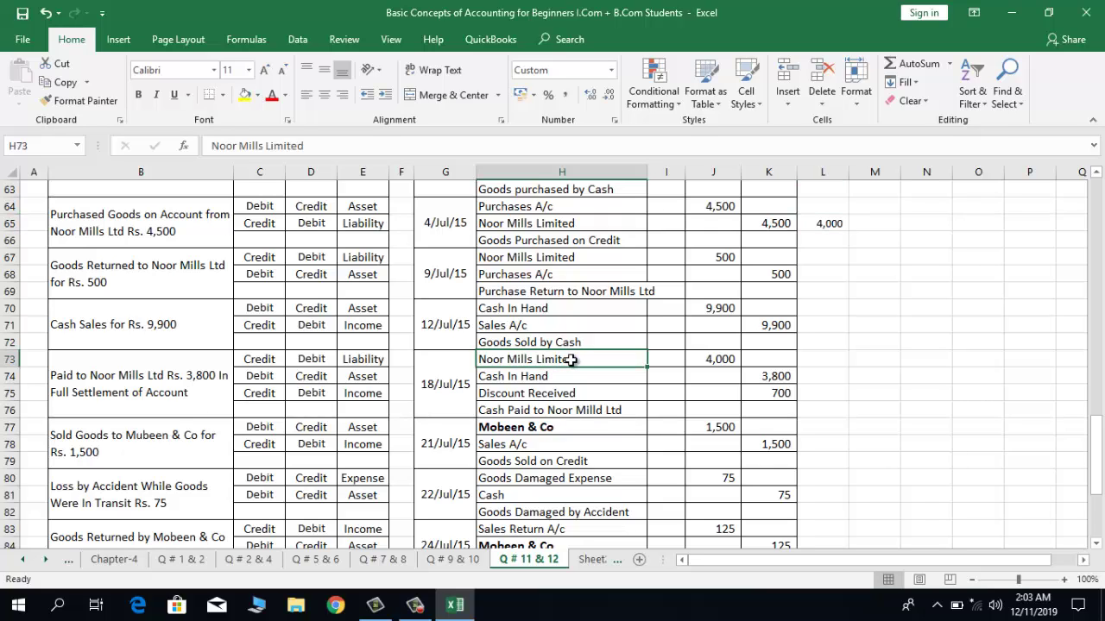
pyautogui.click(716, 359)
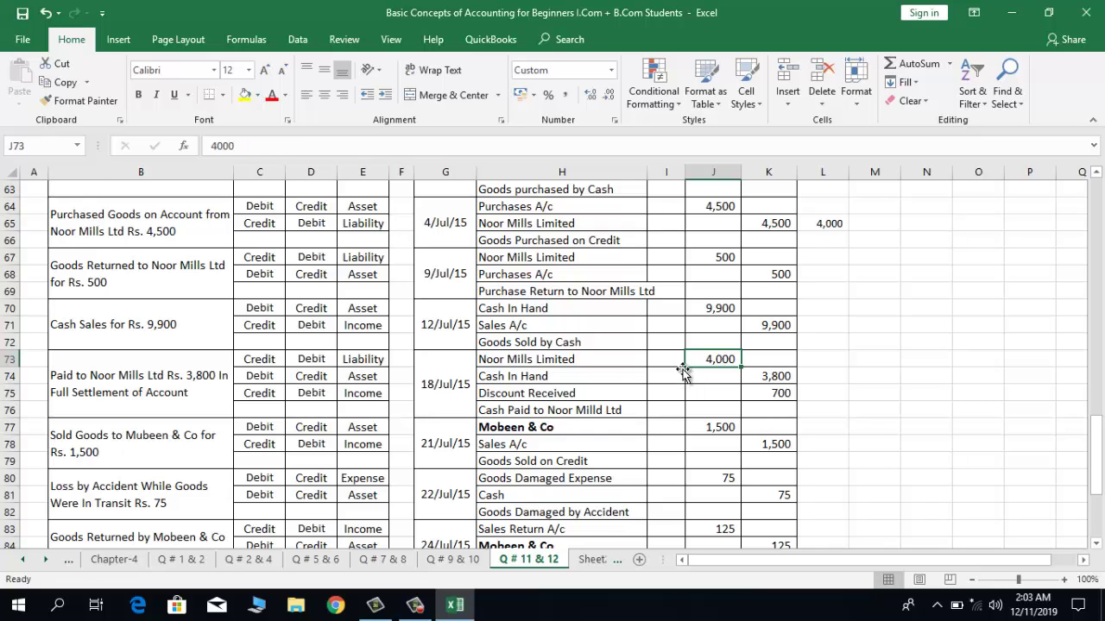
pyautogui.click(578, 377)
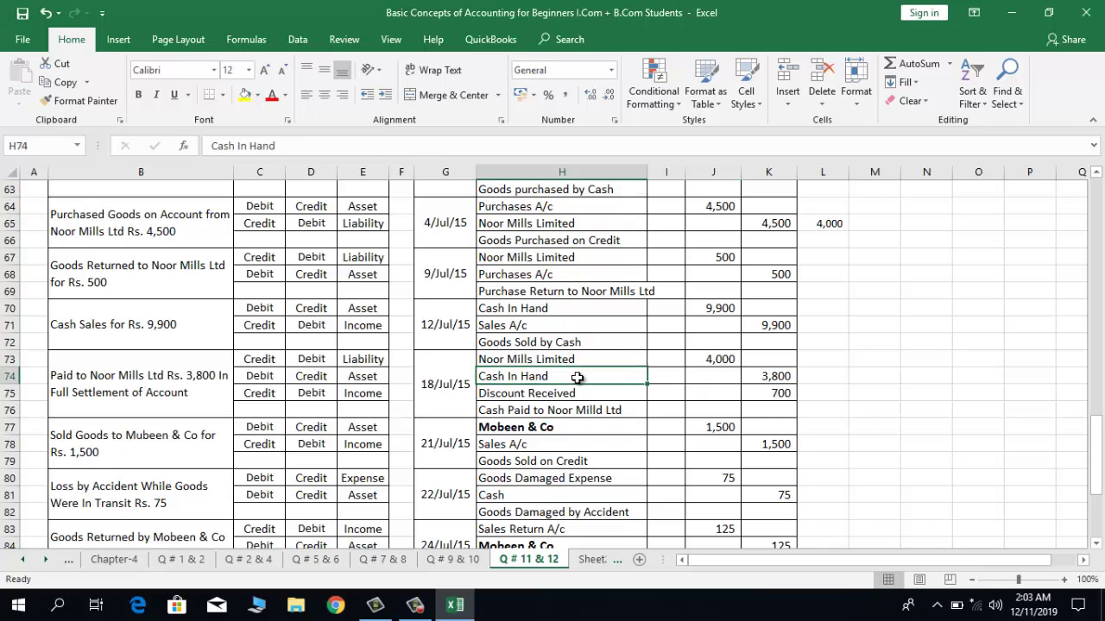
pyautogui.click(768, 376)
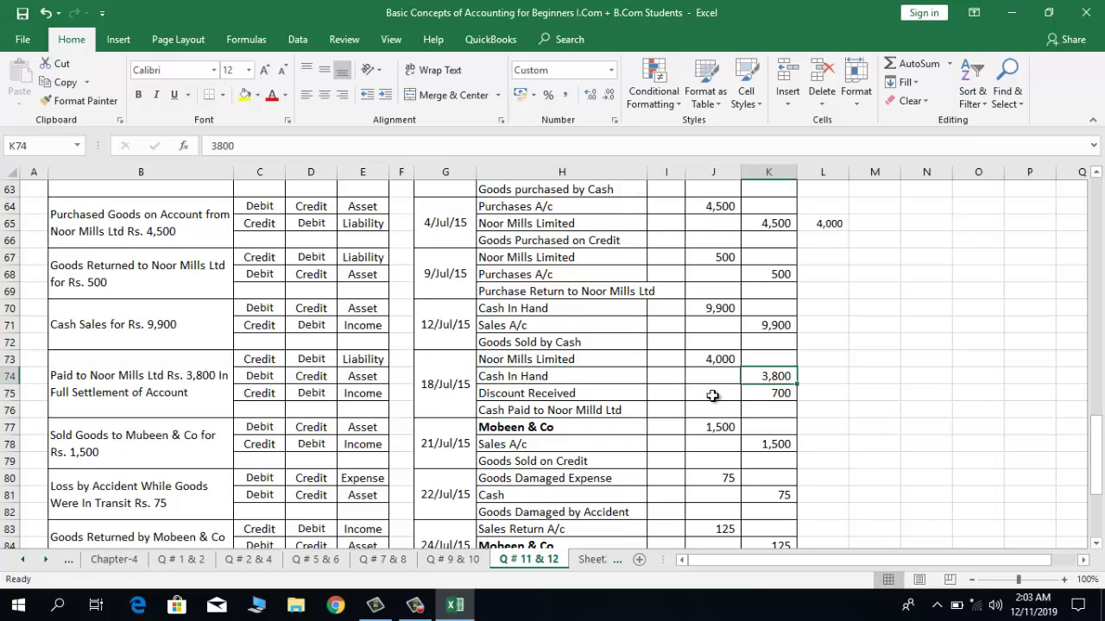
pyautogui.click(594, 397)
pyautogui.click(755, 397)
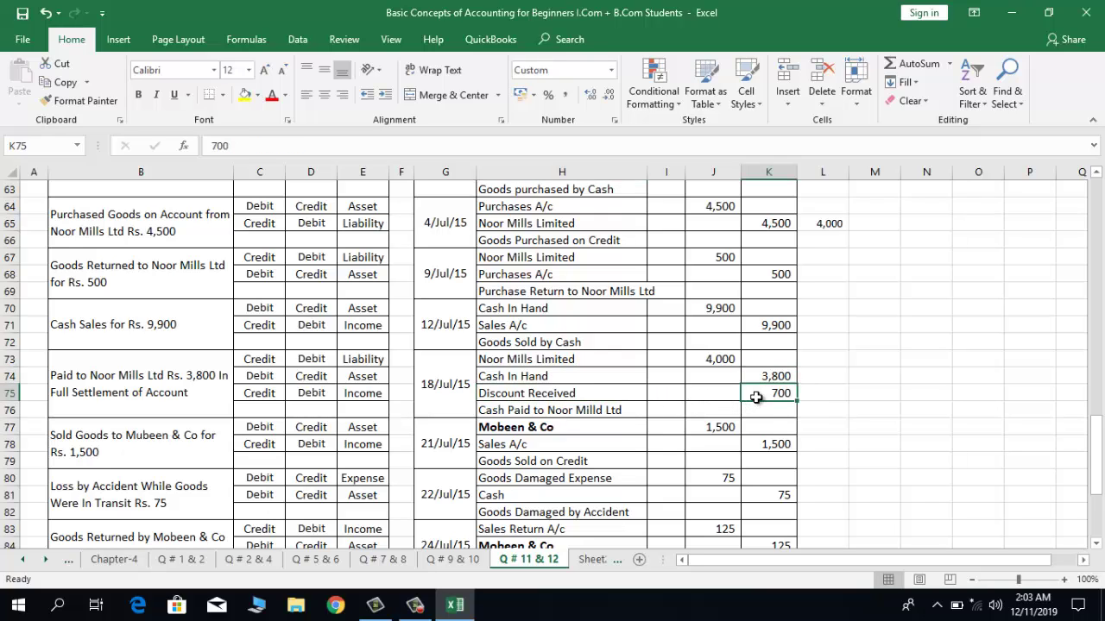
pyautogui.write('200')
pyautogui.press('Return')
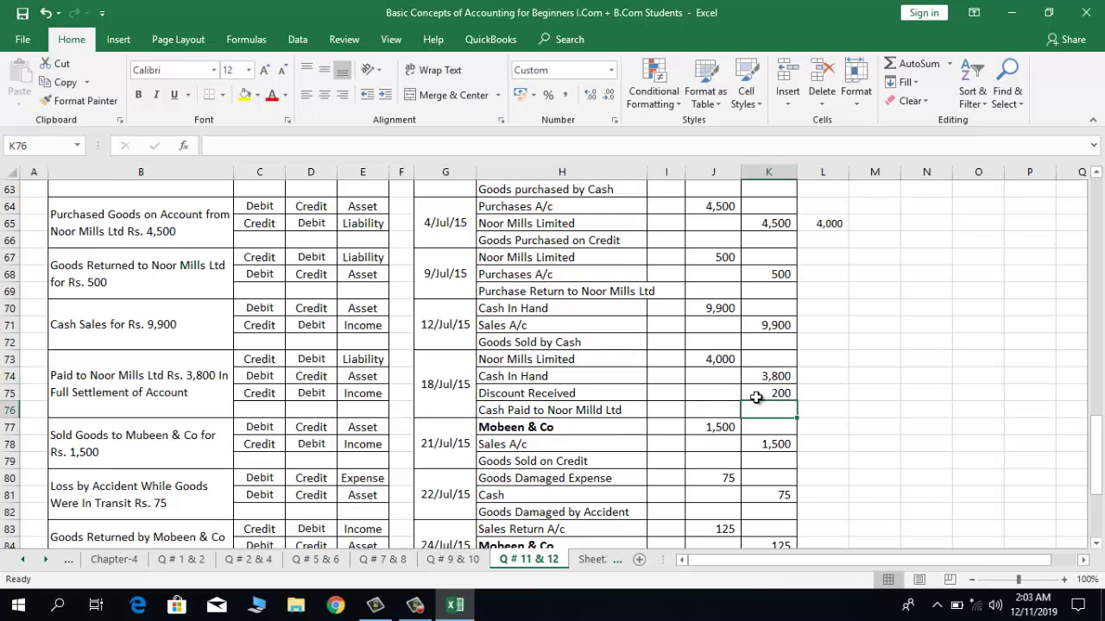
# Check the Noor Mills Limited debit of 18/Jul/15 against the Cash In Hand and Discount Received credits
pyautogui.click(717, 359)
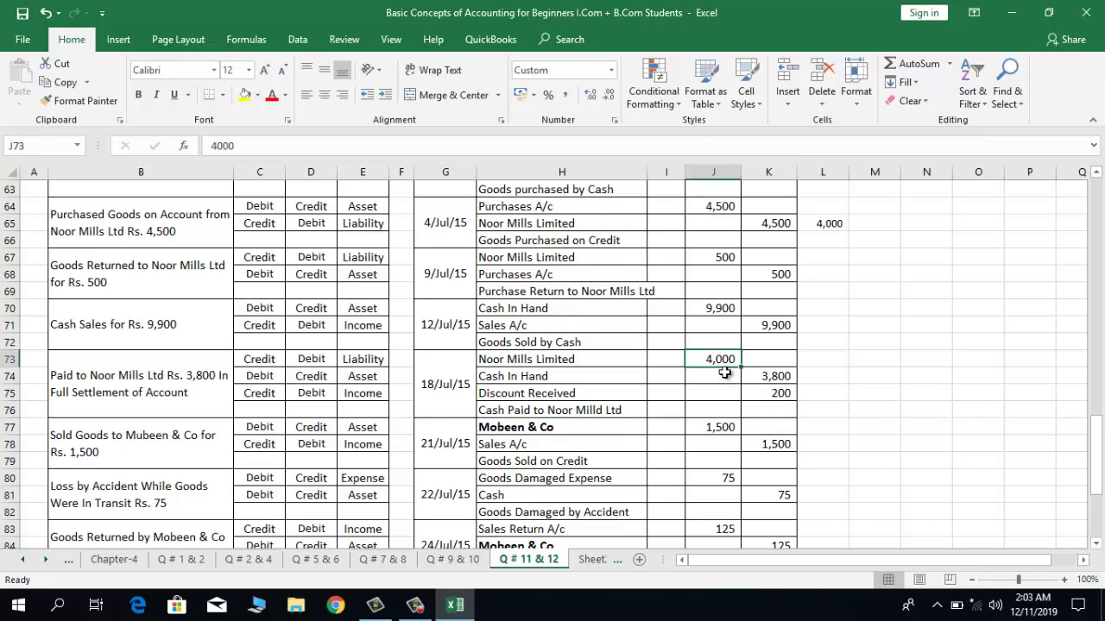
pyautogui.moveTo(755, 377); pyautogui.dragTo(752, 390)
pyautogui.click(699, 387)
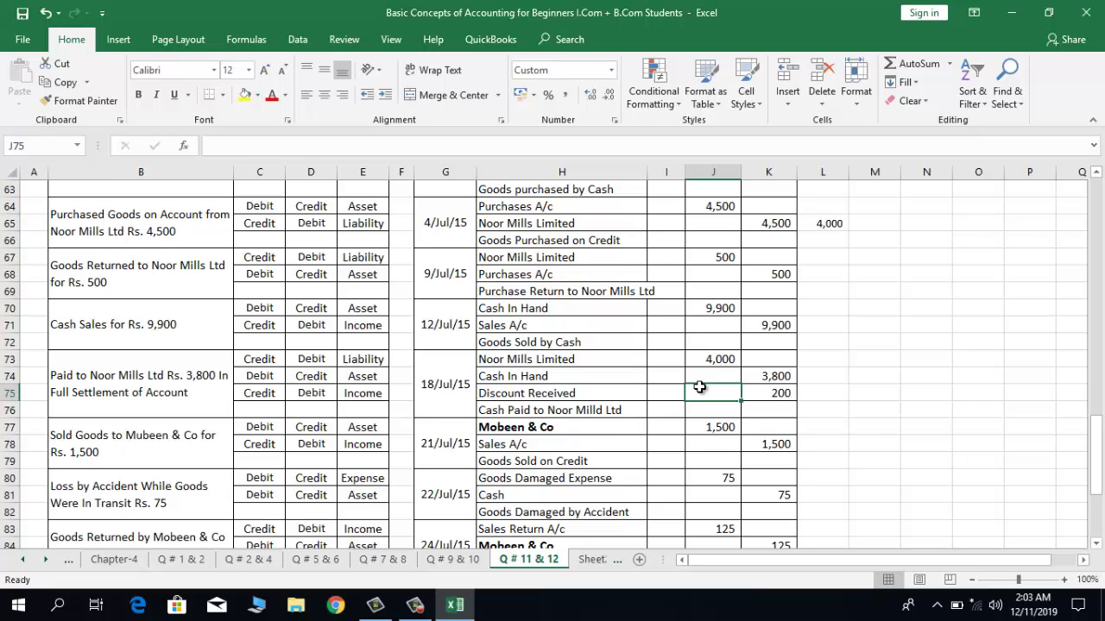
# Relate the Noor Mills Limited credit of 4/Jul/15 to the full-settlement payment transaction
pyautogui.click(569, 218)
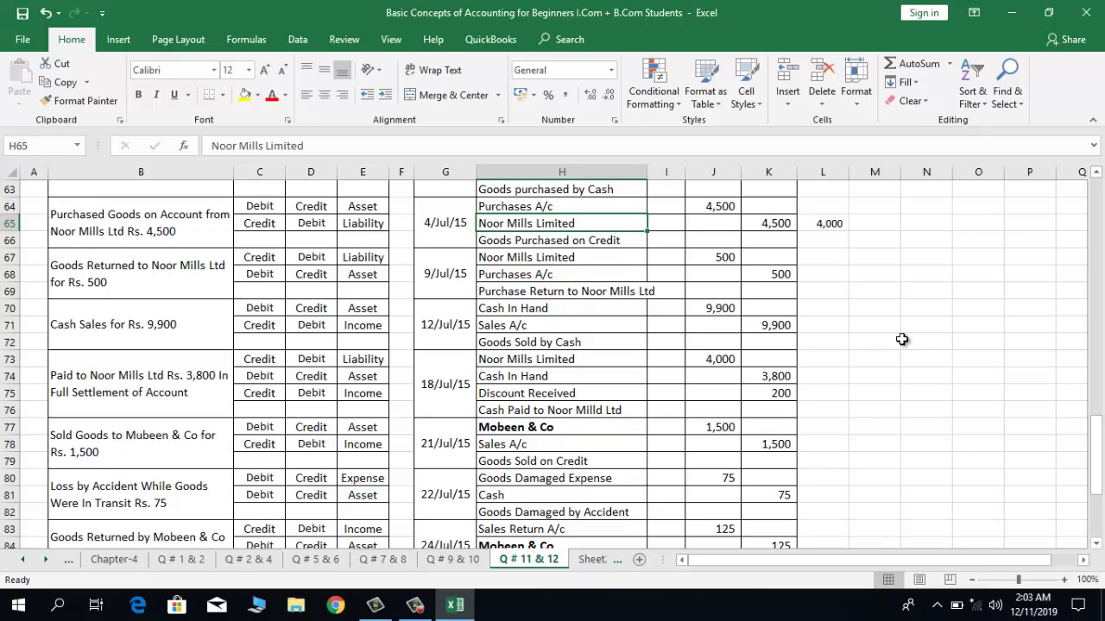
pyautogui.click(147, 397)
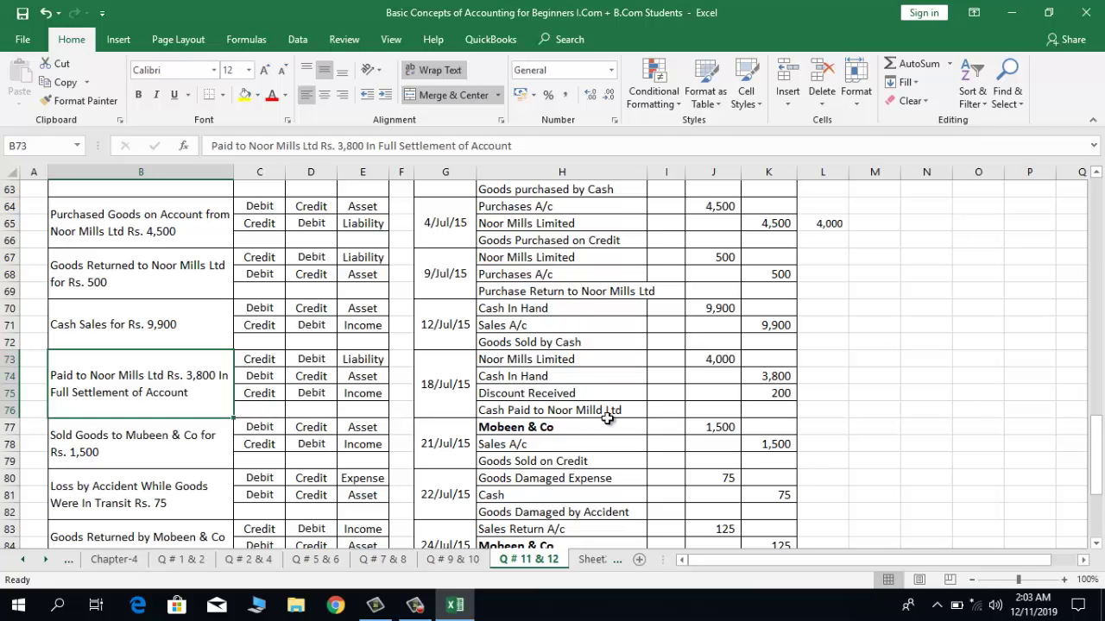
# Go over the 21/Jul/15 credit sale to Mobeen & Co, relating the transaction to its debit, Sales A/c credit and narration
pyautogui.click(1097, 542)
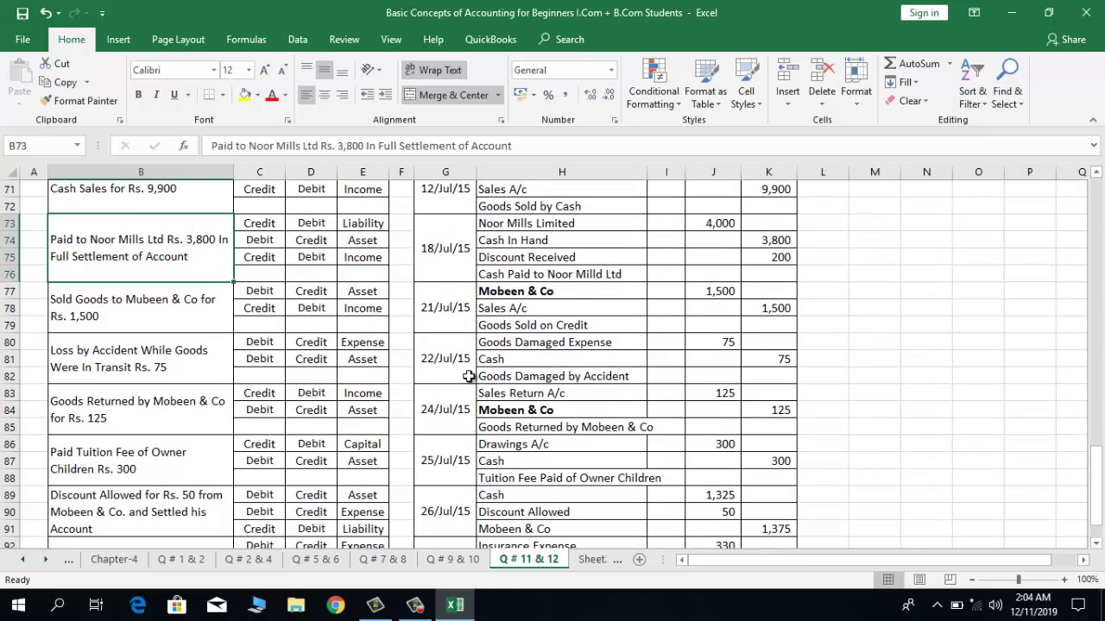
pyautogui.click(434, 323)
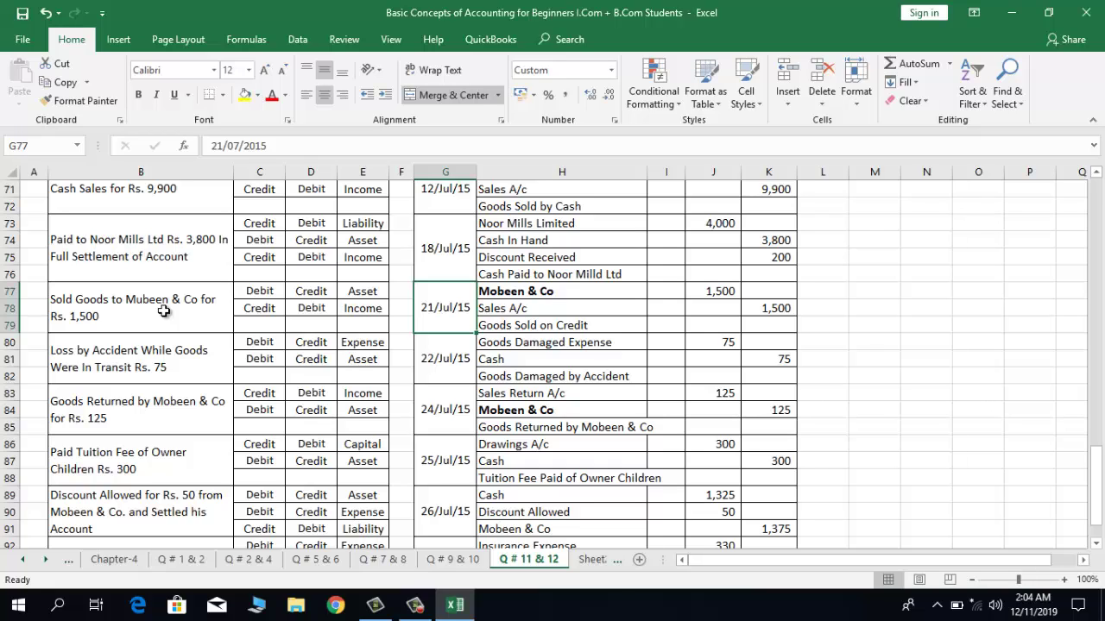
pyautogui.click(71, 302)
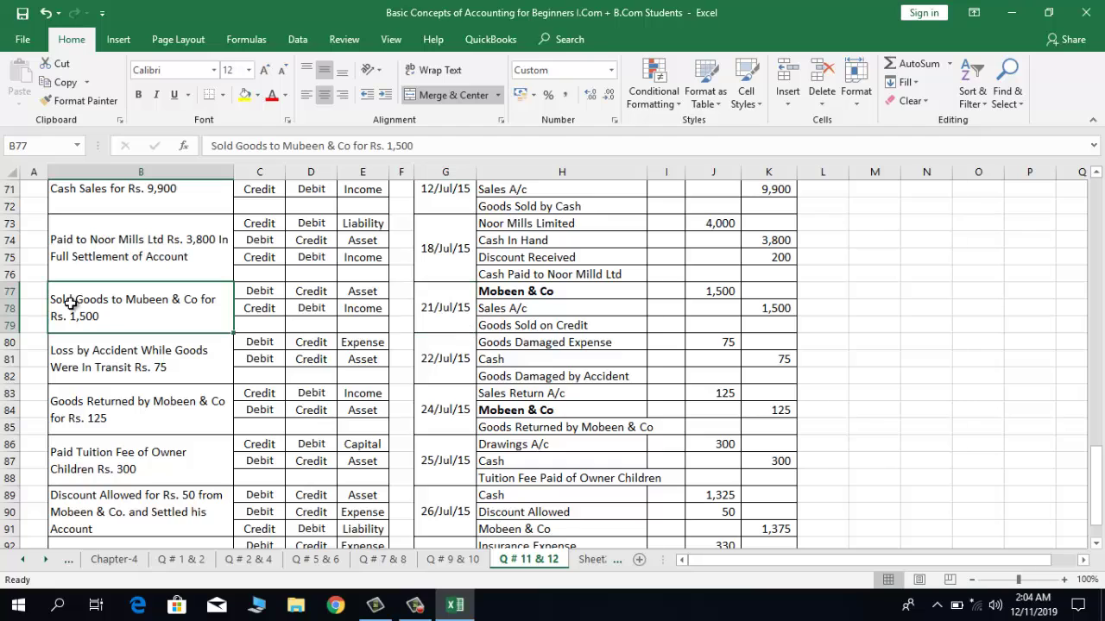
pyautogui.click(437, 309)
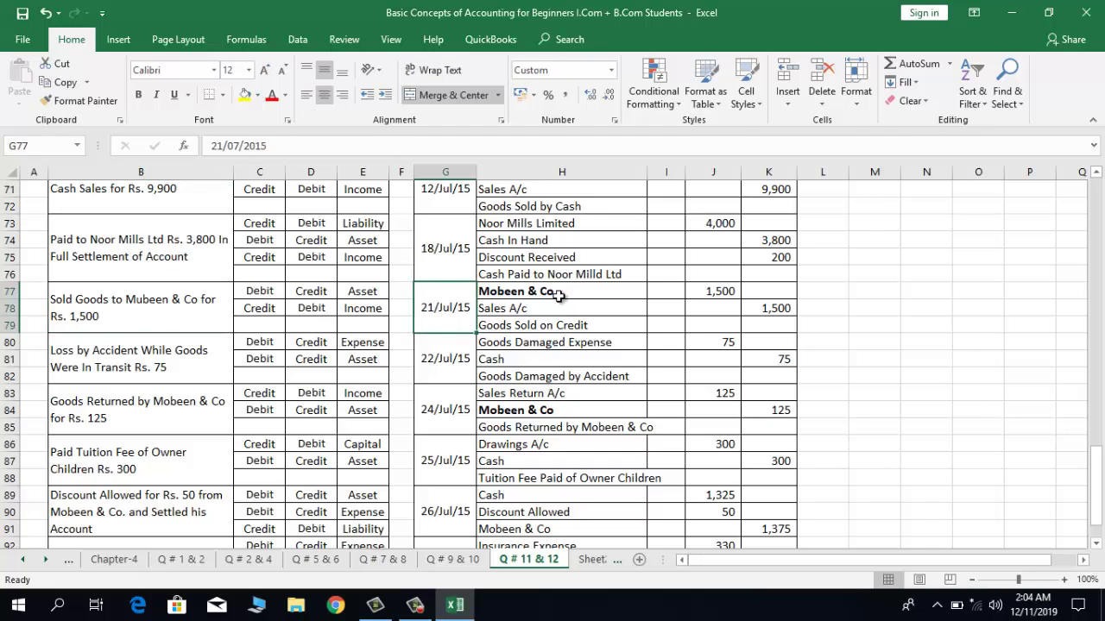
pyautogui.click(559, 296)
pyautogui.click(728, 295)
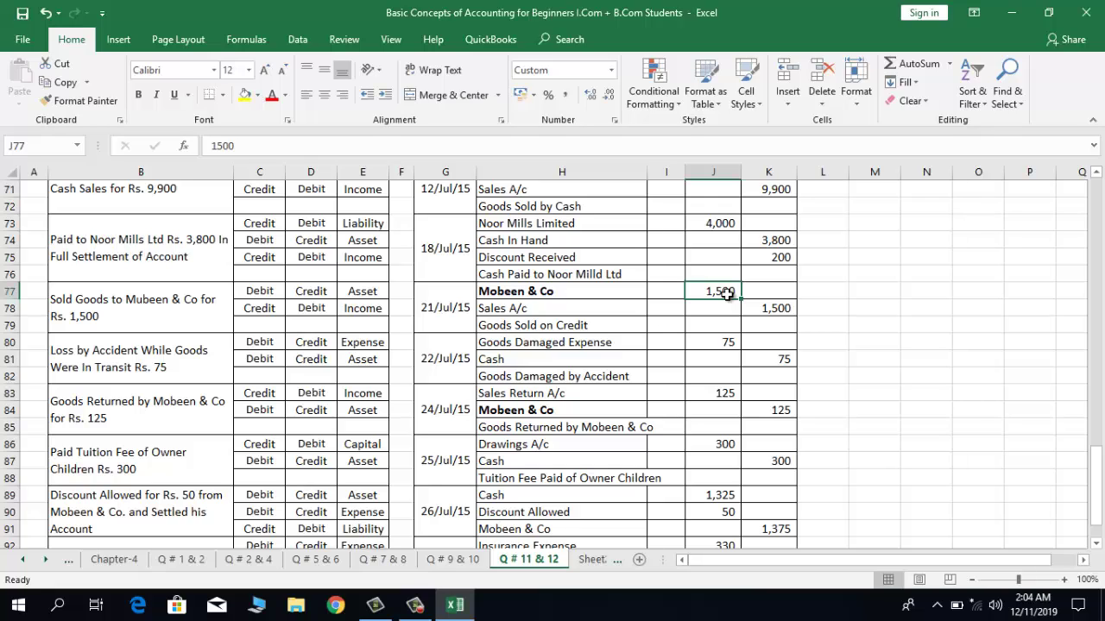
pyautogui.click(587, 313)
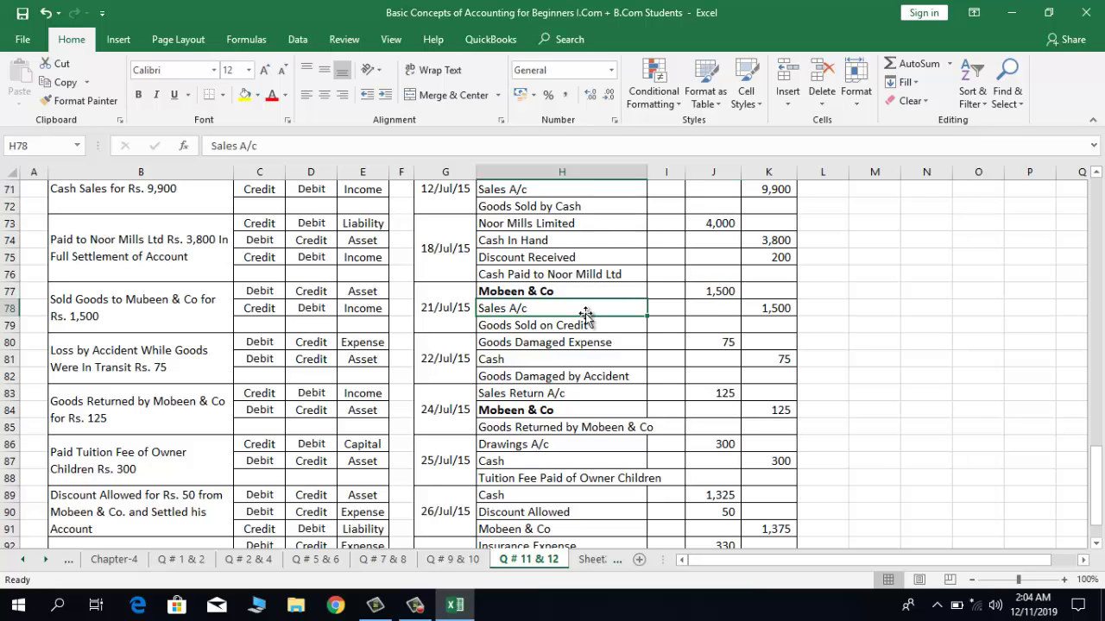
pyautogui.click(769, 309)
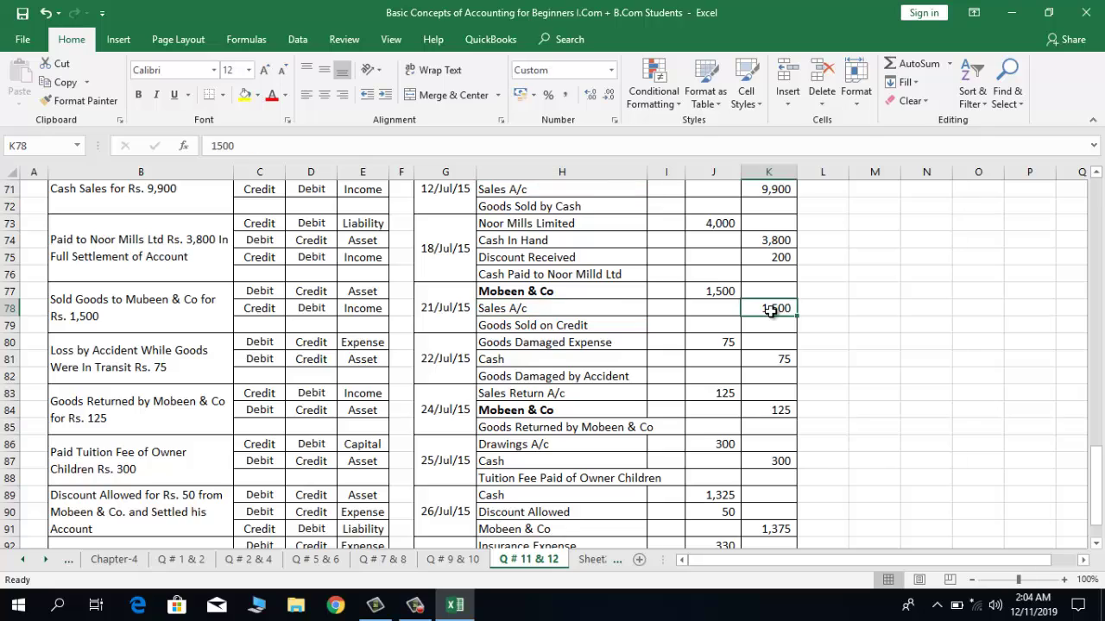
pyautogui.click(598, 326)
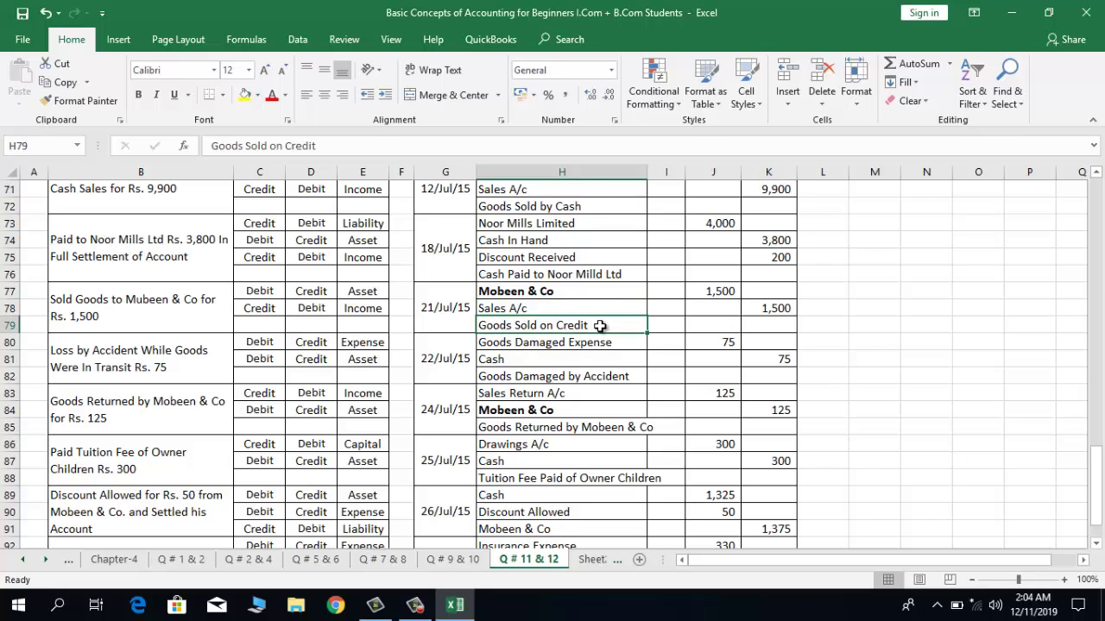
# Examine the 22/Jul/15 loss in transit, its debit/credit classification and the Goods Damaged Expense debit
pyautogui.click(442, 371)
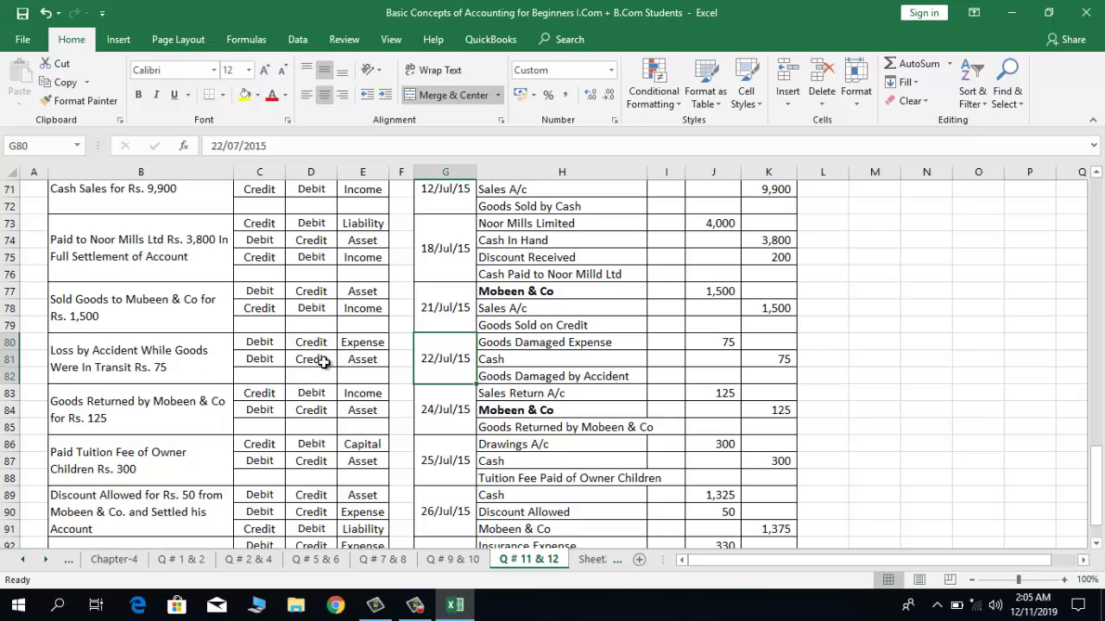
pyautogui.click(291, 345)
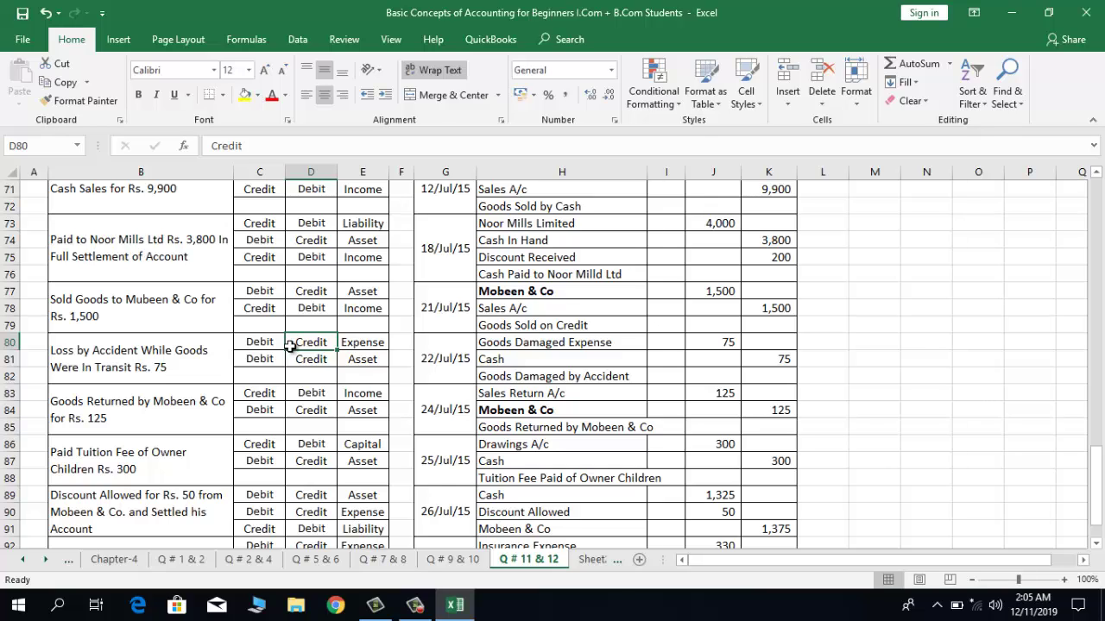
pyautogui.click(194, 367)
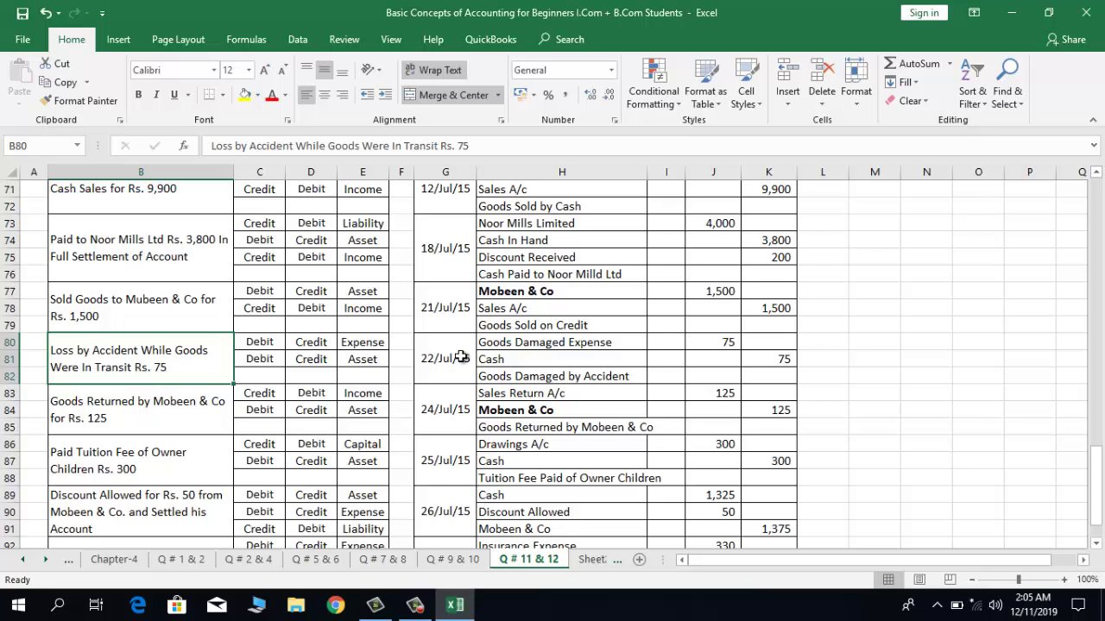
pyautogui.click(517, 347)
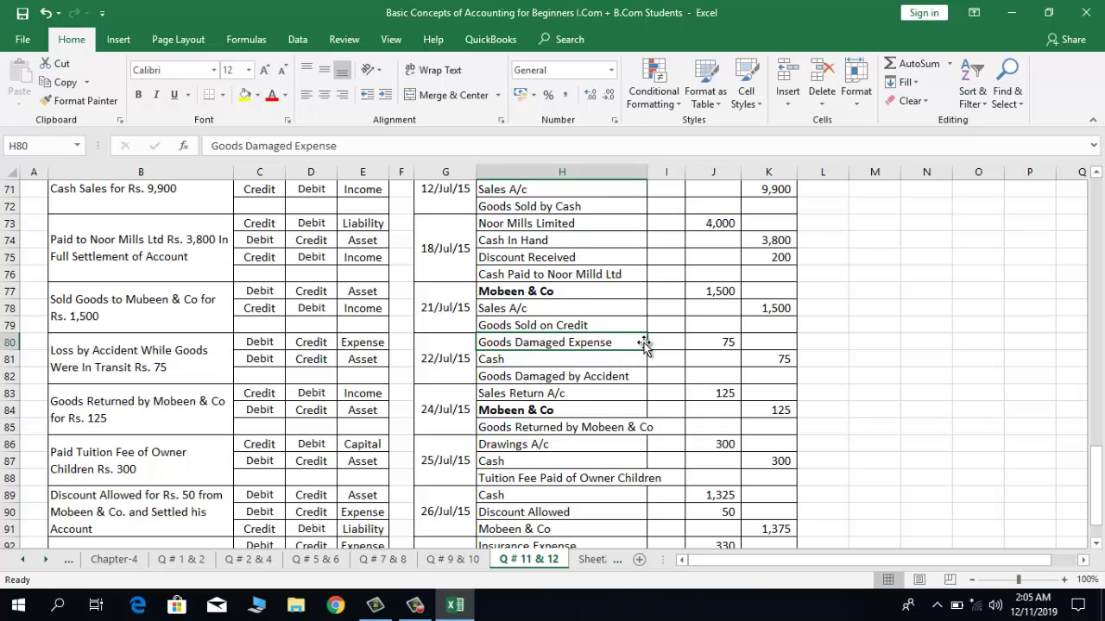
pyautogui.click(702, 339)
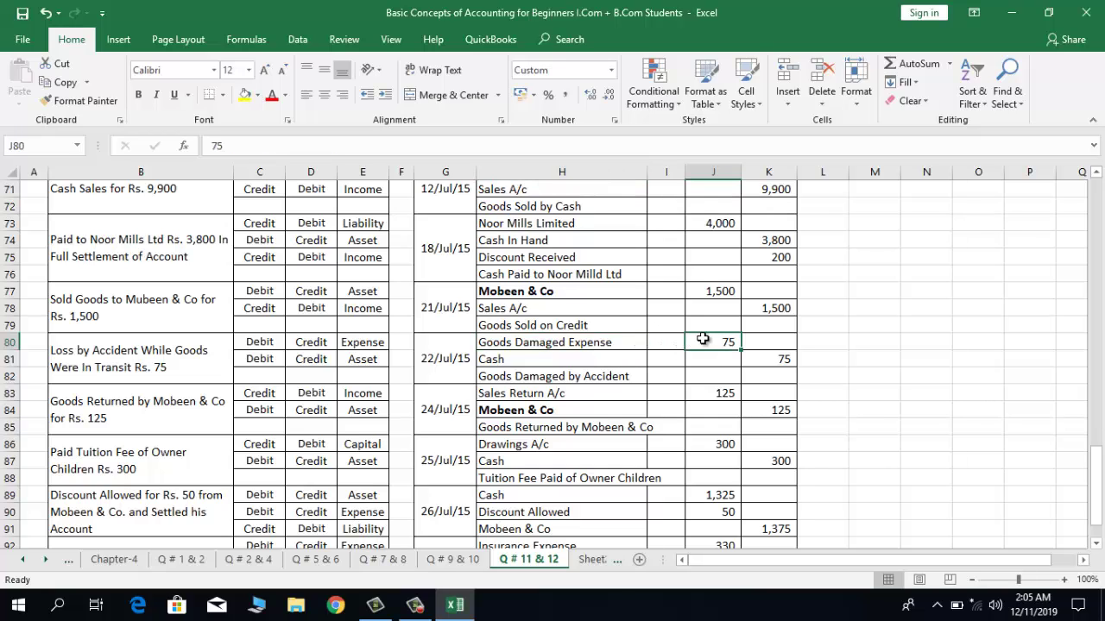
# Replace the credited account Cash in the 22/Jul/15 goods damaged entry with Purchases A/c
pyautogui.click(515, 376)
pyautogui.click(518, 362)
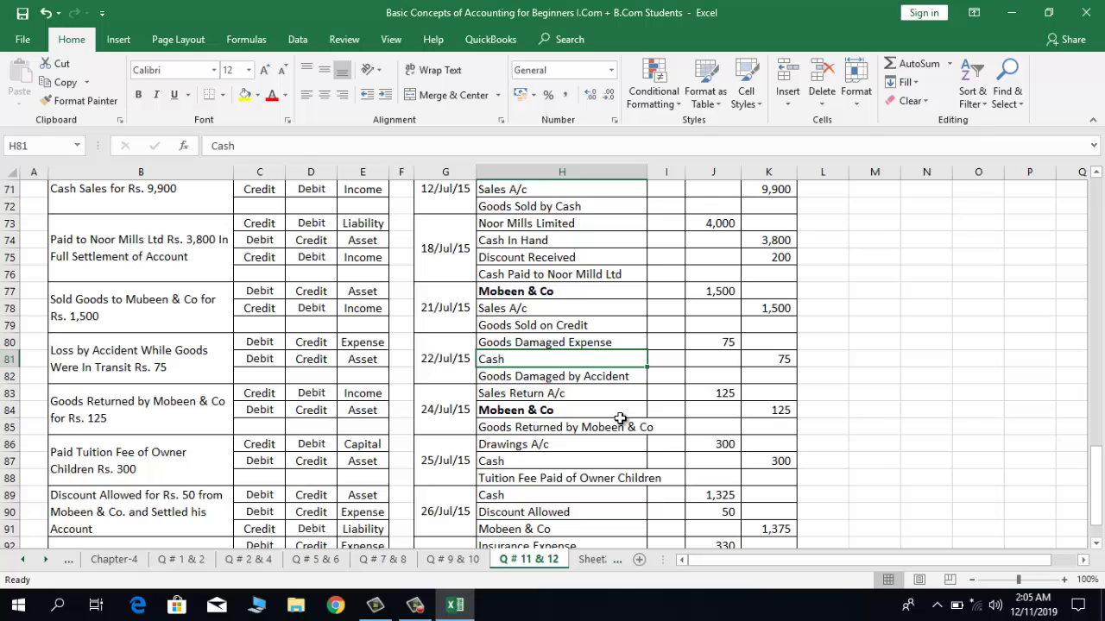
pyautogui.write('Pu')
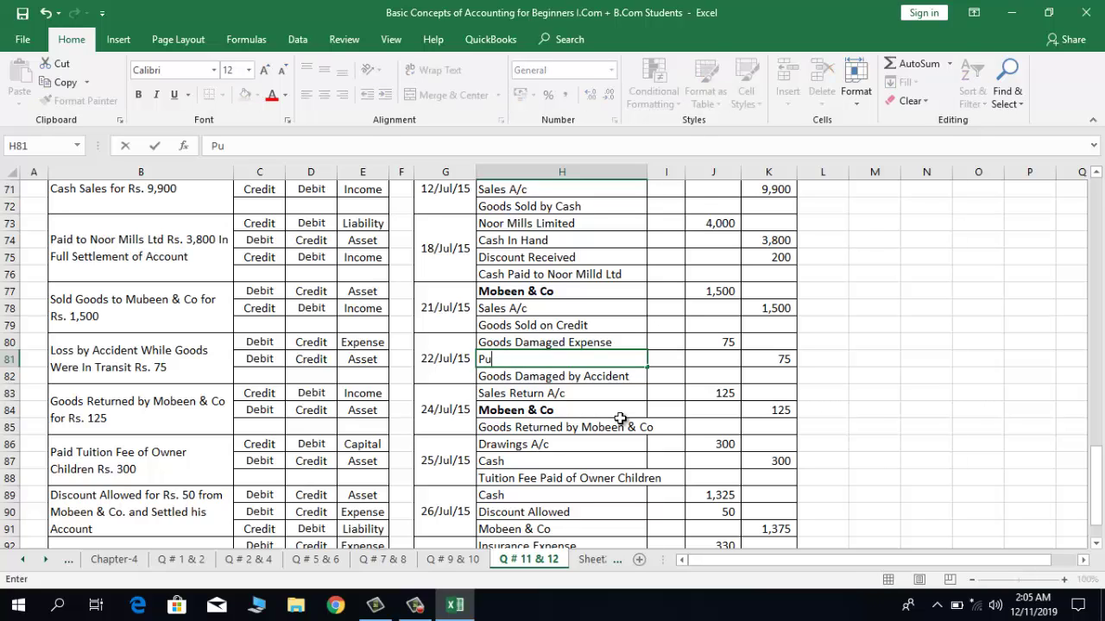
pyautogui.write('rchases')
pyautogui.press('Return')
pyautogui.press('Up')
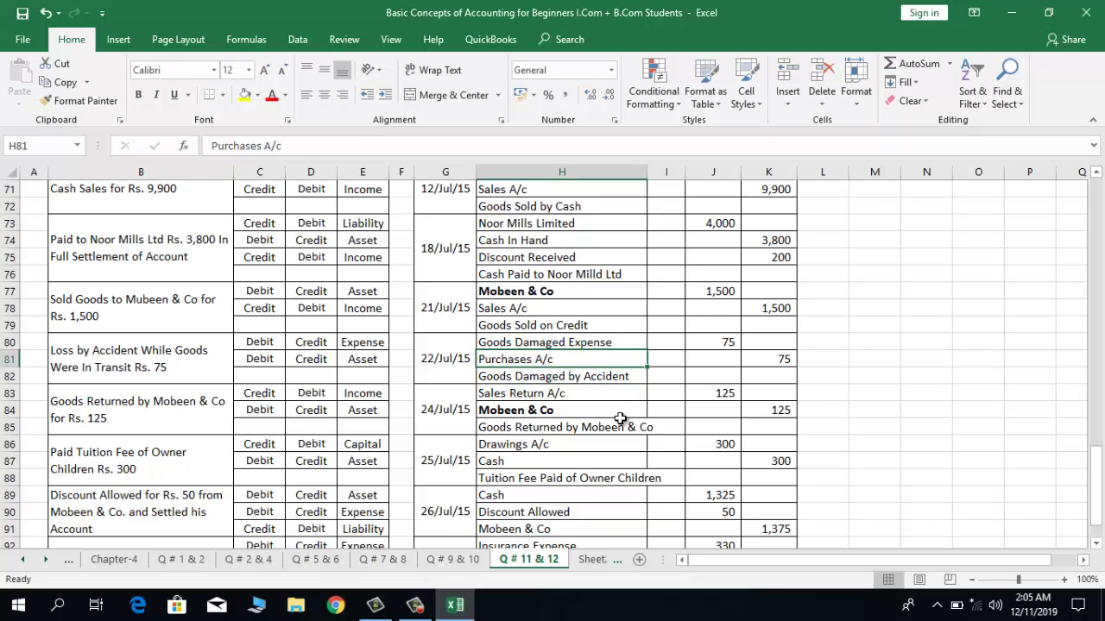
pyautogui.press('Right')
pyautogui.press('Right')
pyautogui.press('Left')
pyautogui.press('Left')
# Check the 22/Jul/15 Goods Damaged Expense debit and Purchases A/c credit against the loss by accident transaction and its expense type
pyautogui.click(617, 343)
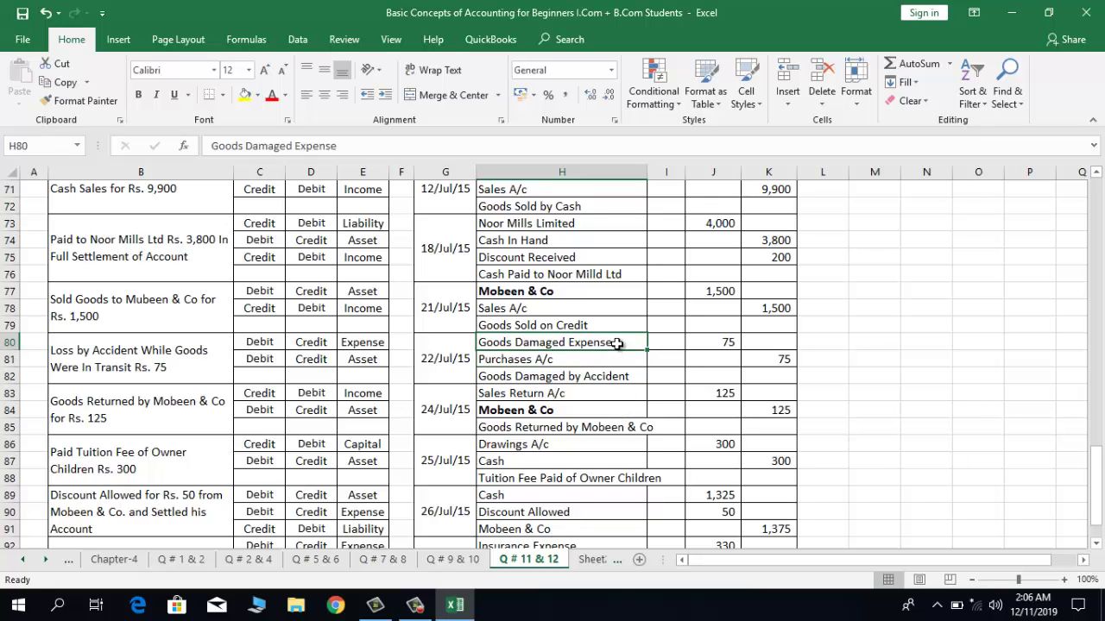
pyautogui.click(586, 357)
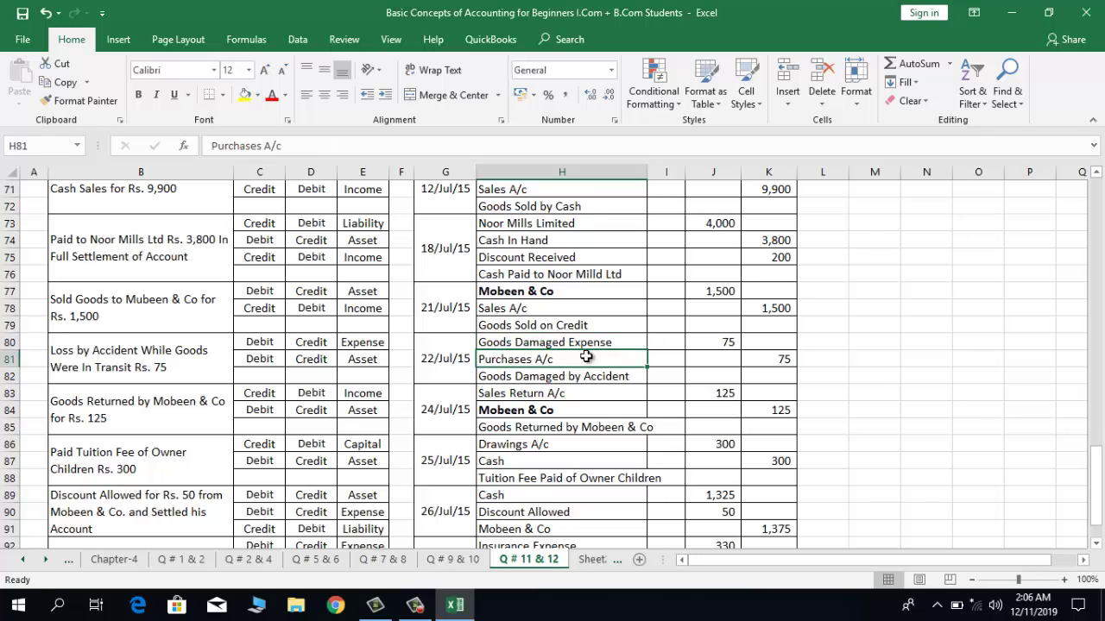
pyautogui.click(180, 367)
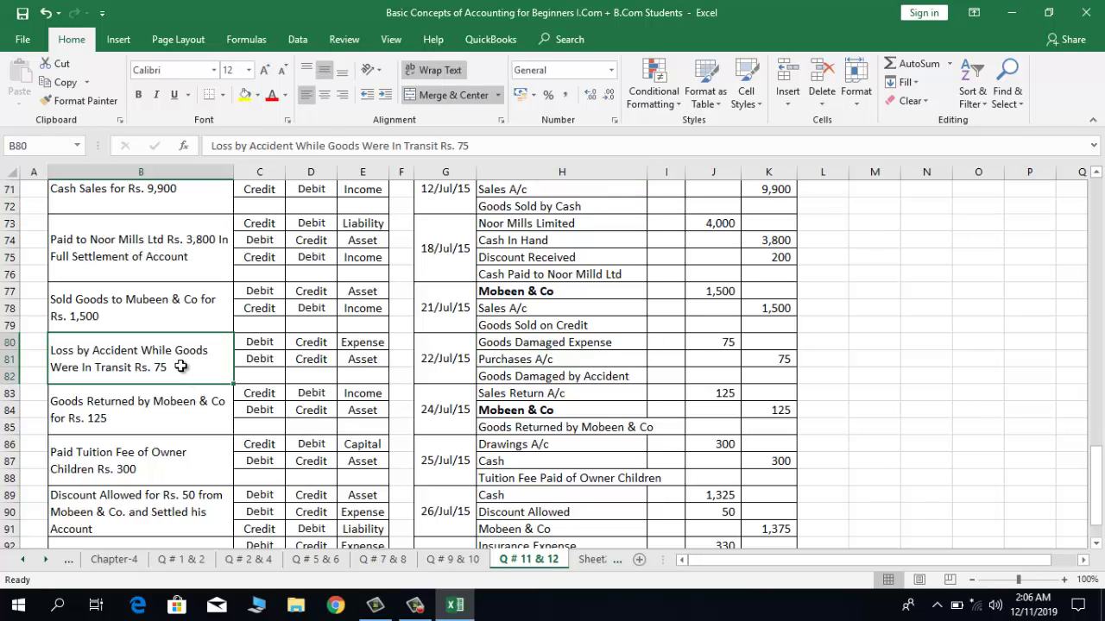
pyautogui.click(582, 359)
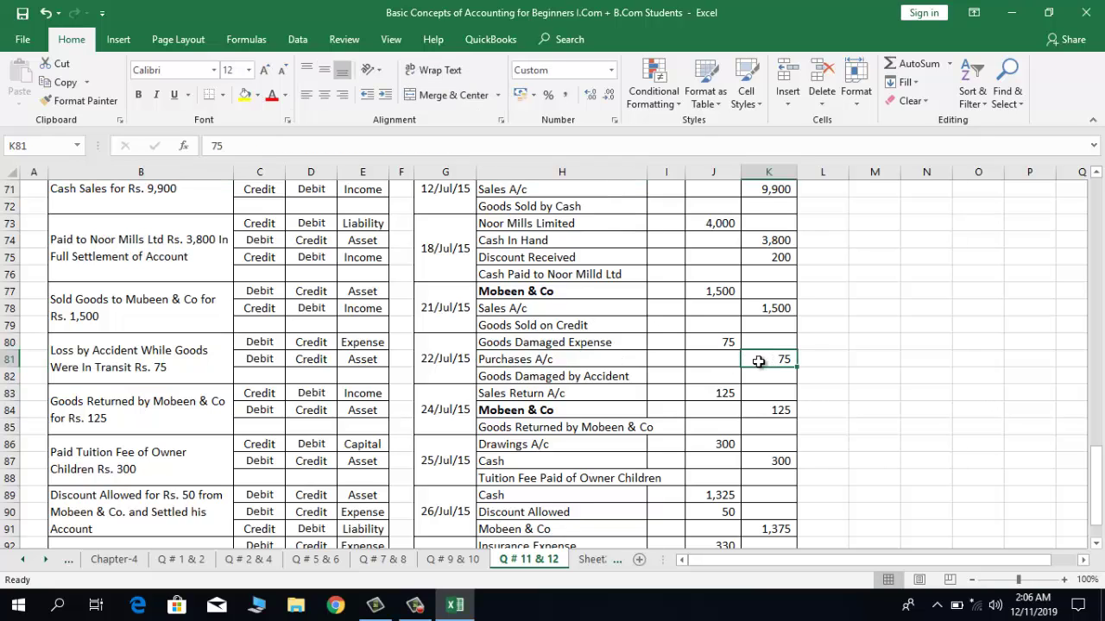
pyautogui.click(553, 344)
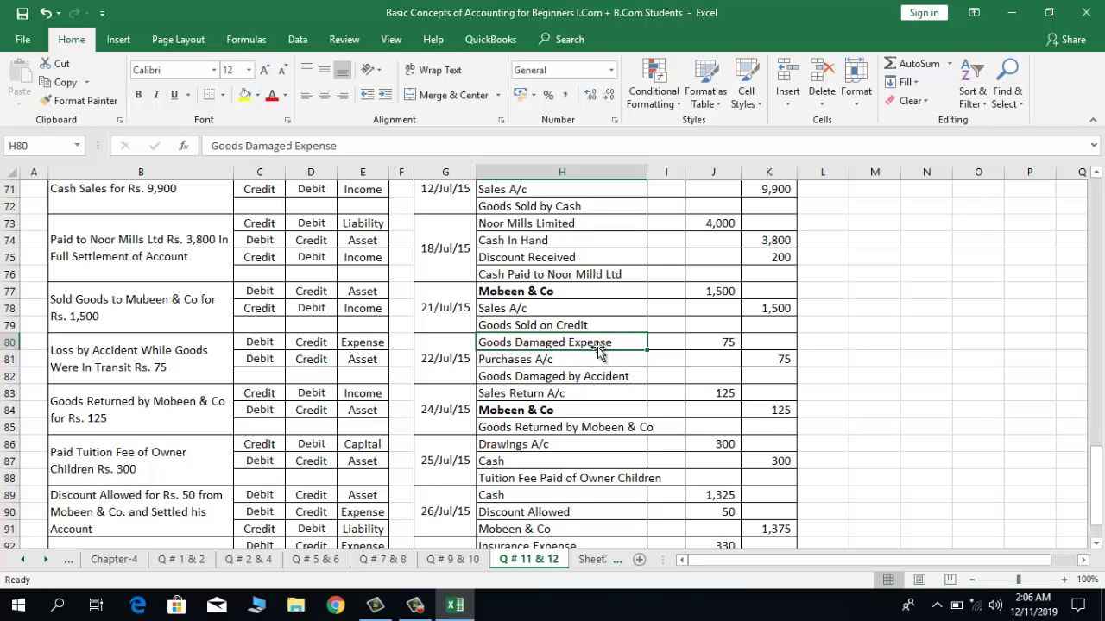
pyautogui.click(343, 346)
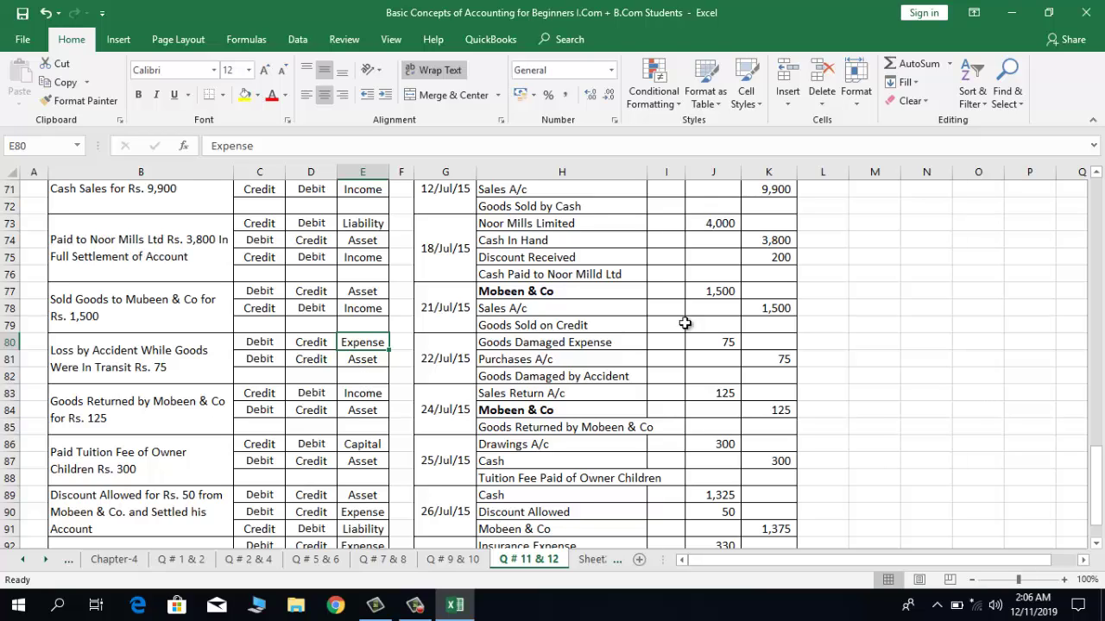
pyautogui.click(715, 342)
pyautogui.click(765, 359)
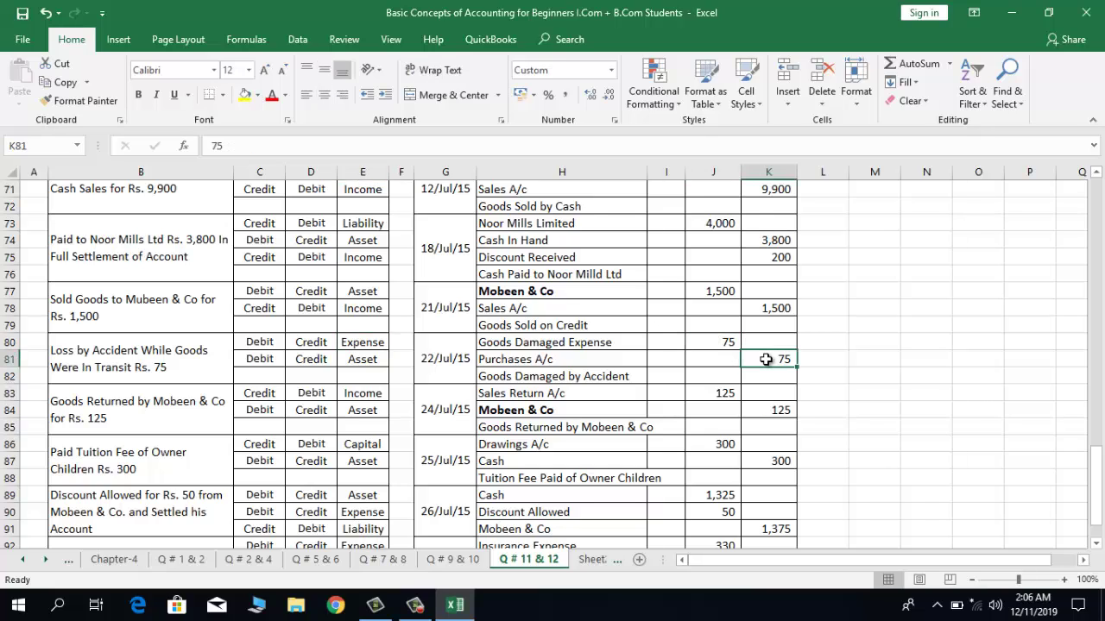
pyautogui.click(696, 344)
pyautogui.click(562, 365)
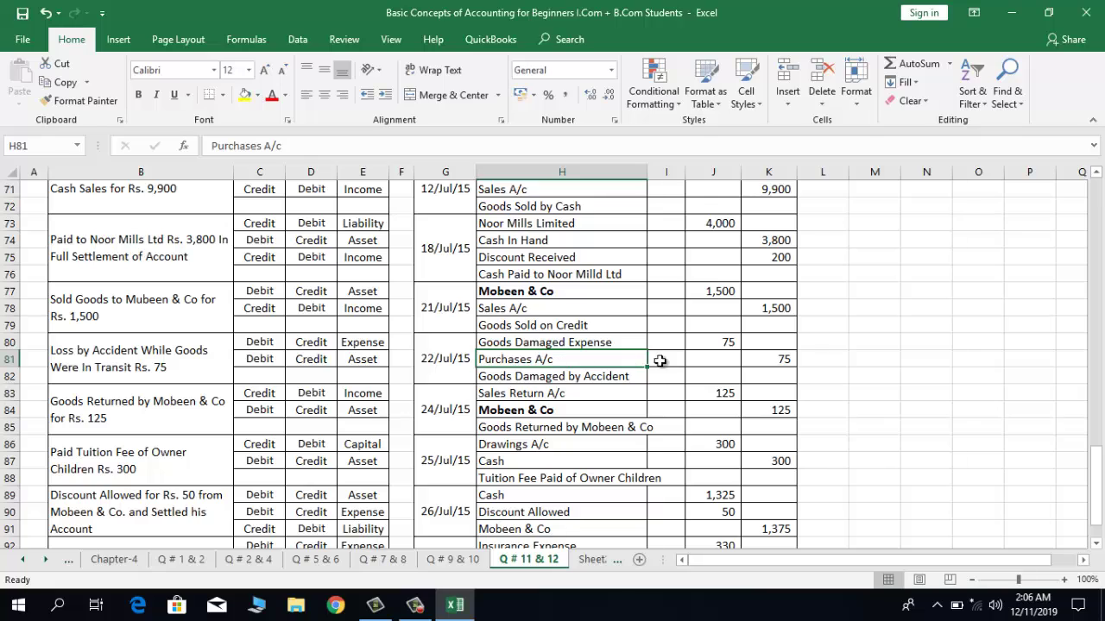
pyautogui.click(761, 356)
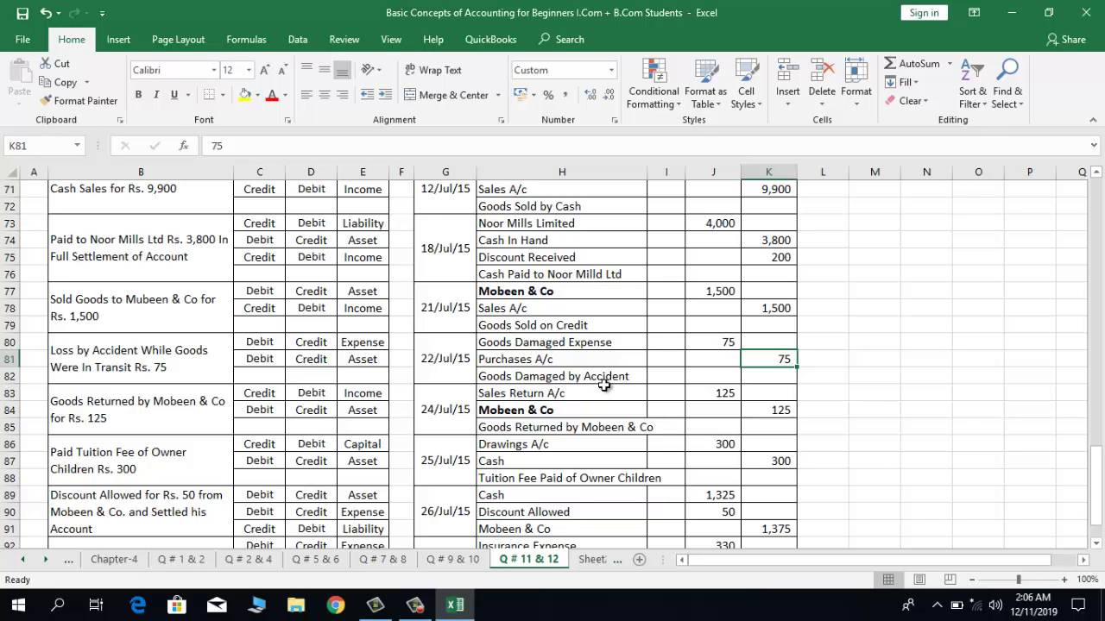
# Examine the 24/Jul/15 goods return by Mobeen & Co, comparing it with their 21/Jul/15 debit and the Sales Return A/c debit
pyautogui.click(426, 432)
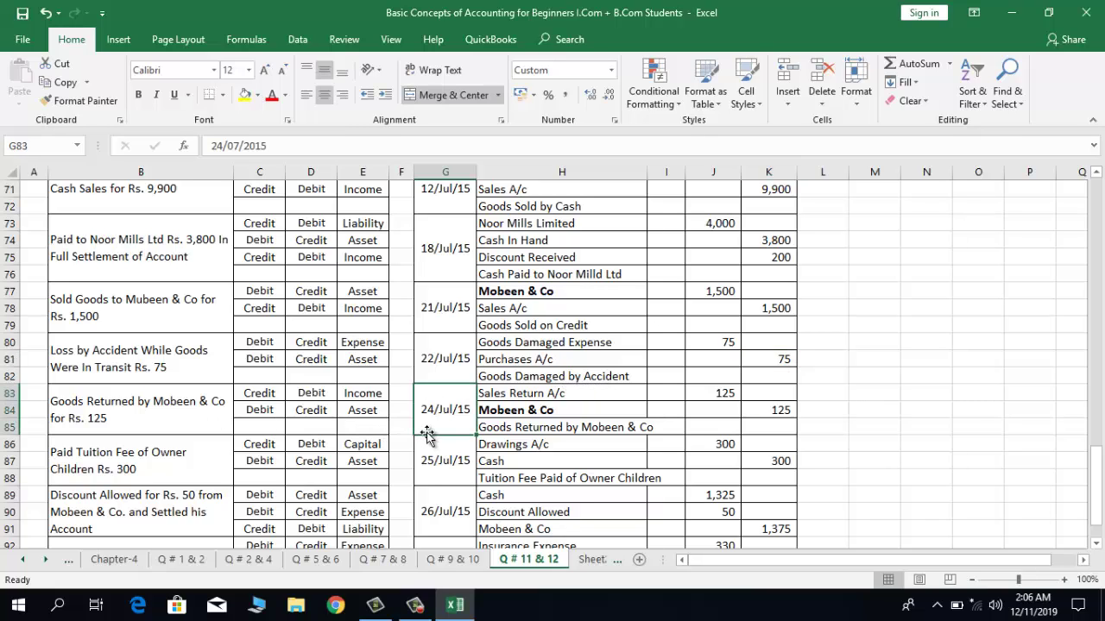
pyautogui.click(1096, 545)
pyautogui.click(1096, 544)
pyautogui.click(1096, 545)
pyautogui.click(1097, 545)
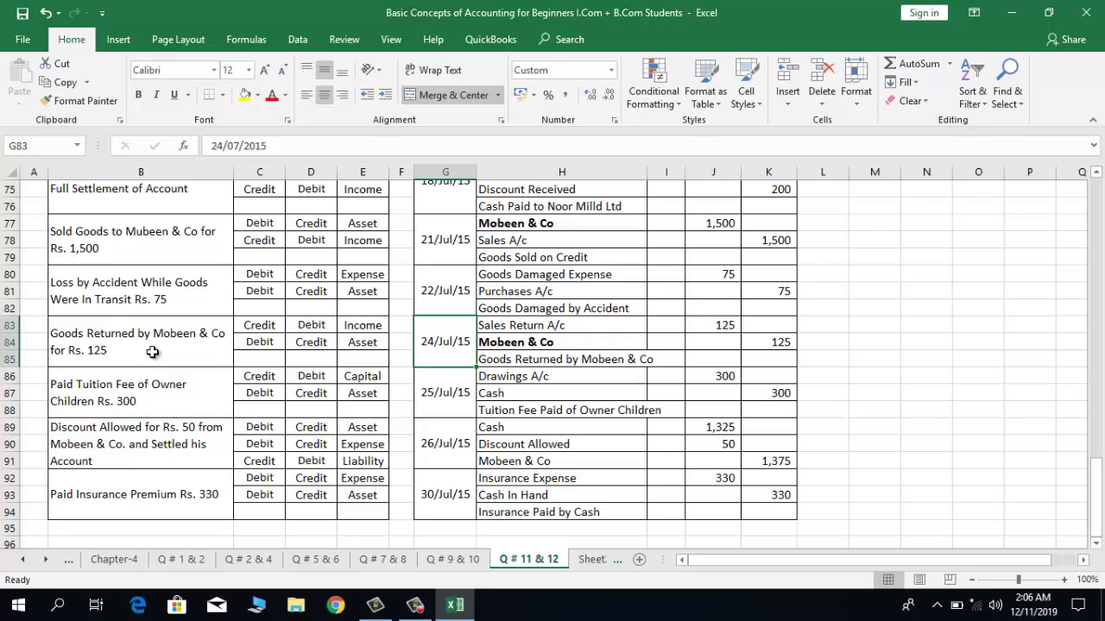
pyautogui.click(706, 224)
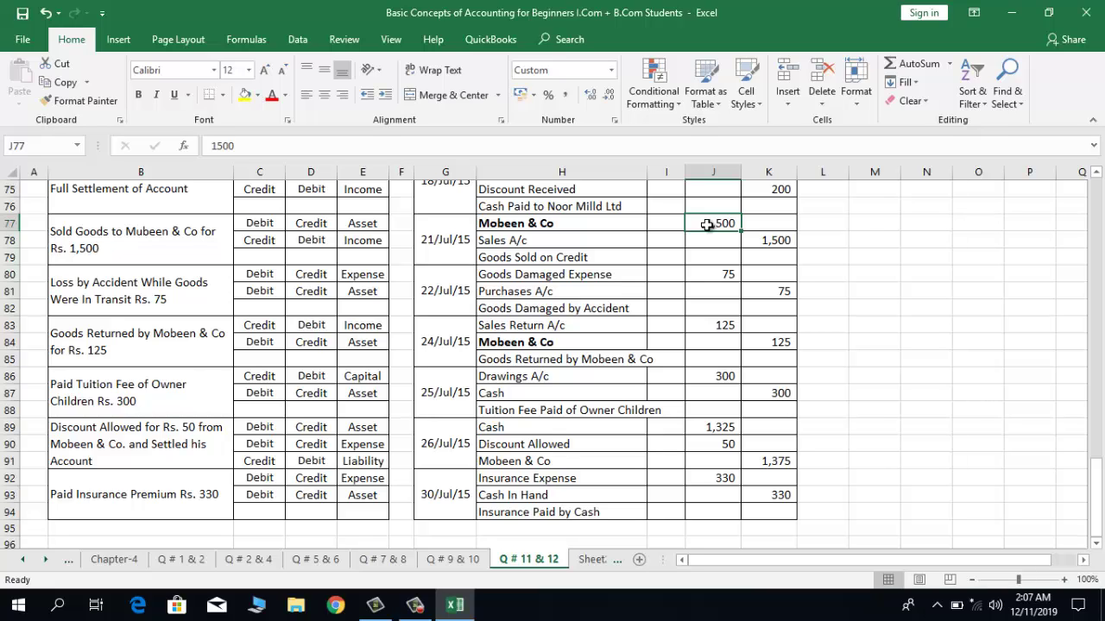
pyautogui.click(148, 357)
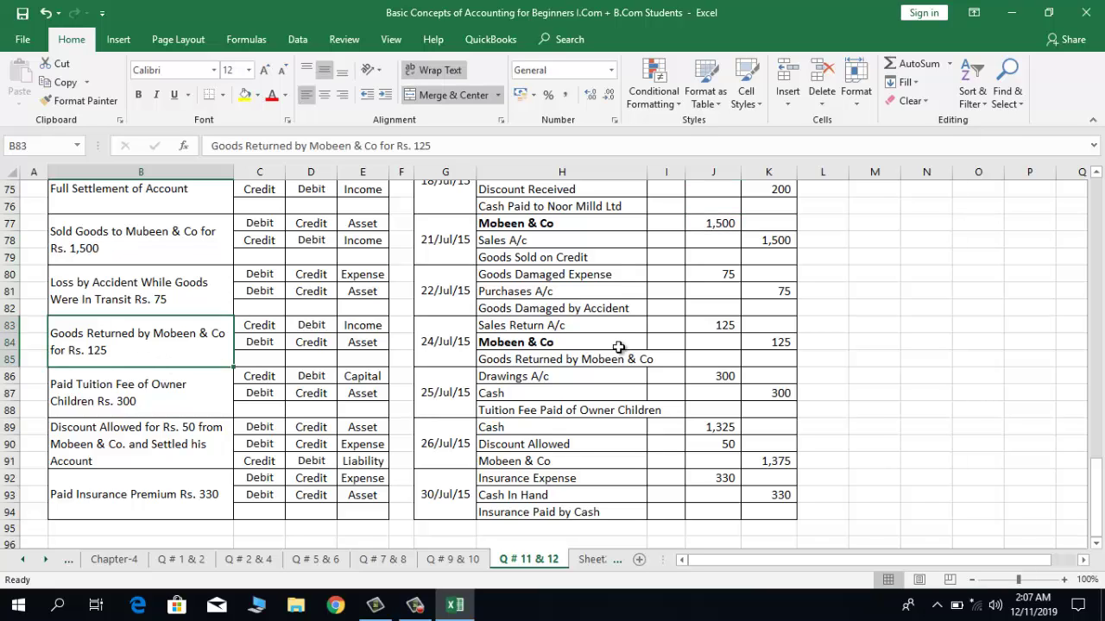
pyautogui.click(710, 338)
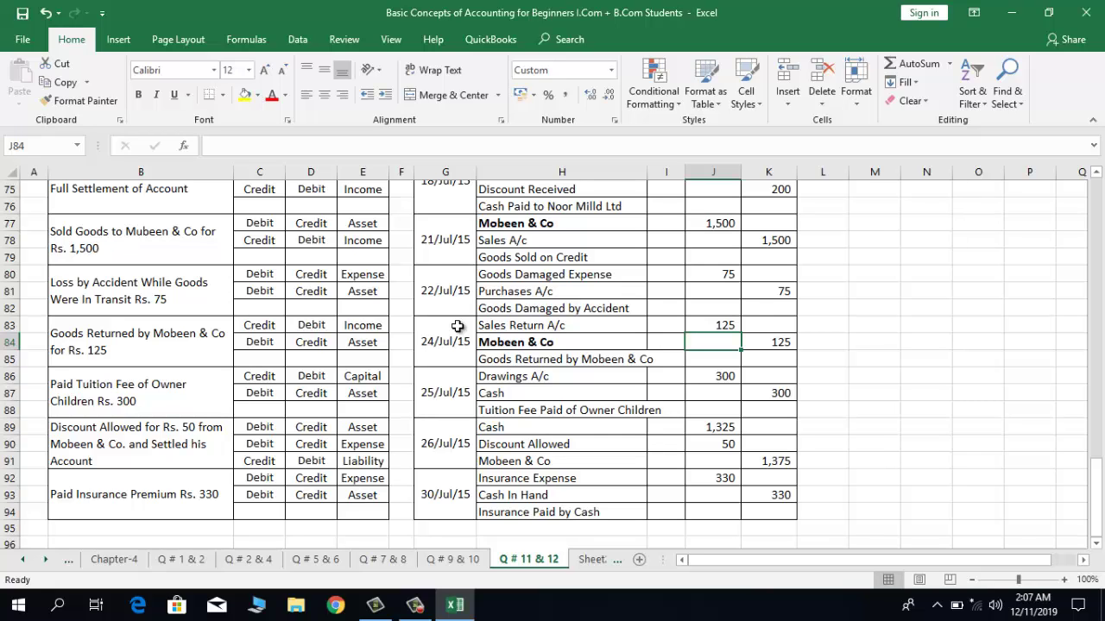
pyautogui.click(571, 326)
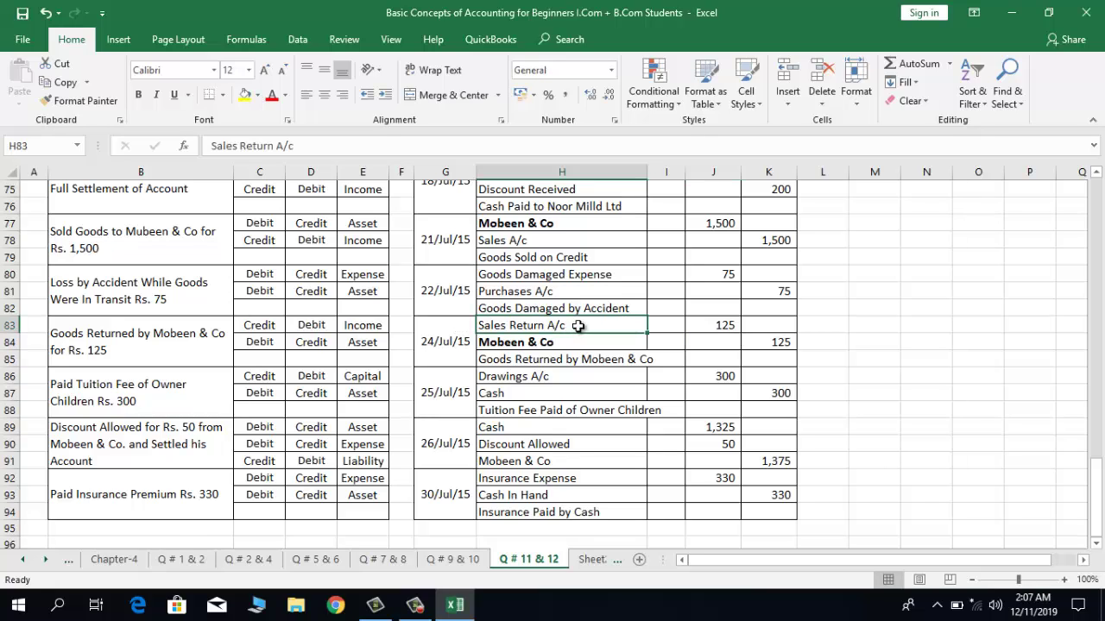
pyautogui.click(706, 326)
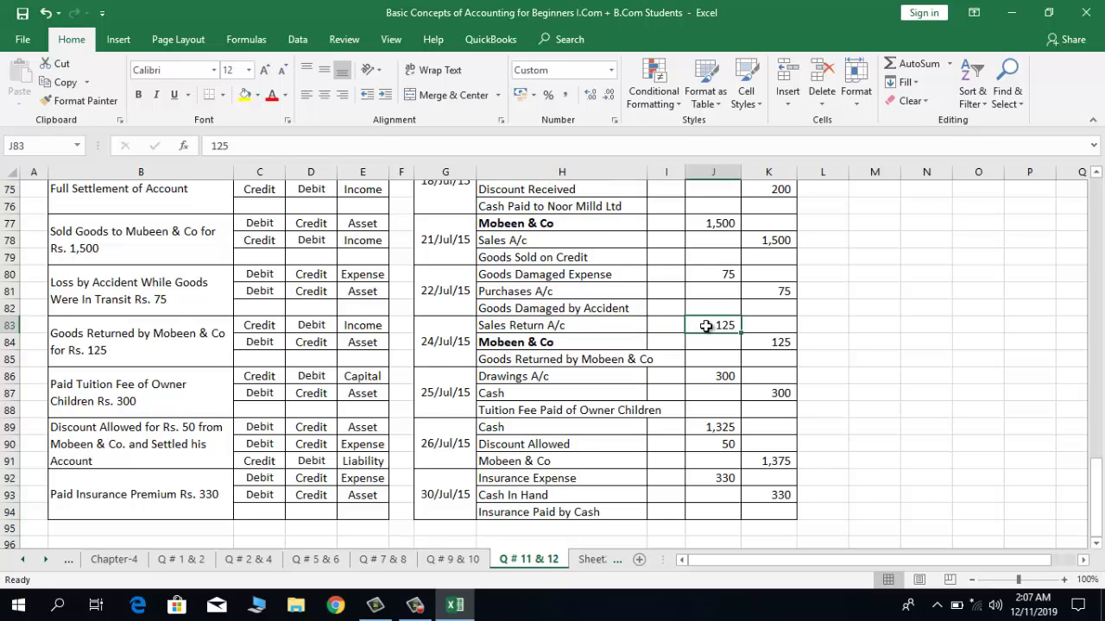
pyautogui.doubleClick(537, 325)
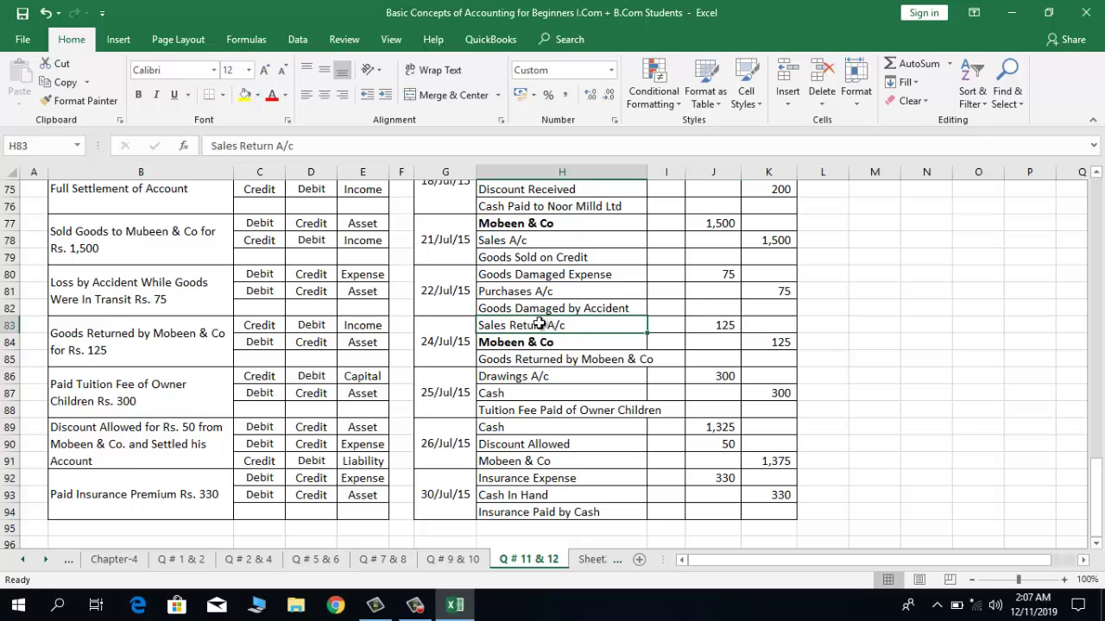
# Change the debited account in the 24/Jul/15 goods return entry to Sales A/c
pyautogui.press('BackSpace')
pyautogui.press('BackSpace')
pyautogui.press('BackSpace')
pyautogui.press('BackSpace')
pyautogui.press('BackSpace')
pyautogui.press('BackSpace')
pyautogui.press('BackSpace')
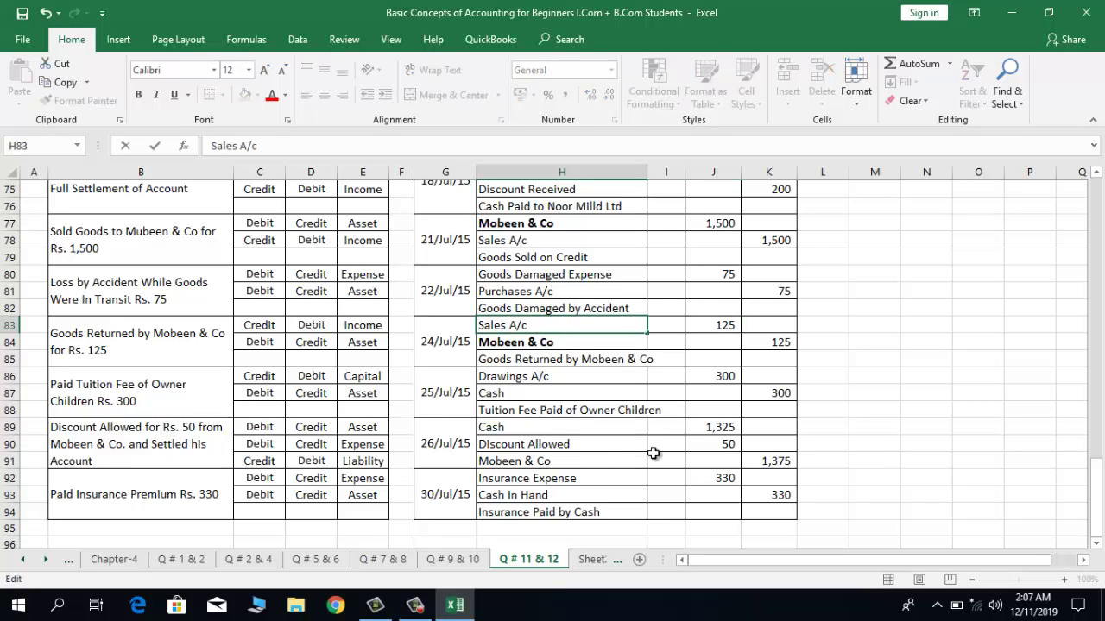
pyautogui.press('Return')
pyautogui.press('Up')
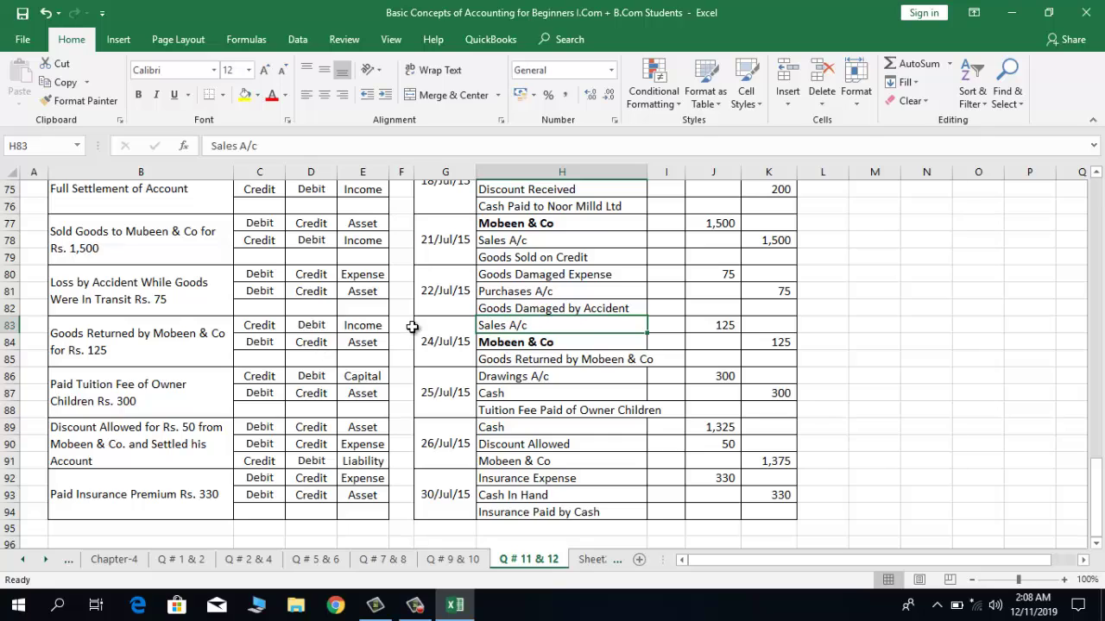
# Compare the 24/Jul/15 goods return's Sales A/c debit and Mobeen & Co credit with the 21/Jul/15 Mobeen & Co debit
pyautogui.click(155, 356)
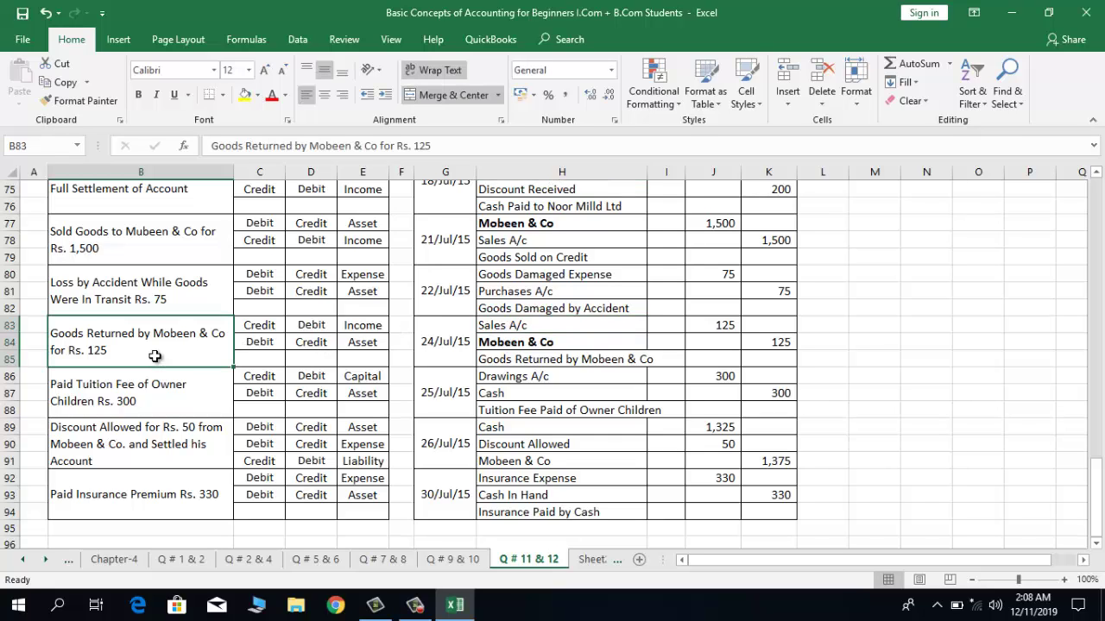
pyautogui.click(553, 326)
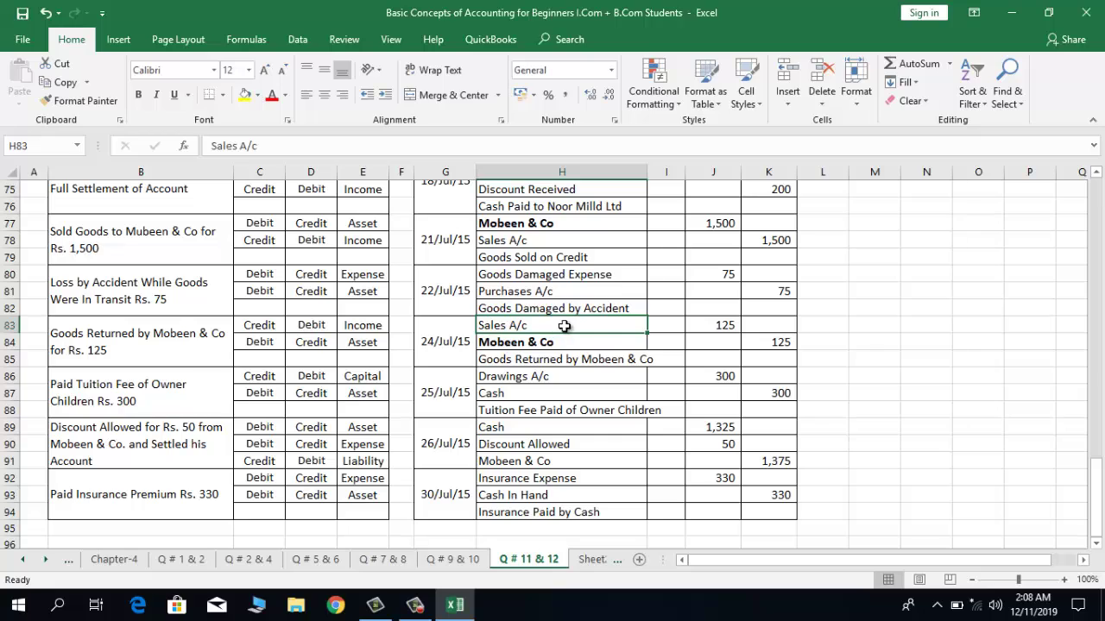
pyautogui.click(705, 323)
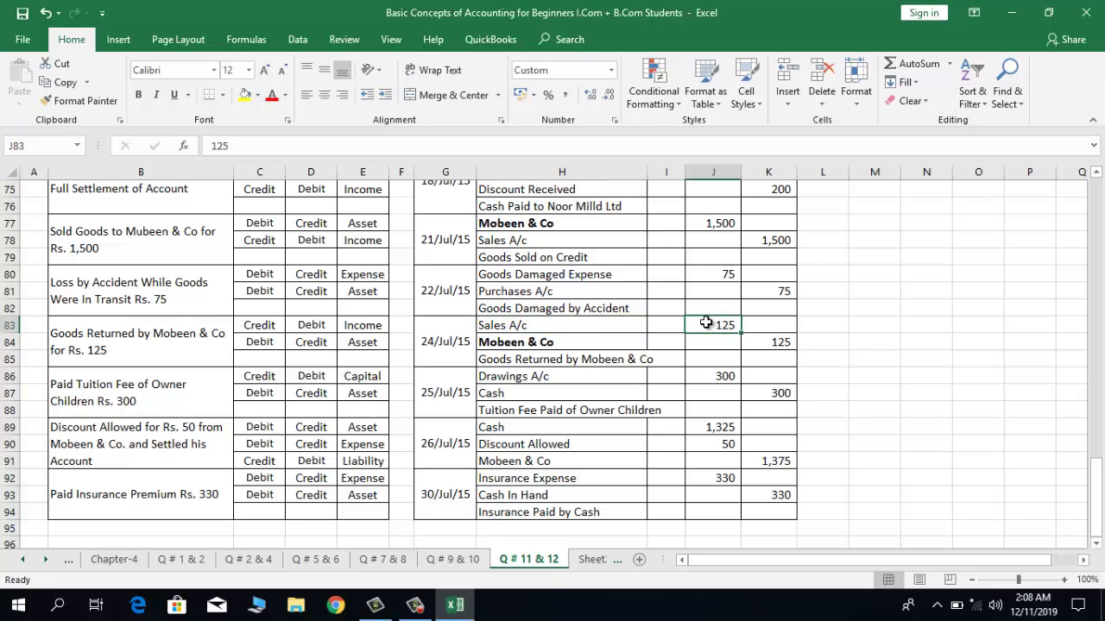
pyautogui.click(564, 342)
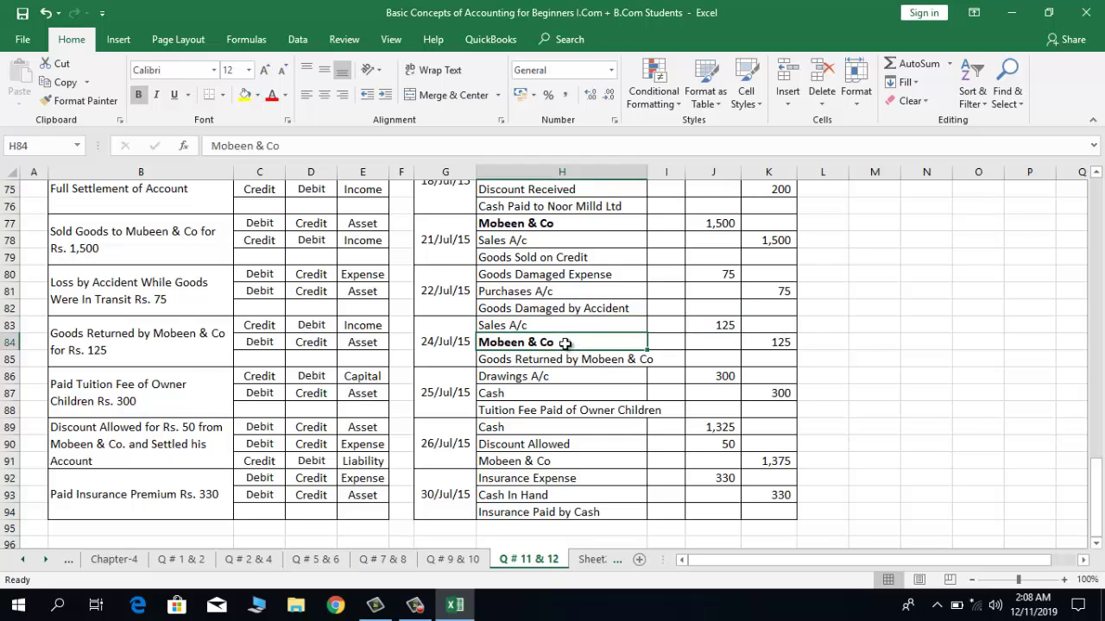
pyautogui.click(776, 343)
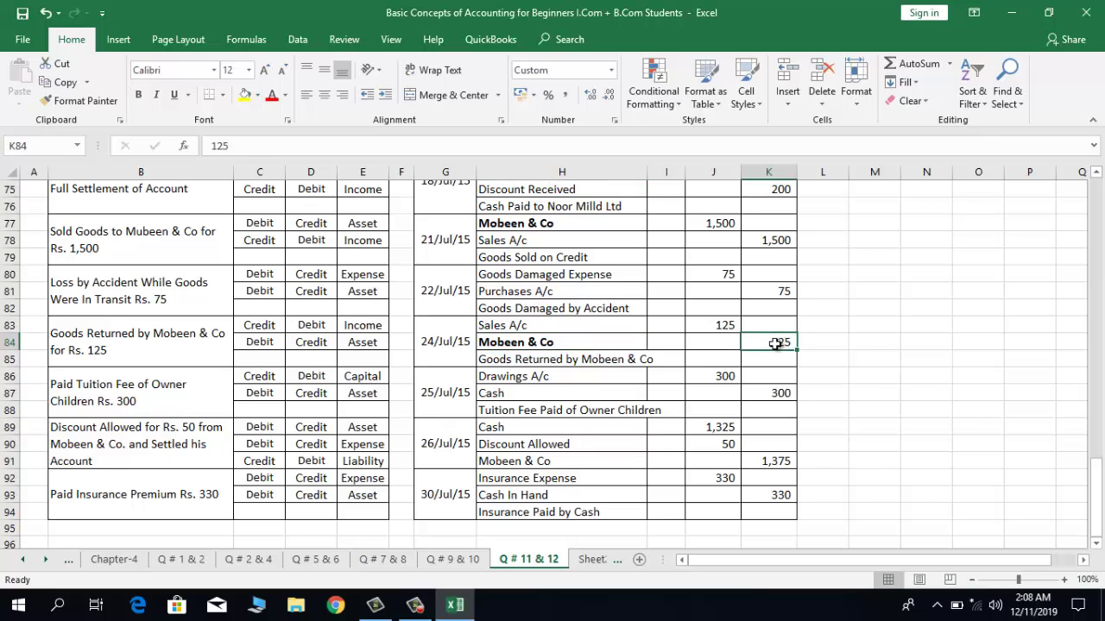
pyautogui.click(638, 223)
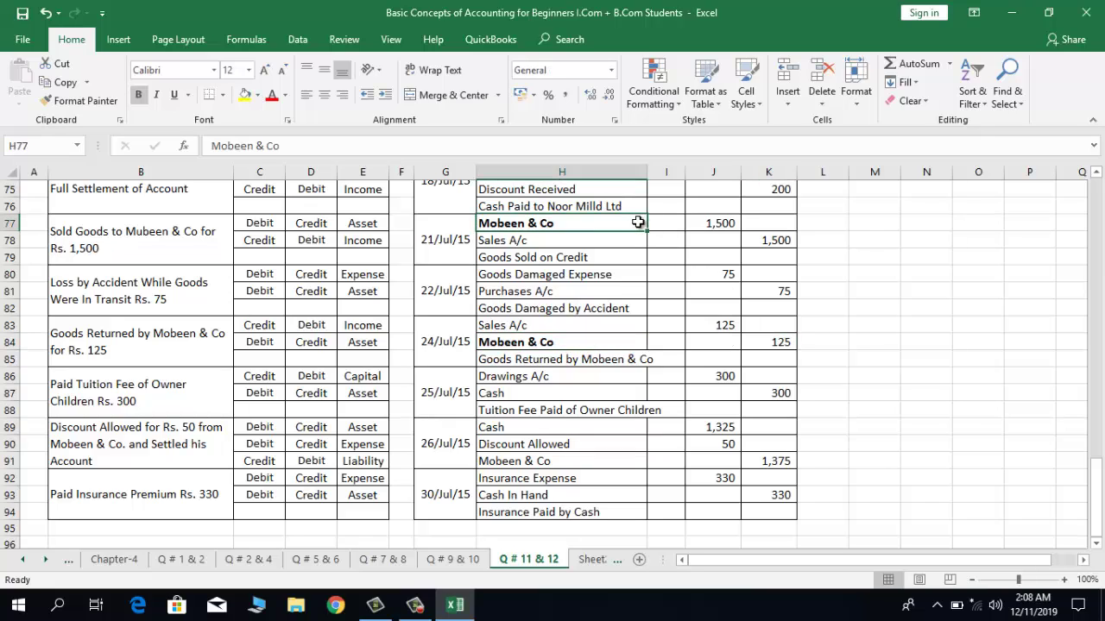
pyautogui.click(692, 226)
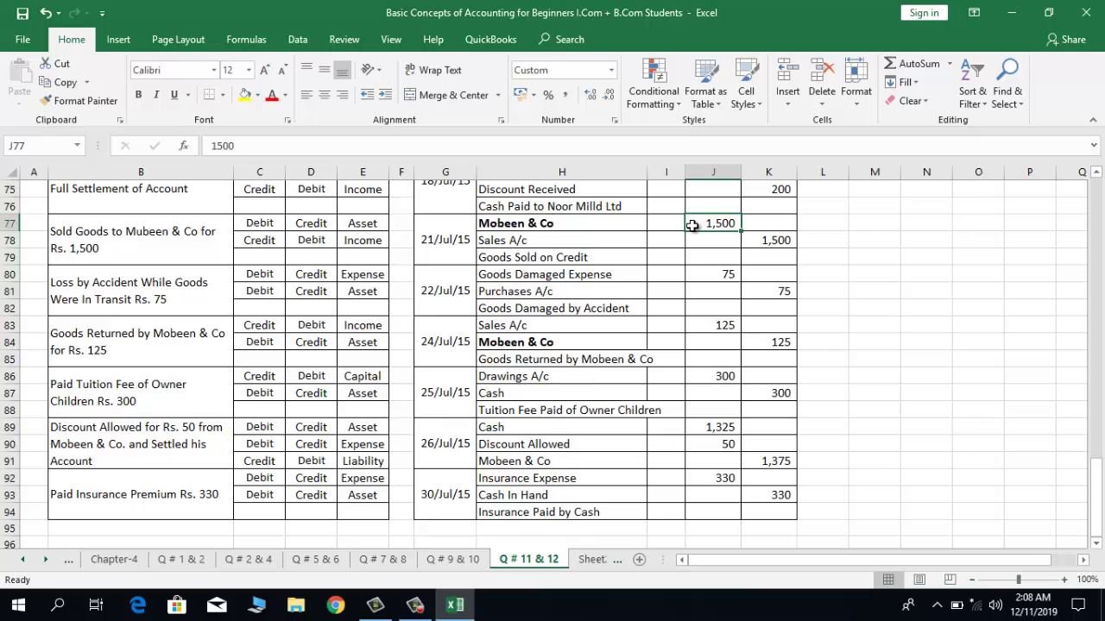
pyautogui.click(569, 345)
pyautogui.click(777, 344)
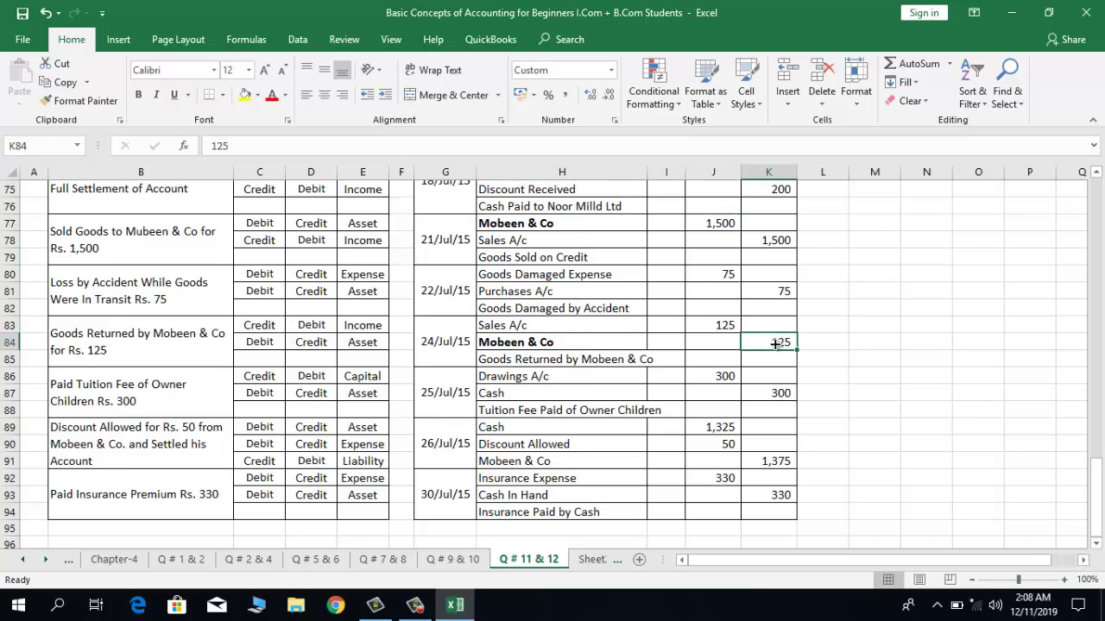
# Calculate Mobeen & Co's remaining balance beside the 24/Jul/15 credit in L84 with the formula =J77-K84
pyautogui.click(824, 341)
pyautogui.write('=')
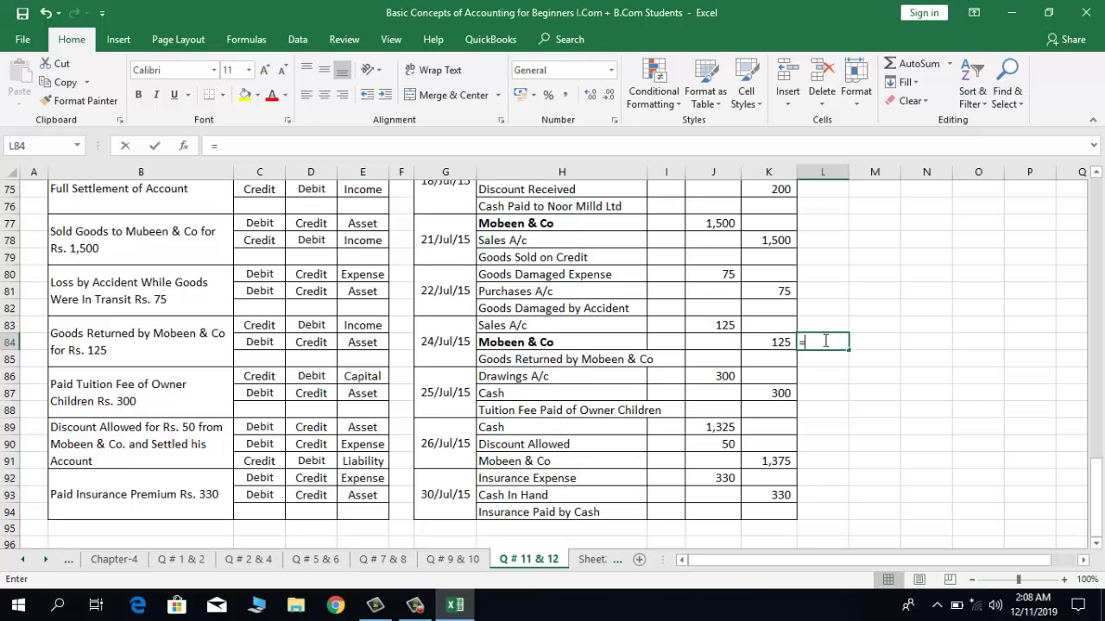
pyautogui.press('Left')
pyautogui.press('Up')
pyautogui.press('Up')
pyautogui.press('Up')
pyautogui.press('Up')
pyautogui.press('Up')
pyautogui.press('Up')
pyautogui.press('Up')
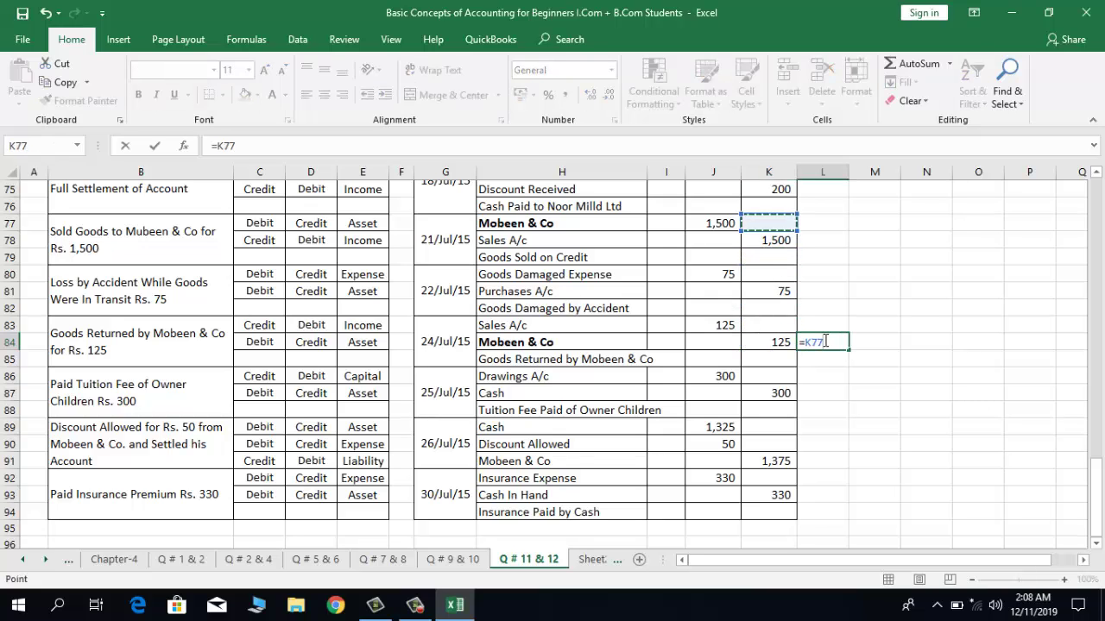
pyautogui.press('Left')
pyautogui.write('-')
pyautogui.press('Left')
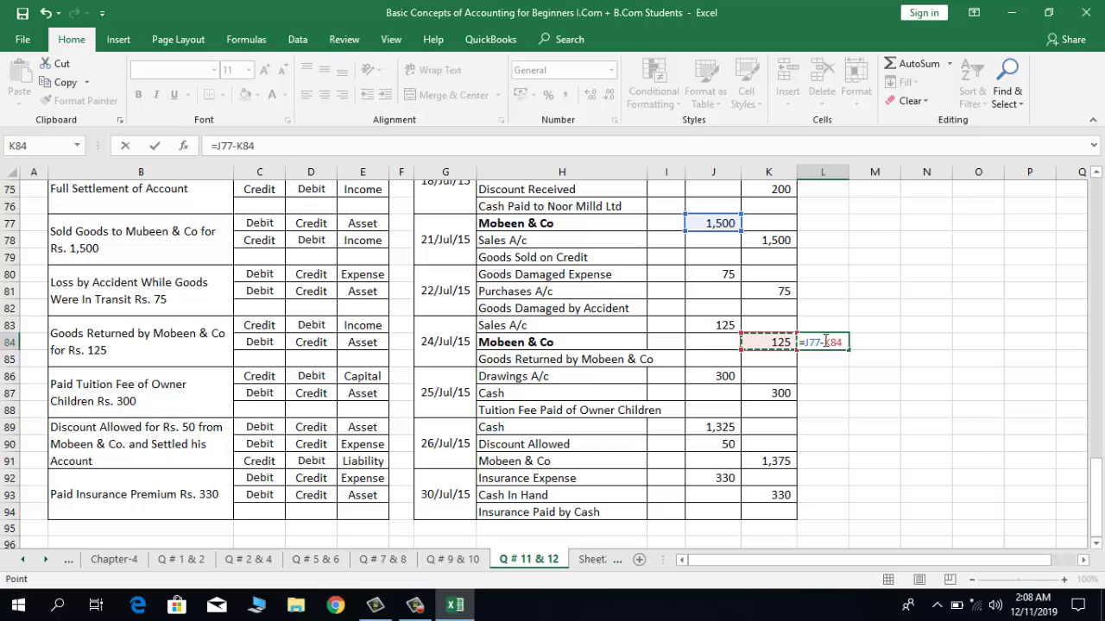
pyautogui.press('Return')
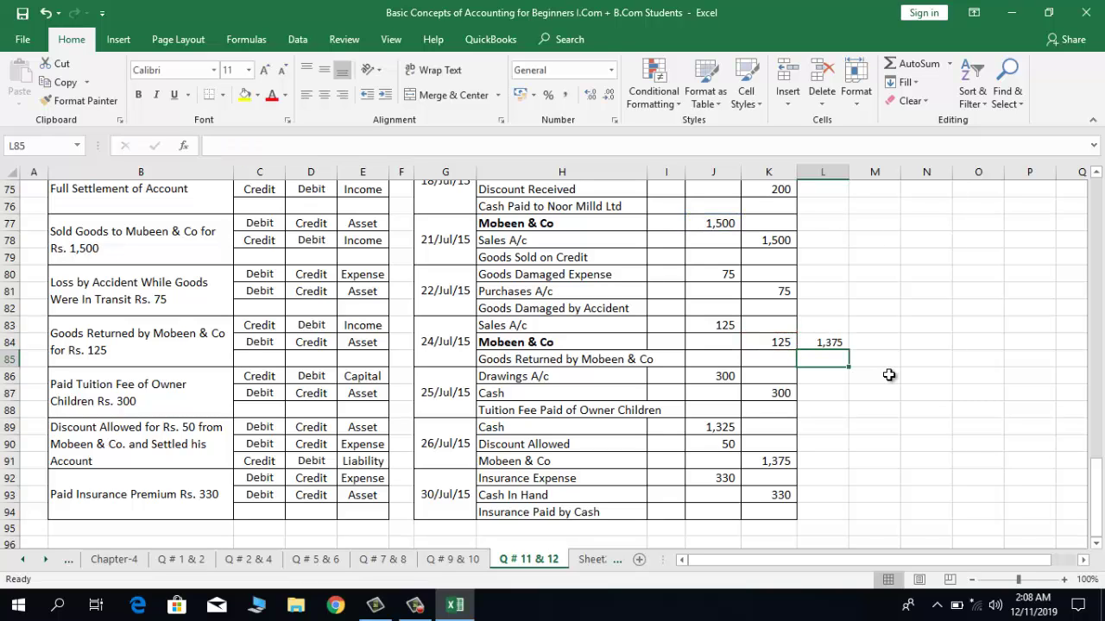
pyautogui.press('Up')
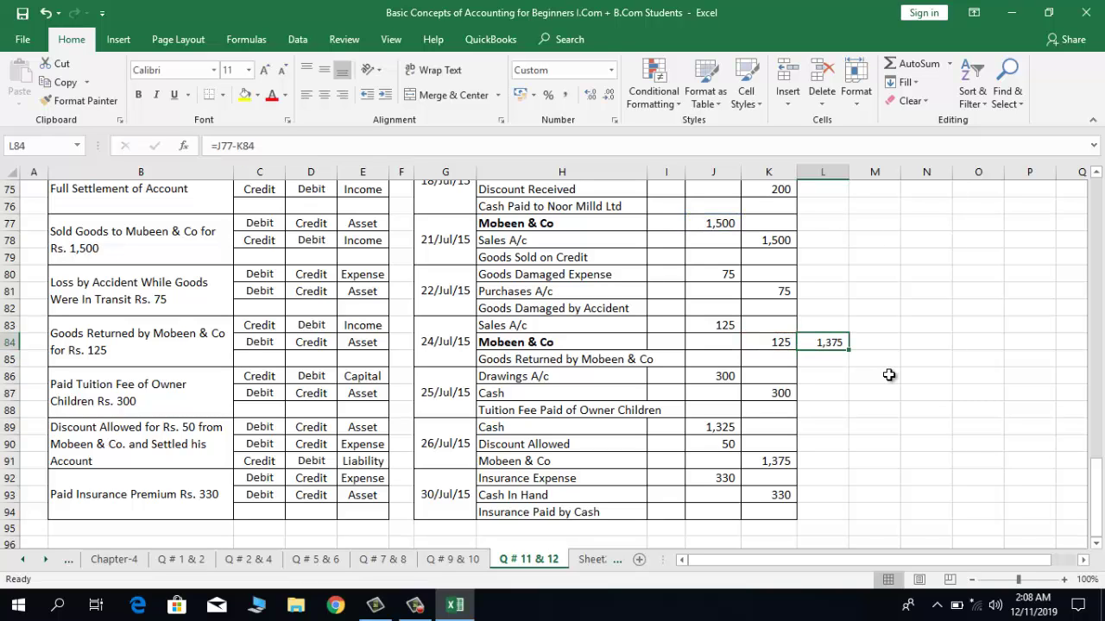
# Review the 24/Jul/15 goods return date and narration alongside the calculated Mobeen & Co balance
pyautogui.click(449, 353)
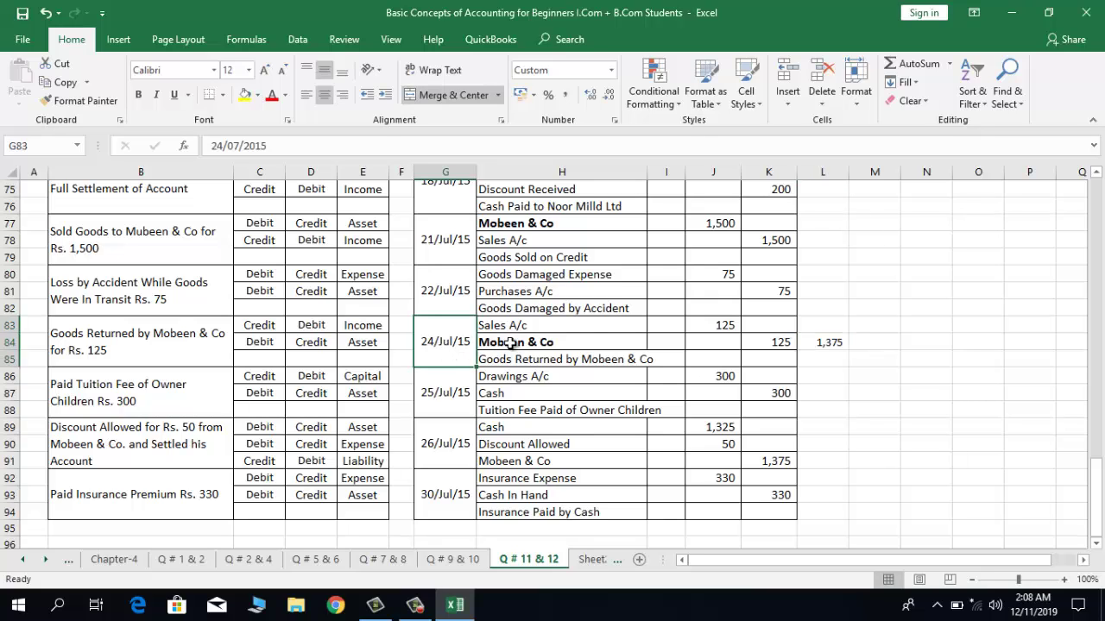
pyautogui.click(842, 345)
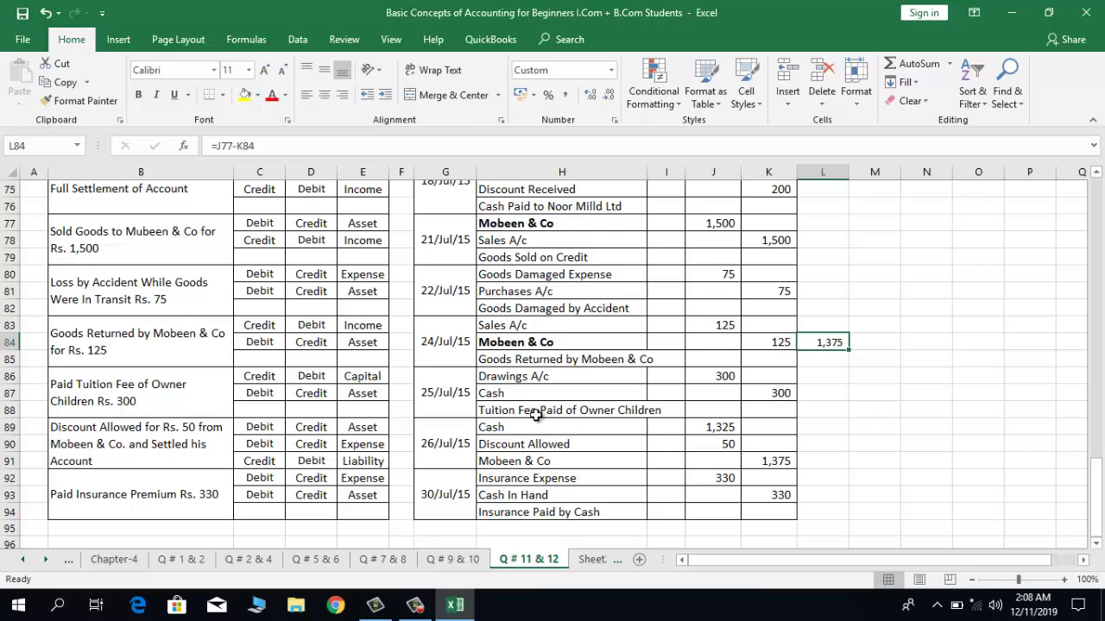
pyautogui.click(490, 361)
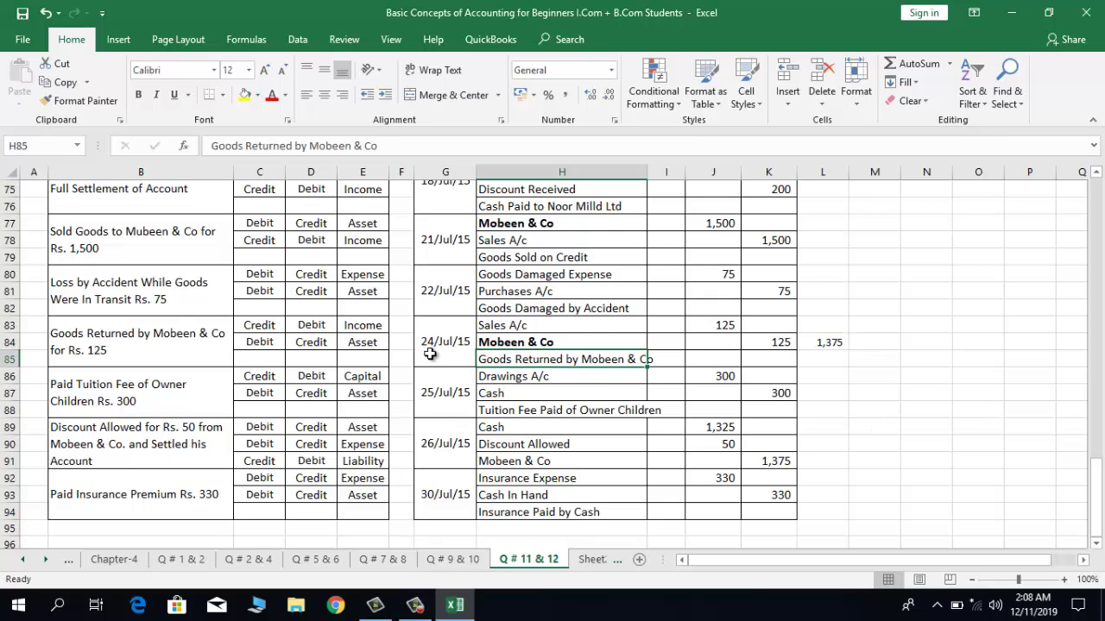
pyautogui.click(431, 354)
# Examine the 25/Jul/15 tuition fee payment, its Drawings A/c debit and its capital classification
pyautogui.click(436, 410)
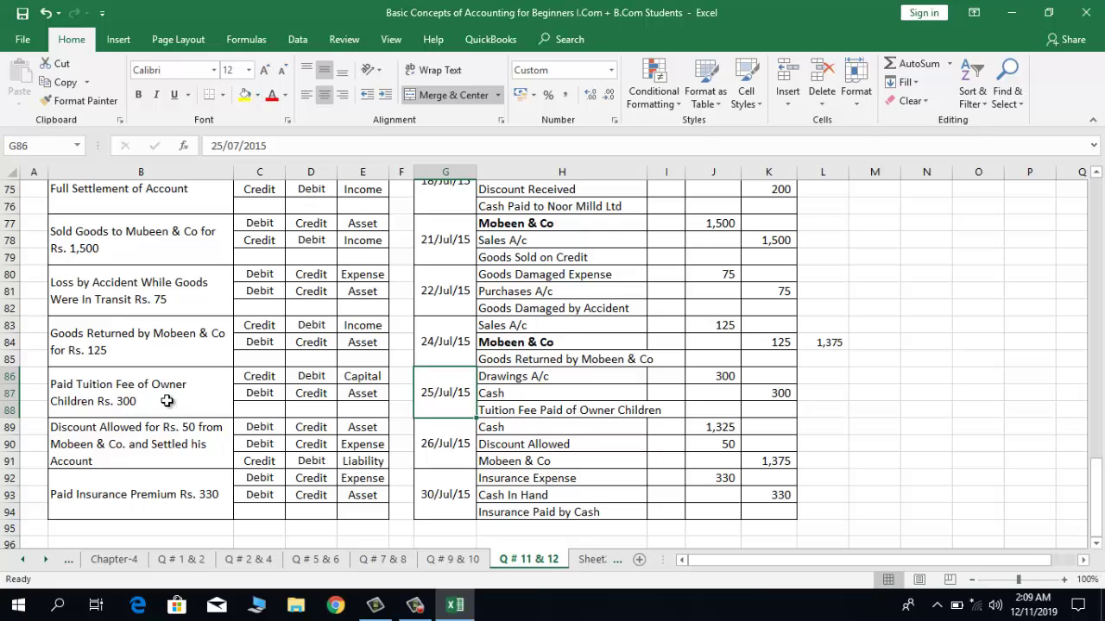
pyautogui.click(137, 410)
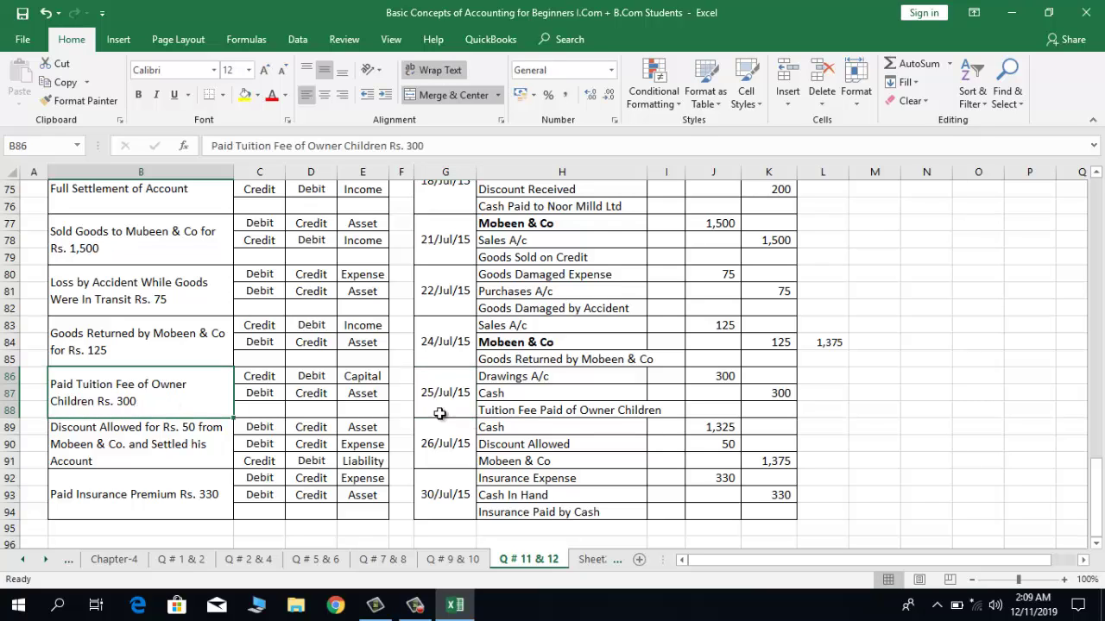
pyautogui.click(563, 379)
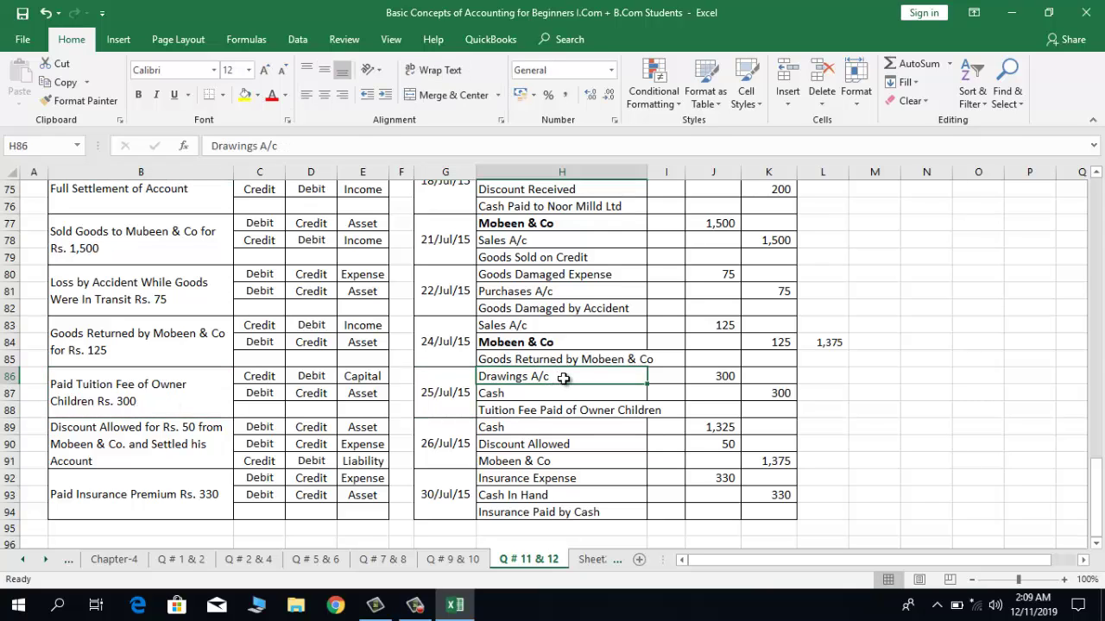
pyautogui.click(344, 378)
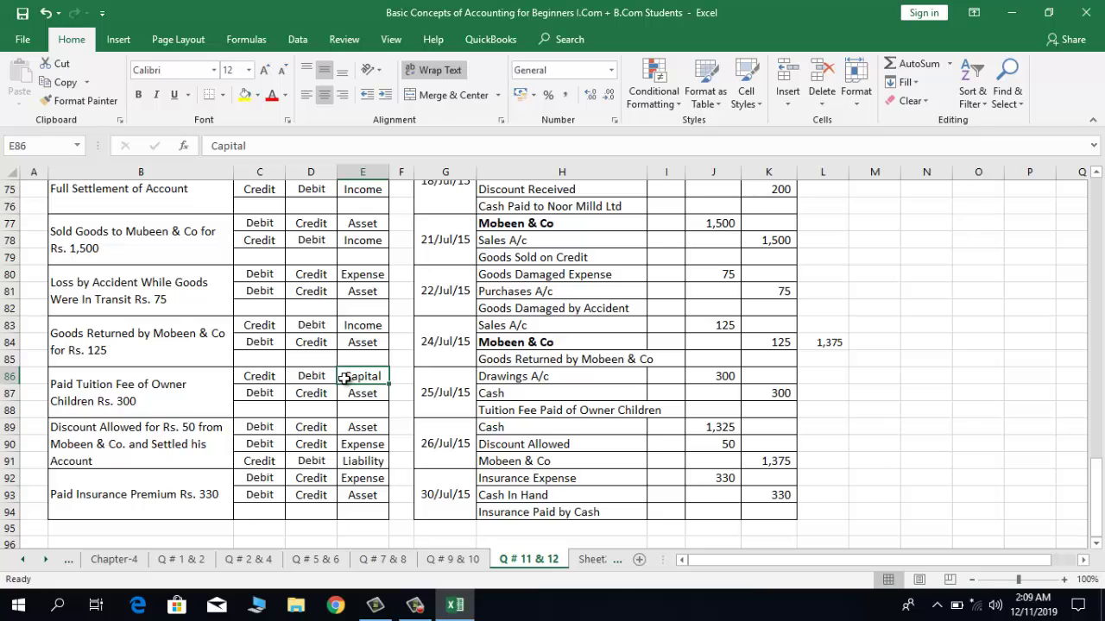
pyautogui.click(298, 379)
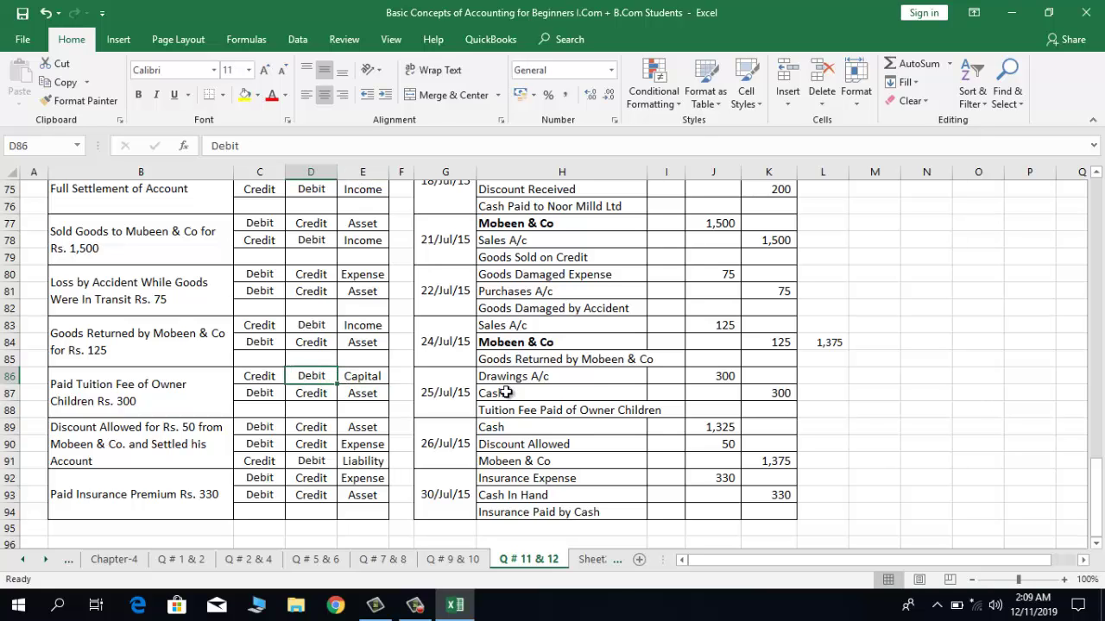
pyautogui.click(566, 379)
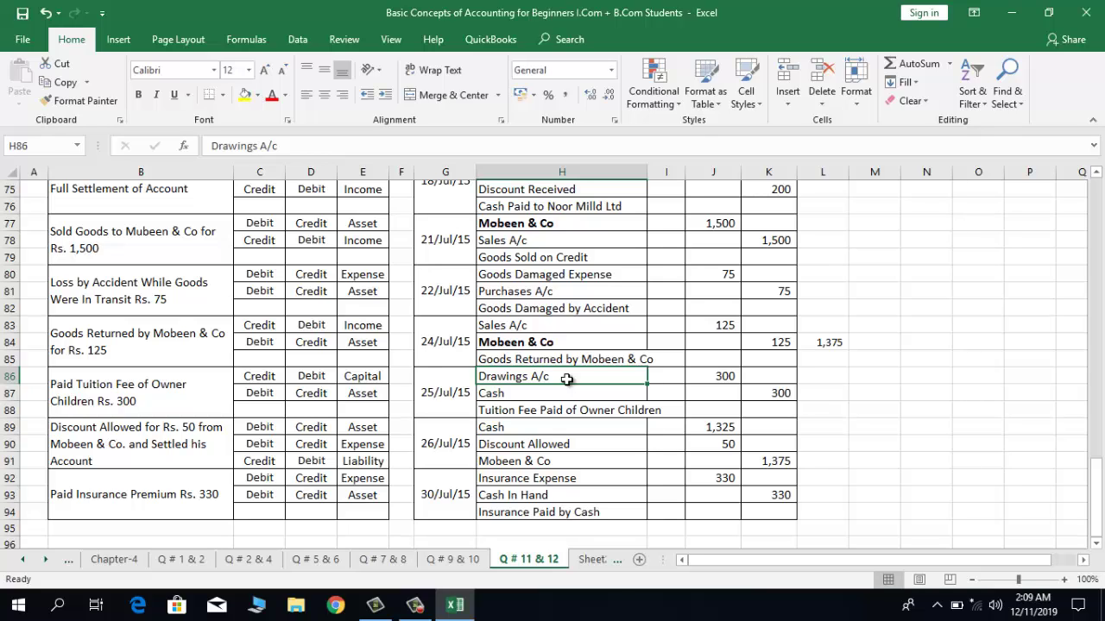
pyautogui.click(701, 377)
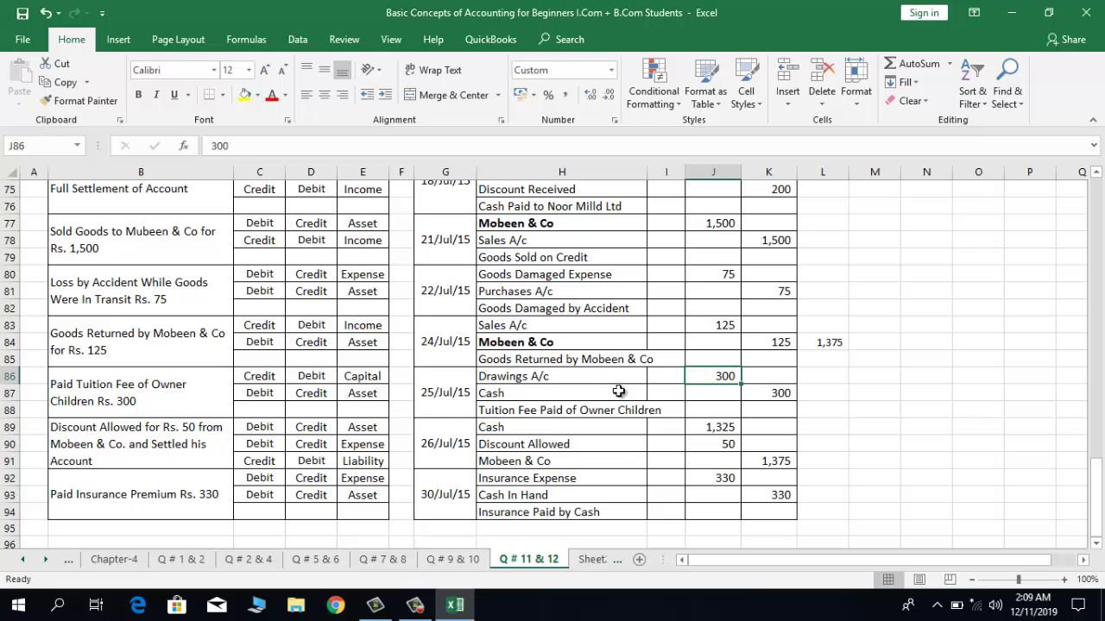
# Change the credited account in the 25/Jul/15 tuition fee entry to Cash In Hand and check its credit amount and narration
pyautogui.click(541, 407)
pyautogui.click(566, 391)
pyautogui.doubleClick(565, 390)
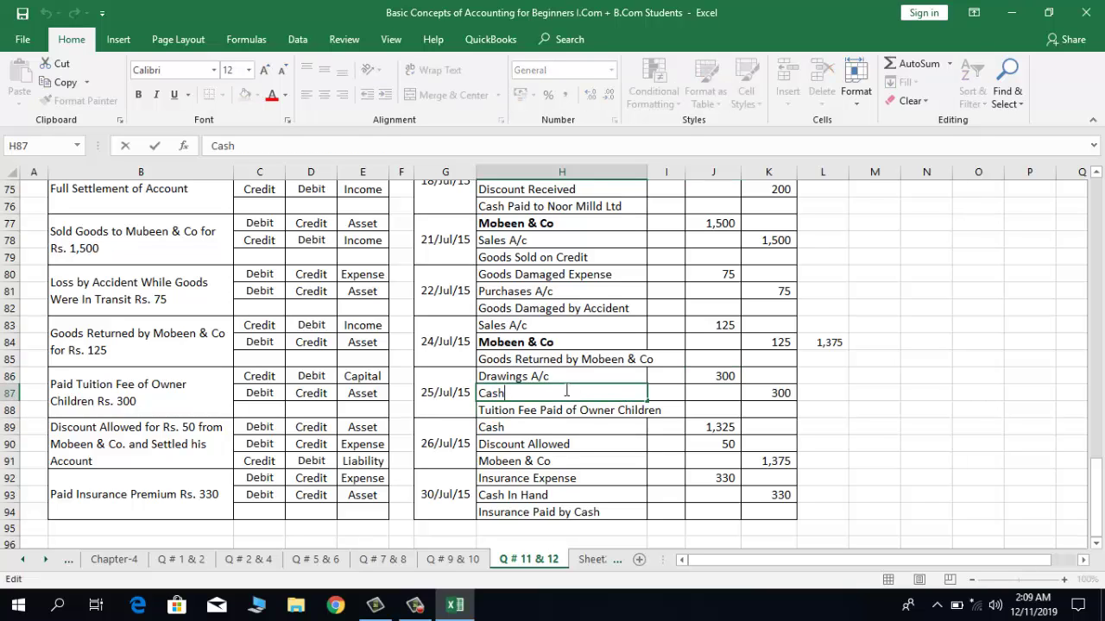
pyautogui.write('In')
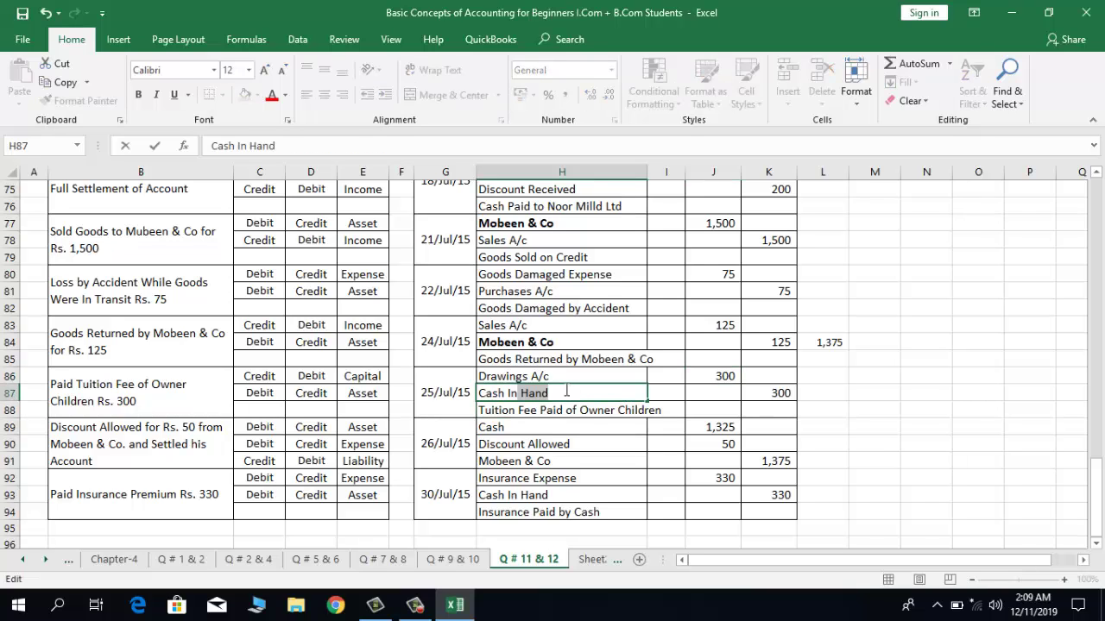
pyautogui.press('Return')
pyautogui.press('Up')
pyautogui.press('Right')
pyautogui.press('Right')
pyautogui.press('Right')
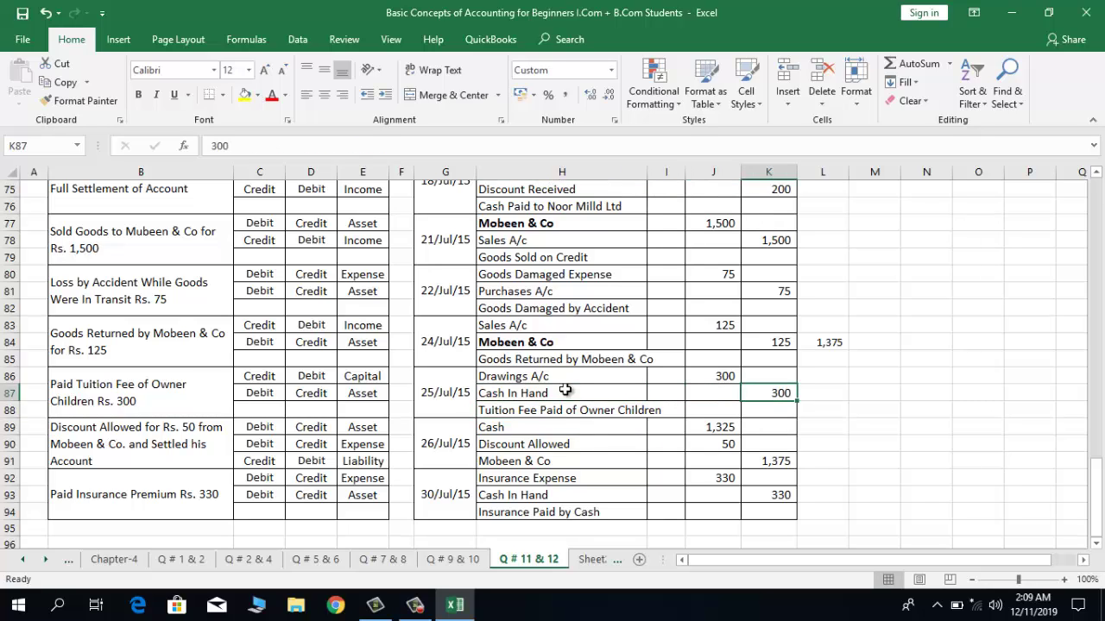
pyautogui.press('Left')
pyautogui.press('Left')
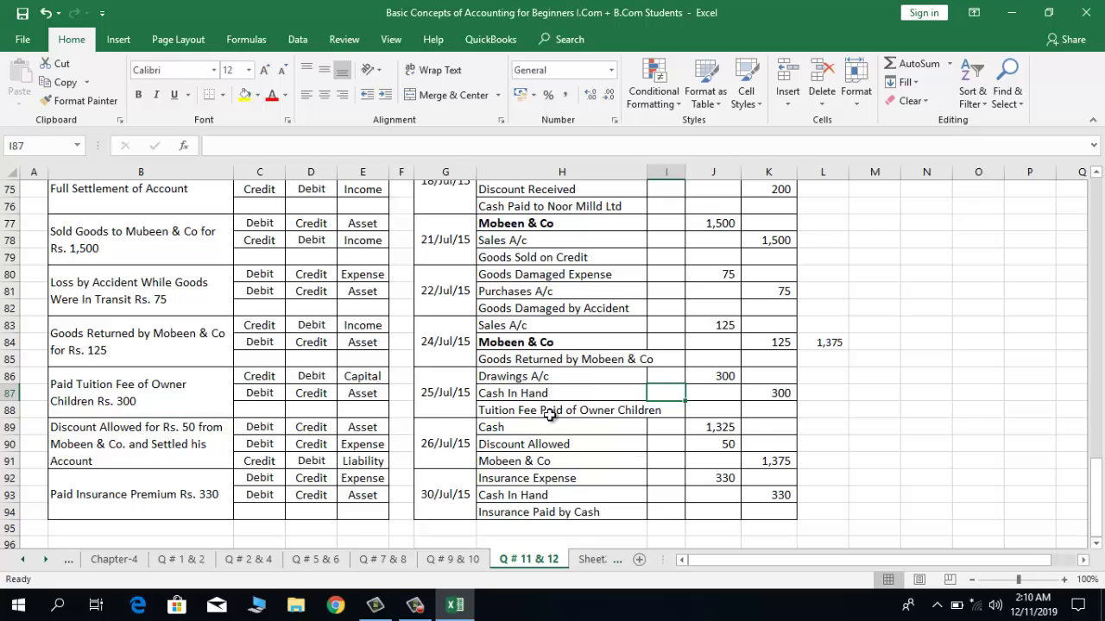
pyautogui.click(547, 415)
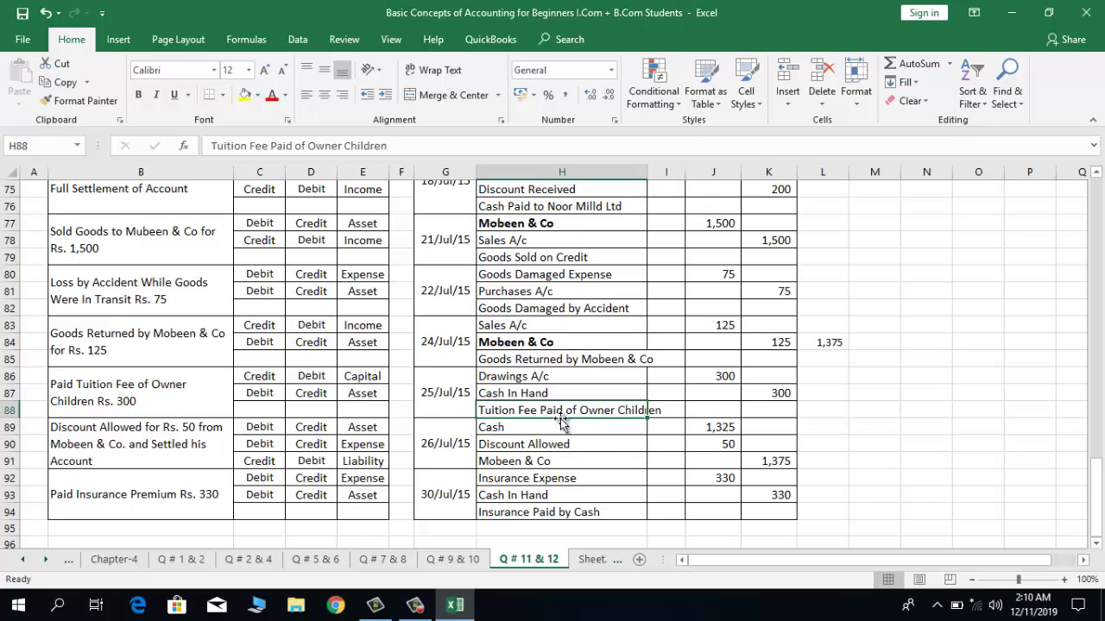
# Examine the 26/Jul/15 discount allowed and account settlement against the Mobeen & Co balance formula in L84
pyautogui.click(431, 457)
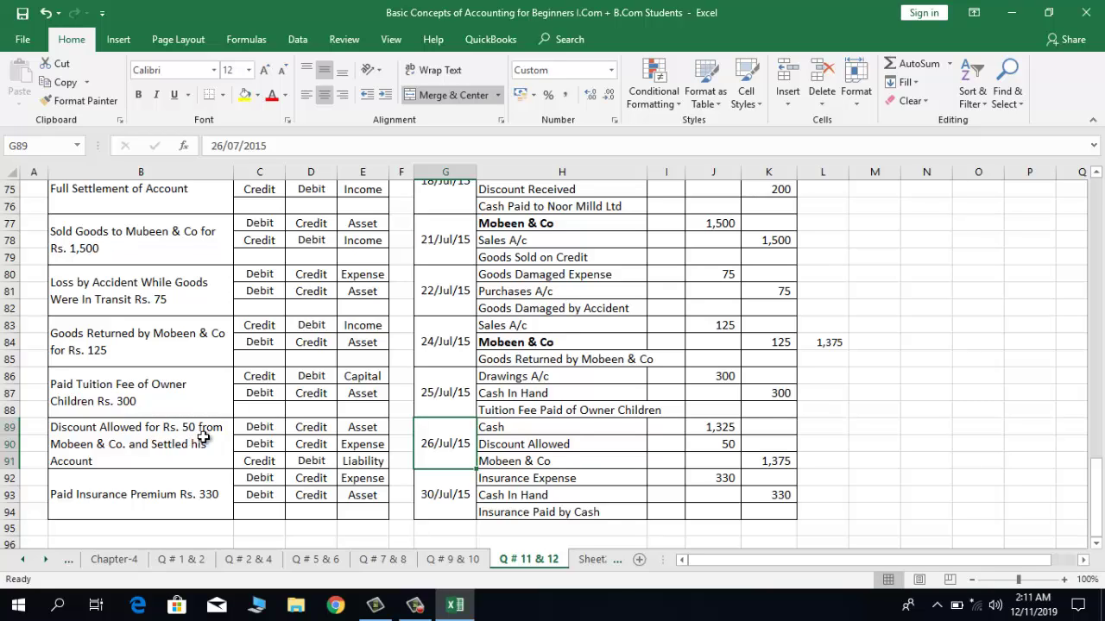
pyautogui.click(112, 466)
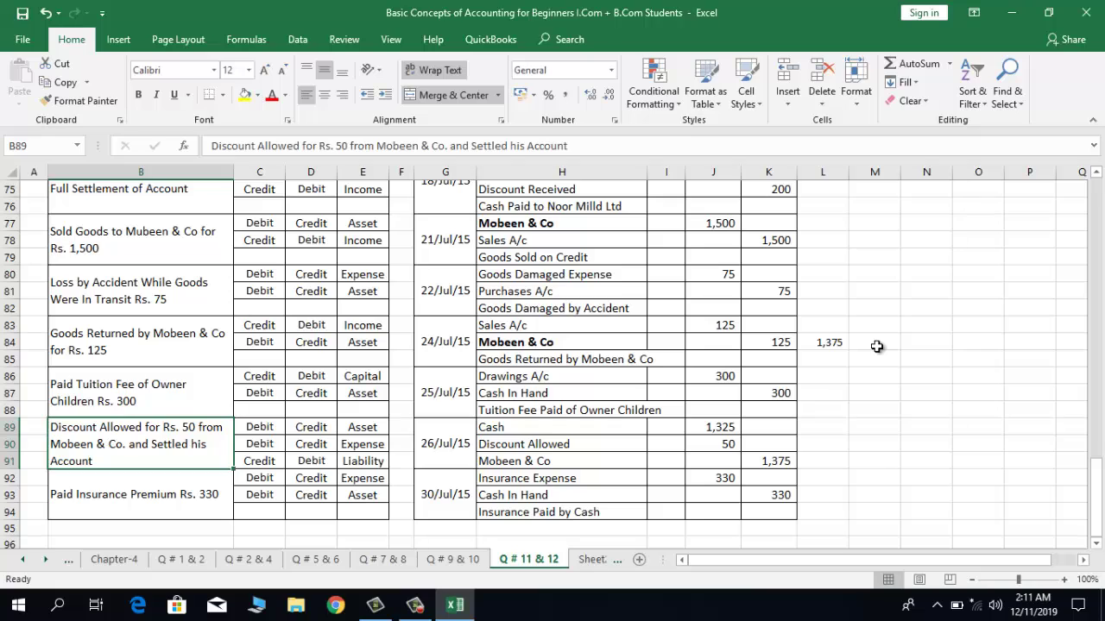
pyautogui.click(826, 342)
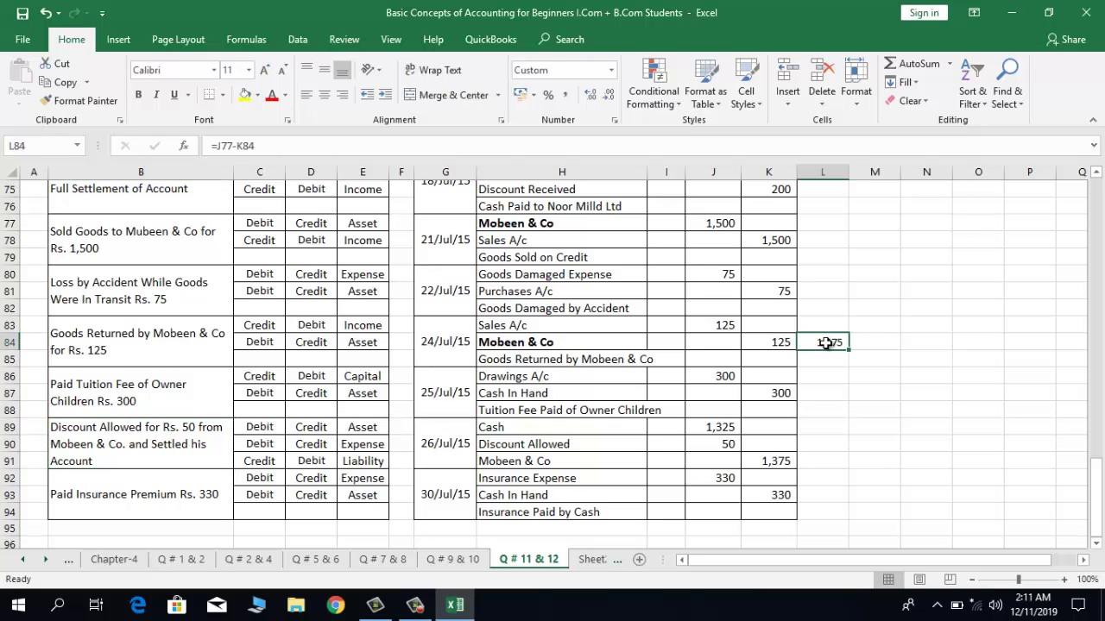
pyautogui.doubleClick(826, 342)
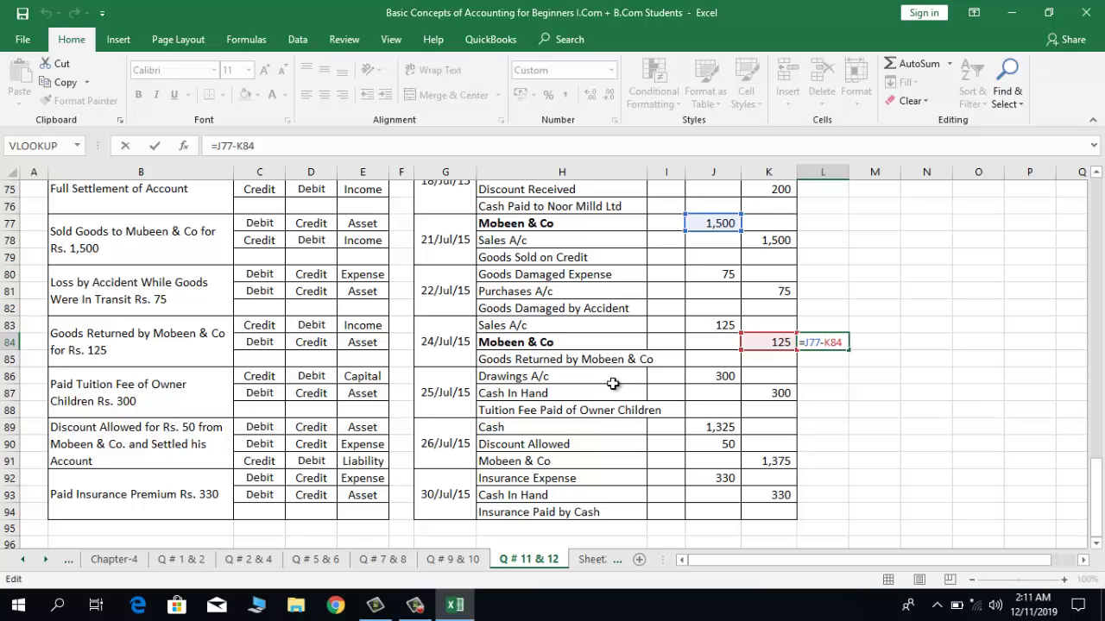
pyautogui.hotkey('ctrl', 'Return')
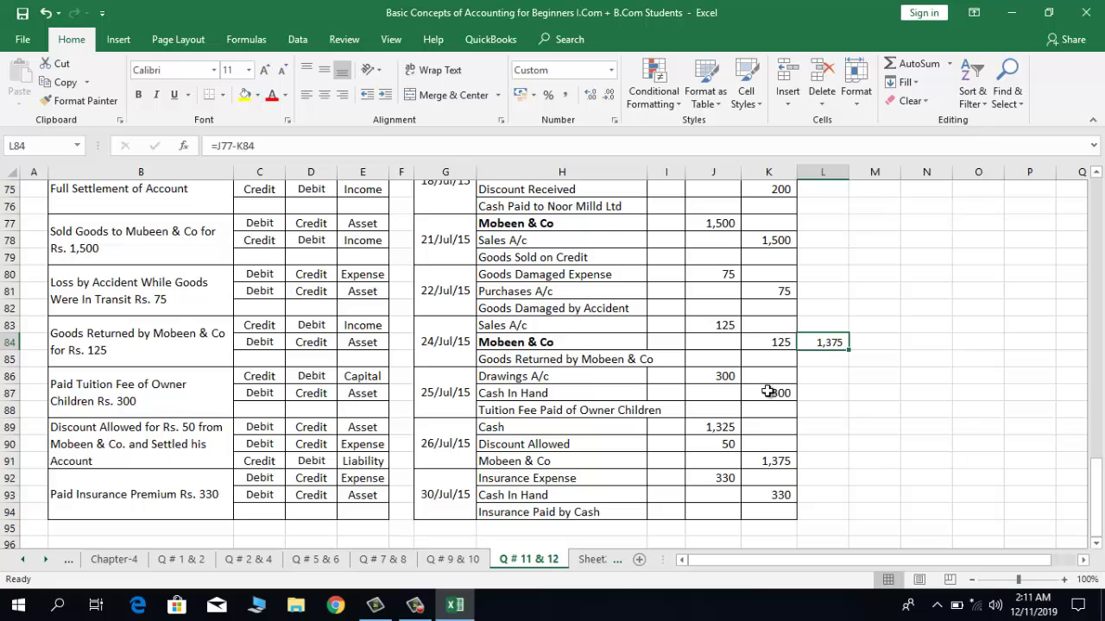
# Bold the Mobeen & Co account name in the 26/Jul/15 entry and compare its credit amount with the balance in L84
pyautogui.click(553, 461)
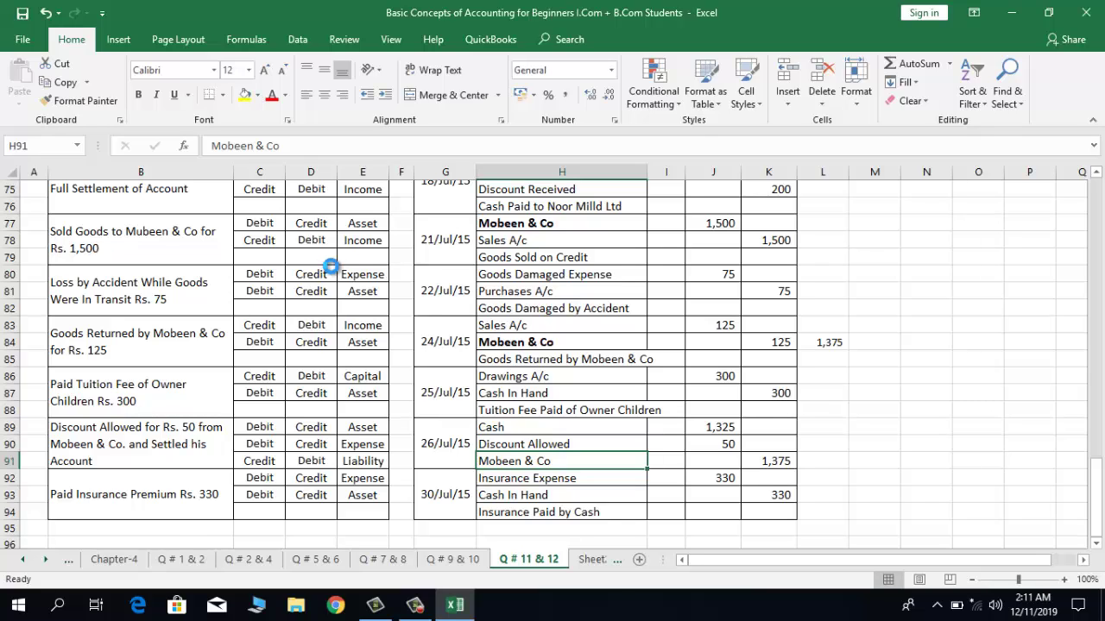
pyautogui.hotkey('ctrl', 'b')
pyautogui.press('Right')
pyautogui.press('Right')
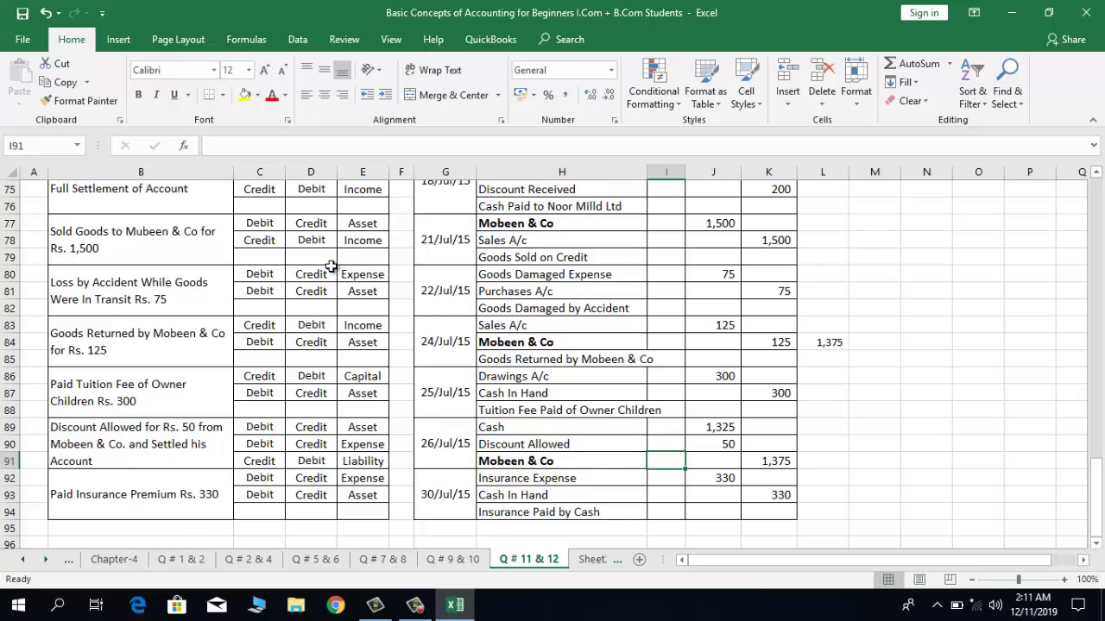
pyautogui.press('Right')
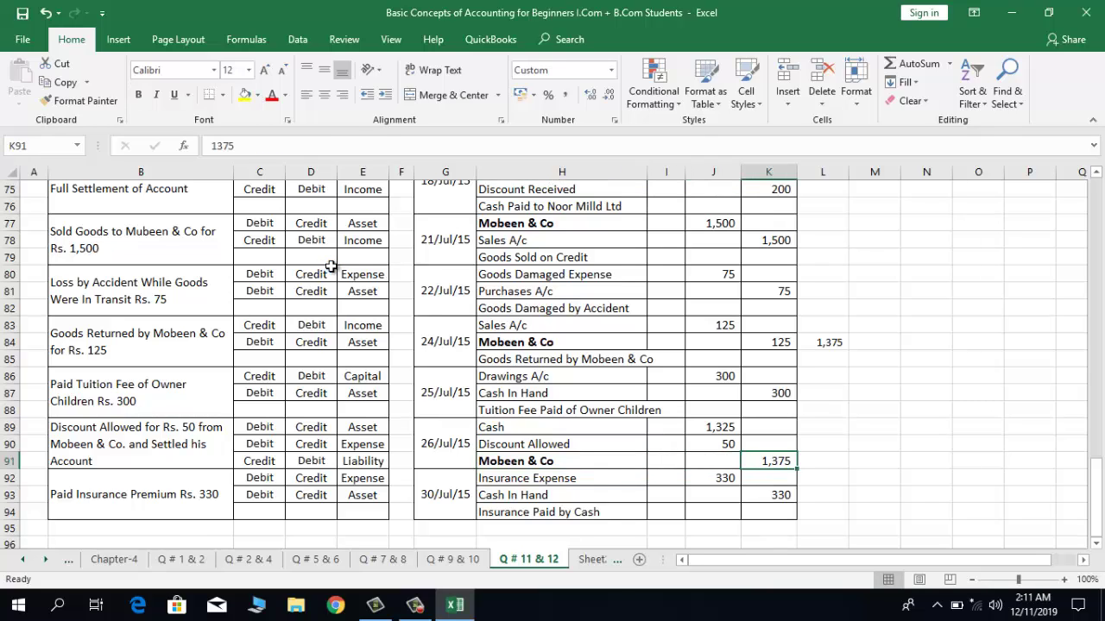
pyautogui.click(844, 343)
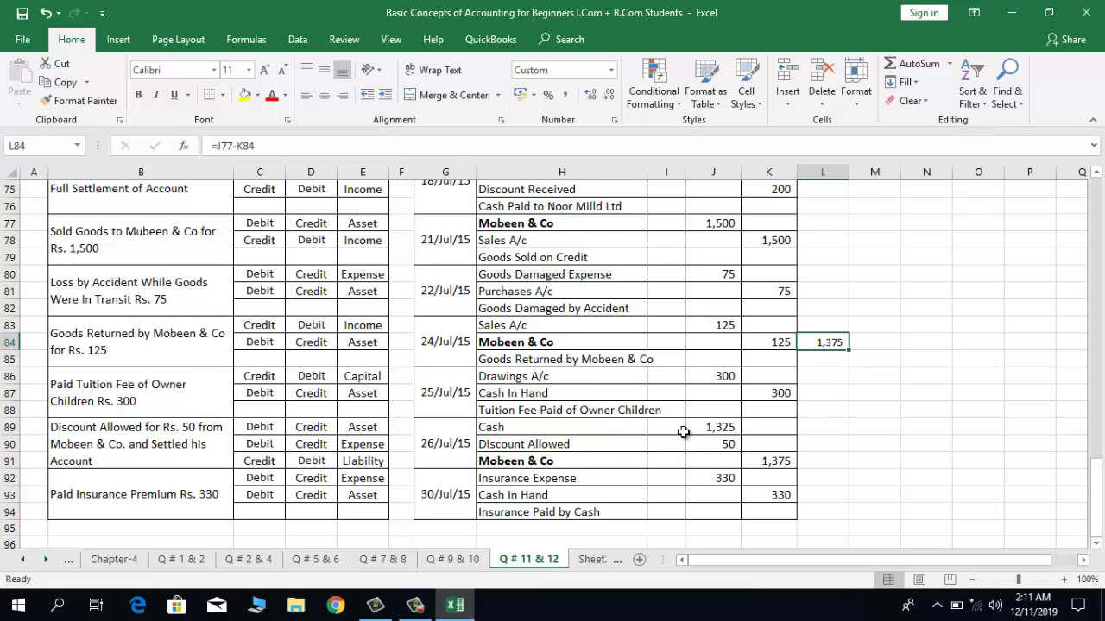
# Examine the Discount Allowed line of the 26/Jul/15 settlement, including its debit amount and expense classification
pyautogui.click(183, 434)
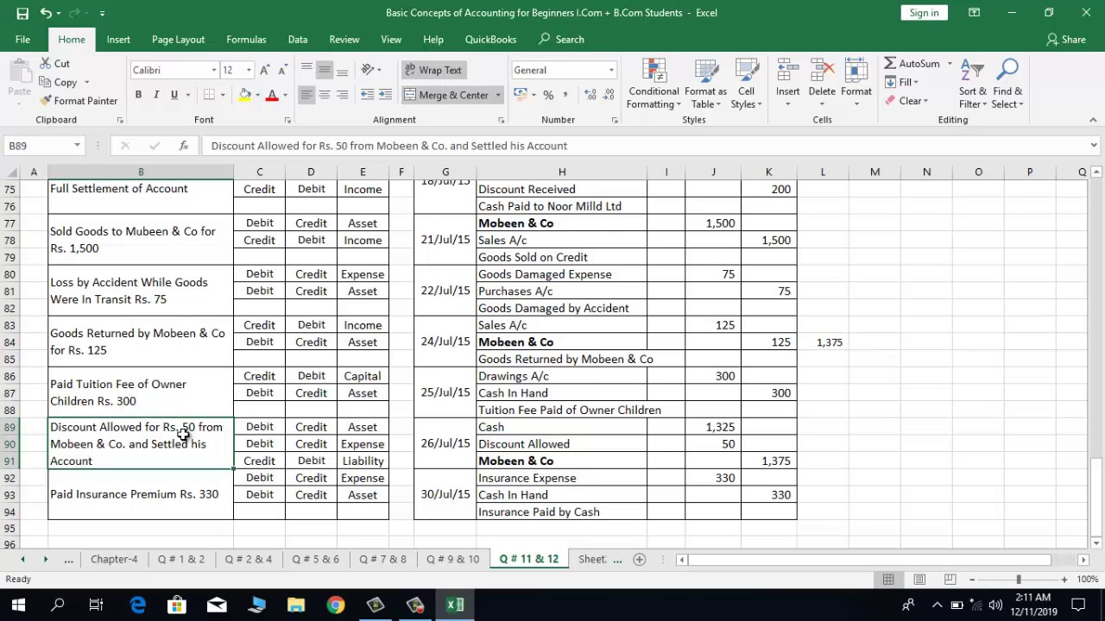
pyautogui.click(531, 447)
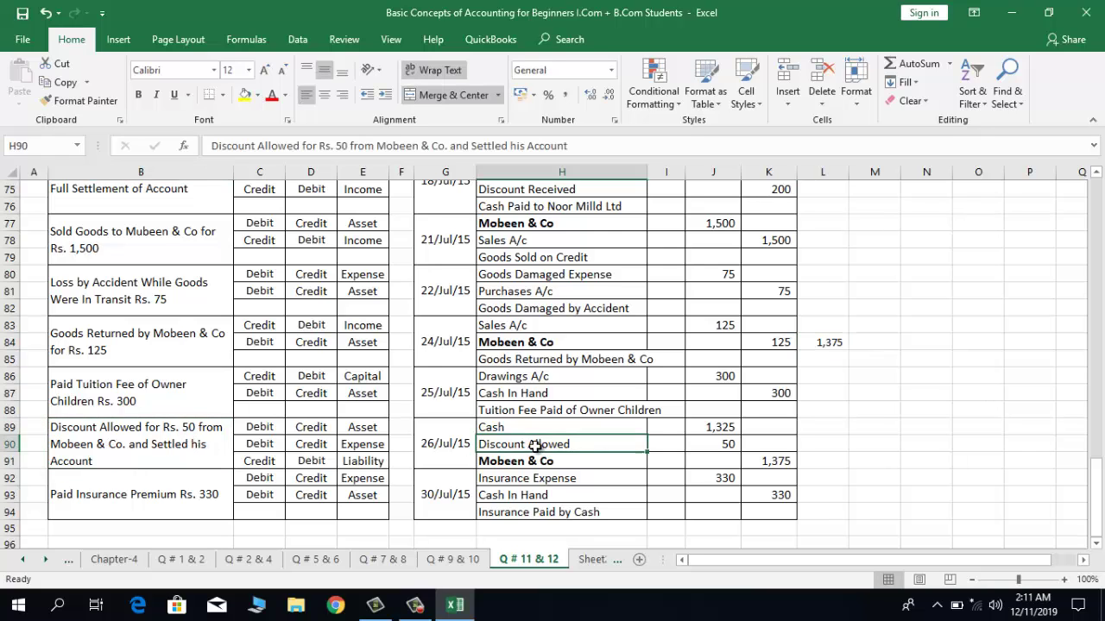
pyautogui.click(695, 444)
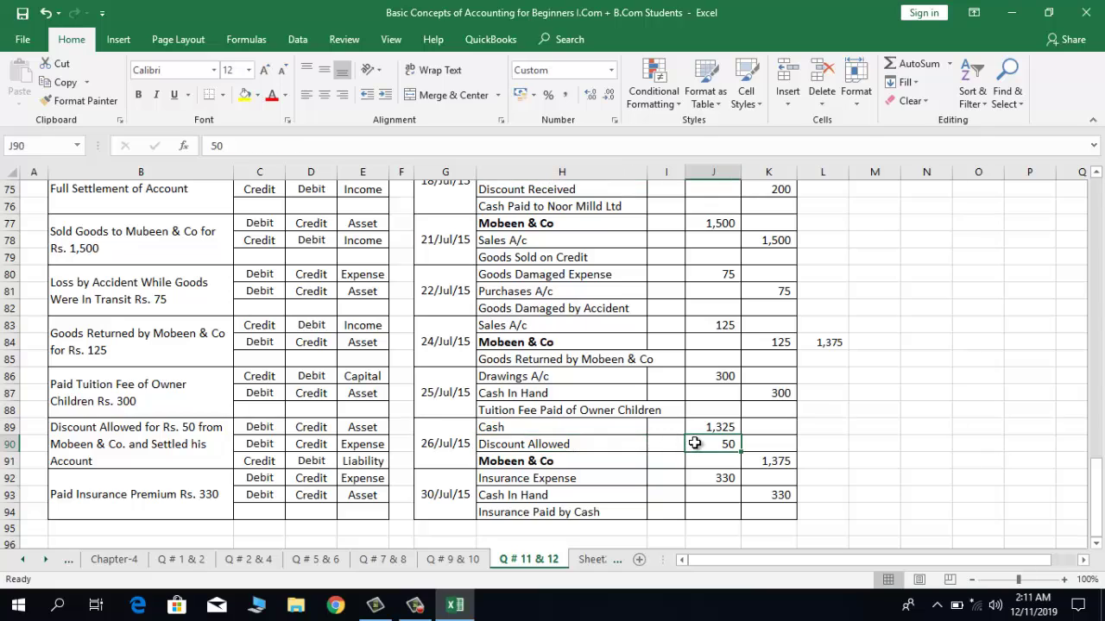
pyautogui.click(357, 443)
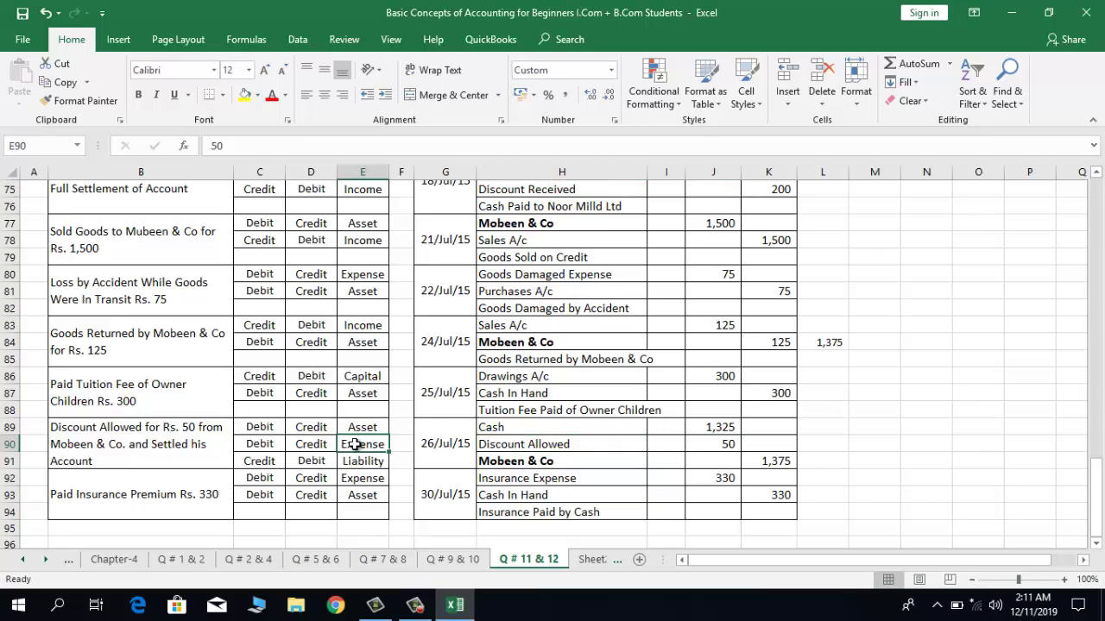
pyautogui.click(535, 449)
pyautogui.click(553, 459)
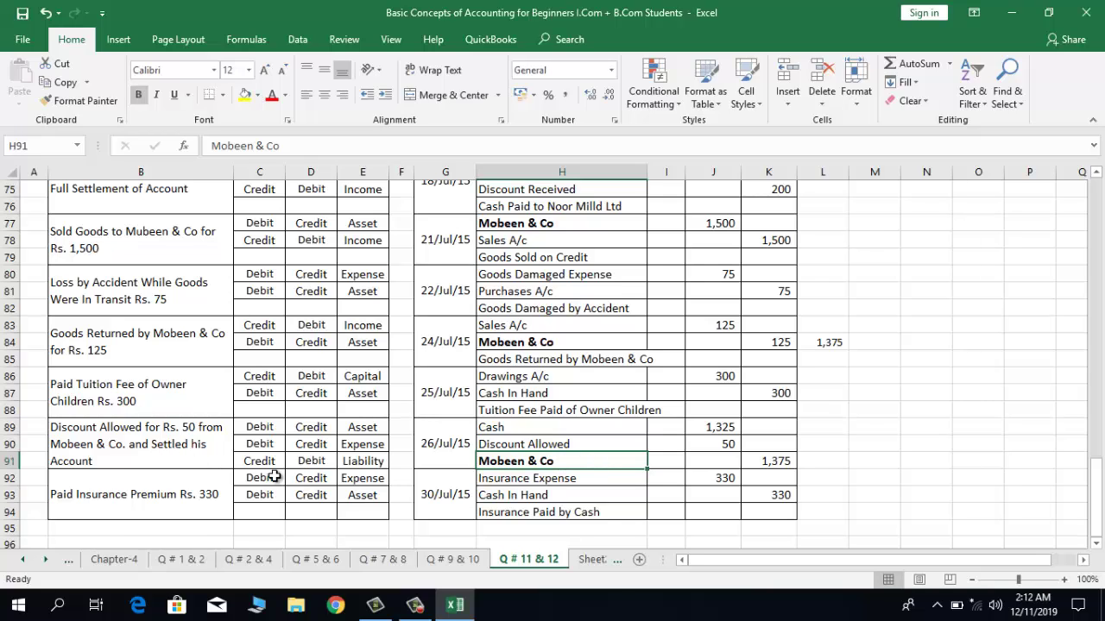
# Trace the 26/Jul/15 Mobeen & Co credit back through the L84 balance formula to the original sale and goods return amounts
pyautogui.click(760, 461)
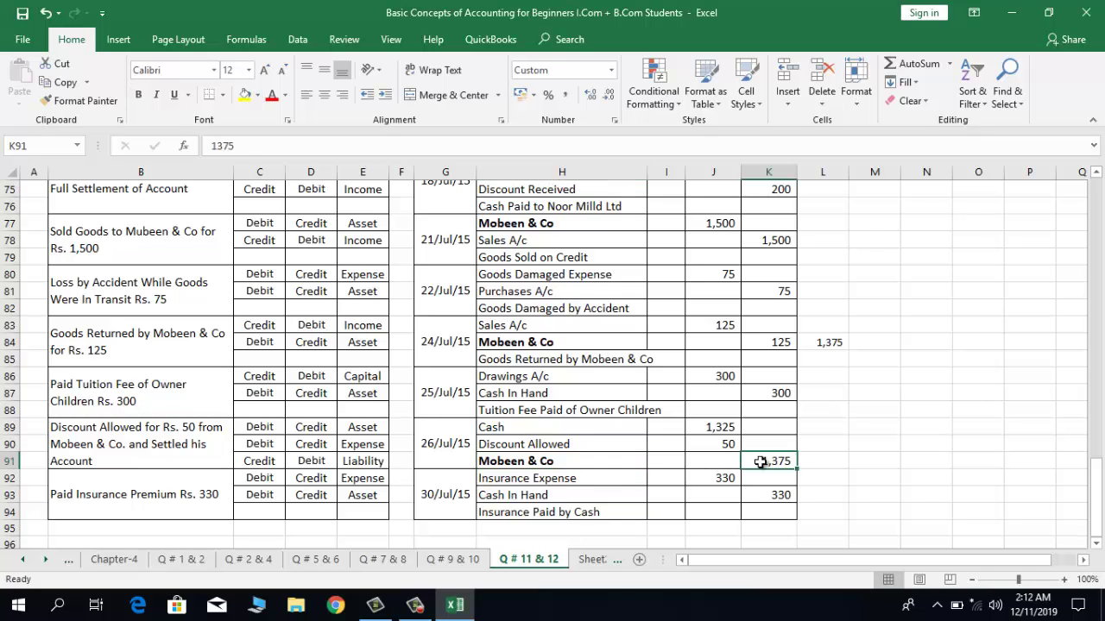
pyautogui.click(813, 345)
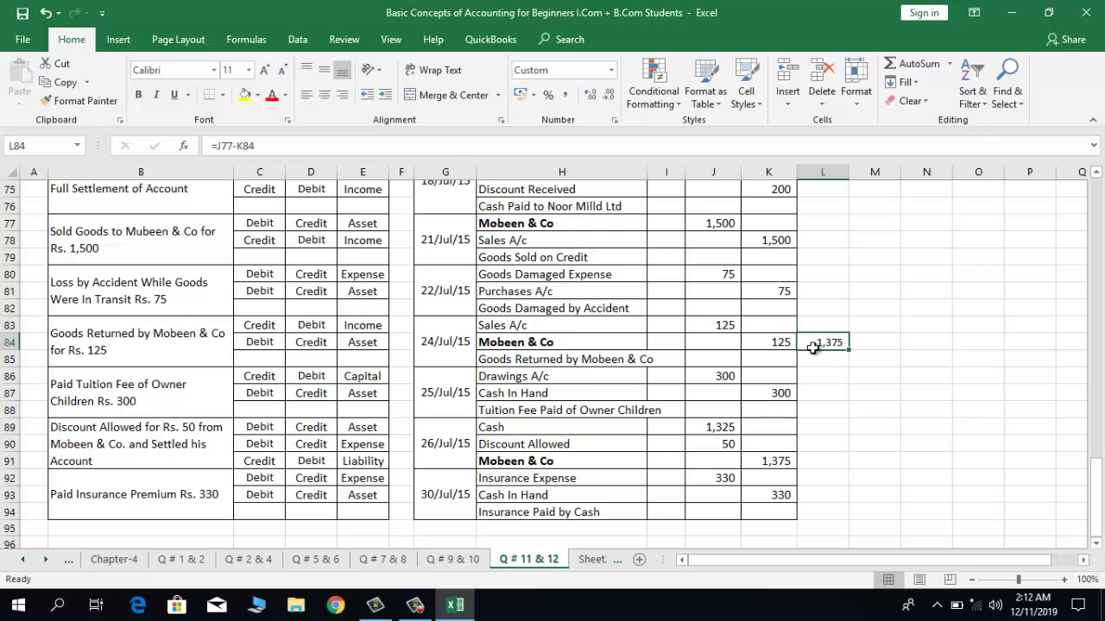
pyautogui.click(698, 229)
pyautogui.click(708, 325)
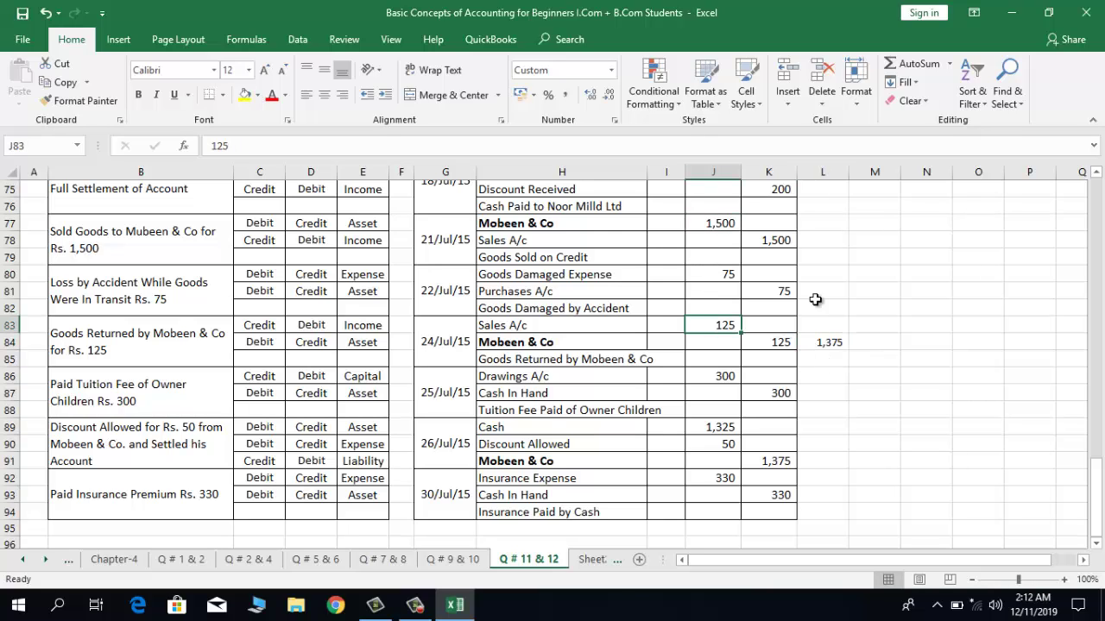
pyautogui.doubleClick(812, 342)
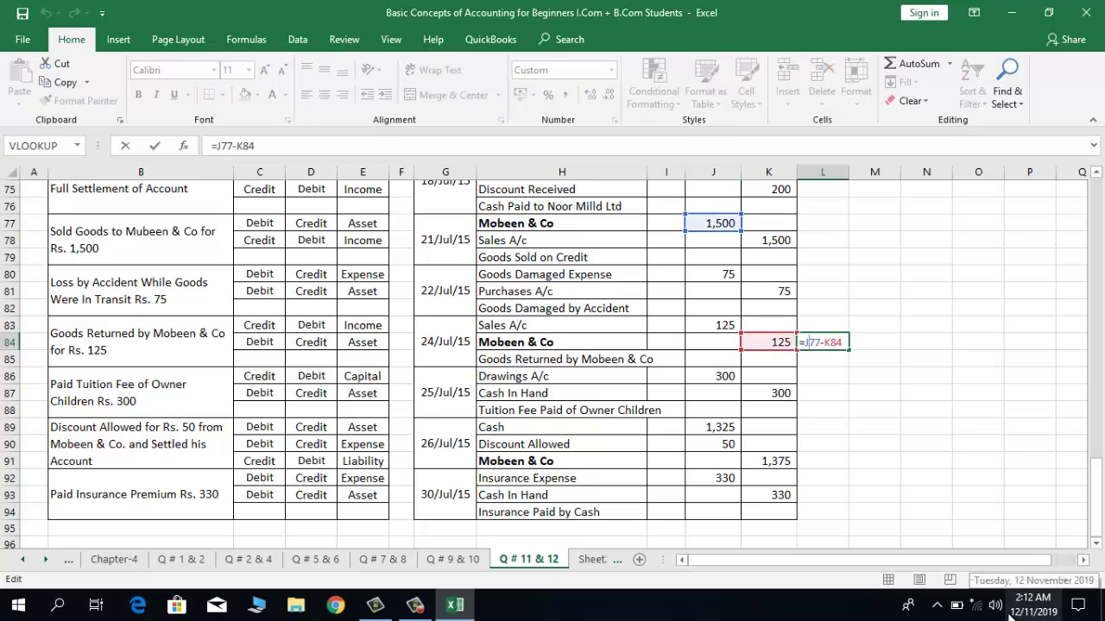
pyautogui.press('Return')
pyautogui.press('Down')
pyautogui.press('Down')
pyautogui.press('Down')
pyautogui.press('Down')
pyautogui.press('Down')
pyautogui.press('Down')
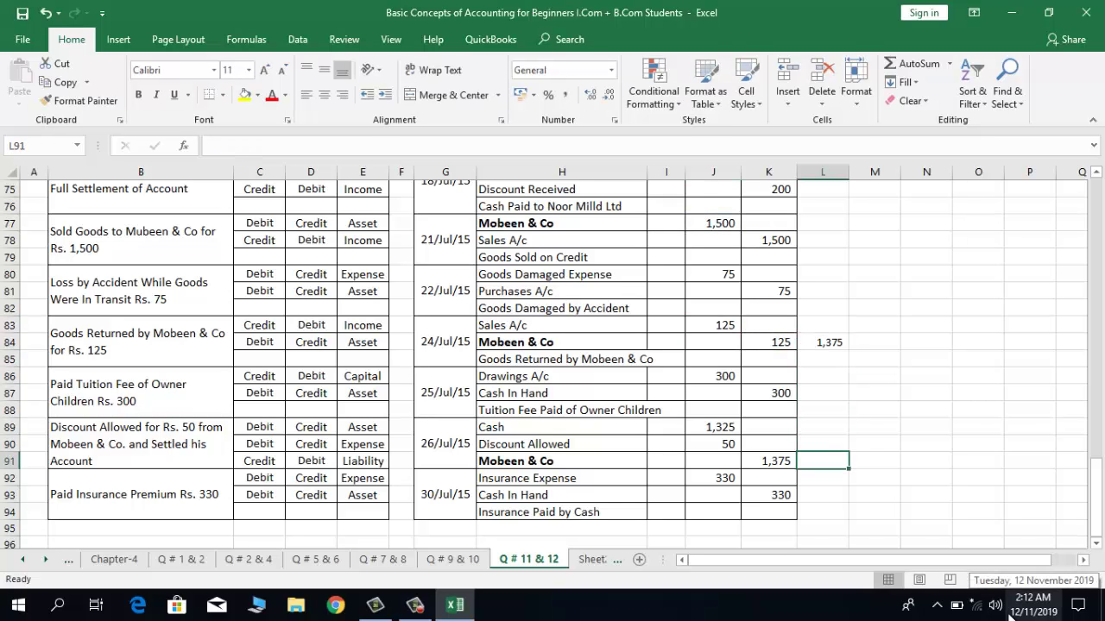
pyautogui.press('Left')
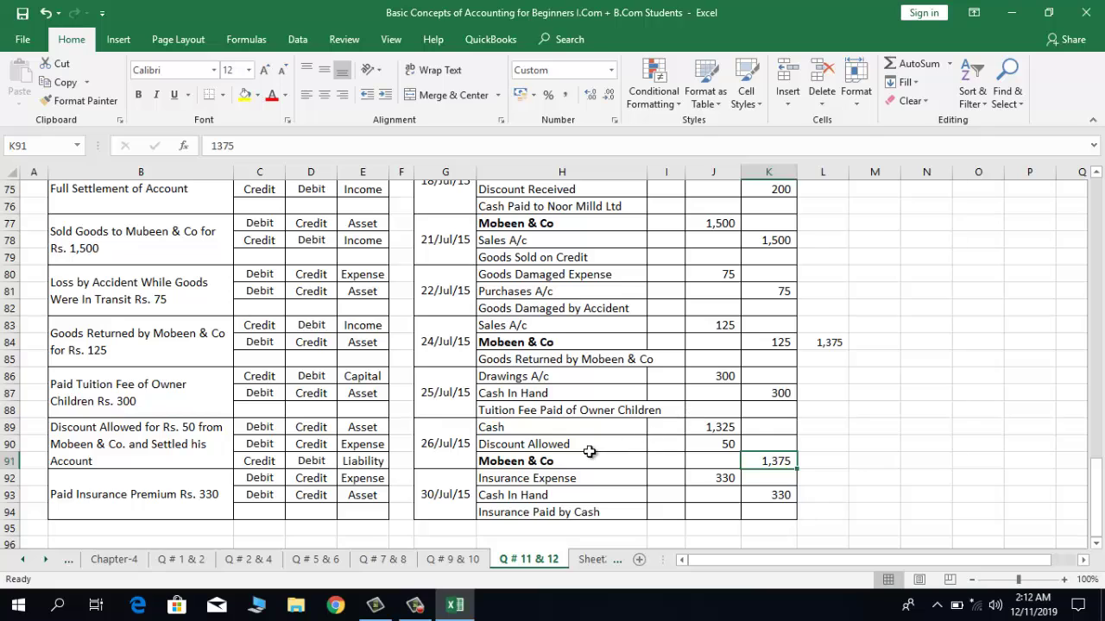
# Review the Mobeen & Co credit, Discount Allowed debit and Cash debit in the 26/Jul/15 entry
pyautogui.click(507, 468)
pyautogui.click(751, 464)
pyautogui.click(575, 444)
pyautogui.click(704, 443)
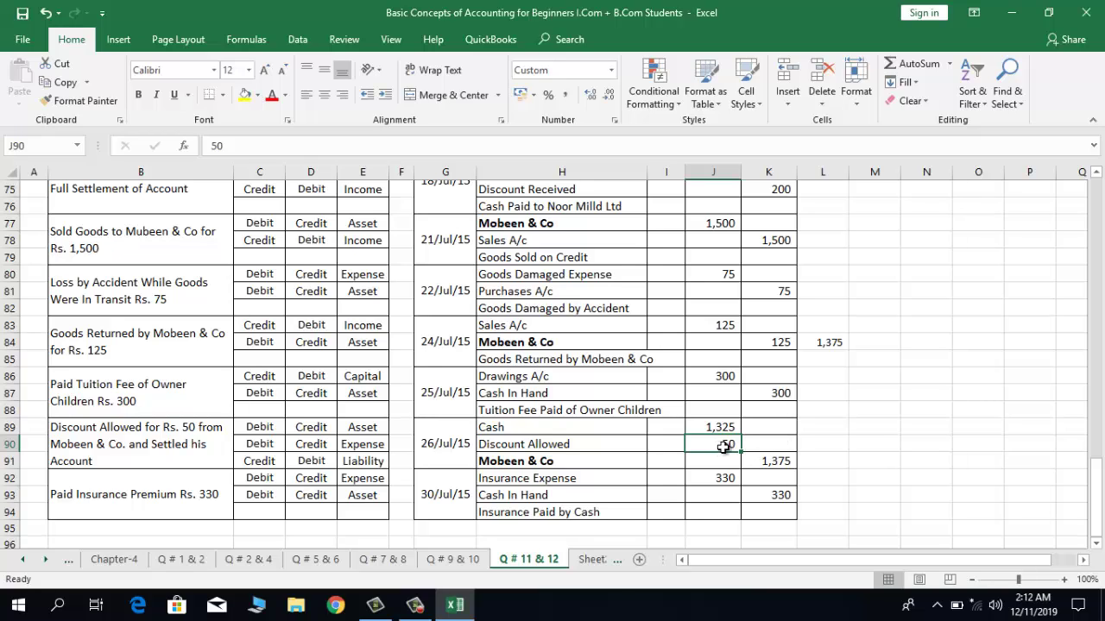
pyautogui.click(593, 431)
pyautogui.click(703, 427)
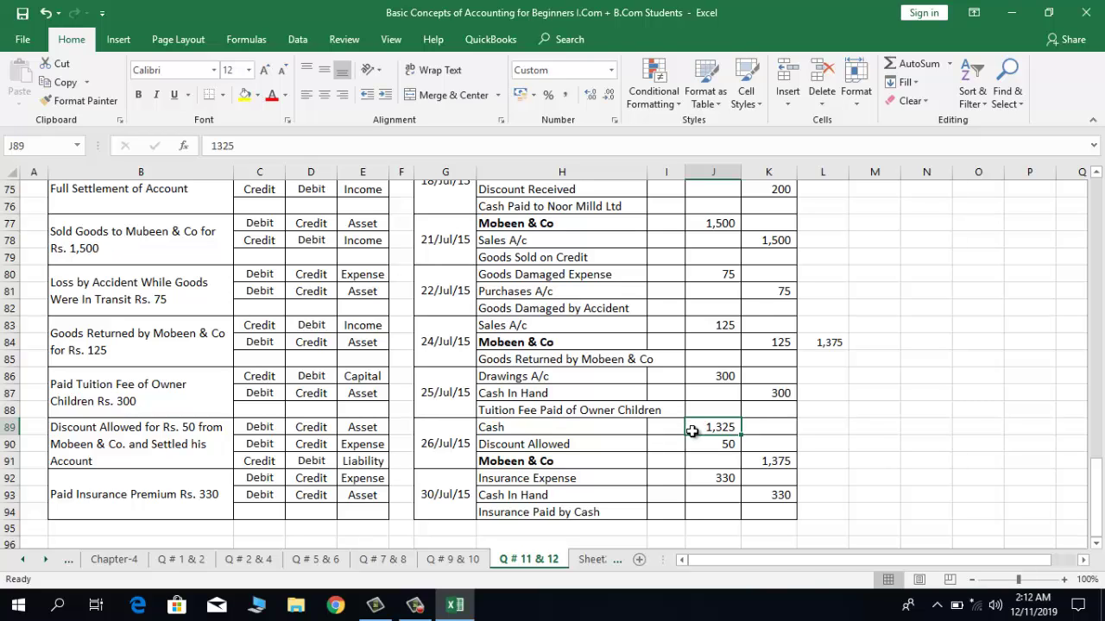
# Check the sum of the 26/Jul/15 cash and discount debits against the Mobeen & Co credit and the transaction description
pyautogui.moveTo(692, 428); pyautogui.dragTo(696, 446)
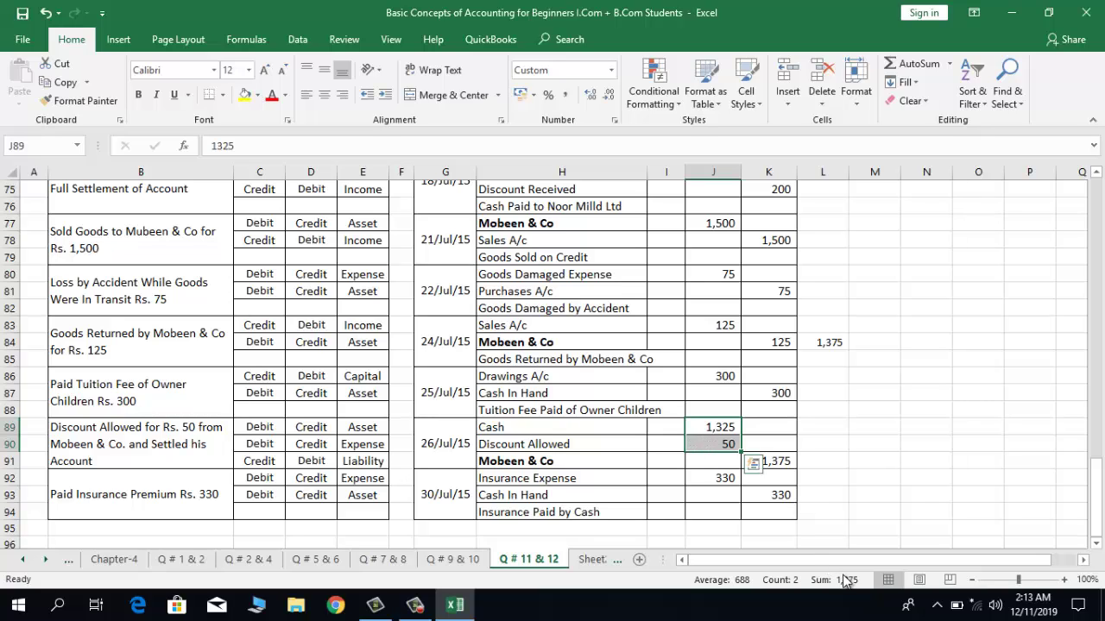
pyautogui.click(657, 444)
pyautogui.click(584, 461)
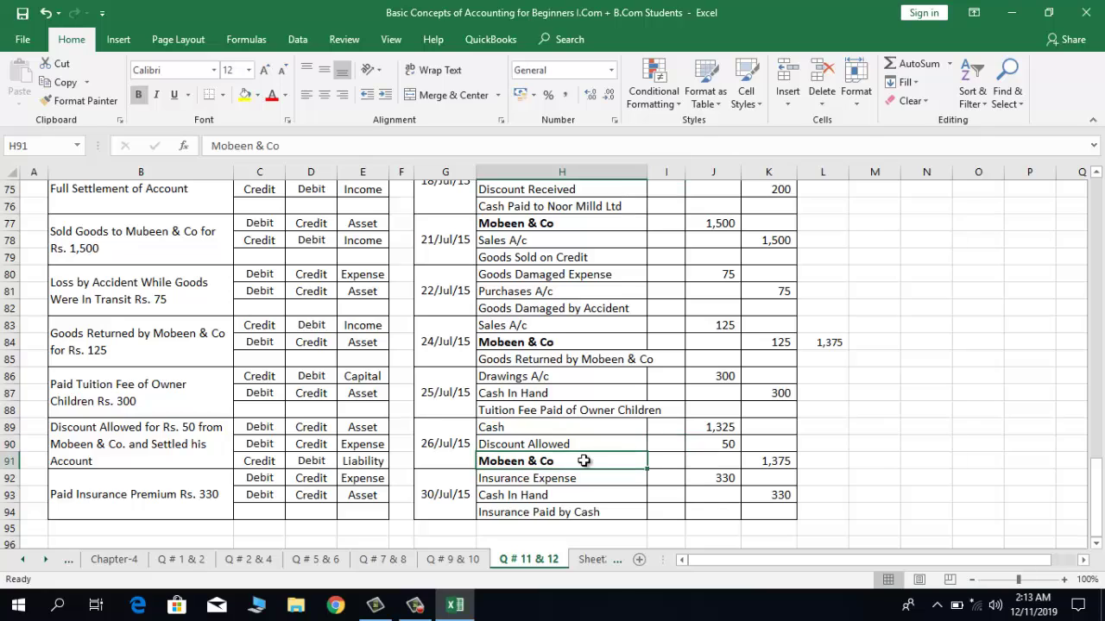
pyautogui.click(753, 462)
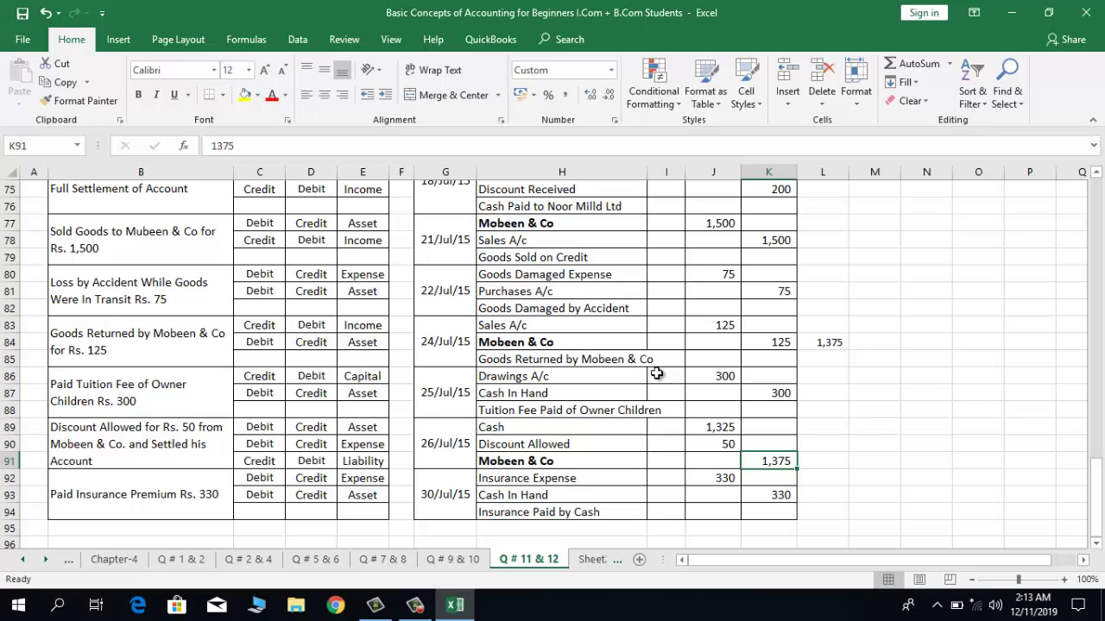
pyautogui.click(199, 436)
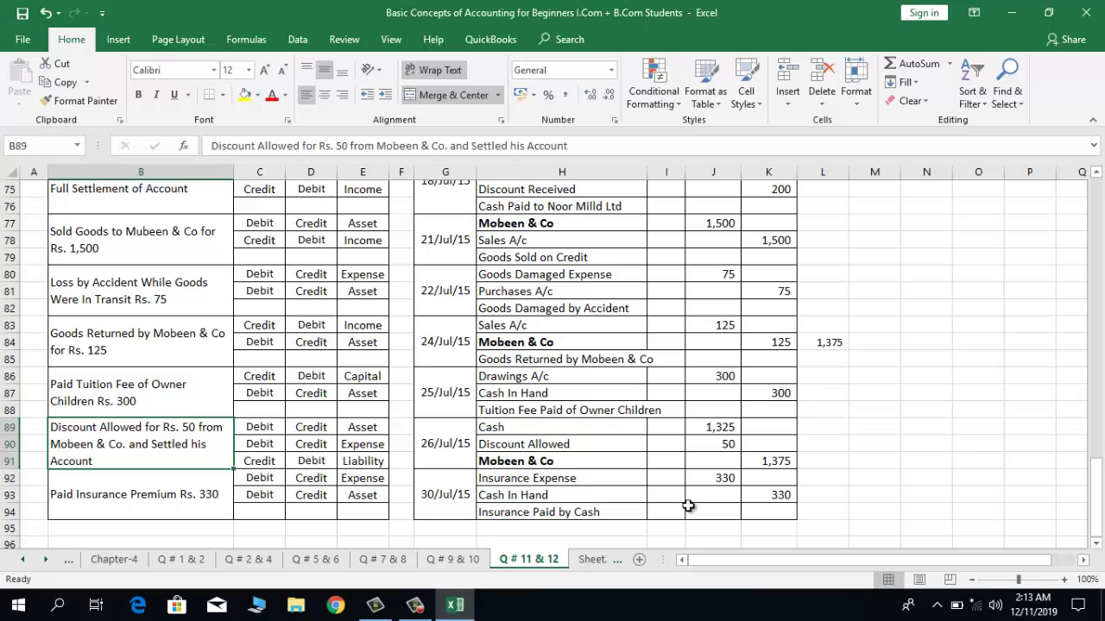
# Examine the 30/Jul/15 insurance premium payment, relating its Insurance Expense debit and Cash In Hand credit to the transaction description
pyautogui.click(450, 508)
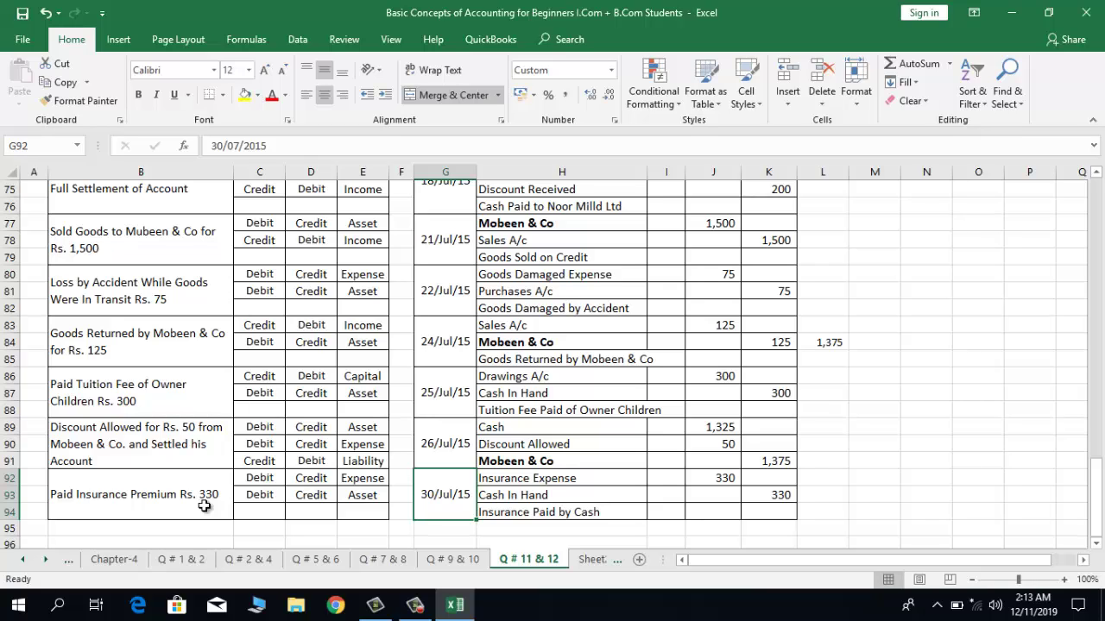
pyautogui.click(291, 495)
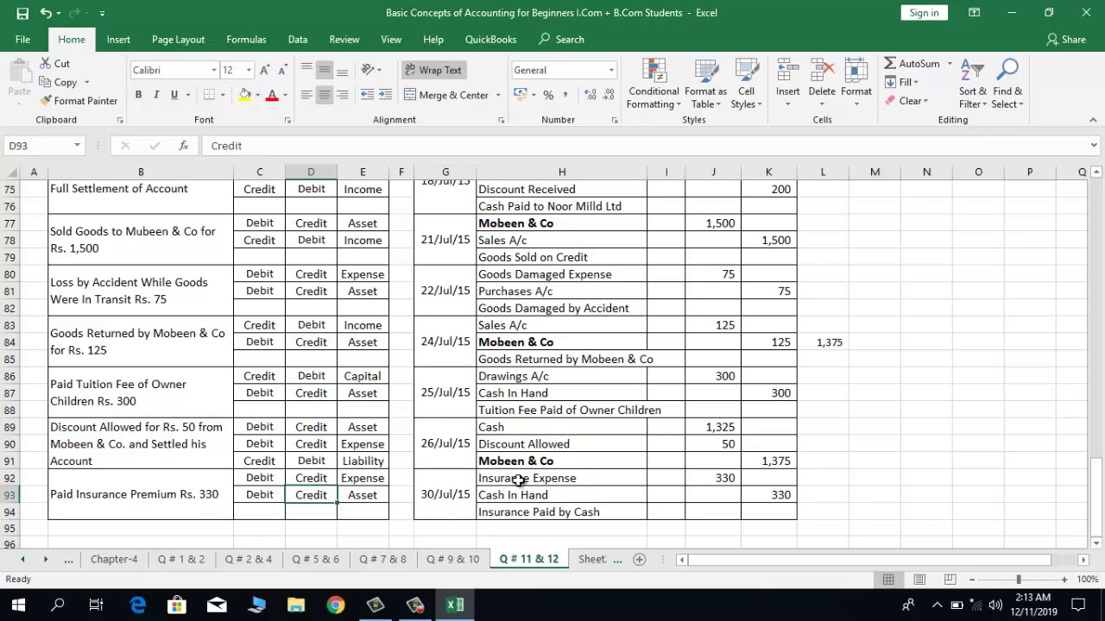
pyautogui.click(589, 480)
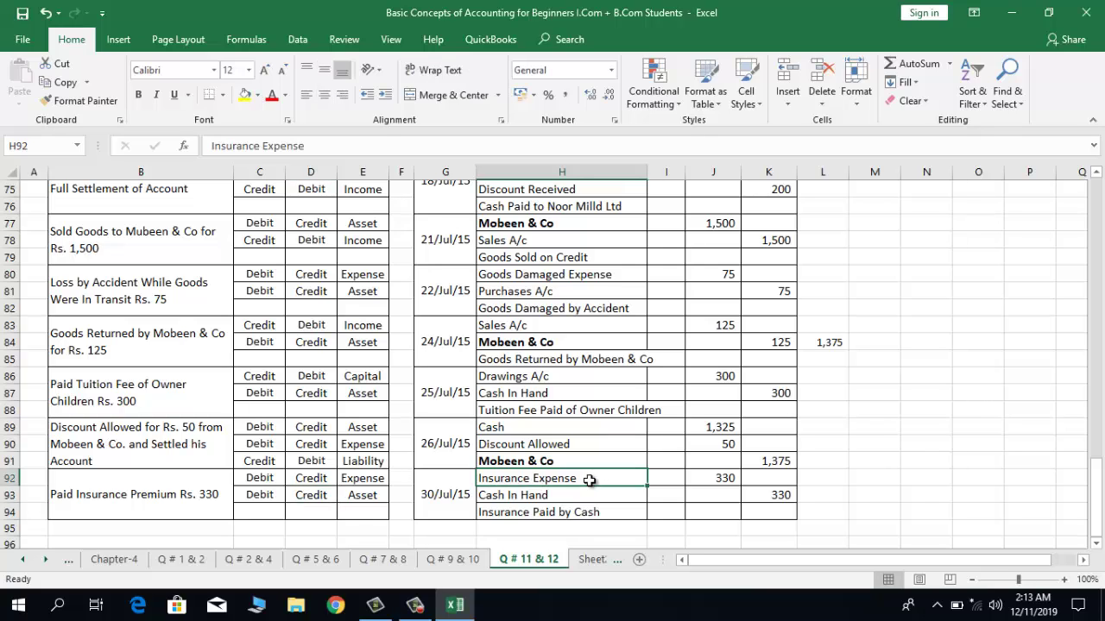
pyautogui.click(709, 476)
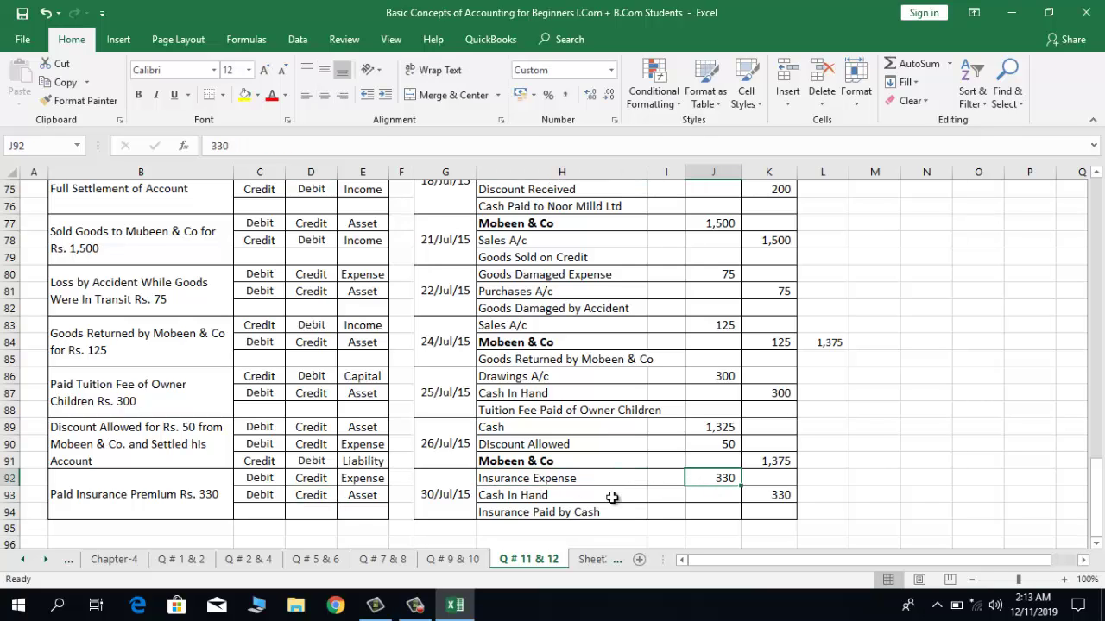
pyautogui.click(540, 497)
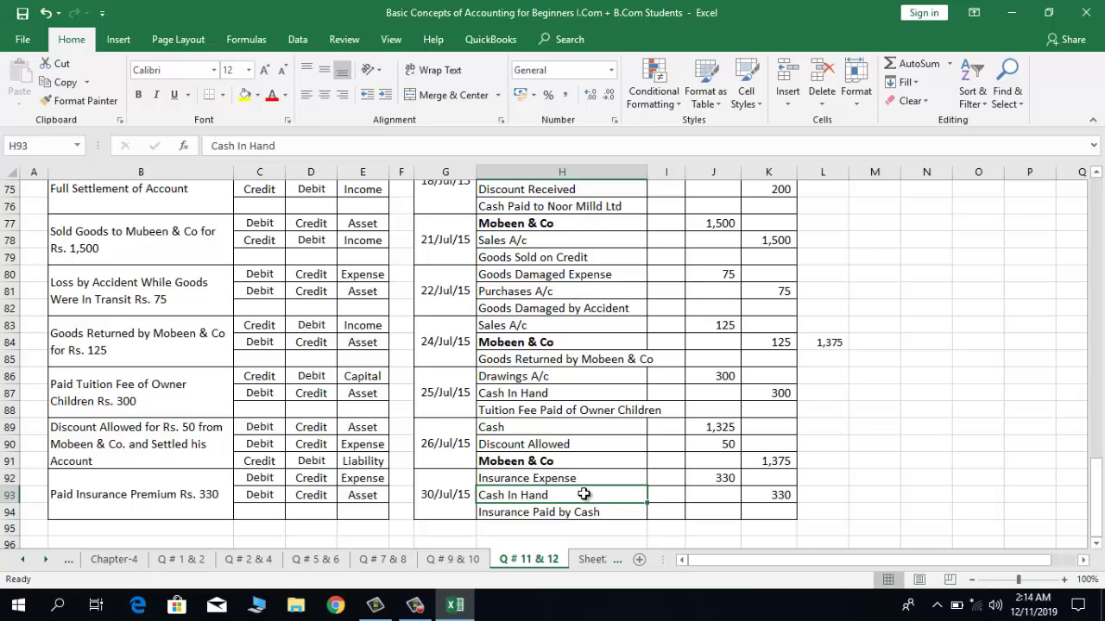
pyautogui.click(748, 497)
pyautogui.click(698, 477)
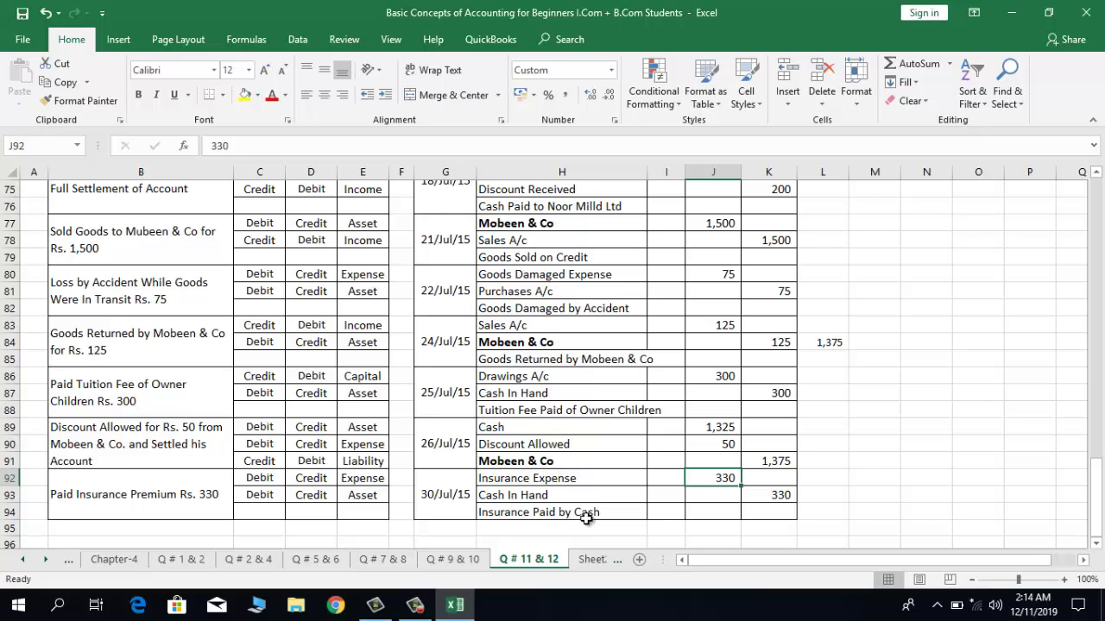
pyautogui.click(214, 489)
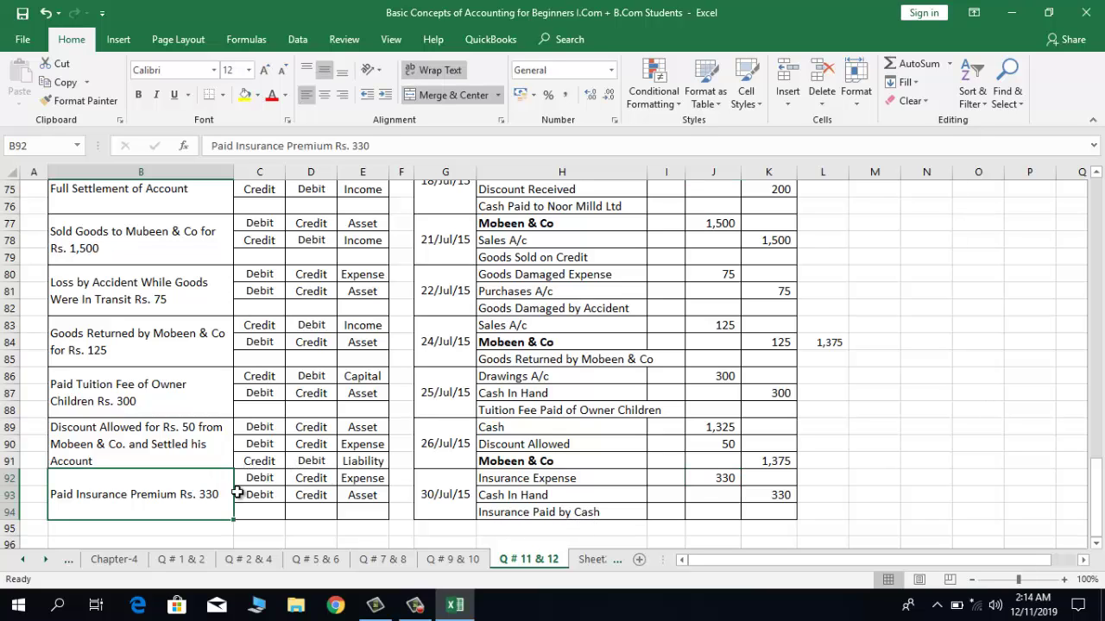
pyautogui.click(328, 509)
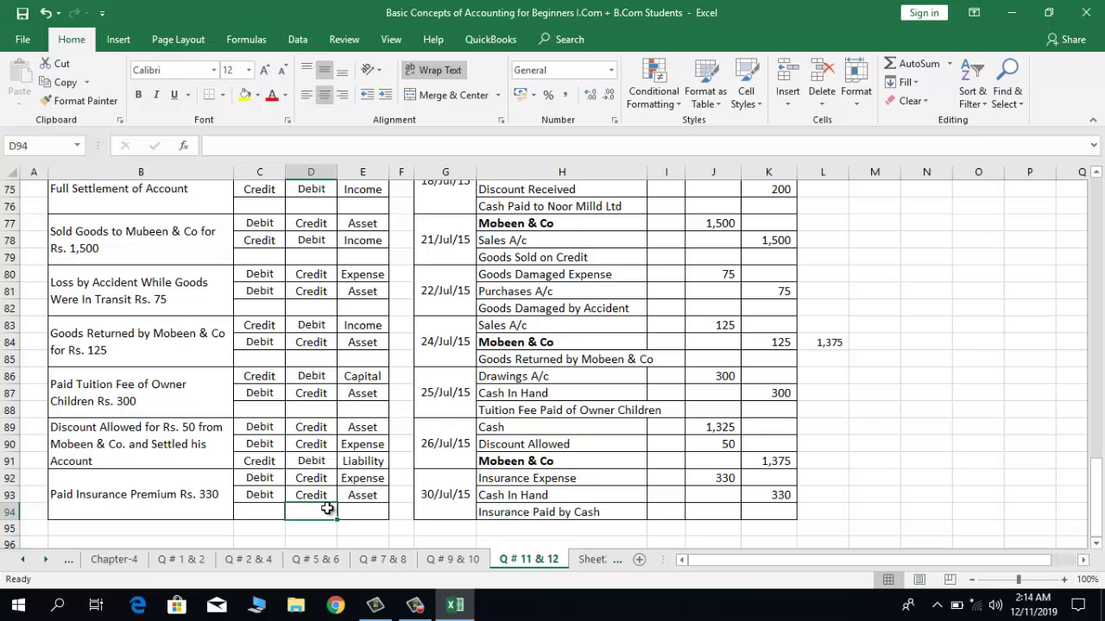